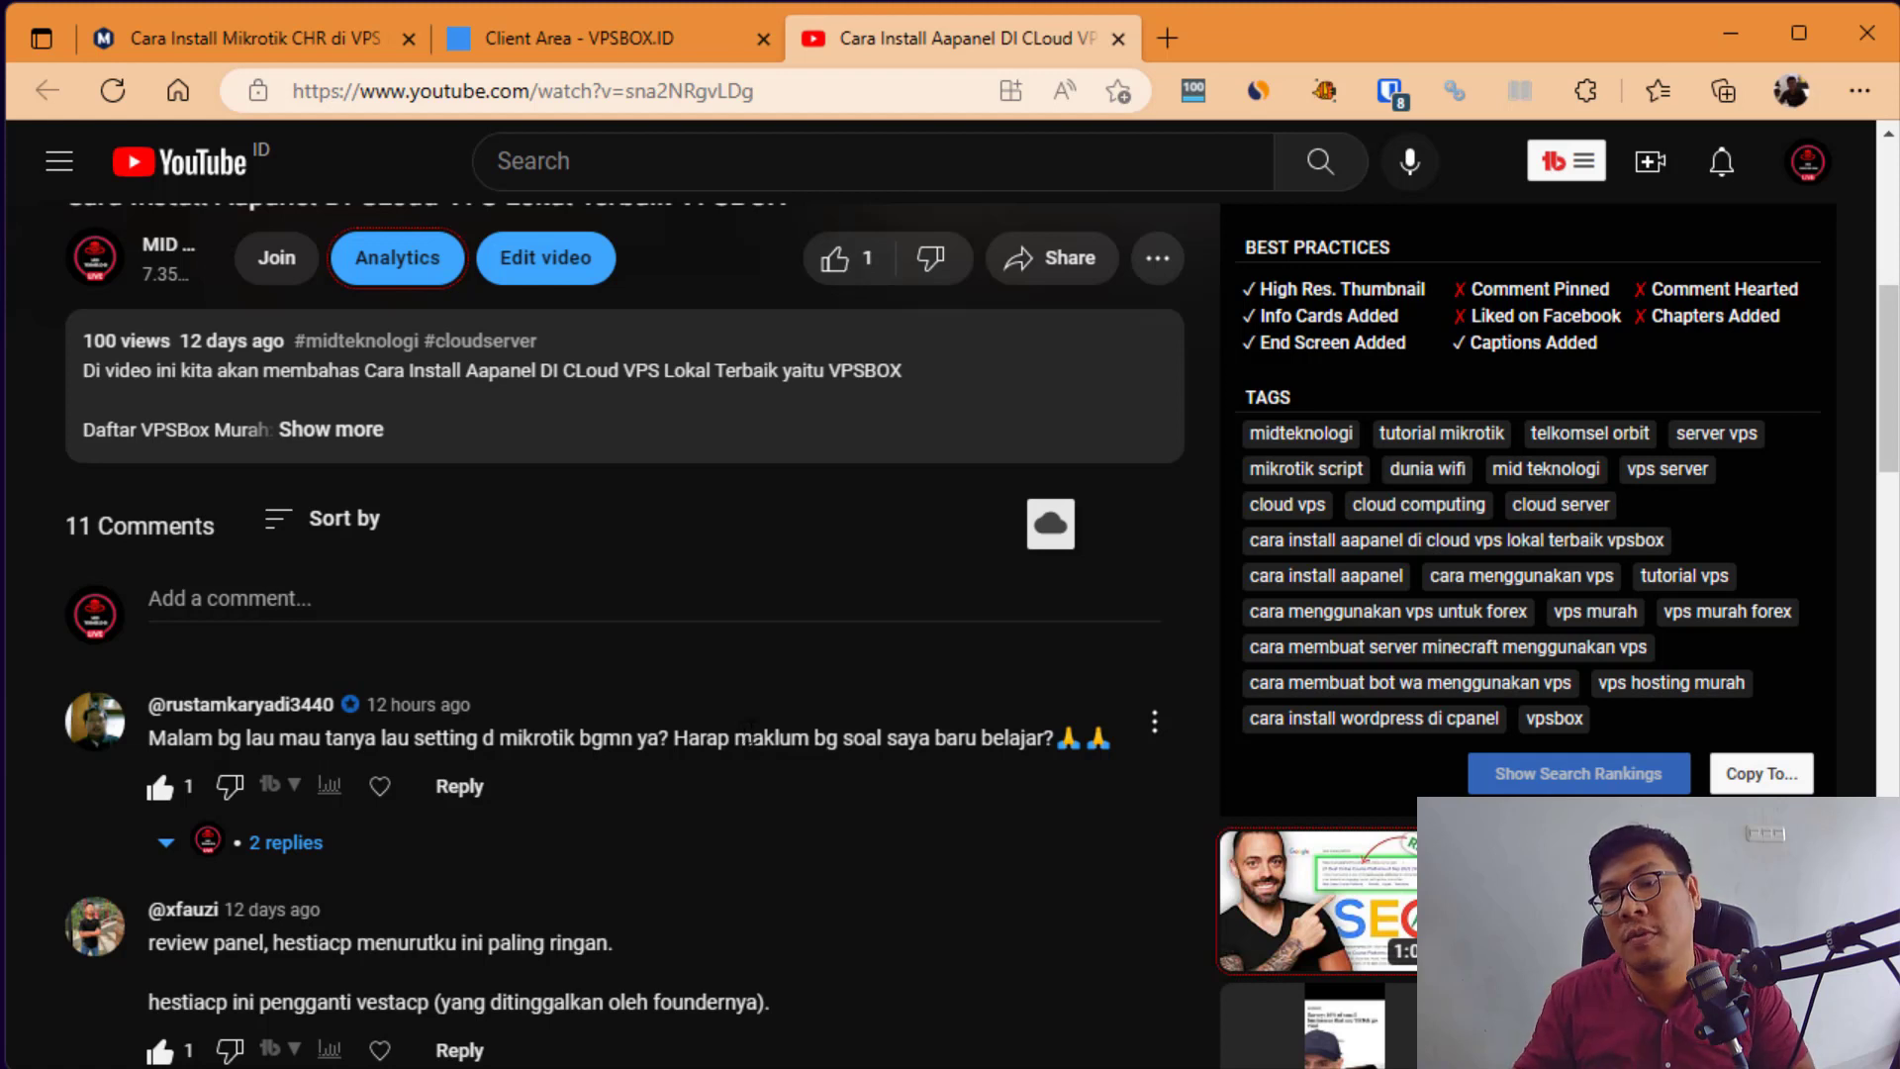
Step: Switch the browser from the YouTube video to the VPSBOX.ID client area tab
click(585, 45)
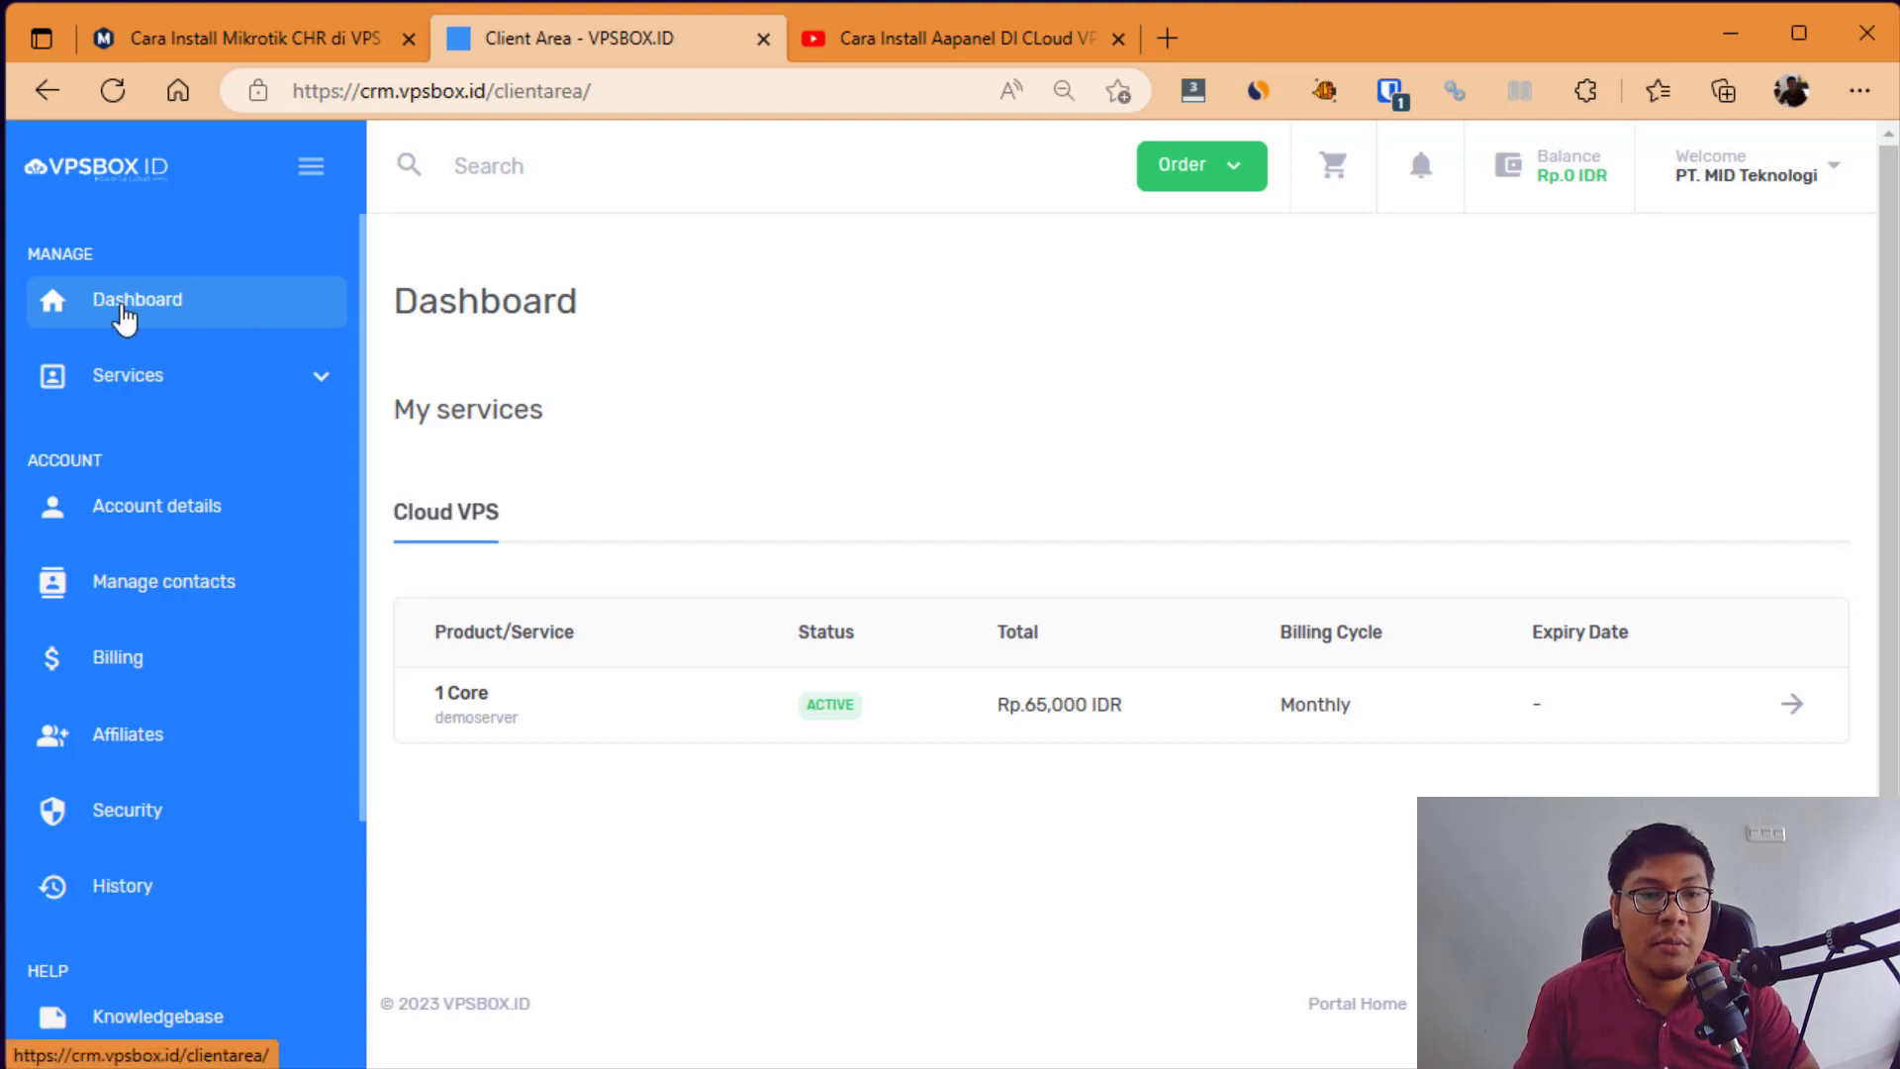
Step: Open the Rebuild form for the 1 Core demoserver VPS from its details page
click(117, 312)
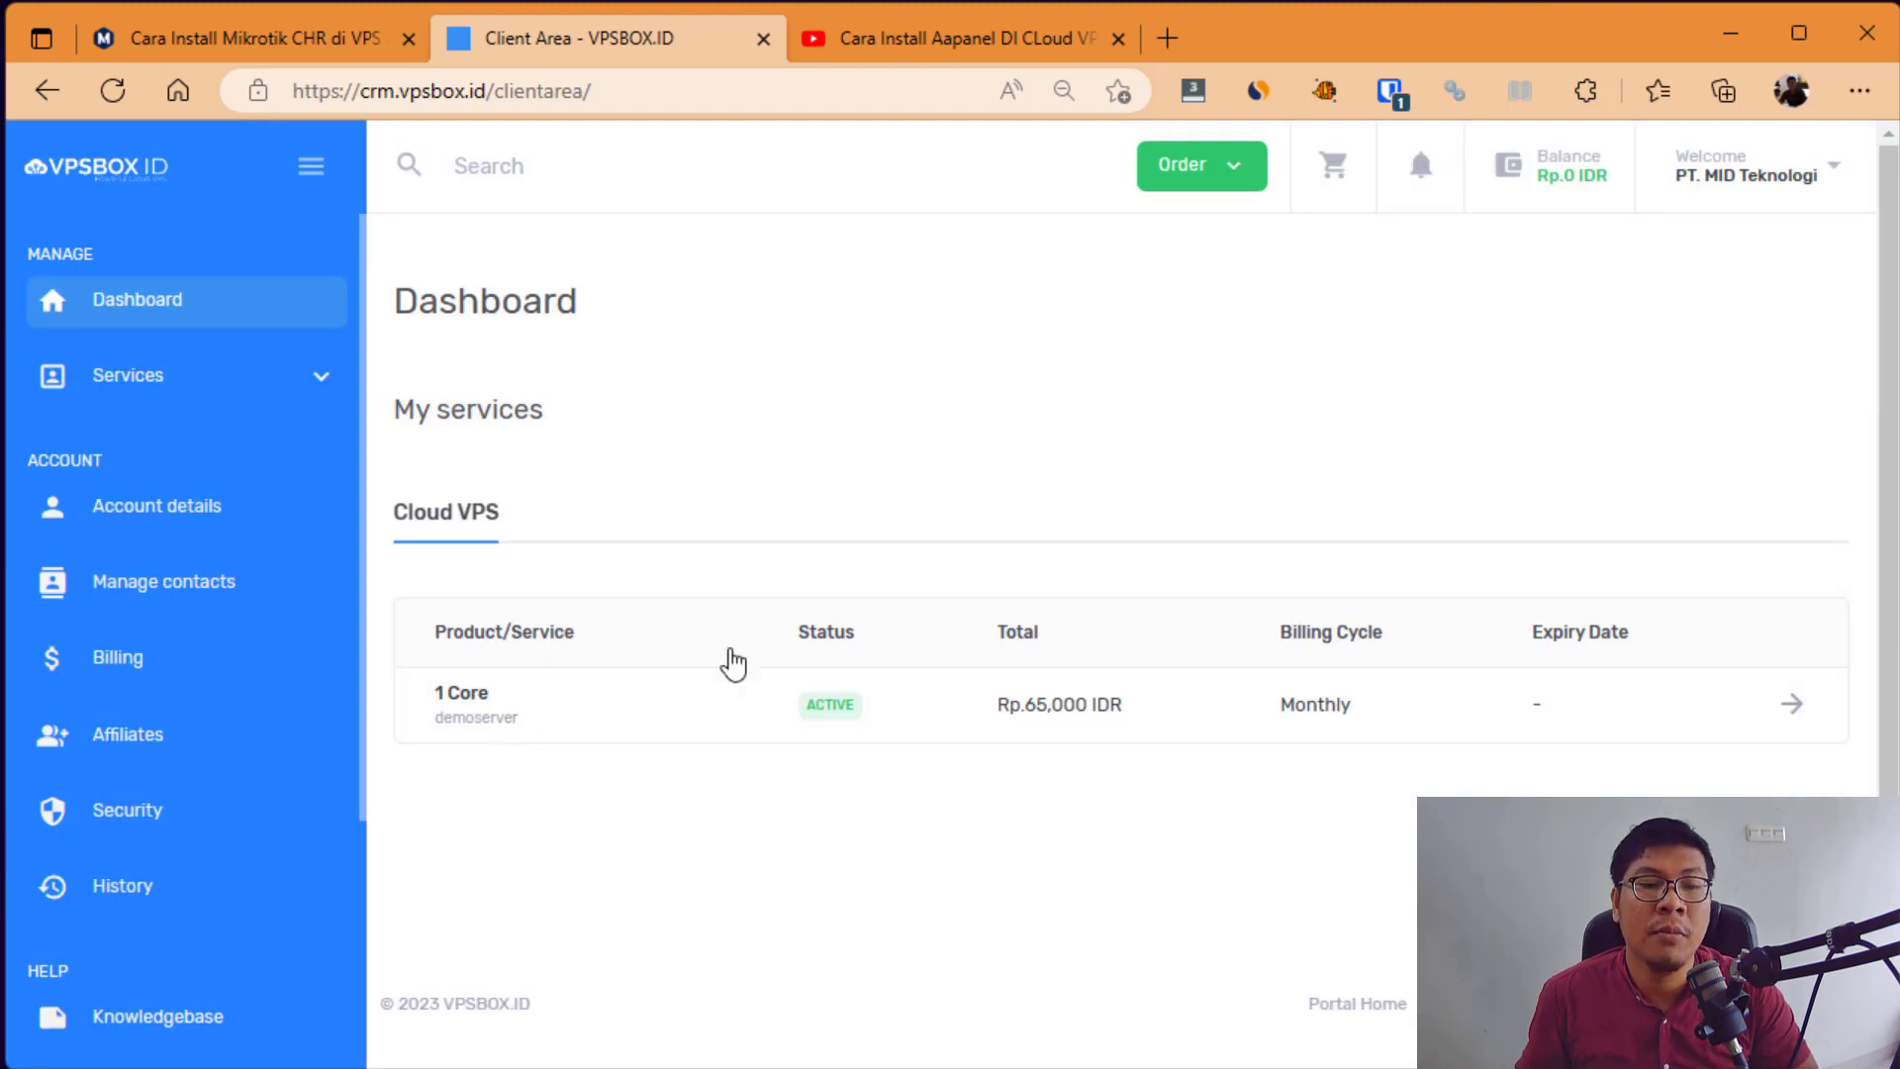
click(1793, 710)
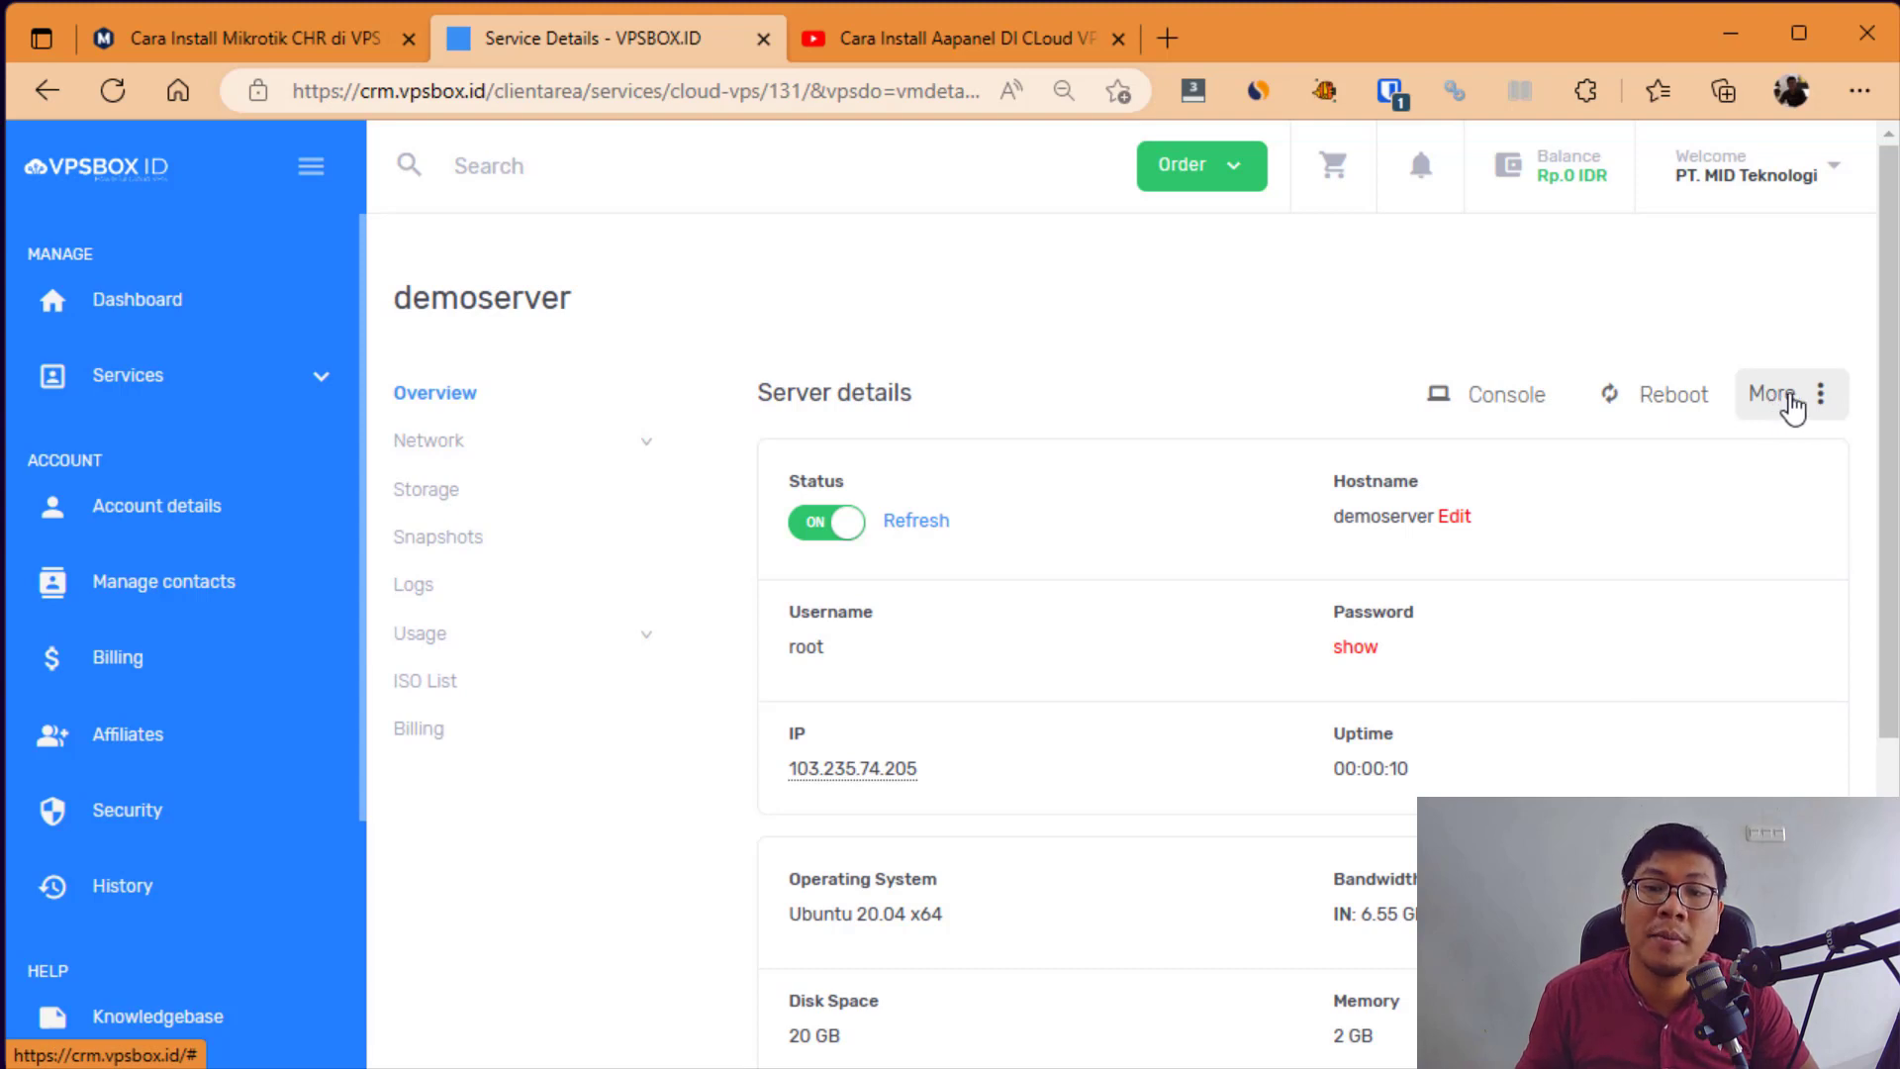
click(1793, 405)
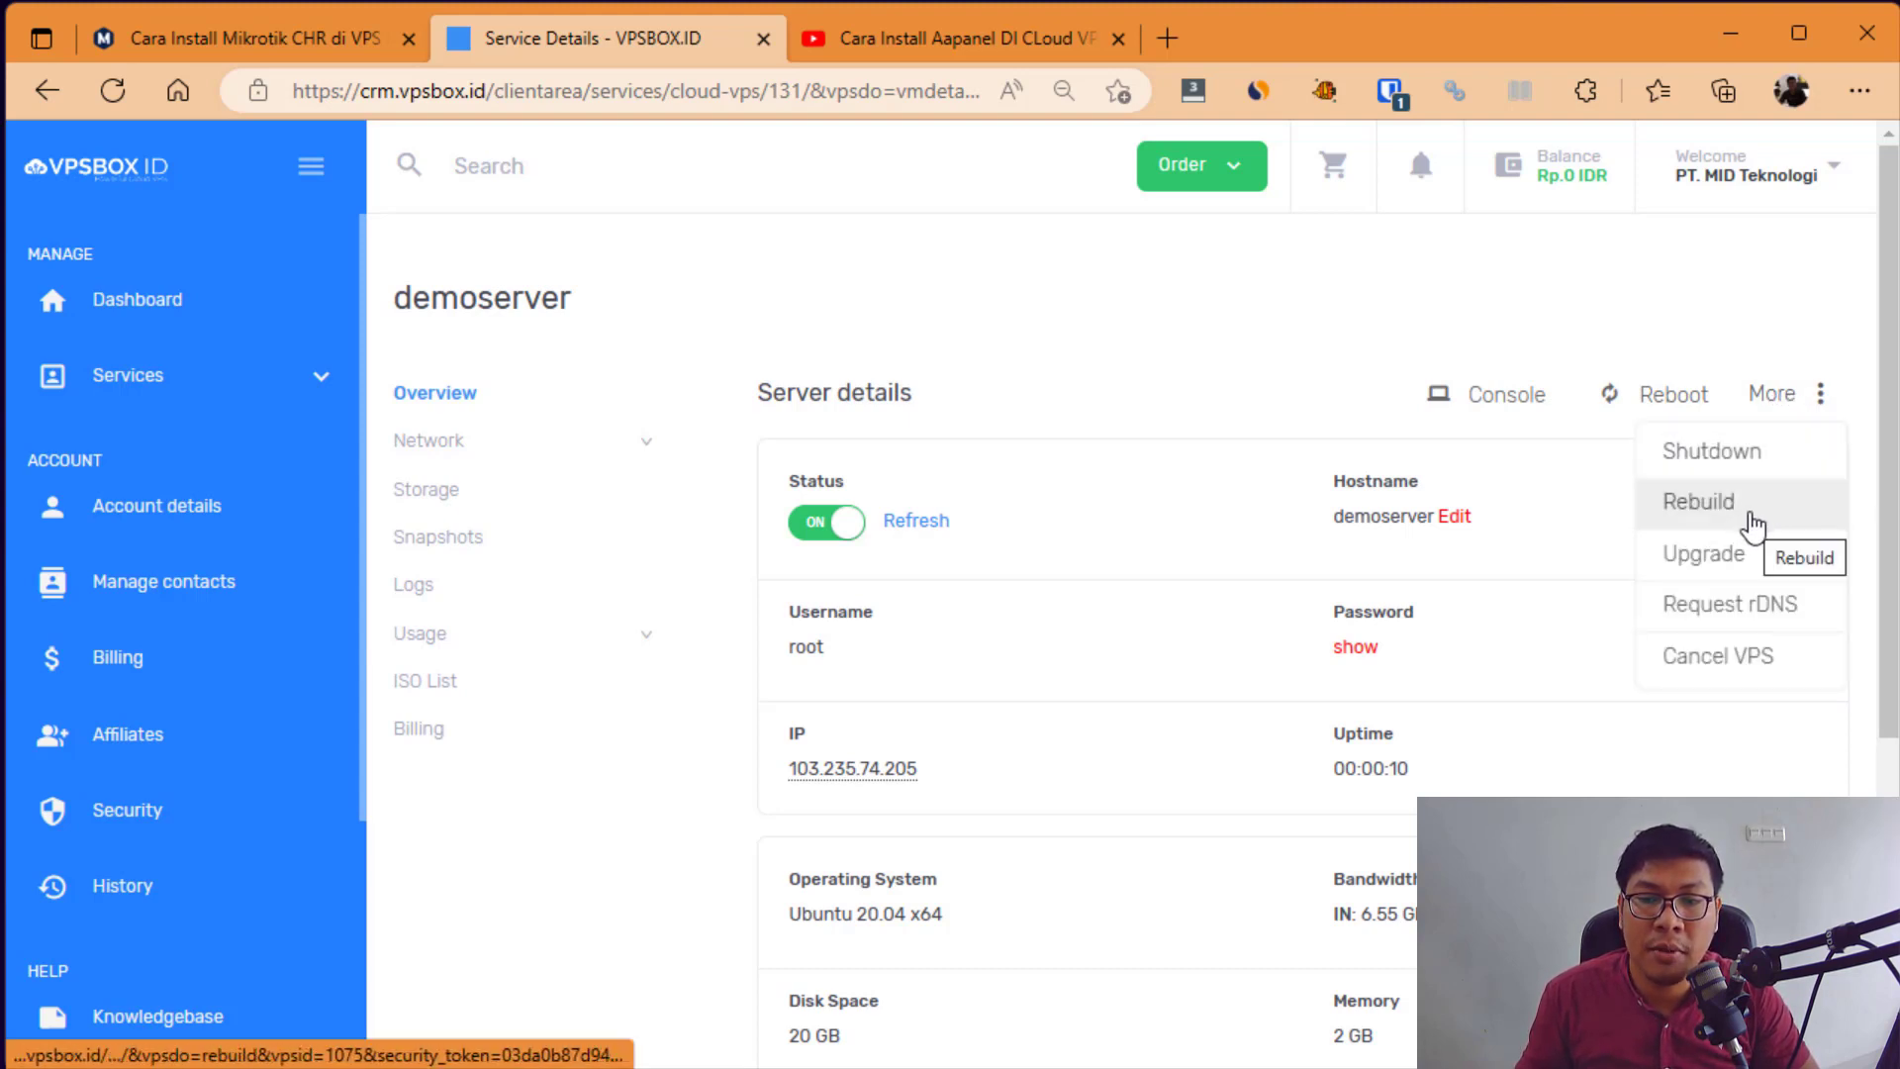
click(1752, 521)
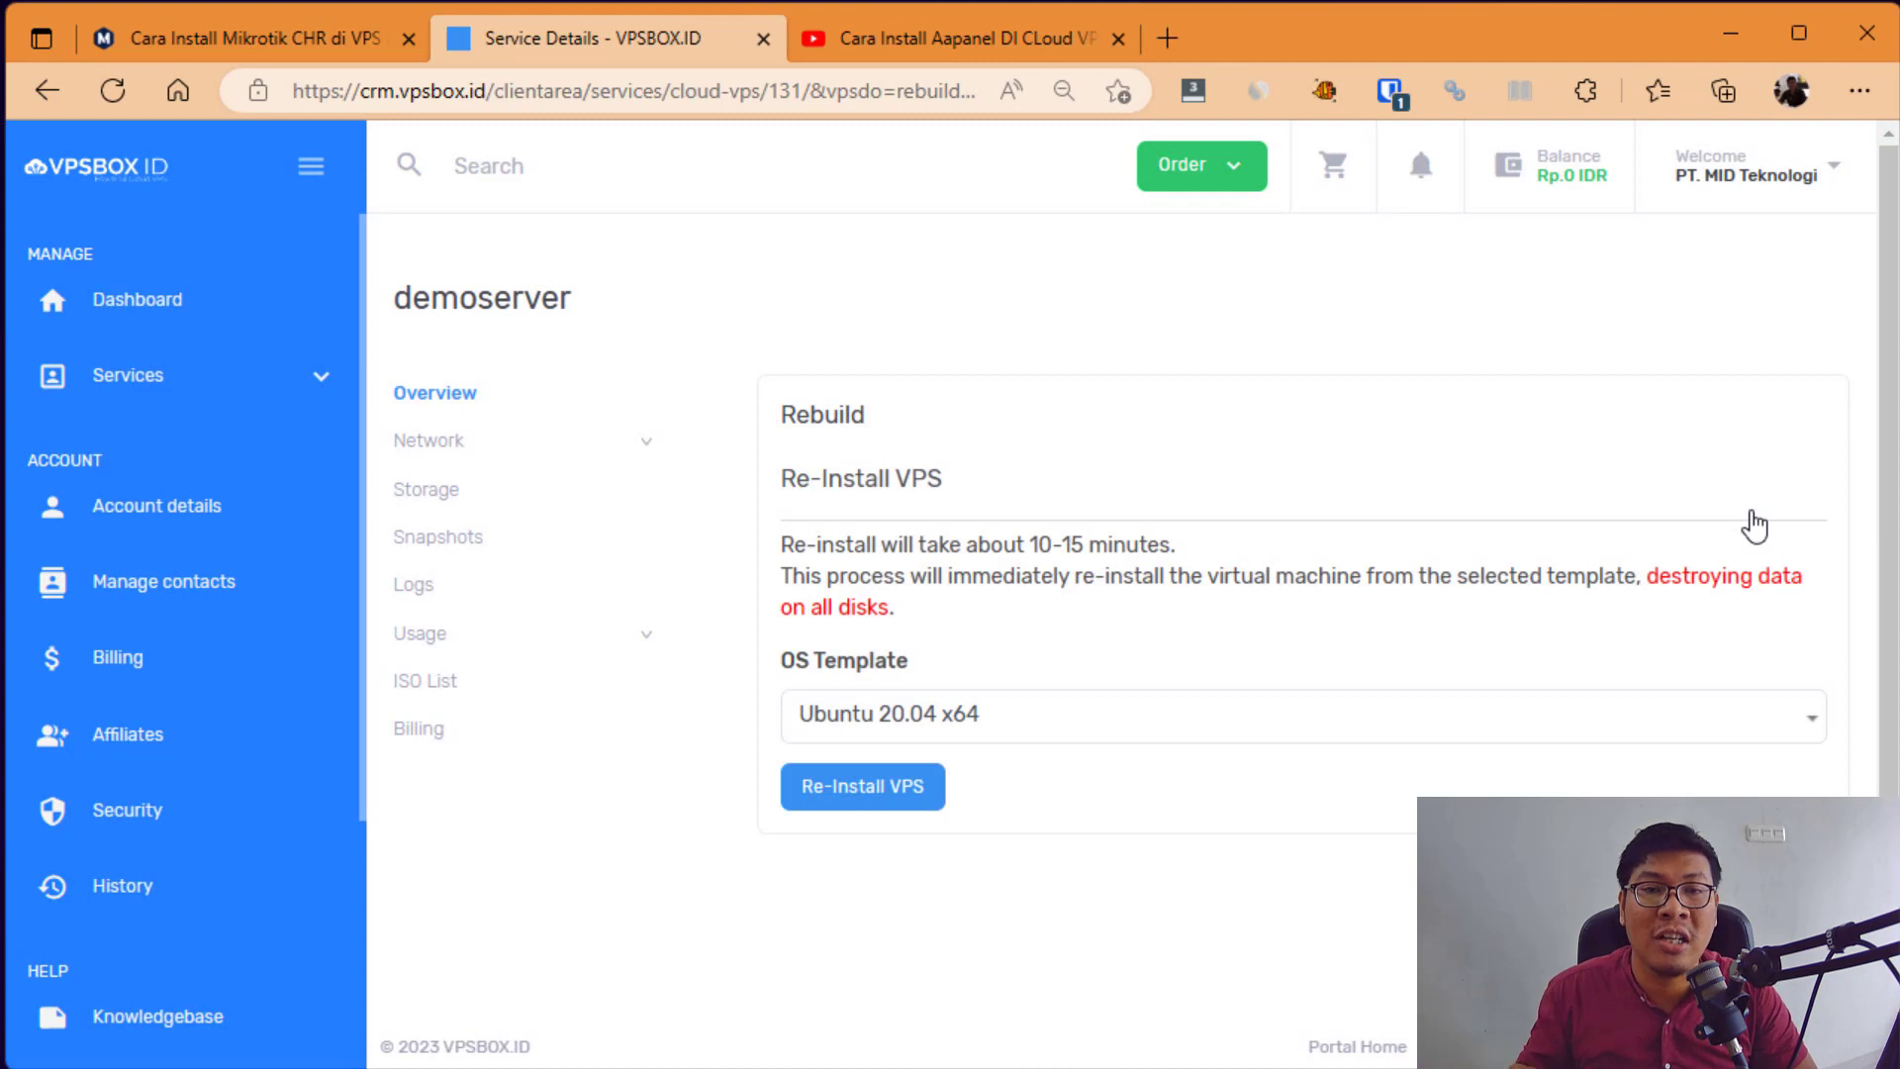
Step: Search OS templates for 'mikr', find none, keep Ubuntu 20.04 x64, and go to Overview
scroll(1672, 583, down, 1)
click(1327, 691)
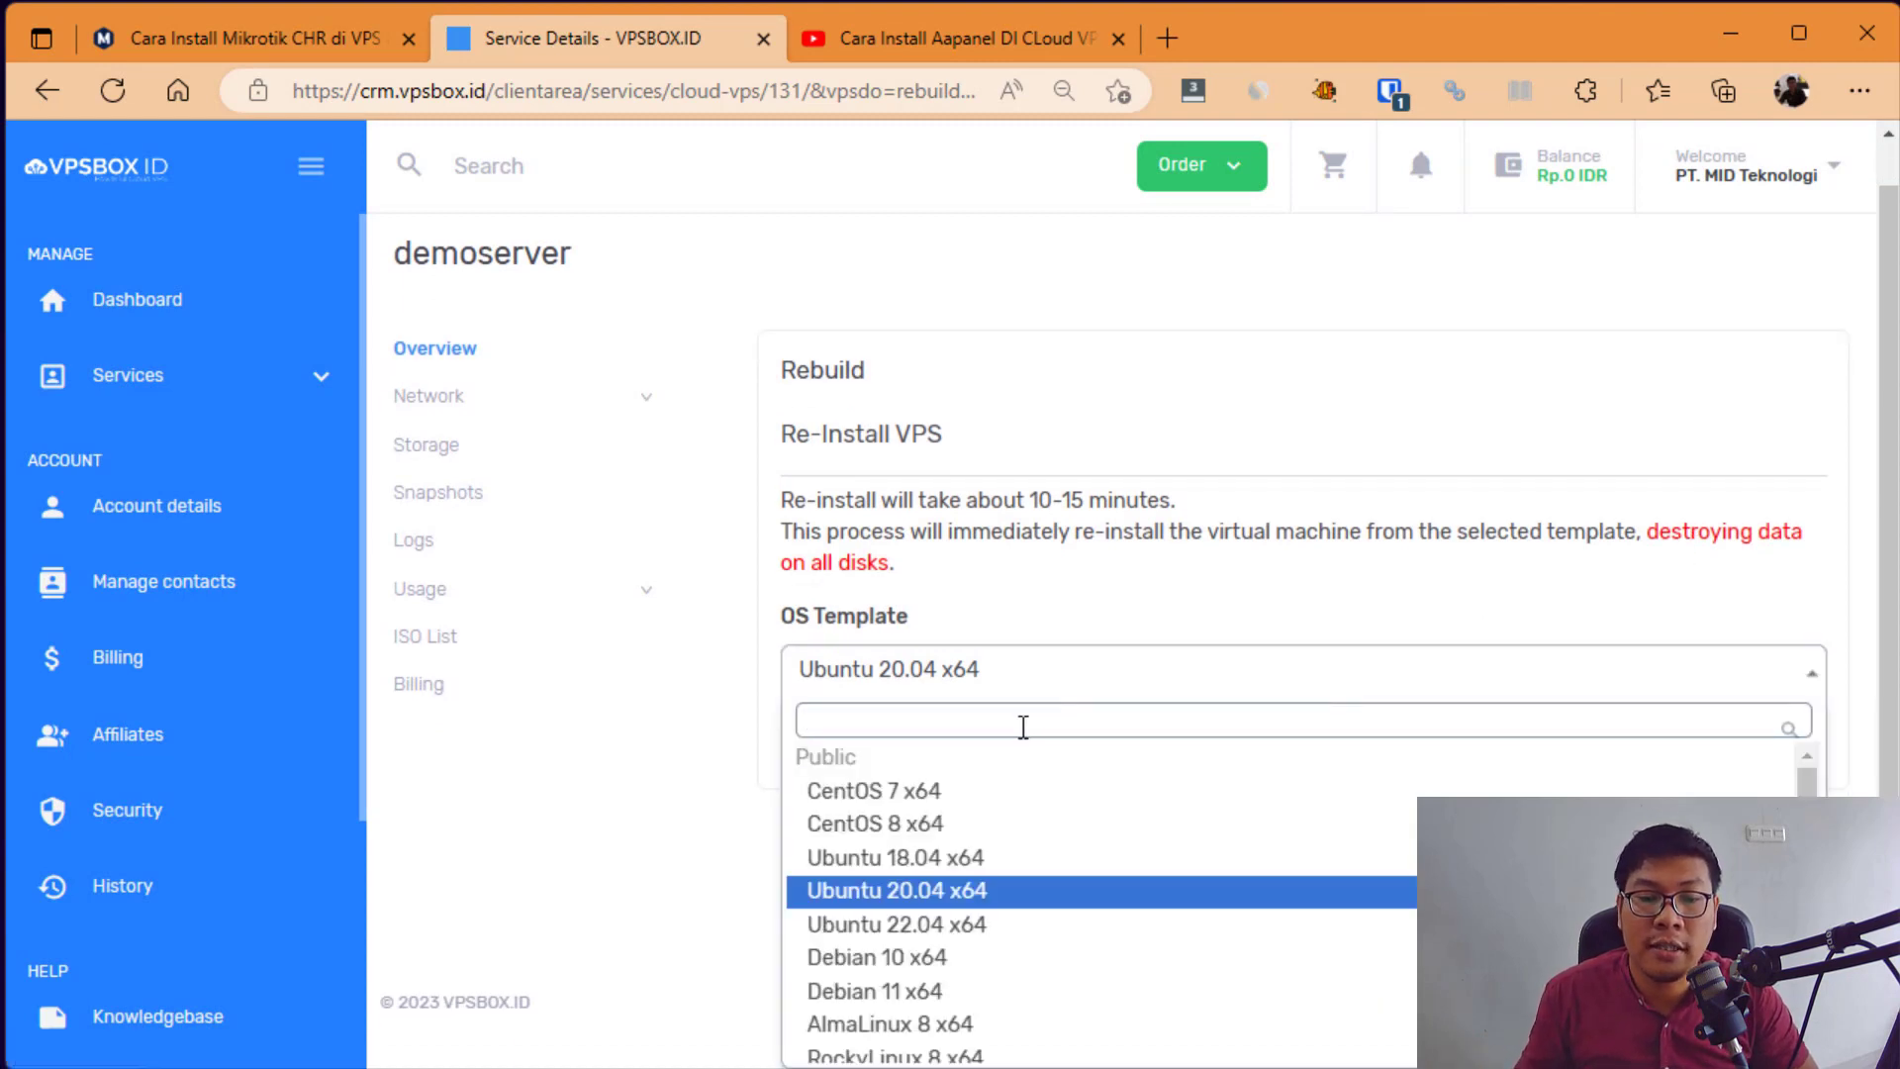
text(mikr)
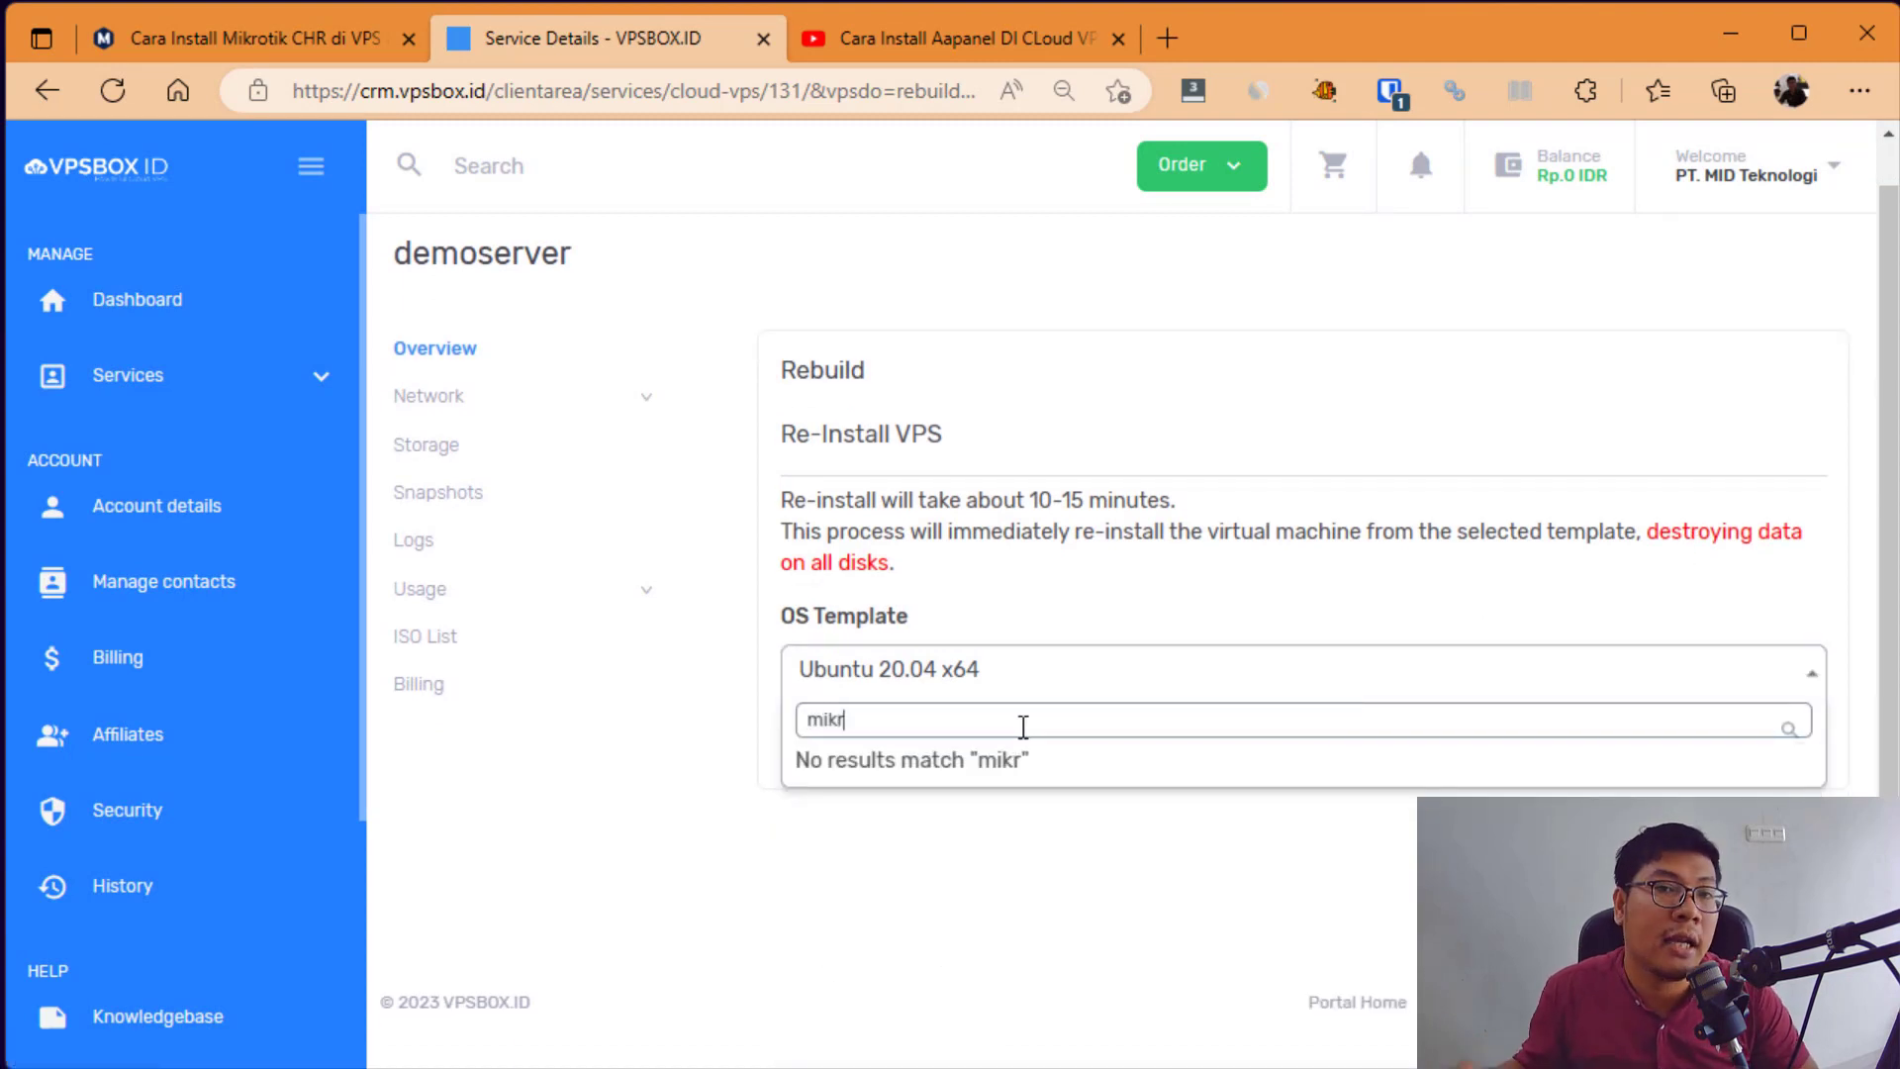
key(ctrl+a)
key(BackSpace)
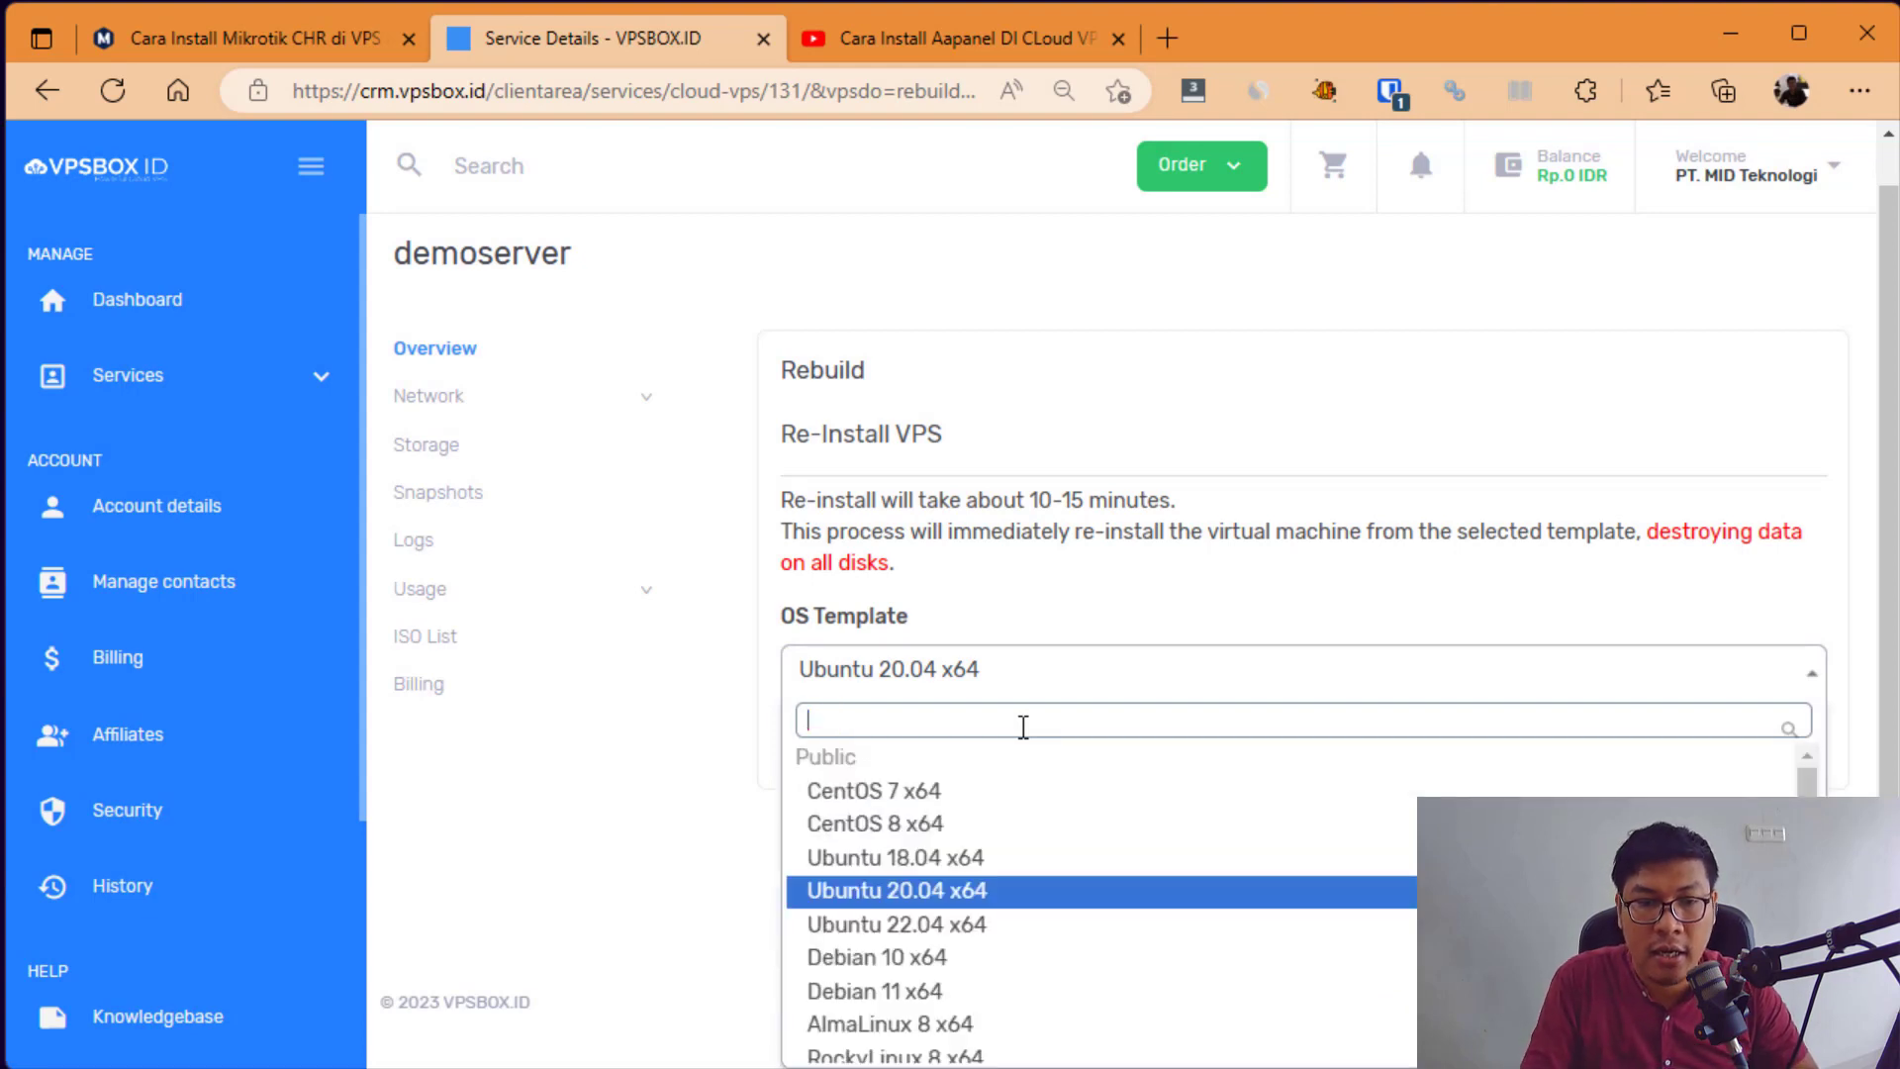
scroll(1083, 935, down, 1)
scroll(989, 841, up, 2)
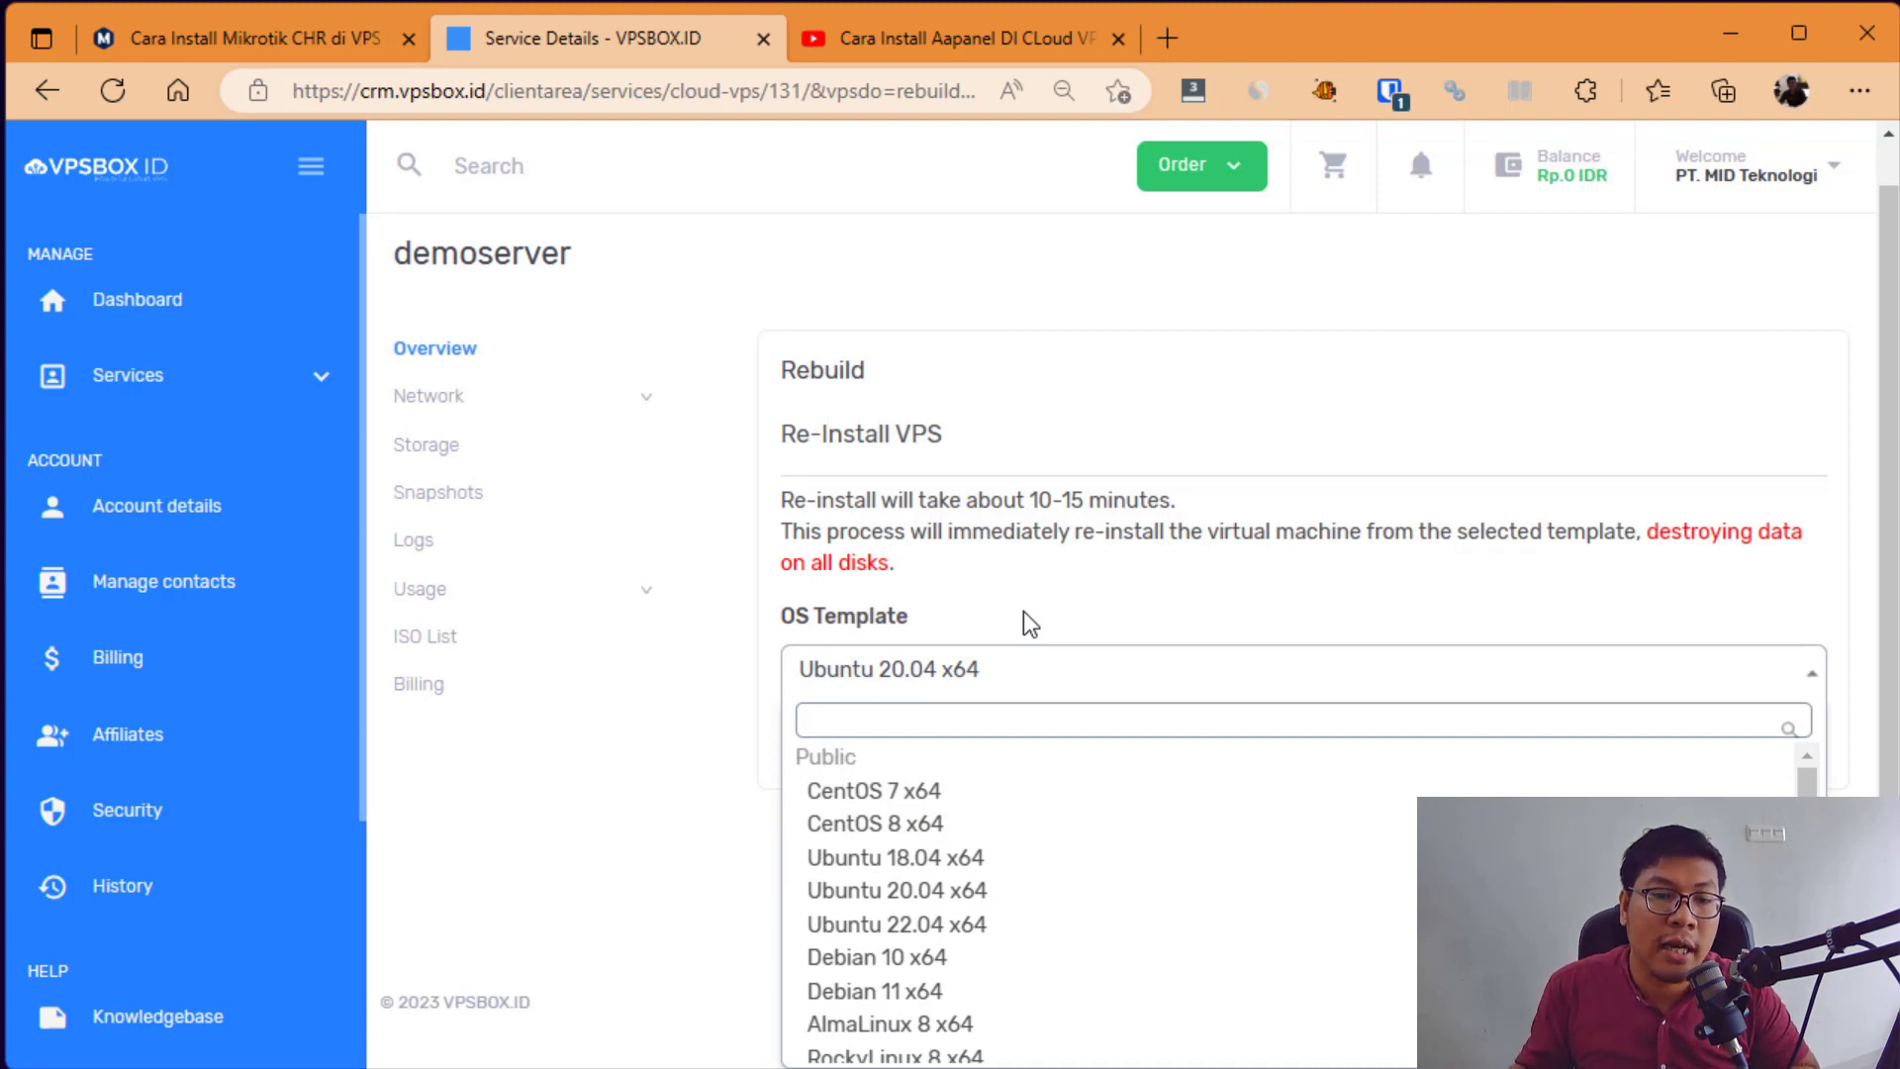
key(Down)
key(Down)
key(Return)
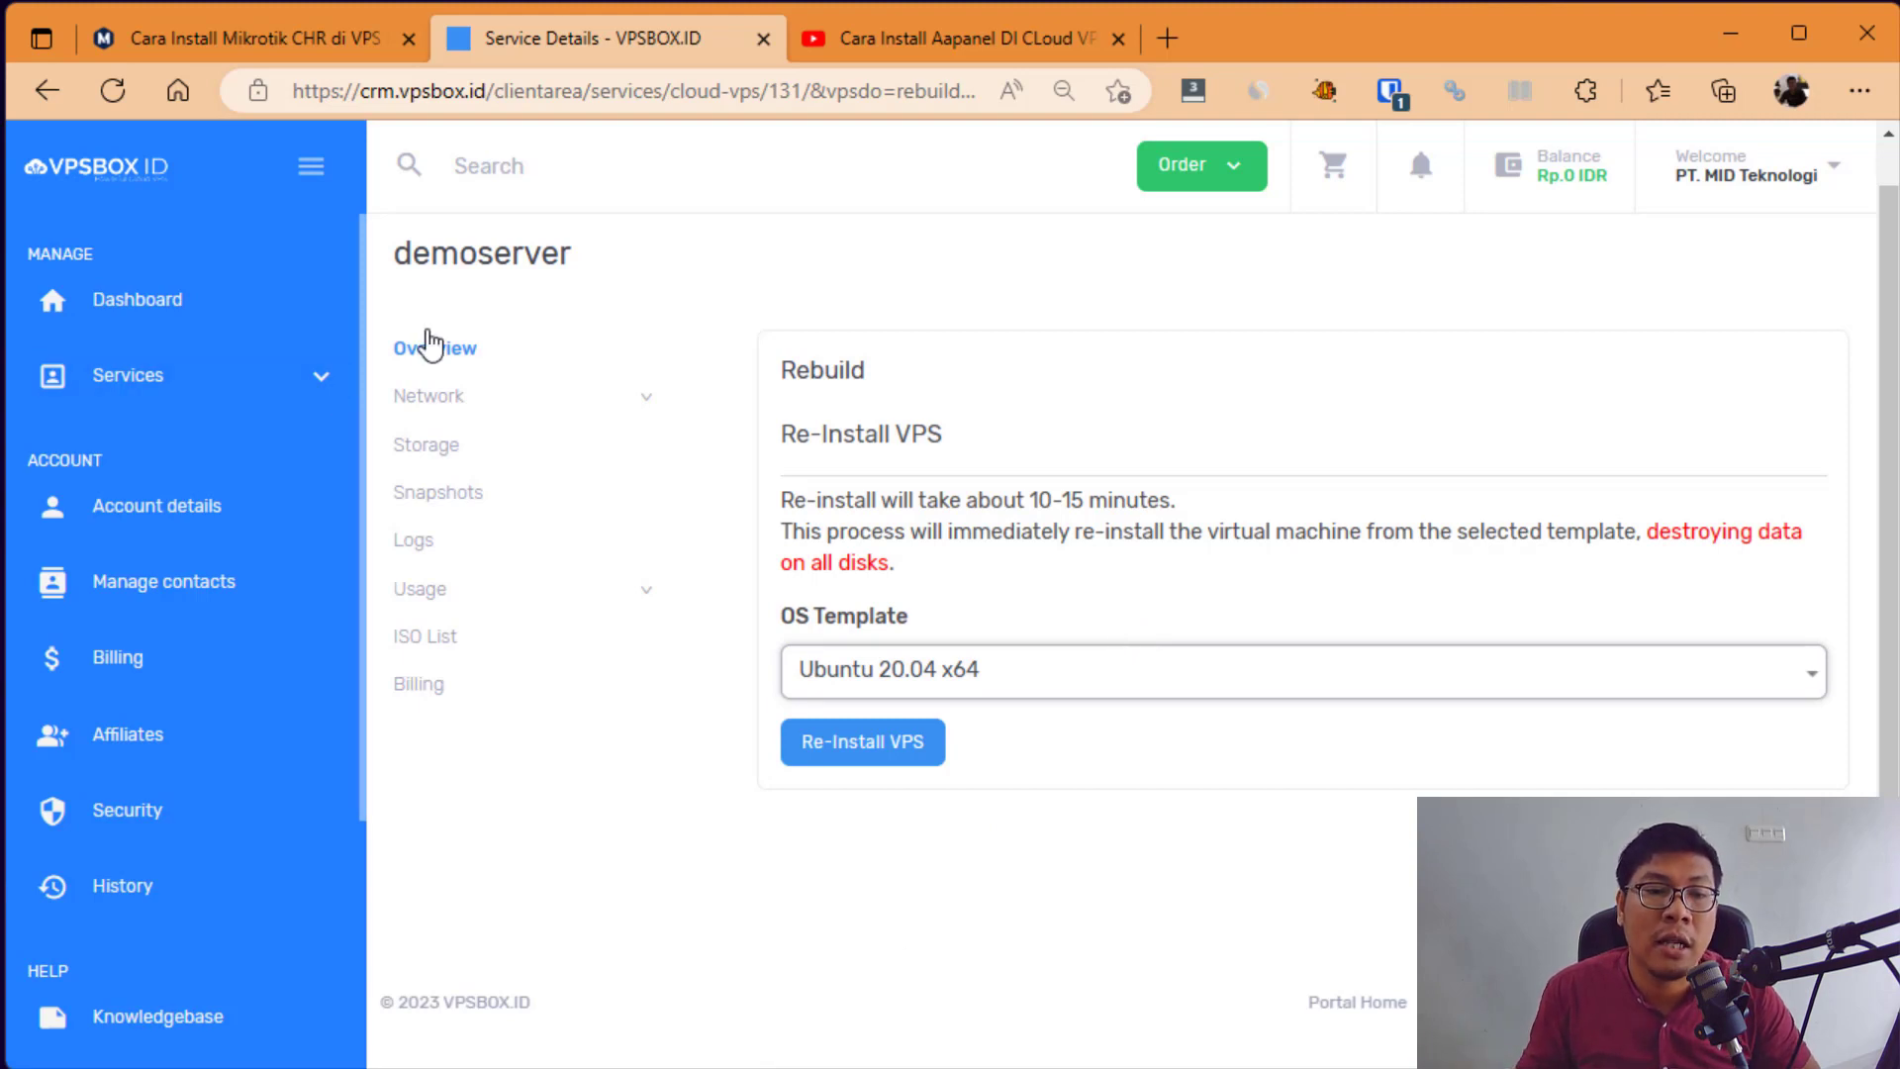
click(427, 345)
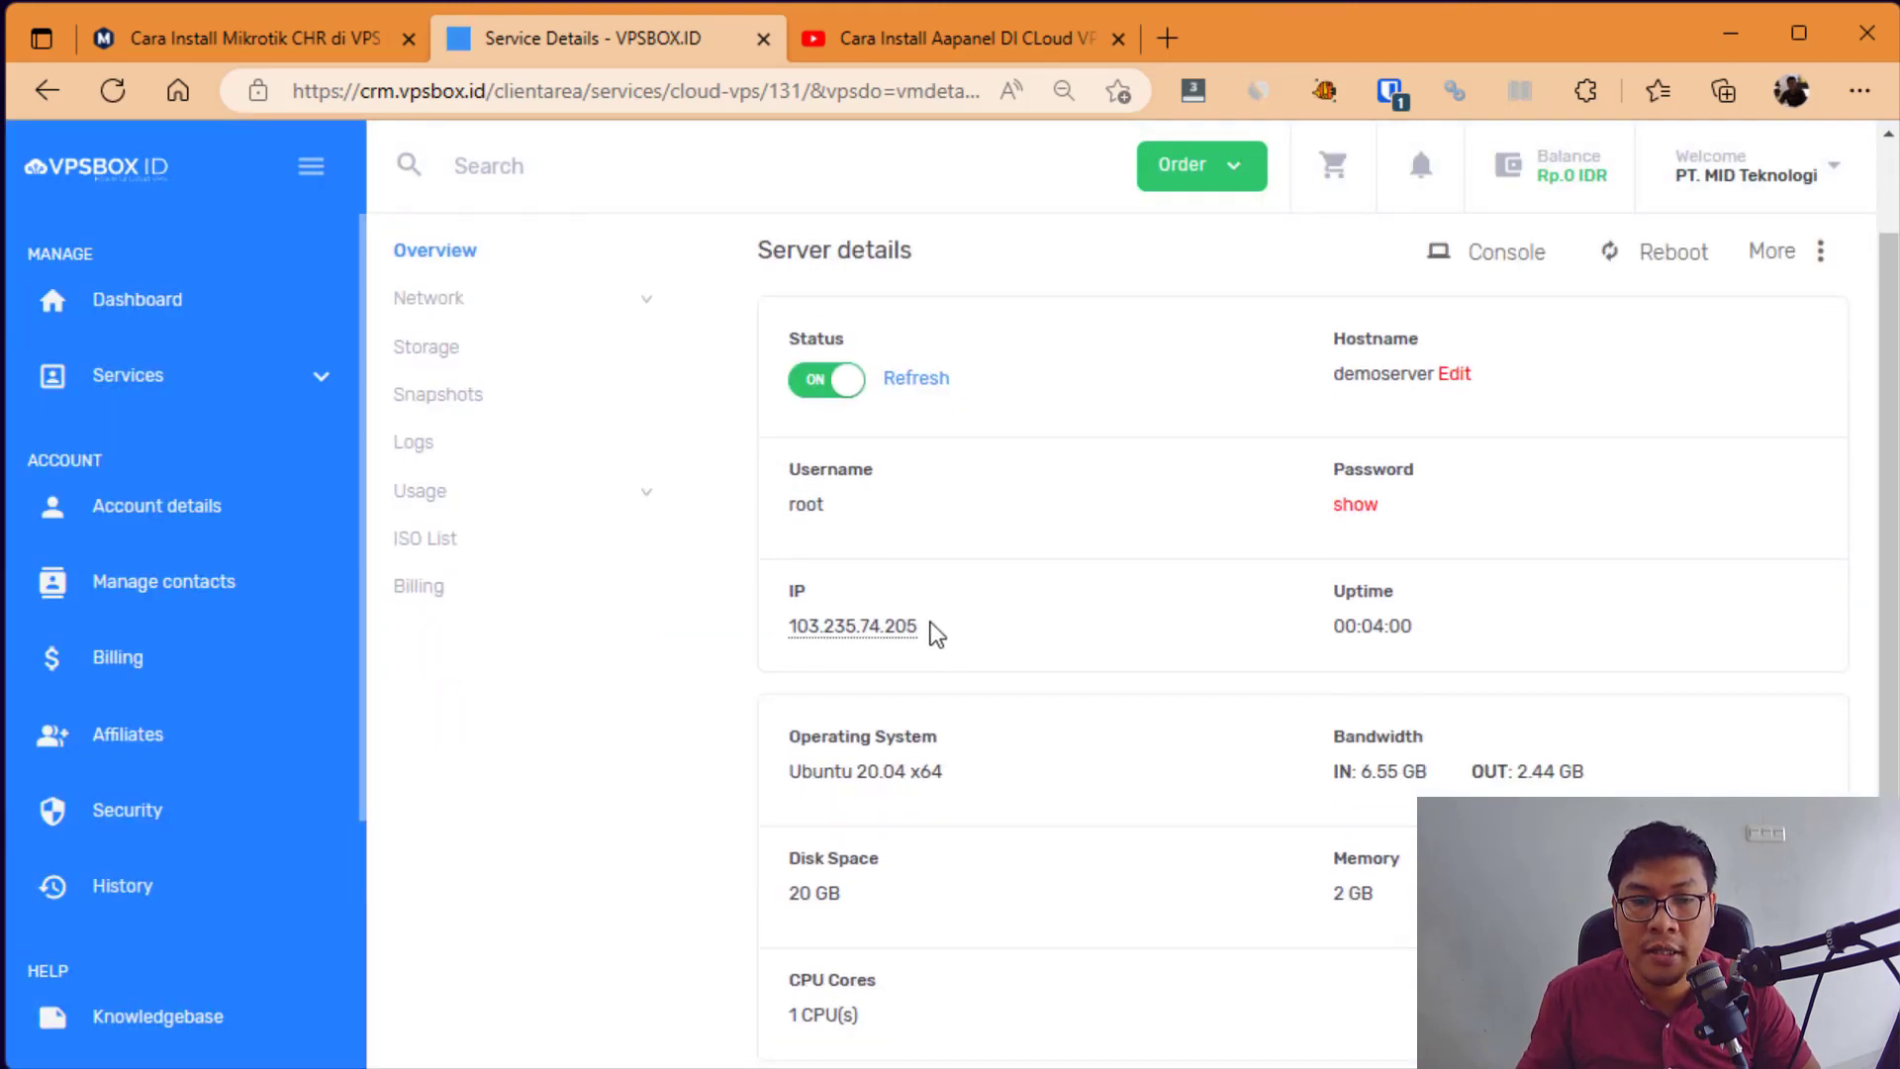
double_click(798, 627)
click(929, 665)
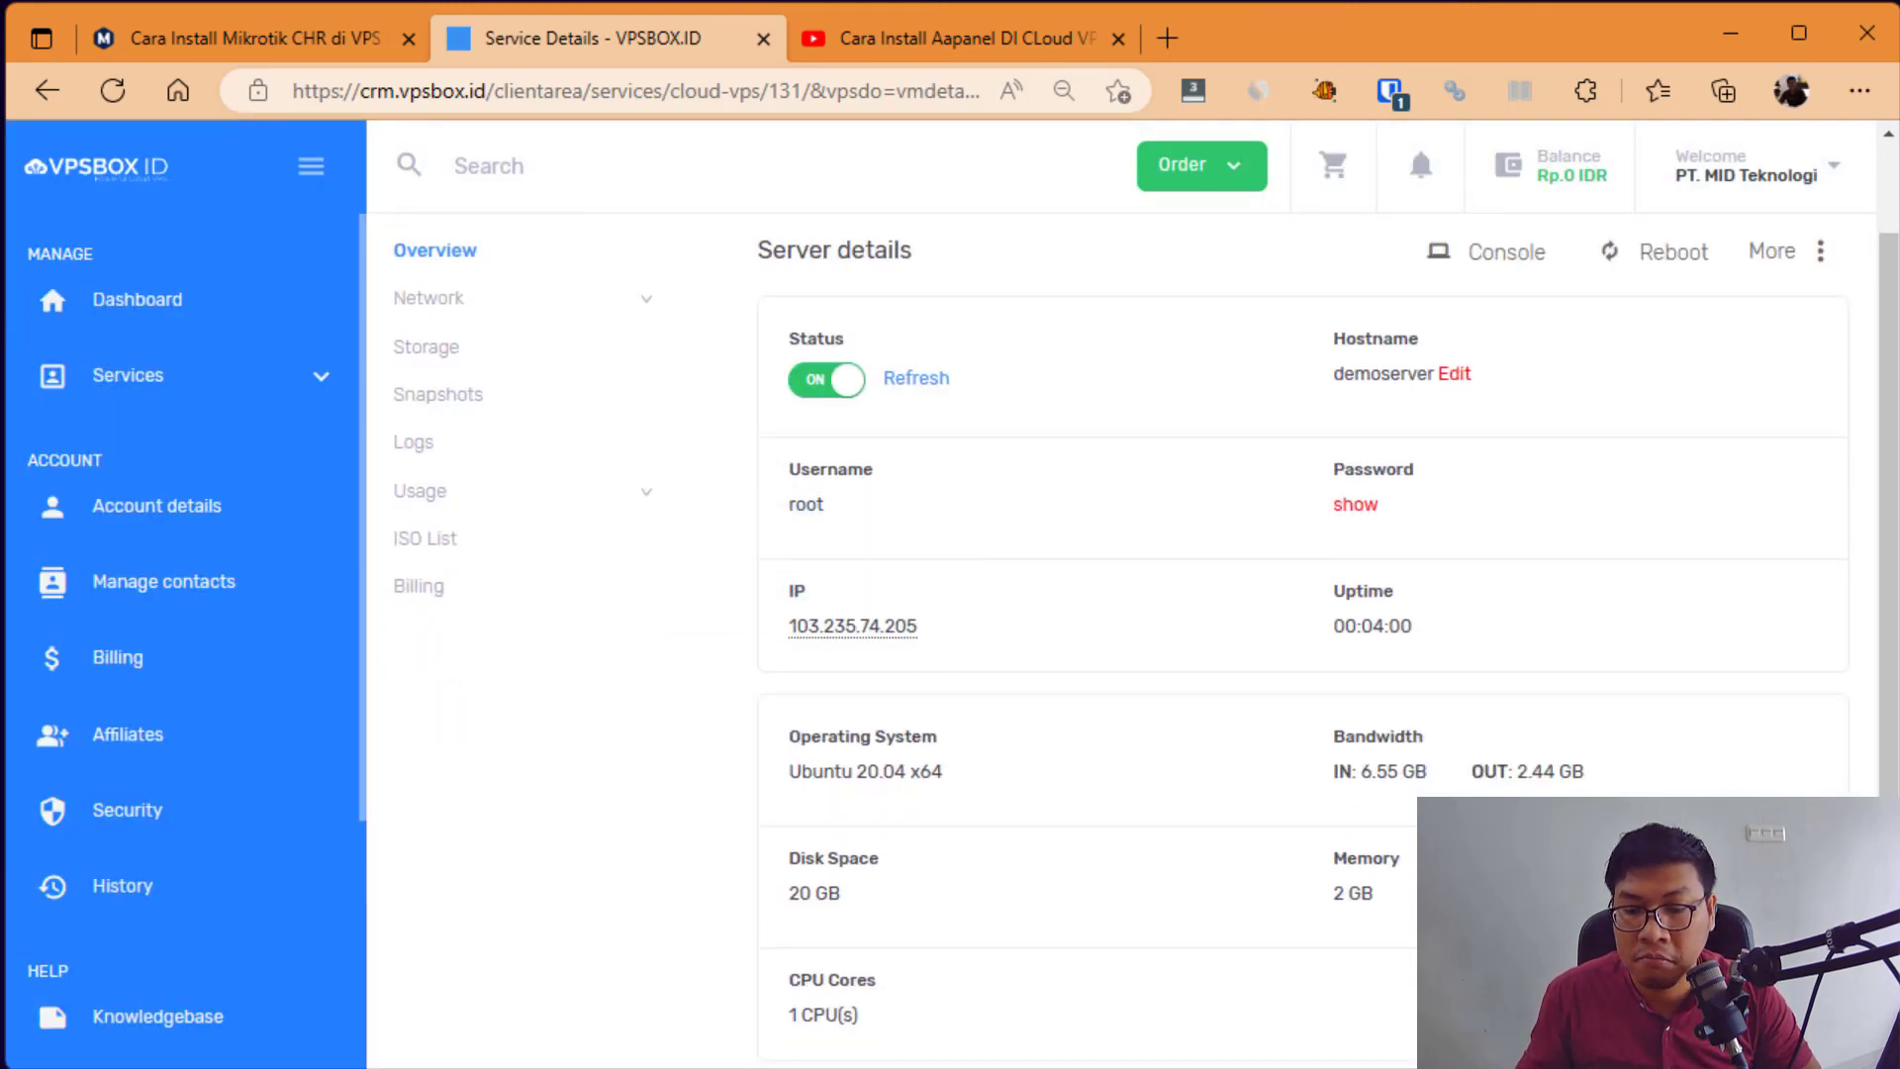
key(alt+Tab)
key(Up)
key(Return)
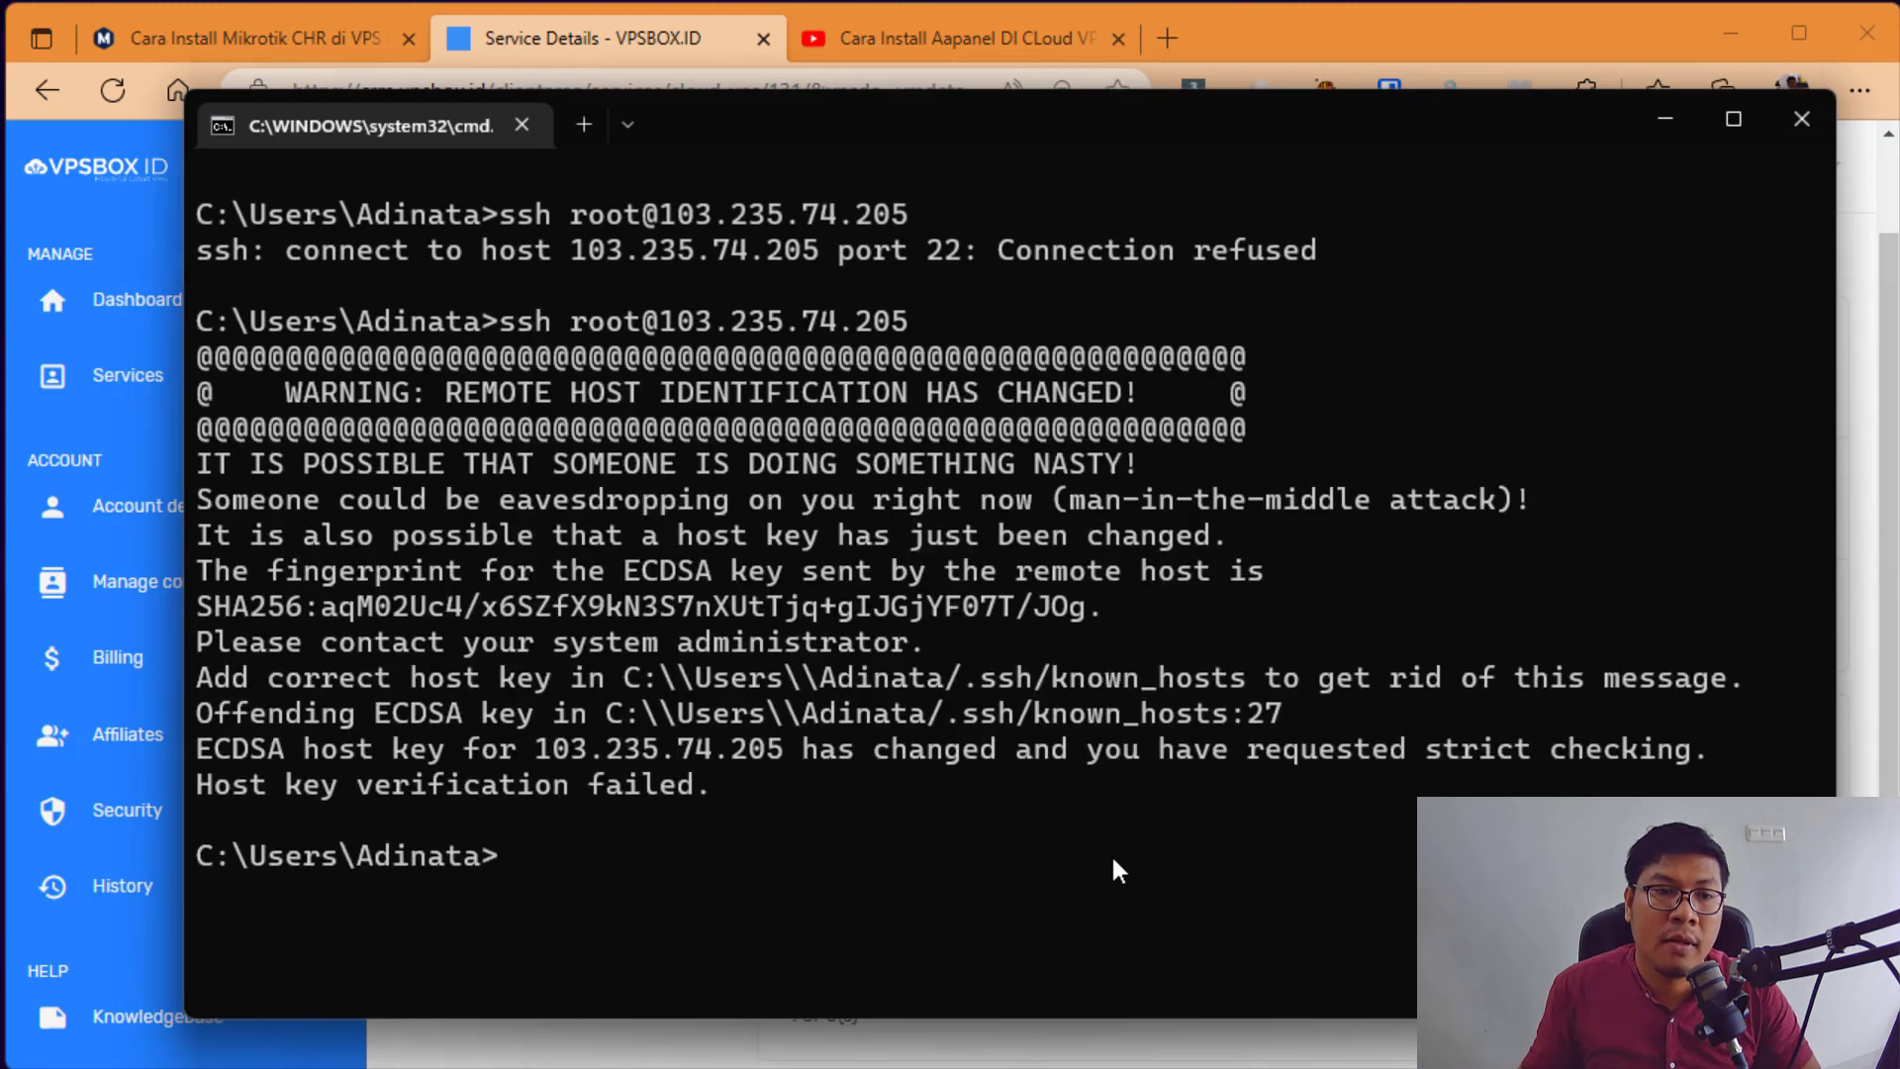
Step: Select the known_hosts file path from the warning and open File Explorer
drag(898, 129, 925, 55)
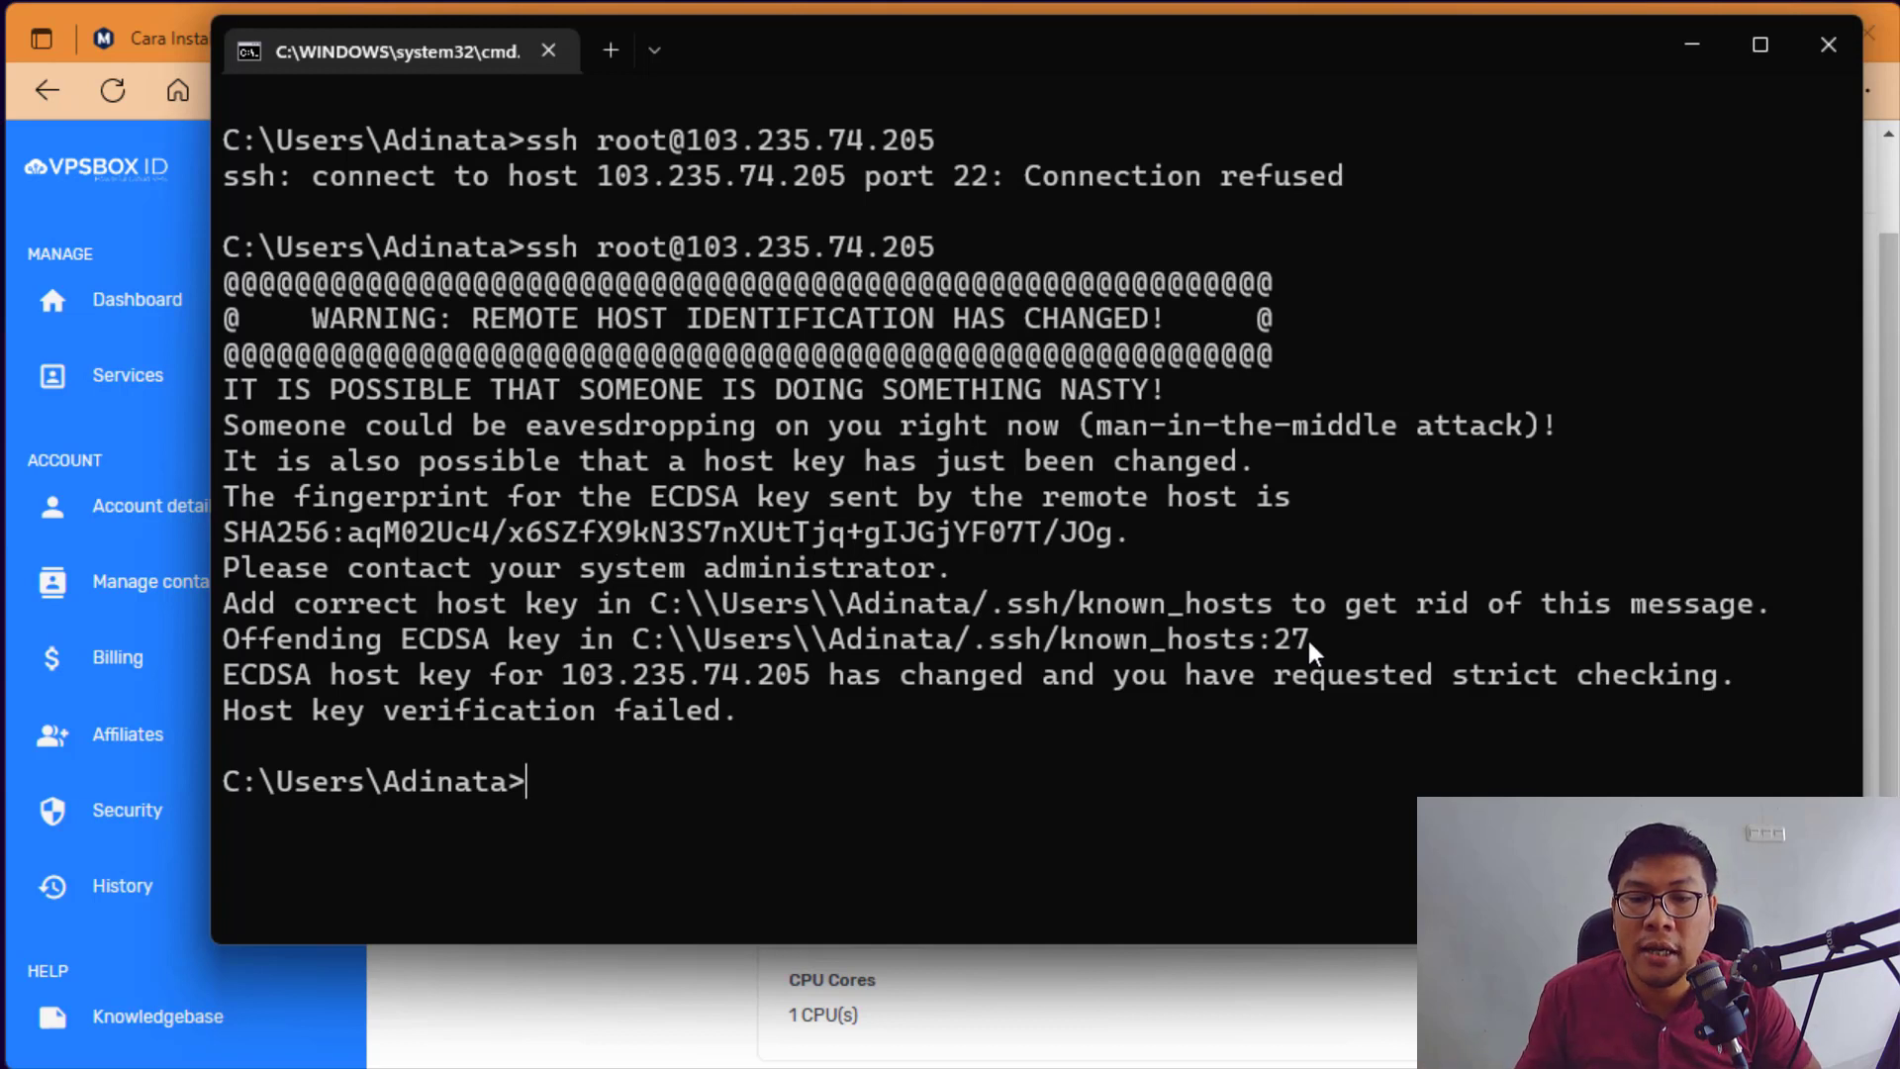
drag(1289, 606, 473, 605)
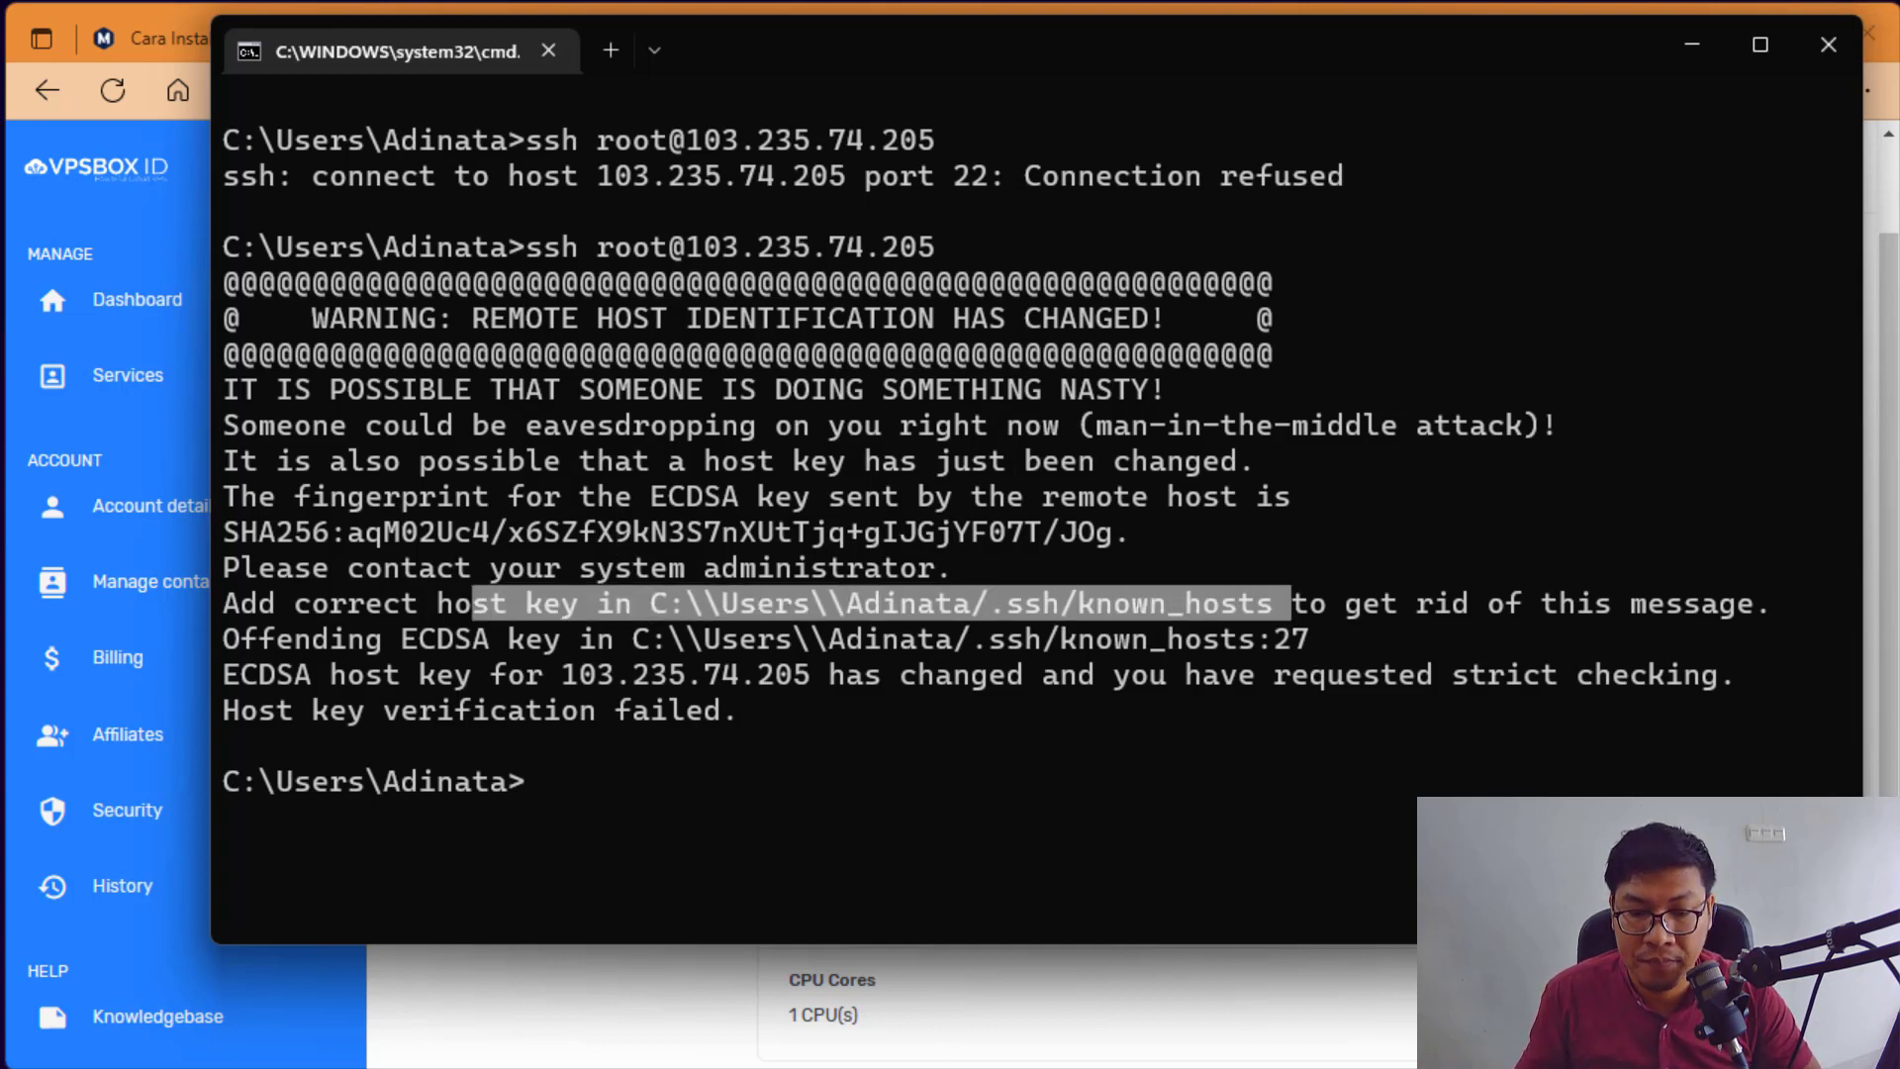
key(super+e)
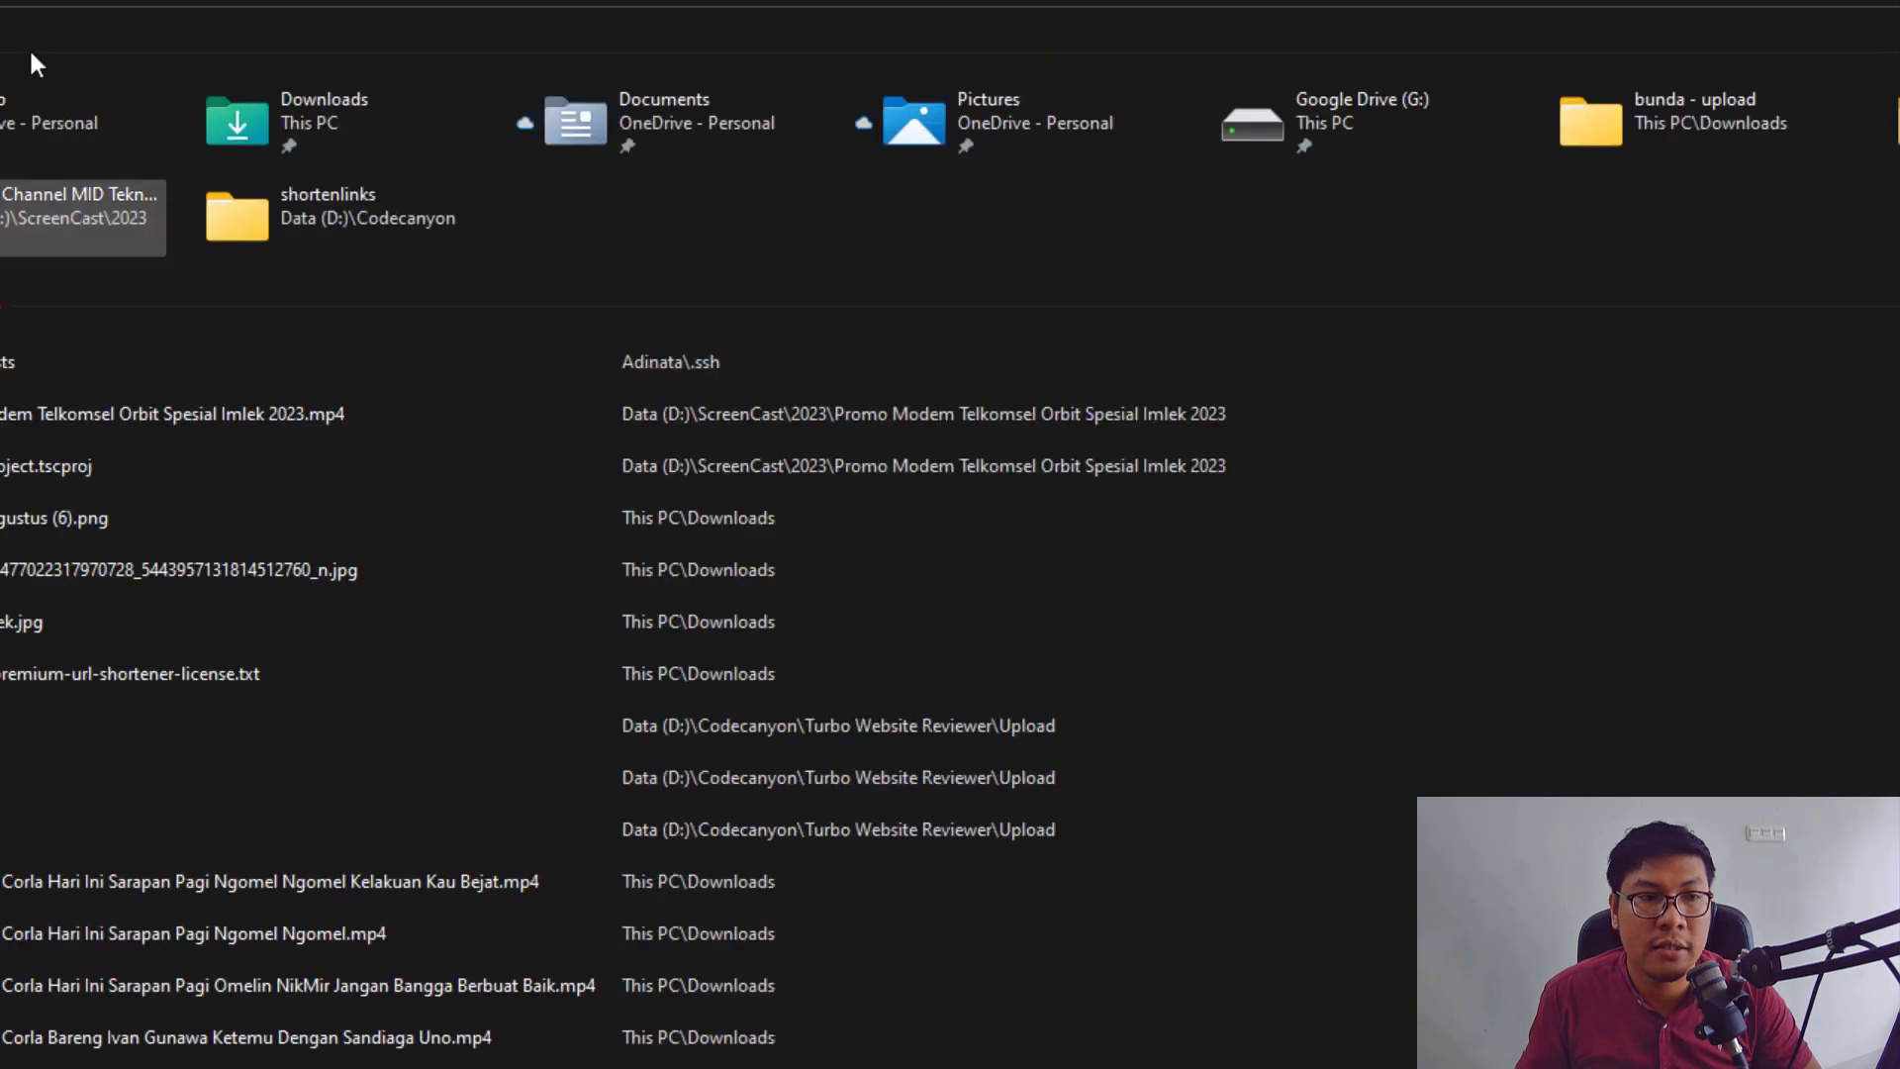
Step: Delete the stale 103.235.74.205 line 27 from known_hosts in Notepad++ and save
double_click(447, 520)
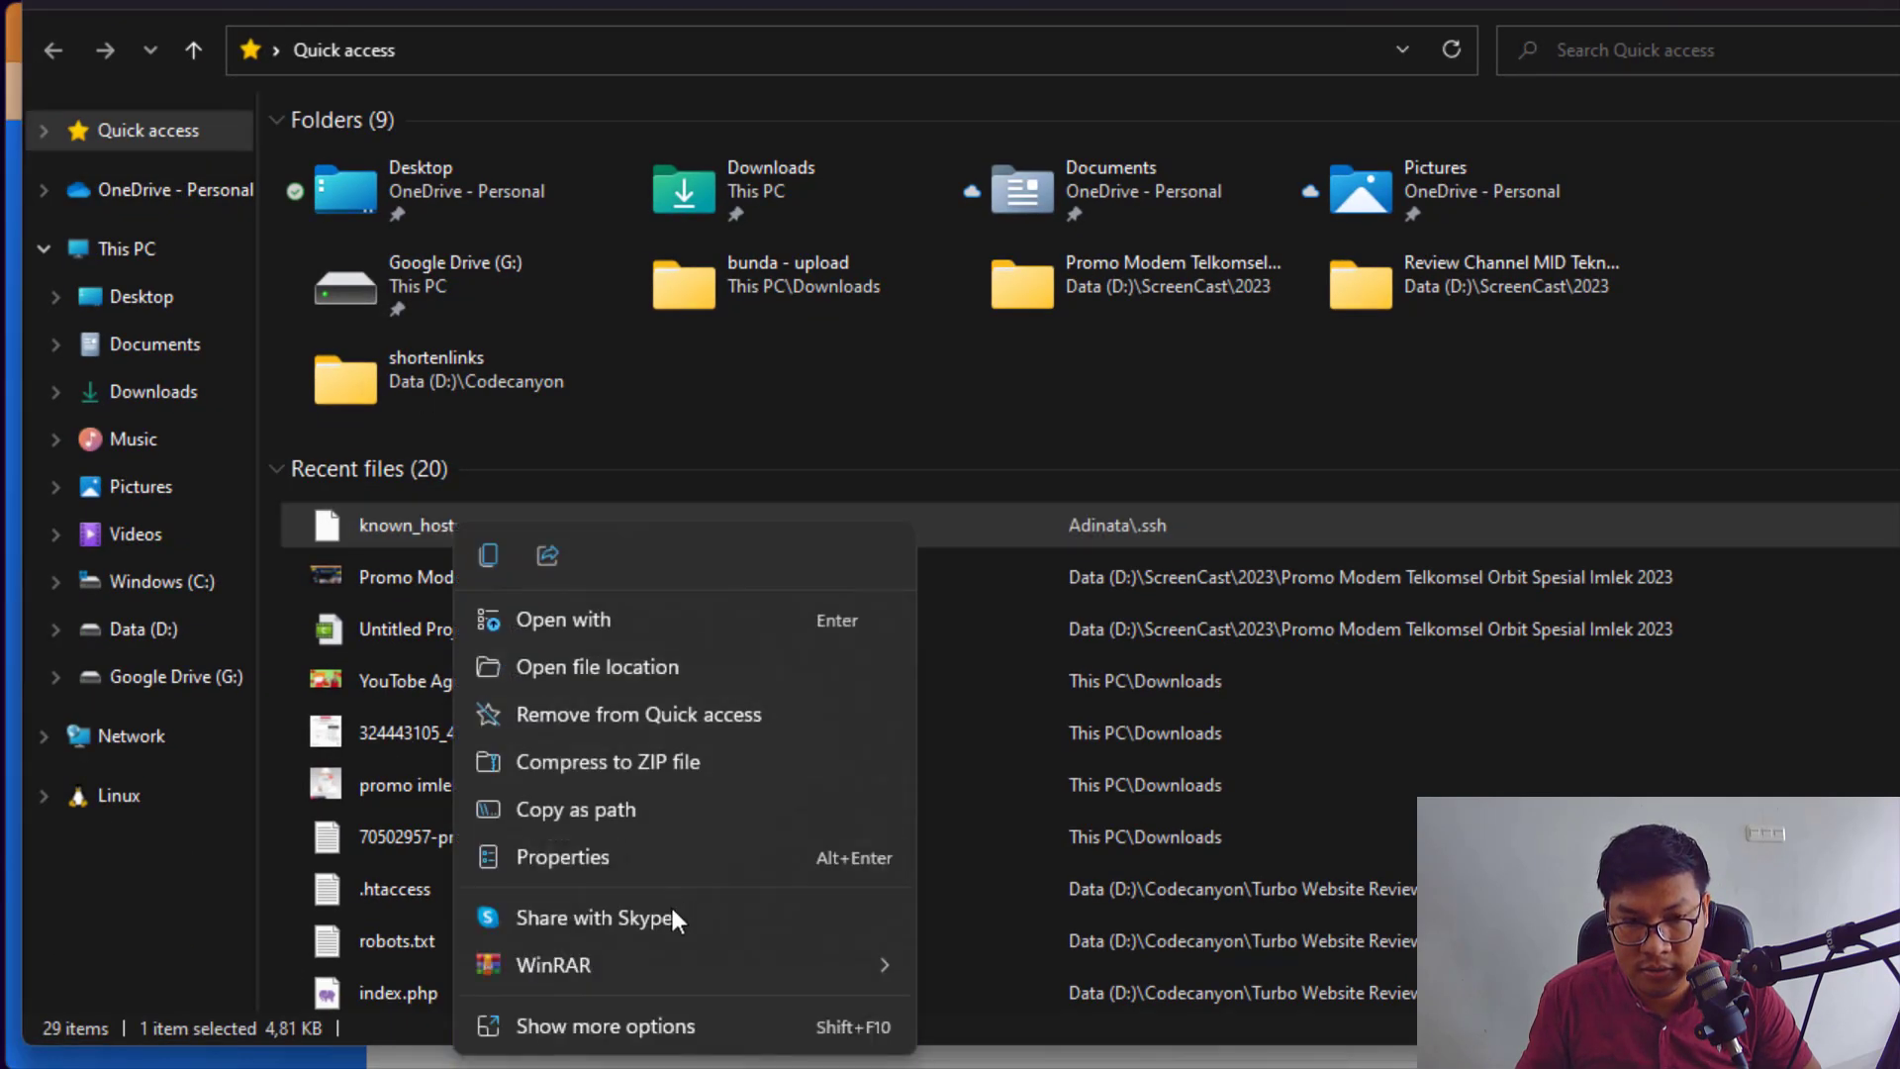
click(673, 1019)
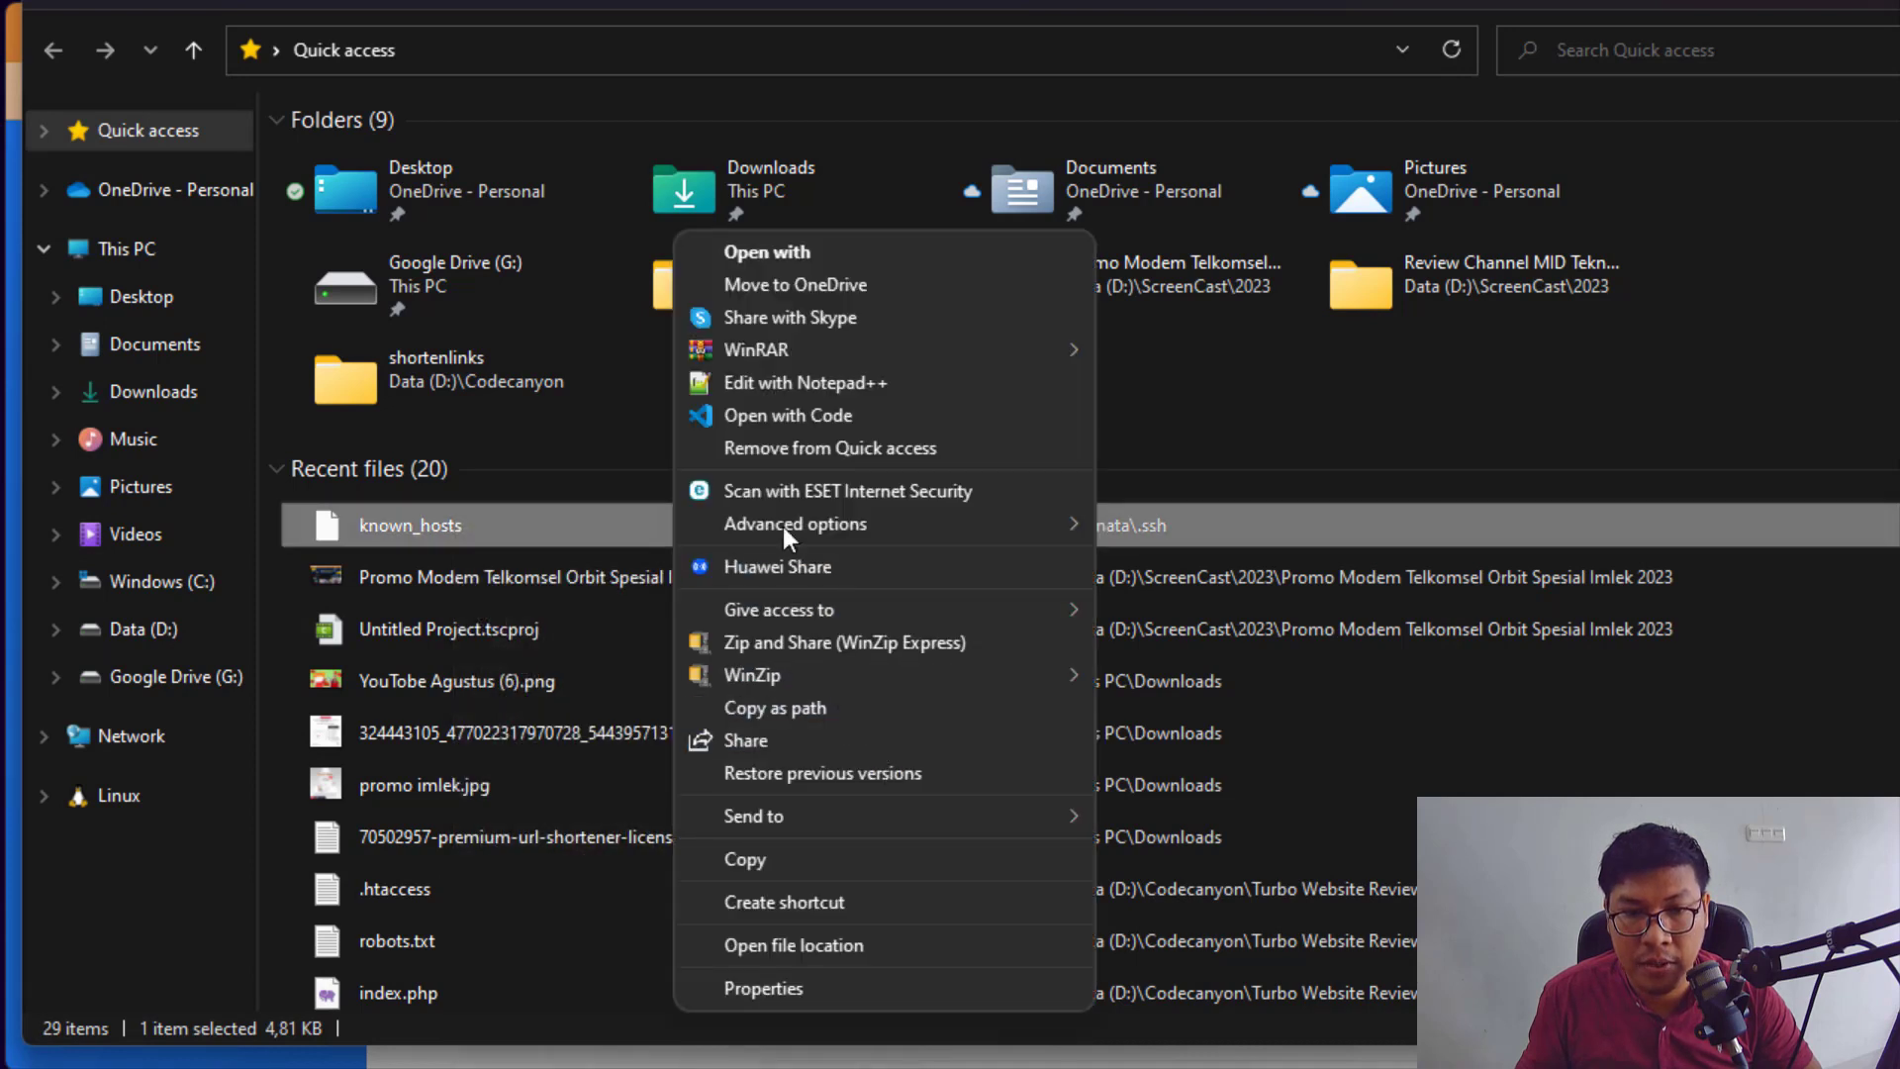
click(791, 382)
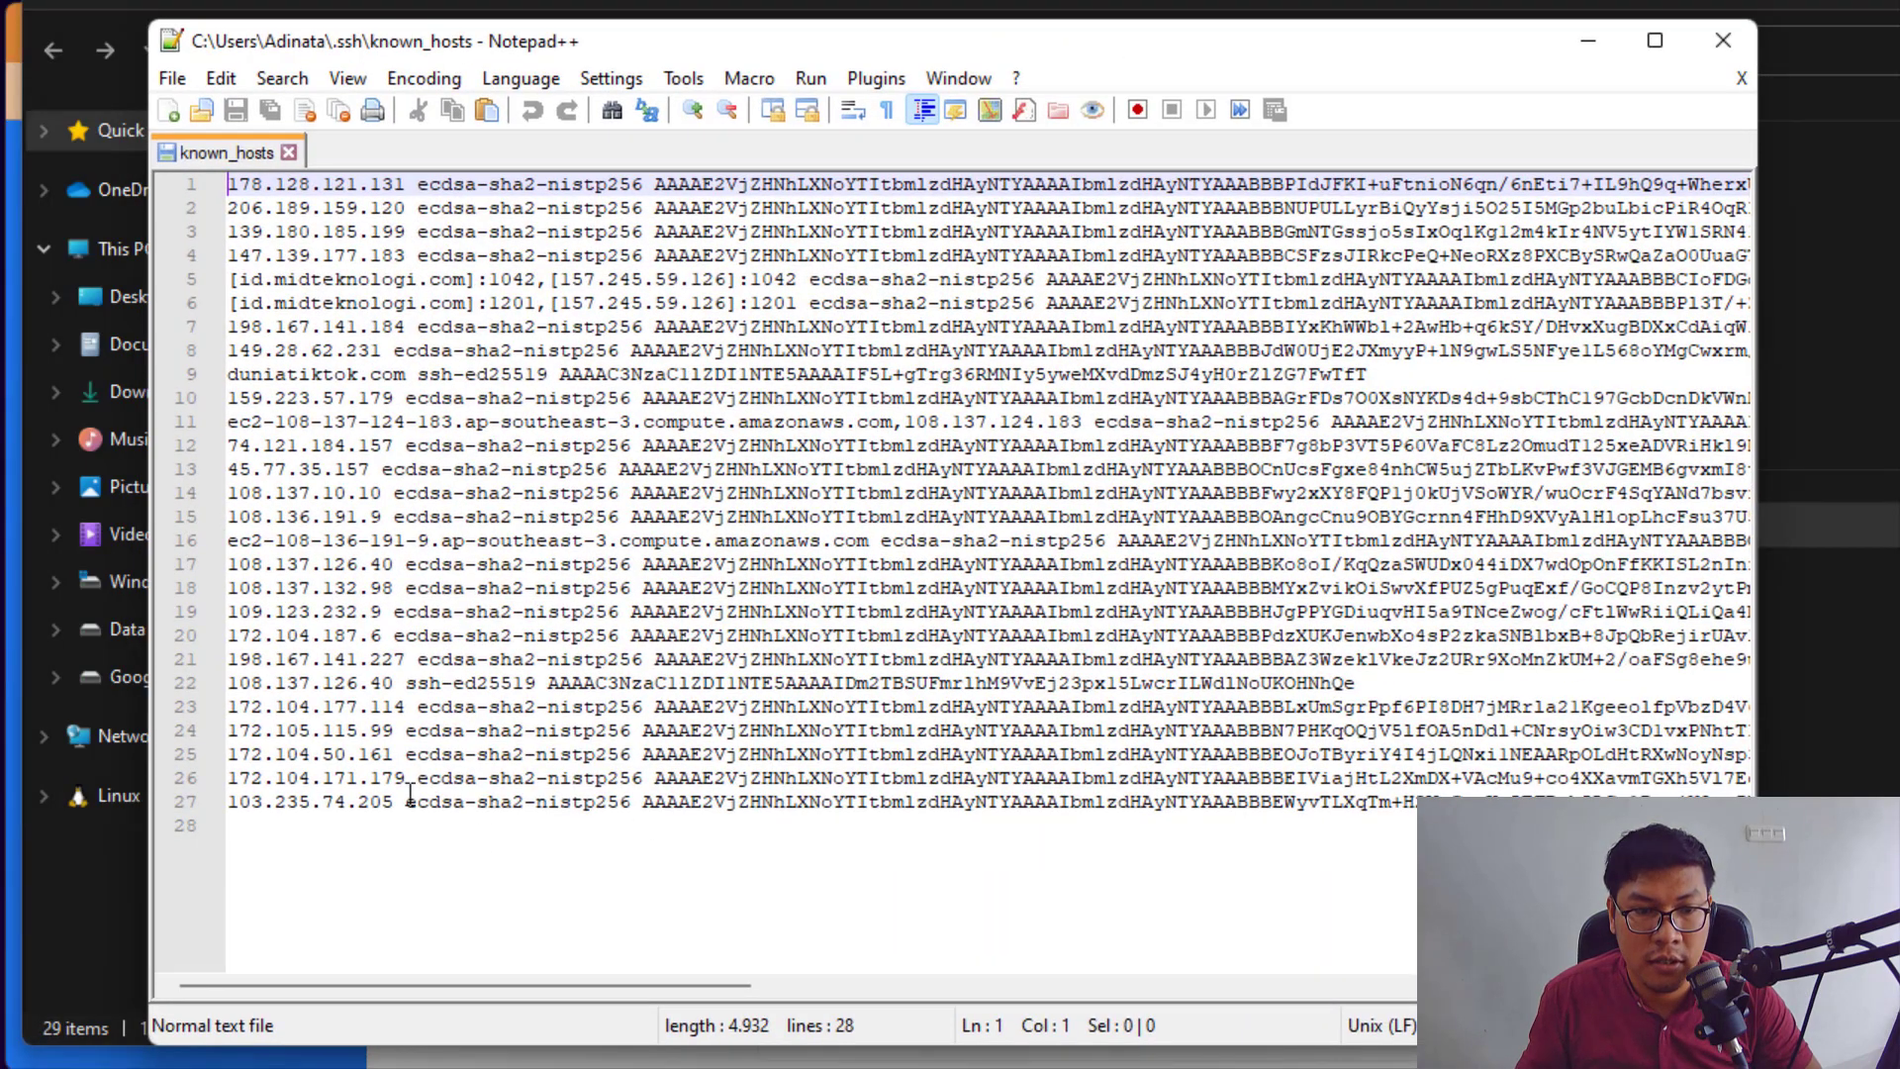
triple_click(409, 793)
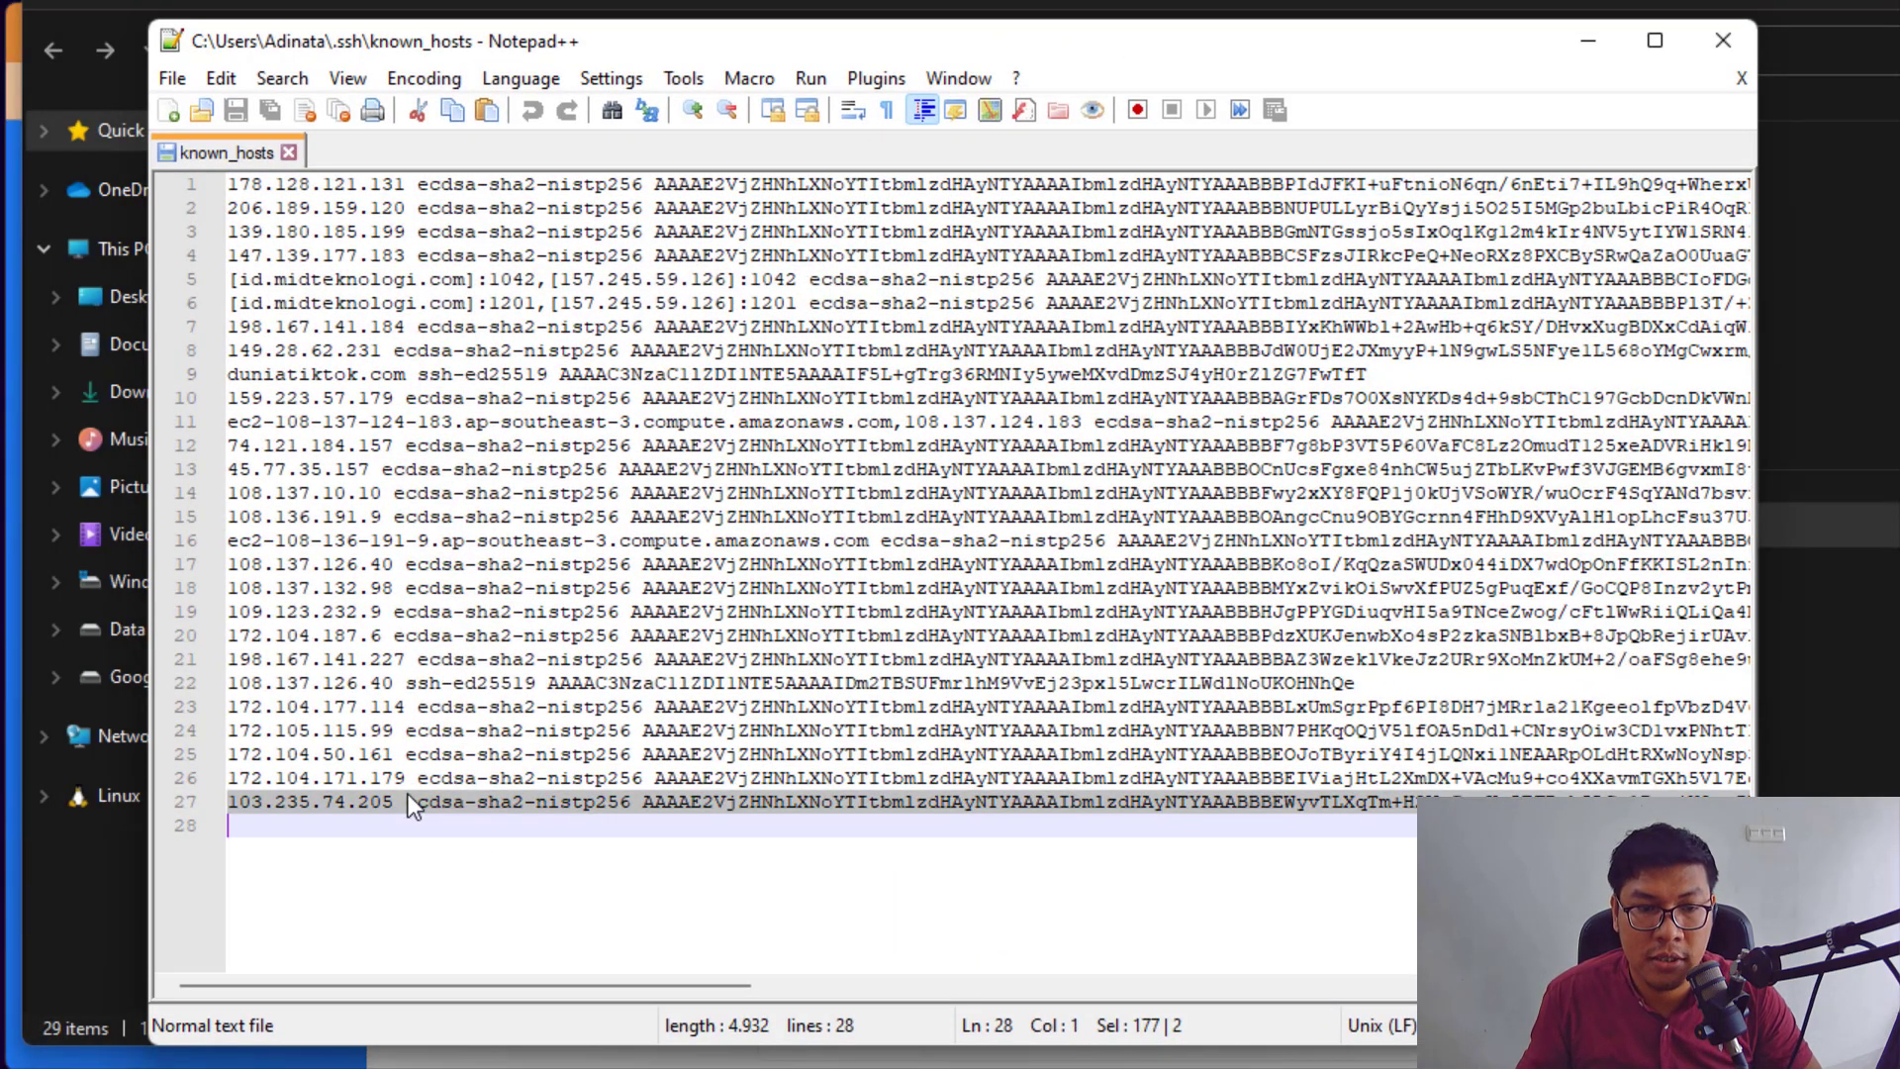
key(Delete)
key(ctrl+s)
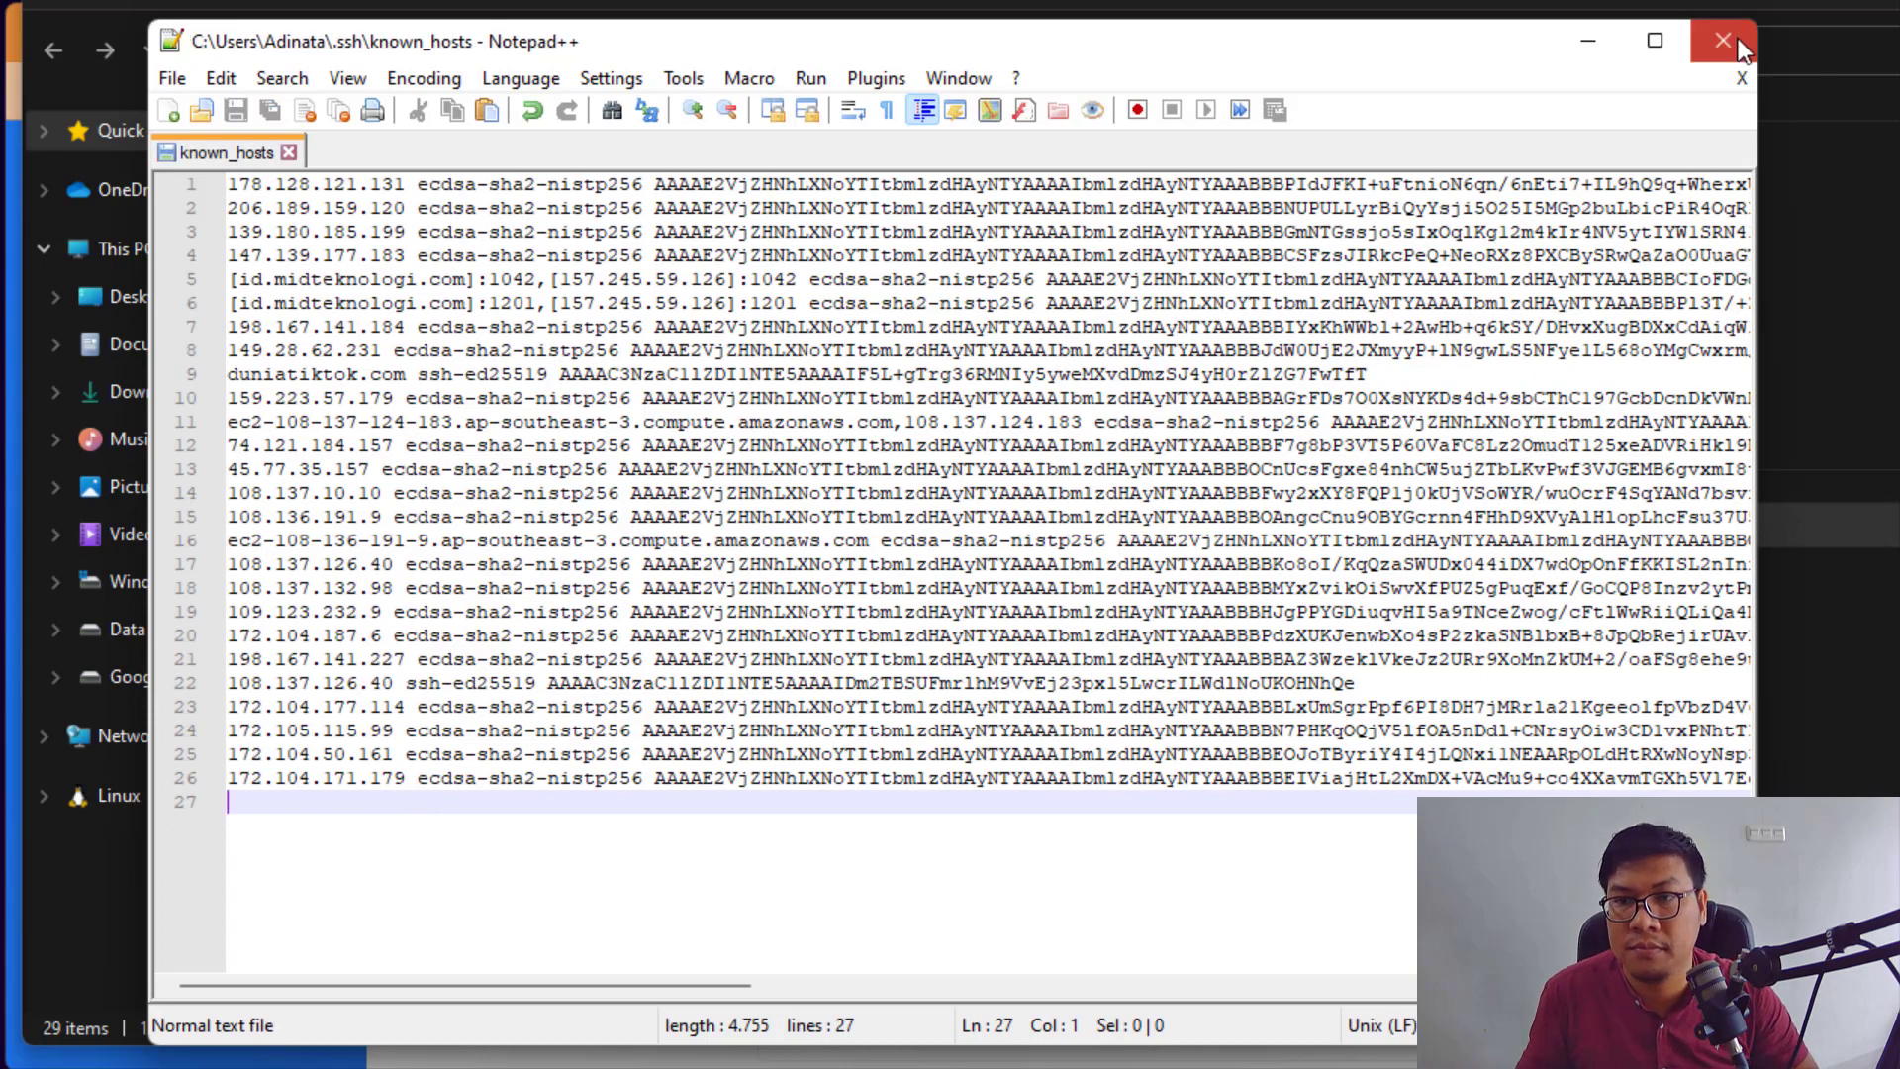
click(1723, 39)
key(alt+Tab)
Step: Clear the screen, rerun the ssh command, and accept the new host fingerprint with 'yes'
click(1268, 785)
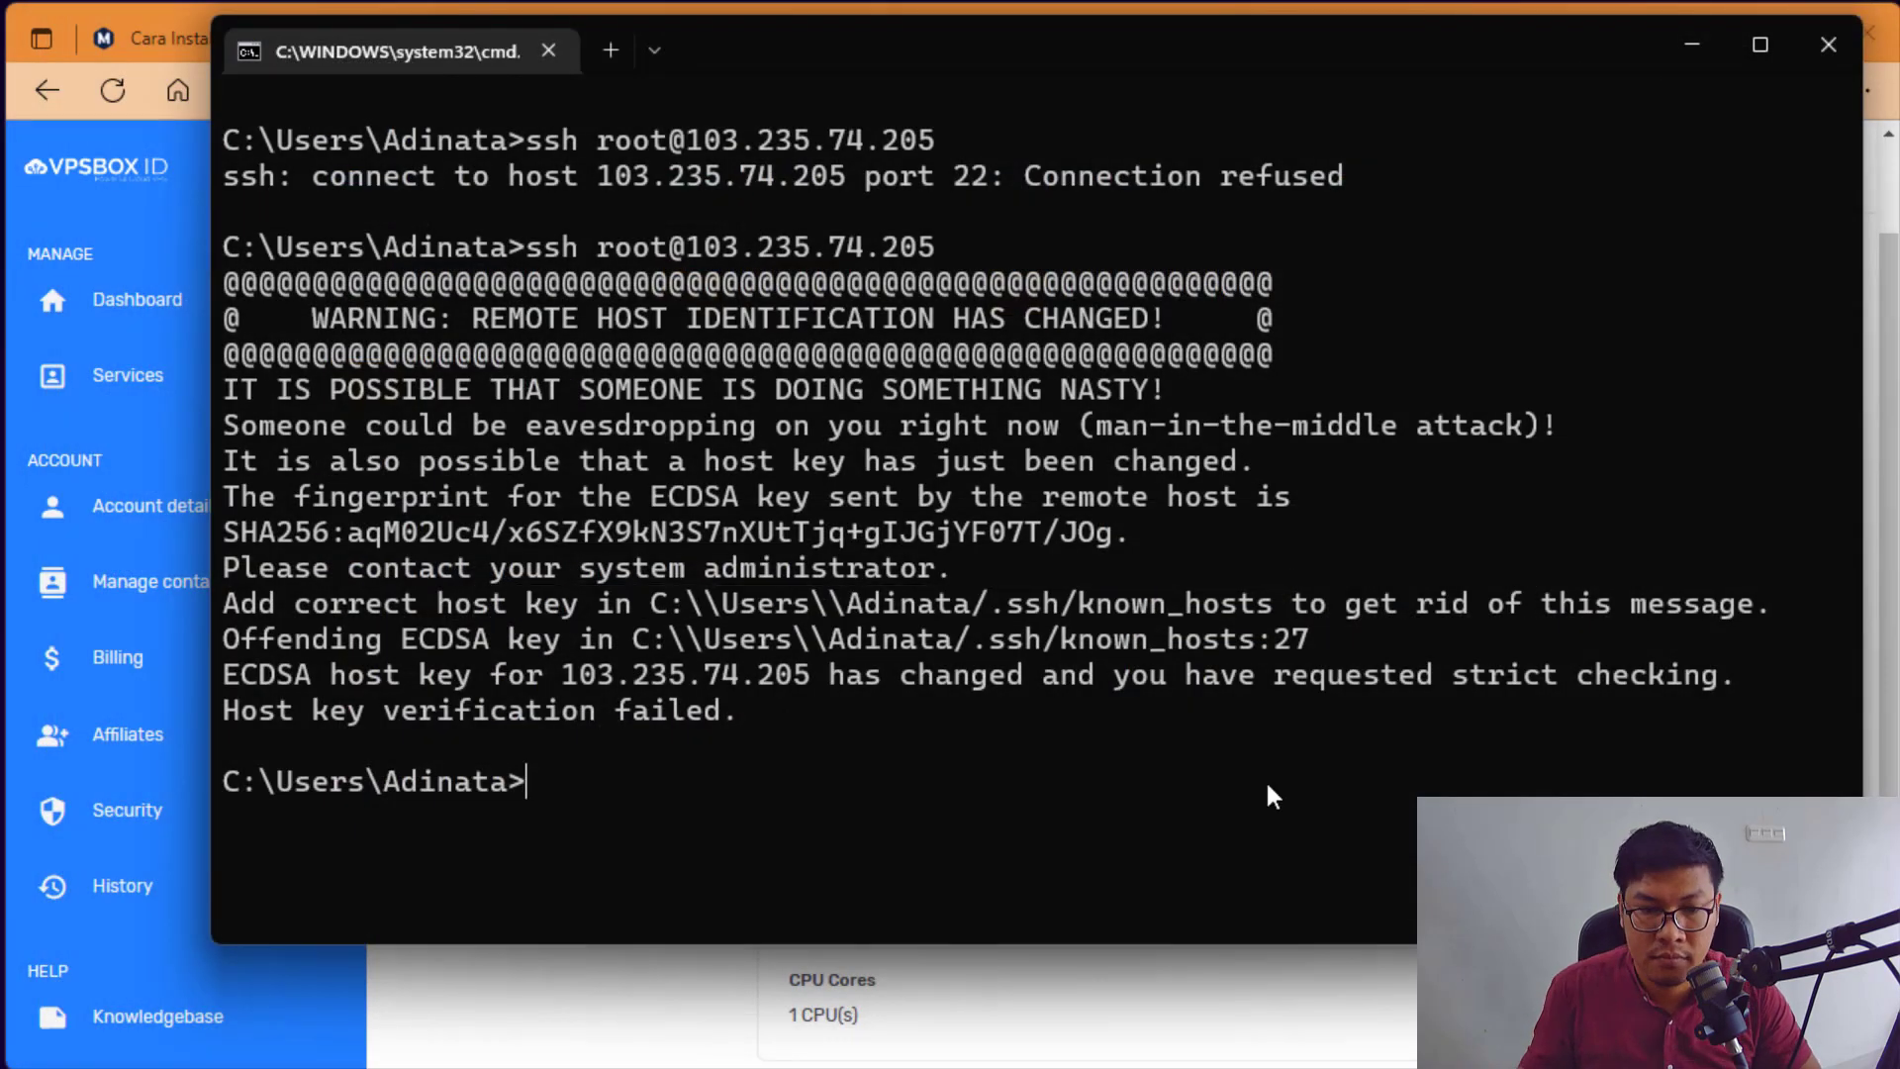
text(cls)
key(Return)
text(cls)
key(Up)
key(Up)
key(Return)
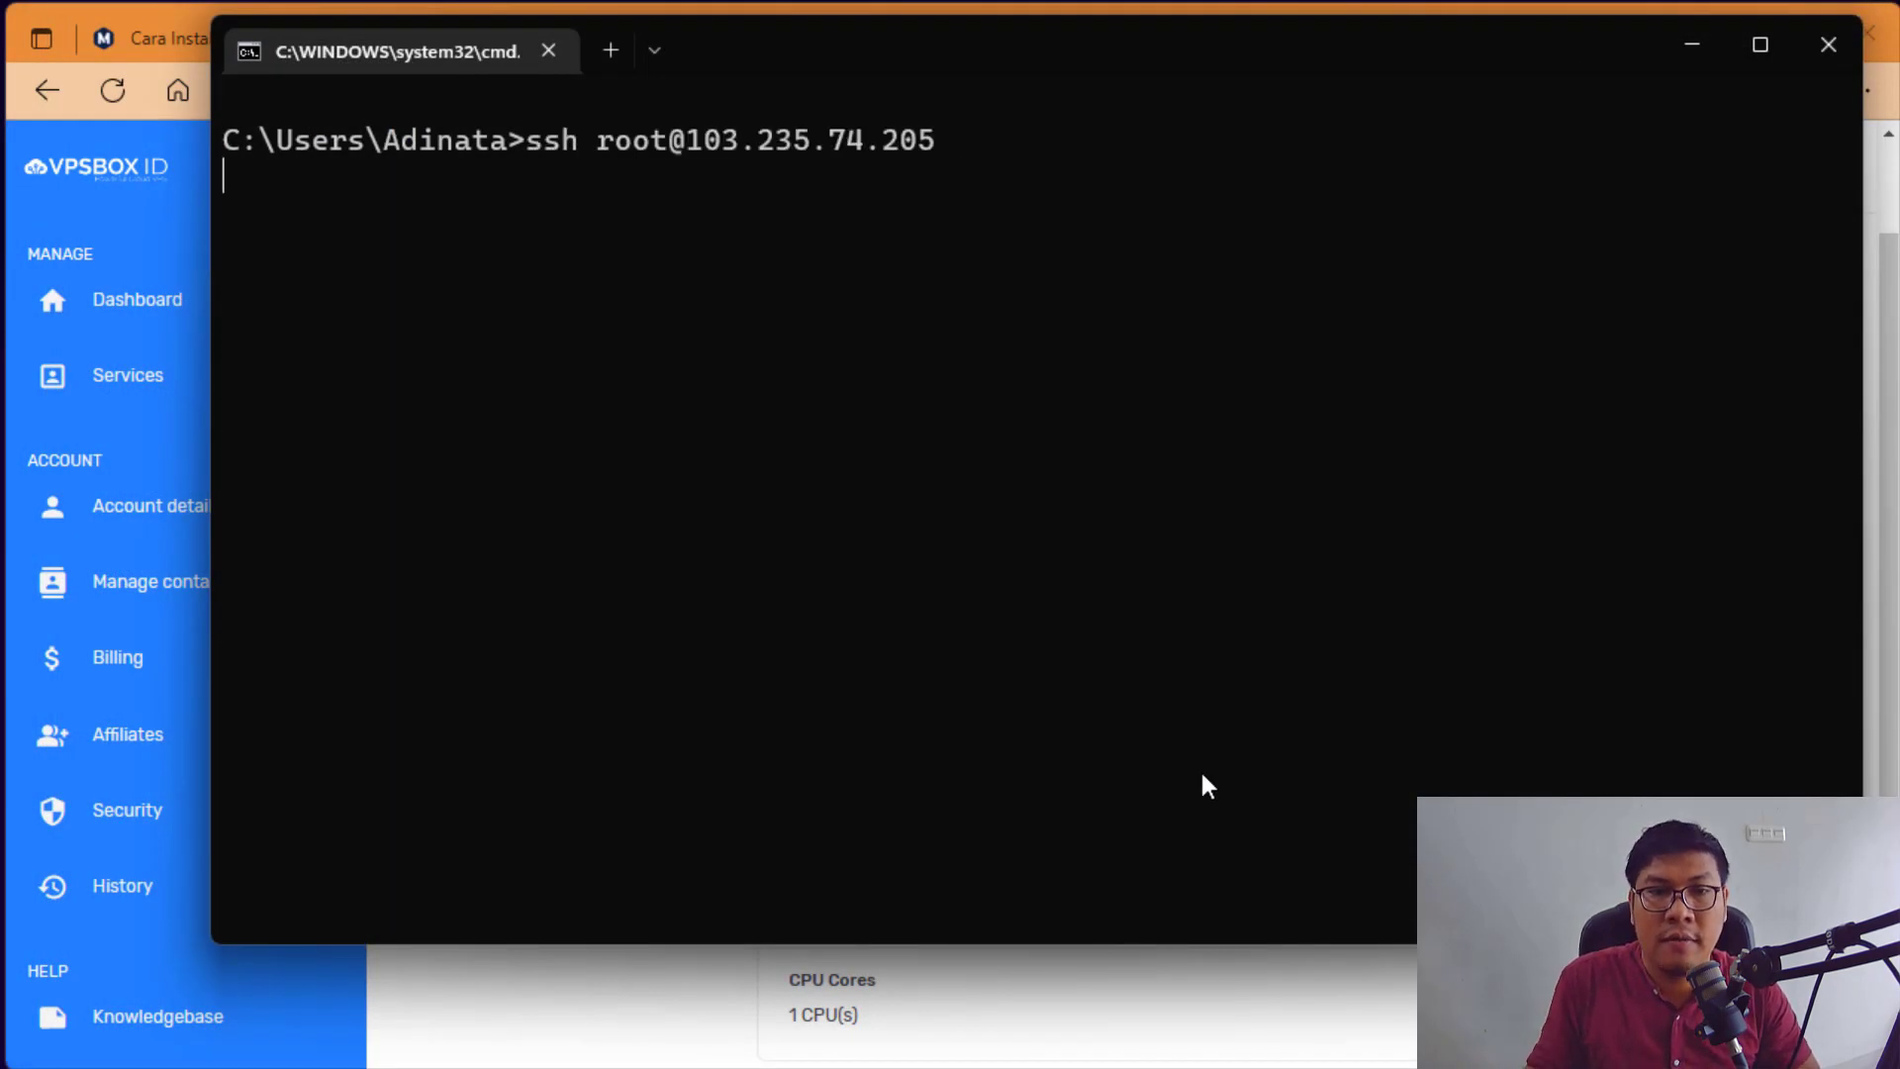
text(yes)
key(Return)
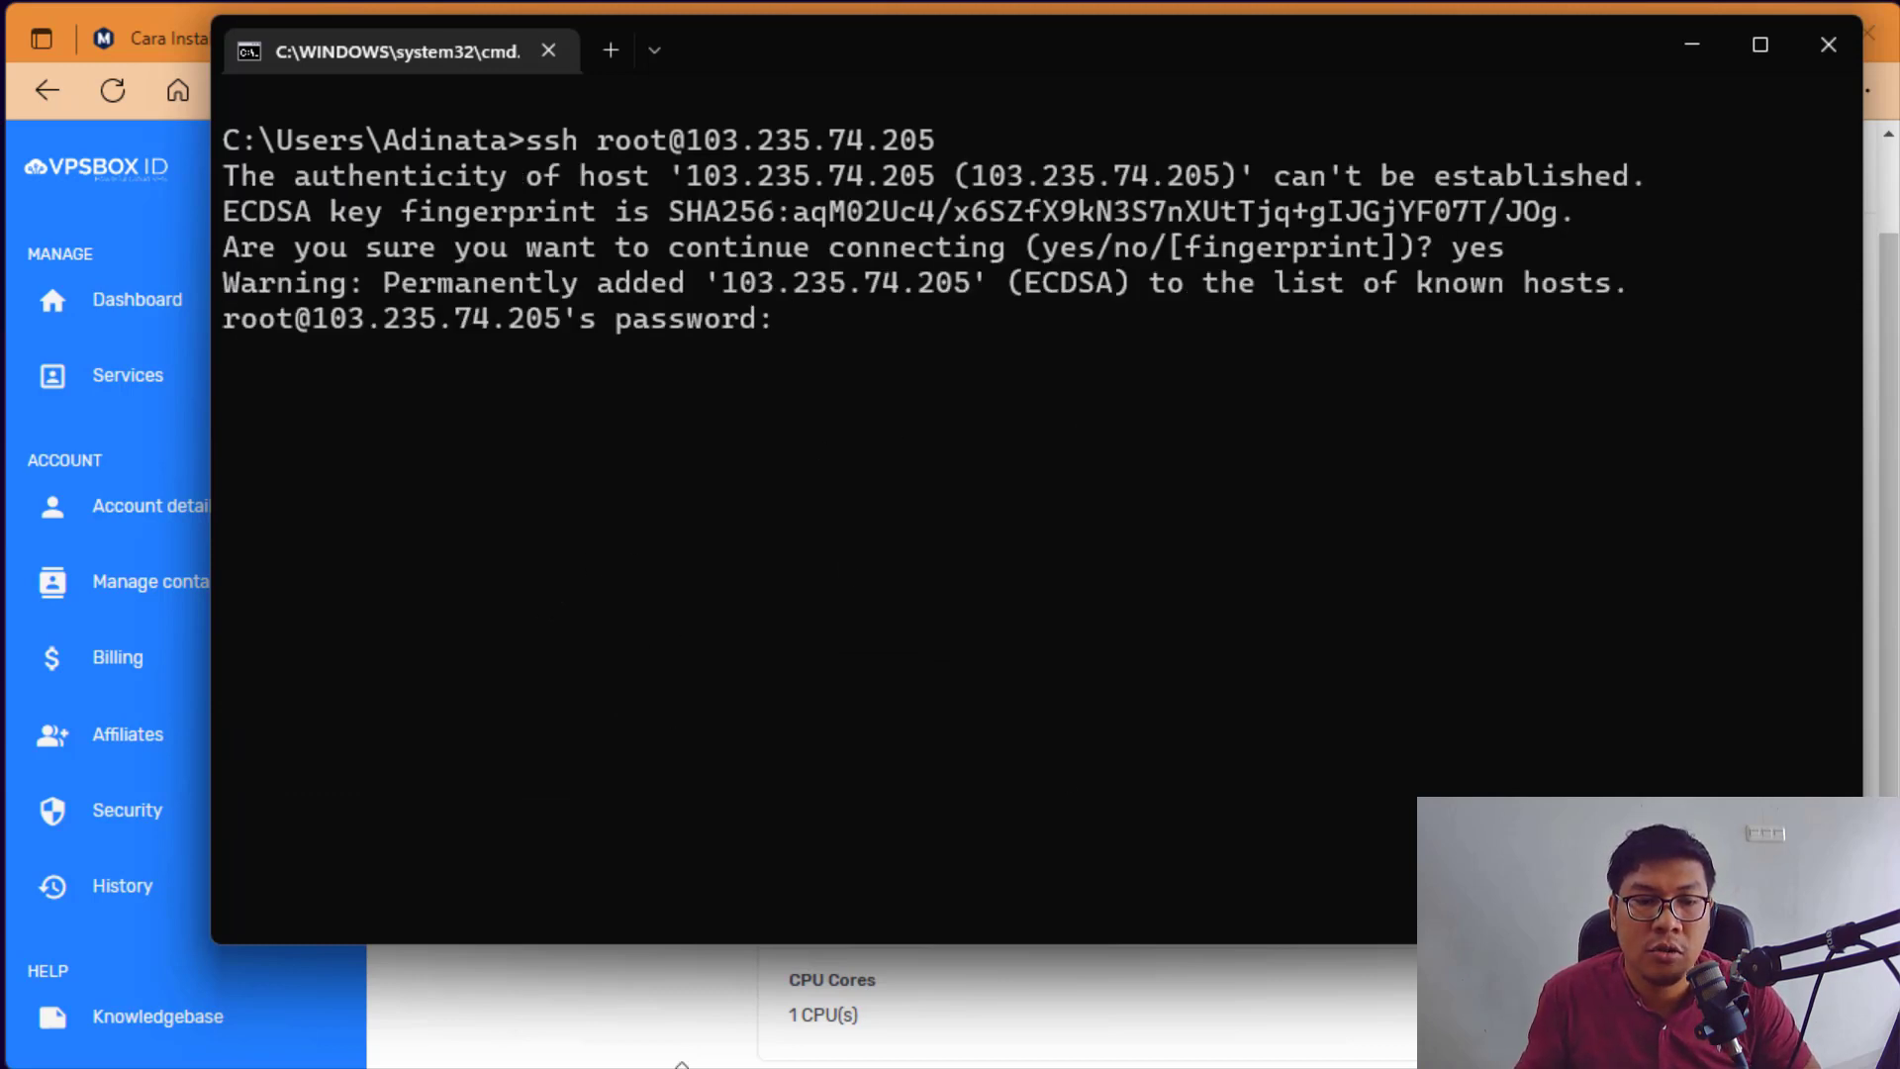
Step: Copy the root password from the VPSBOX server page and paste it to log in
key(alt+Tab)
click(1371, 509)
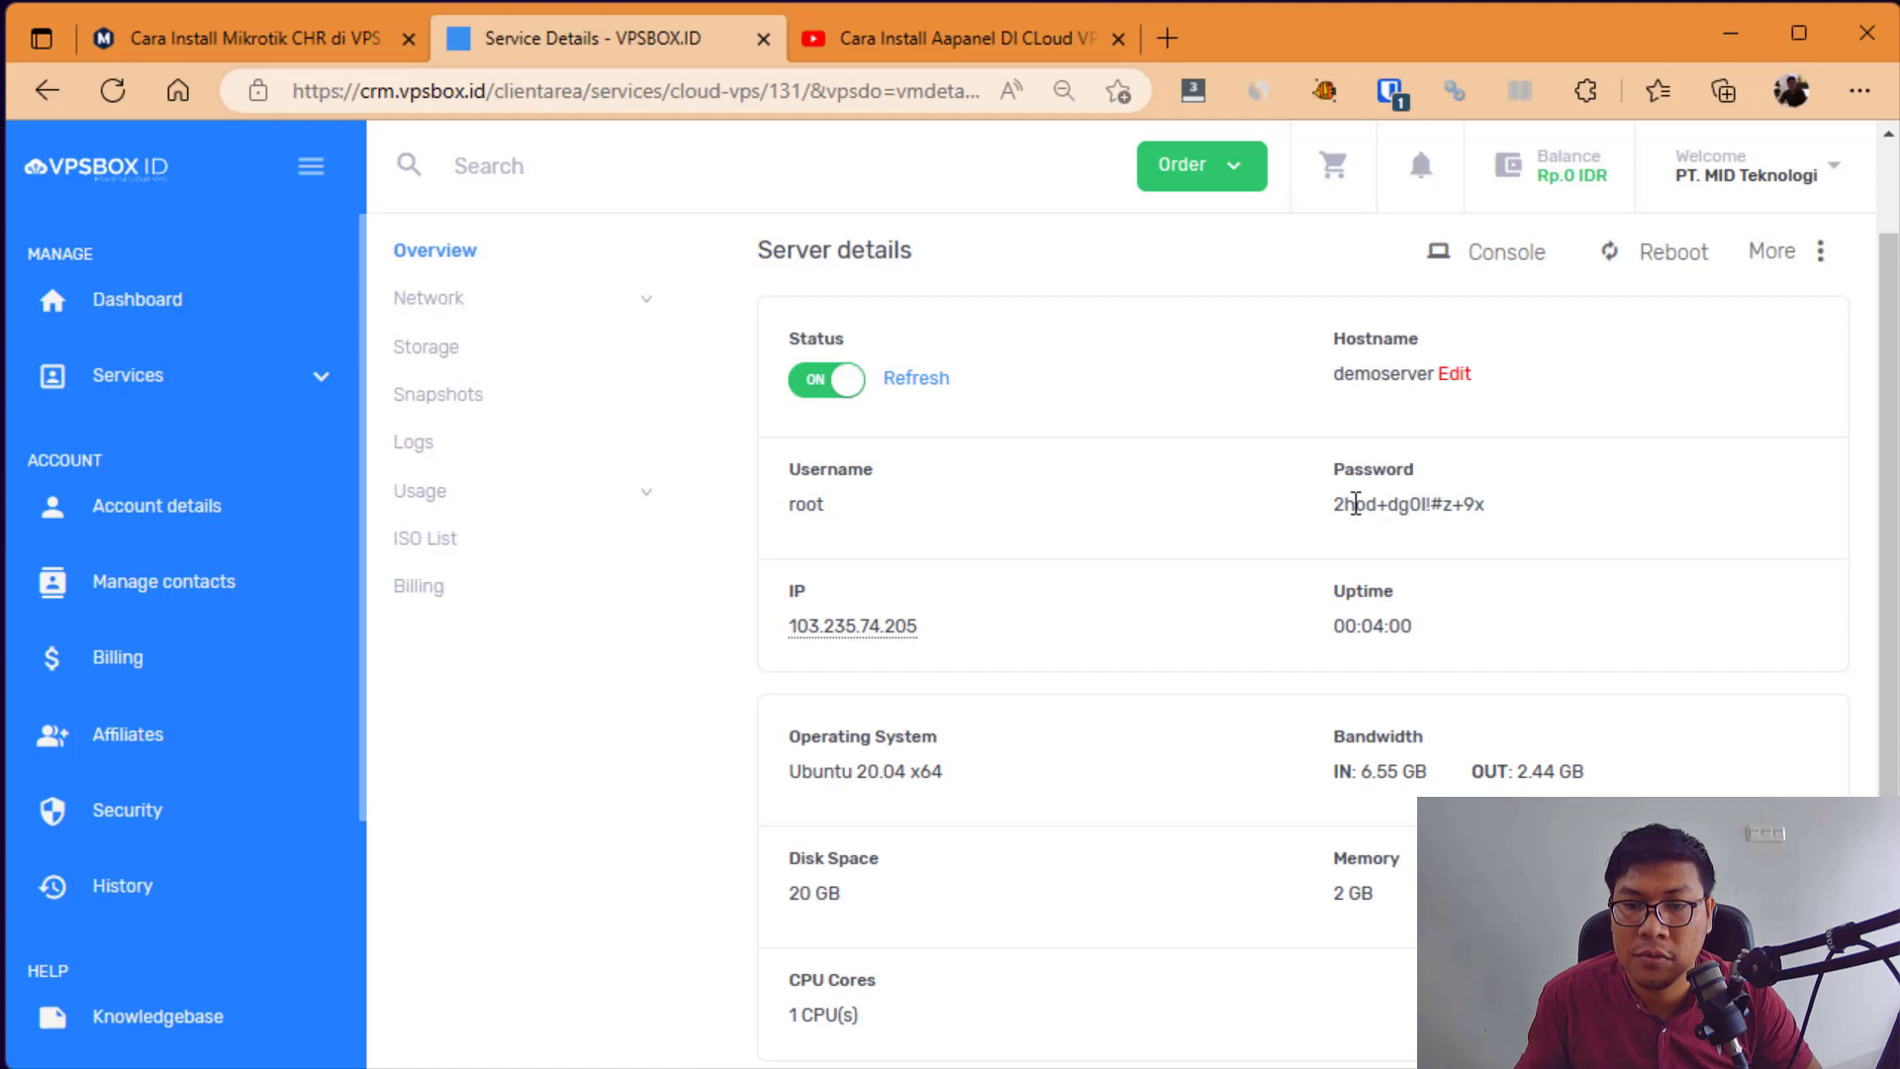
triple_click(1356, 504)
right_click(1355, 503)
click(1397, 528)
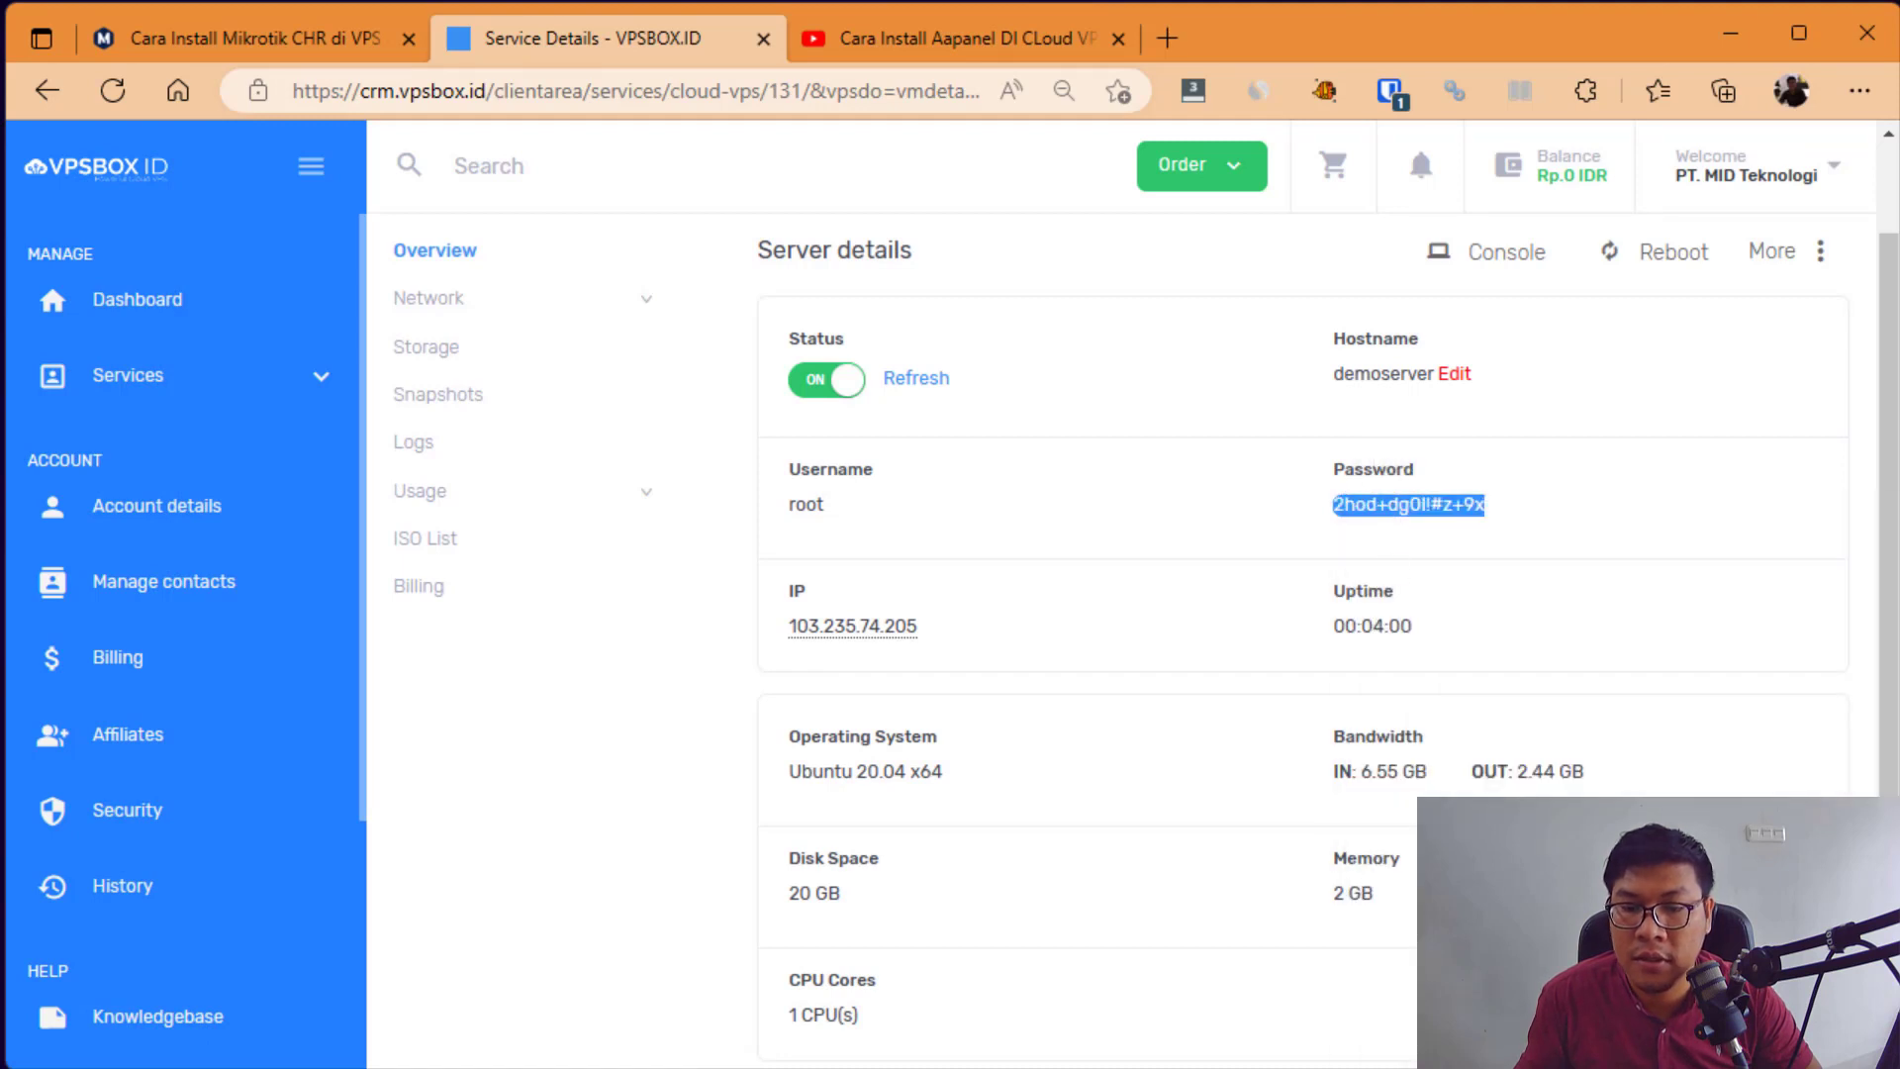
key(alt+Tab)
key(ctrl+v)
key(Return)
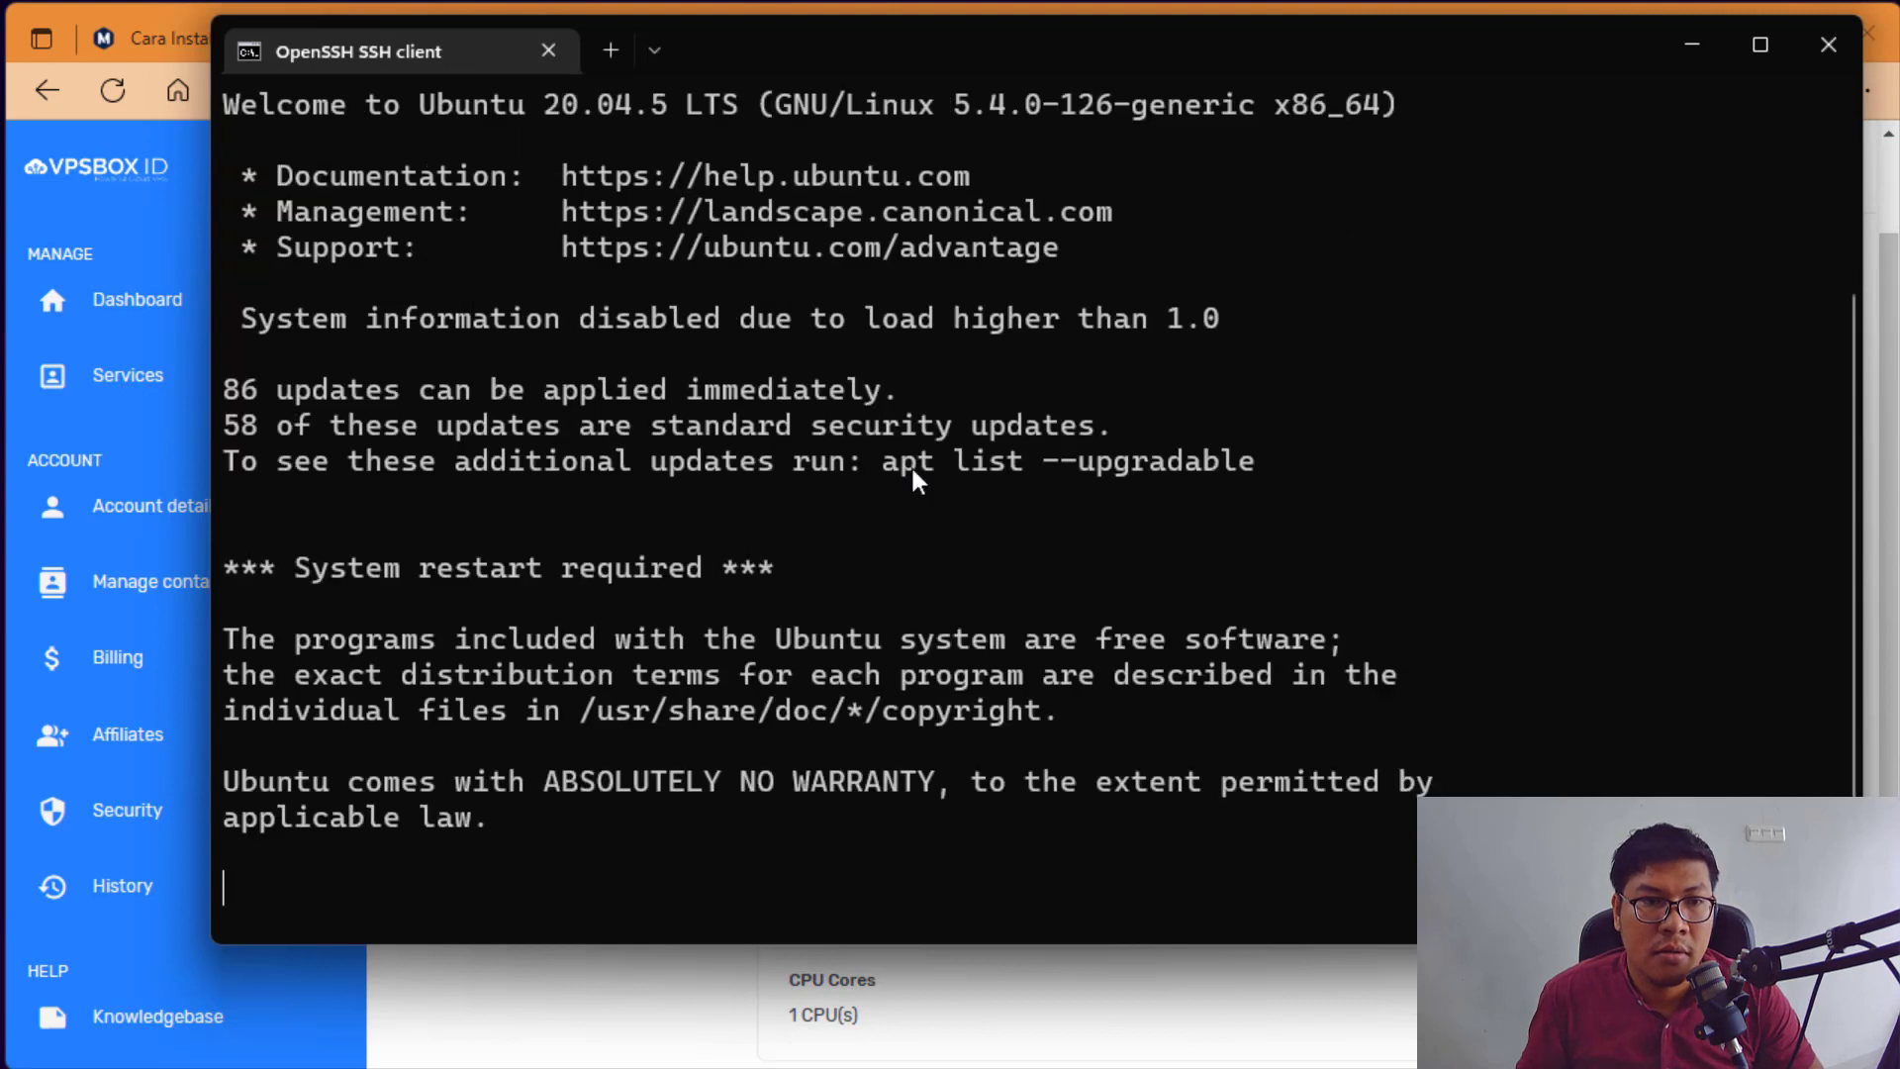
Step: Clear the screen and run lsb_release -a on the server
text(clear)
key(Return)
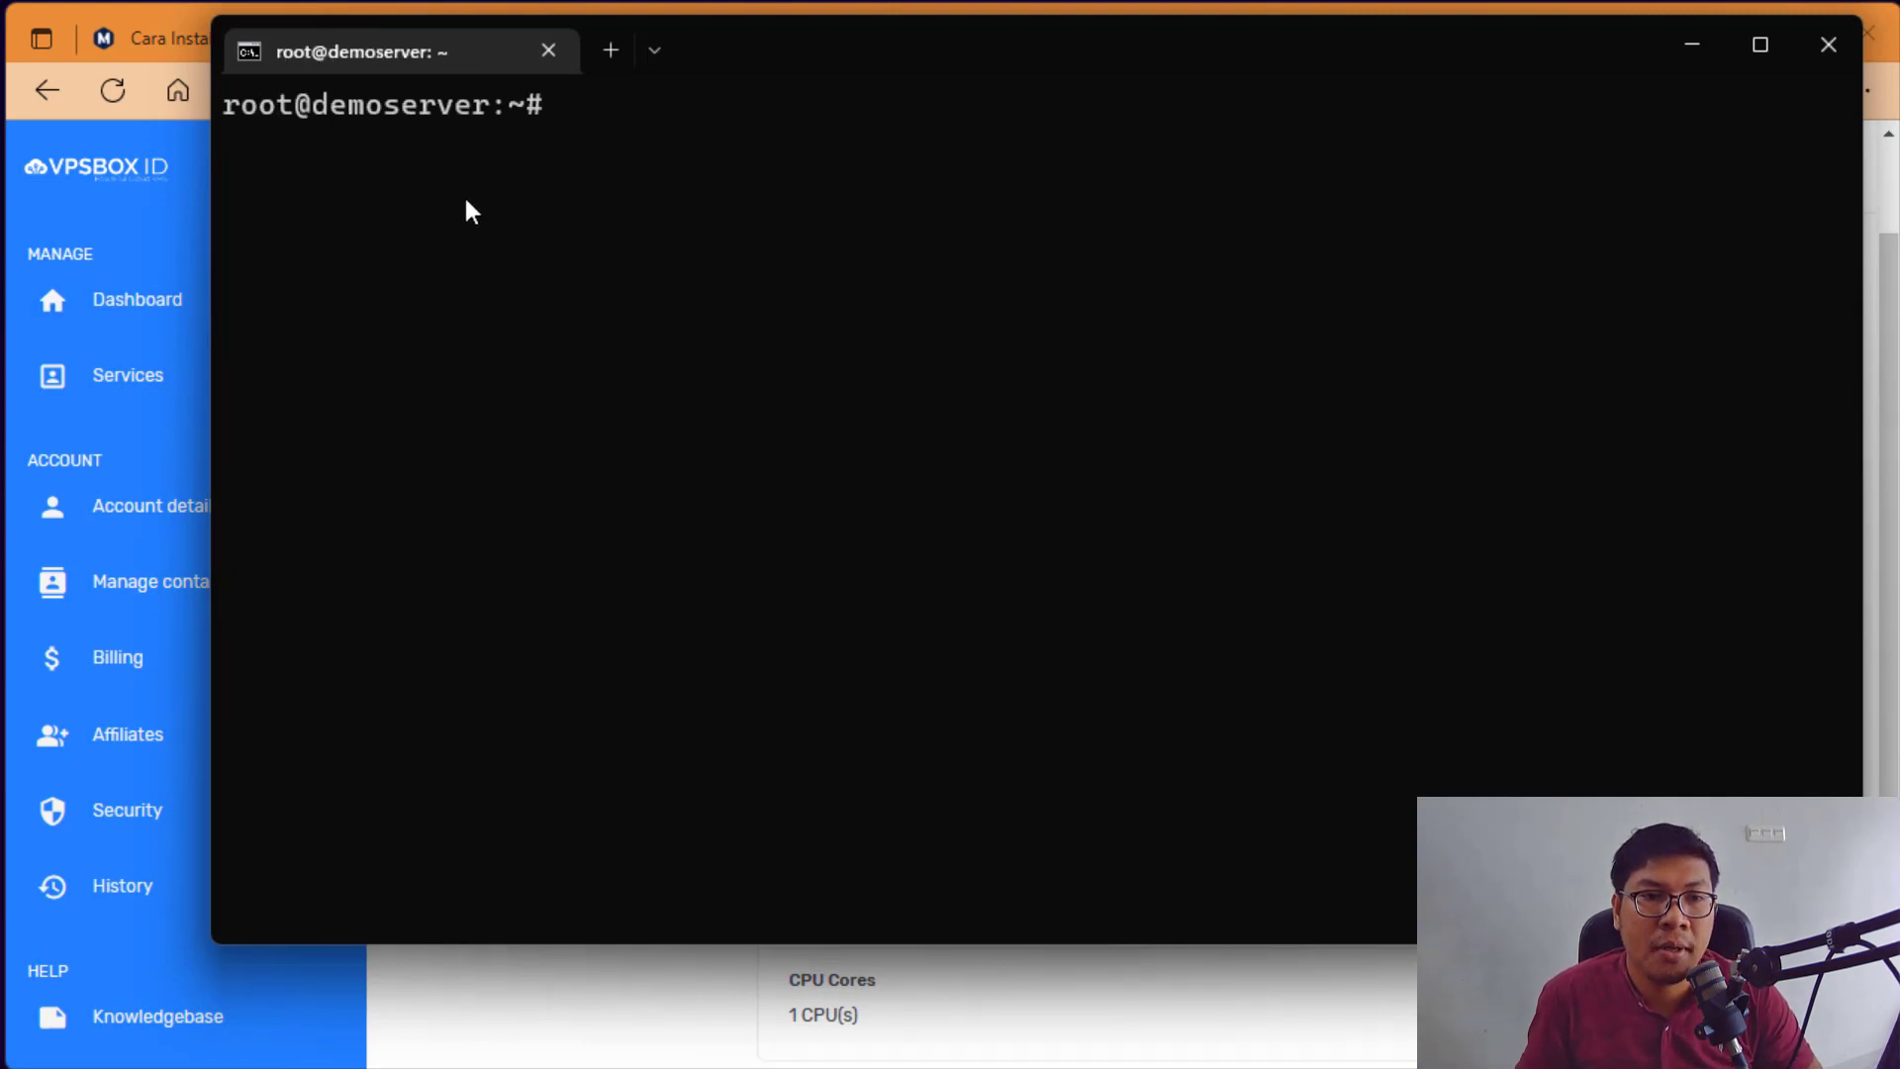
drag(698, 58, 655, 90)
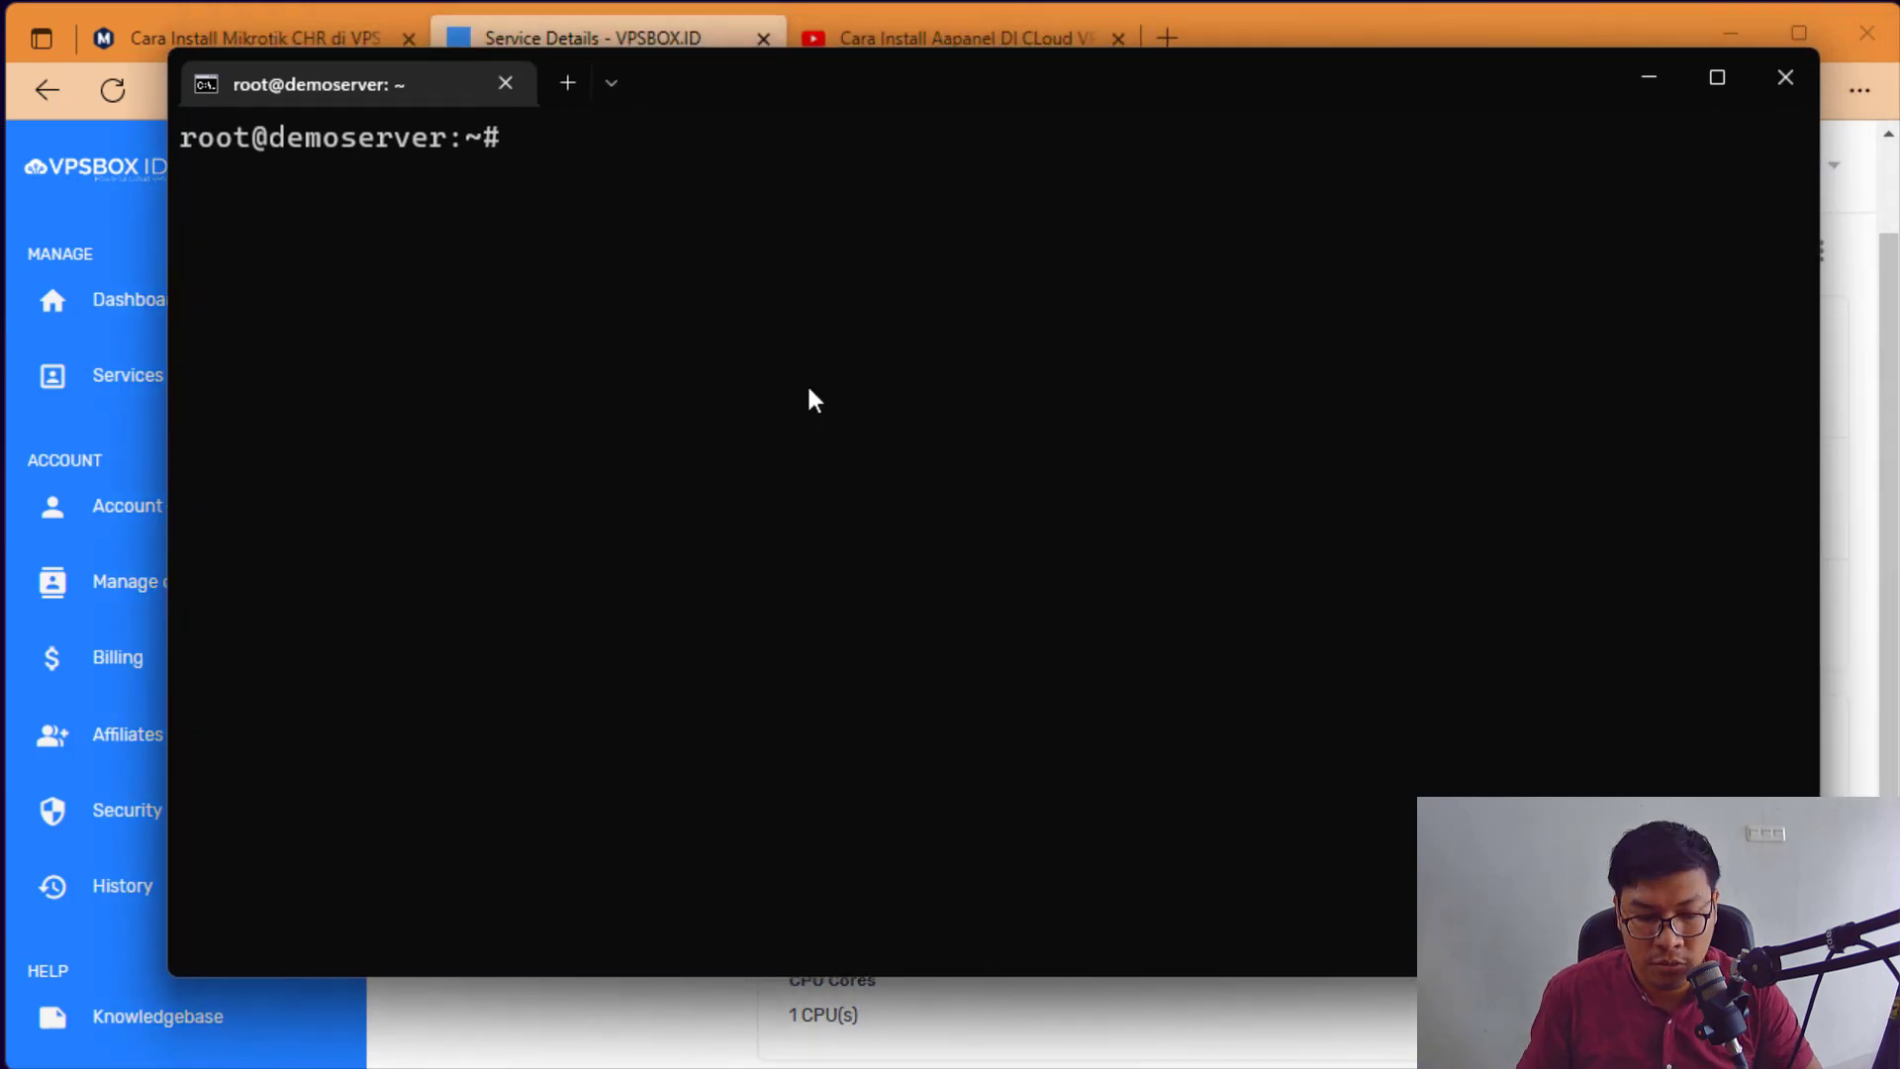
text(lsb_release )
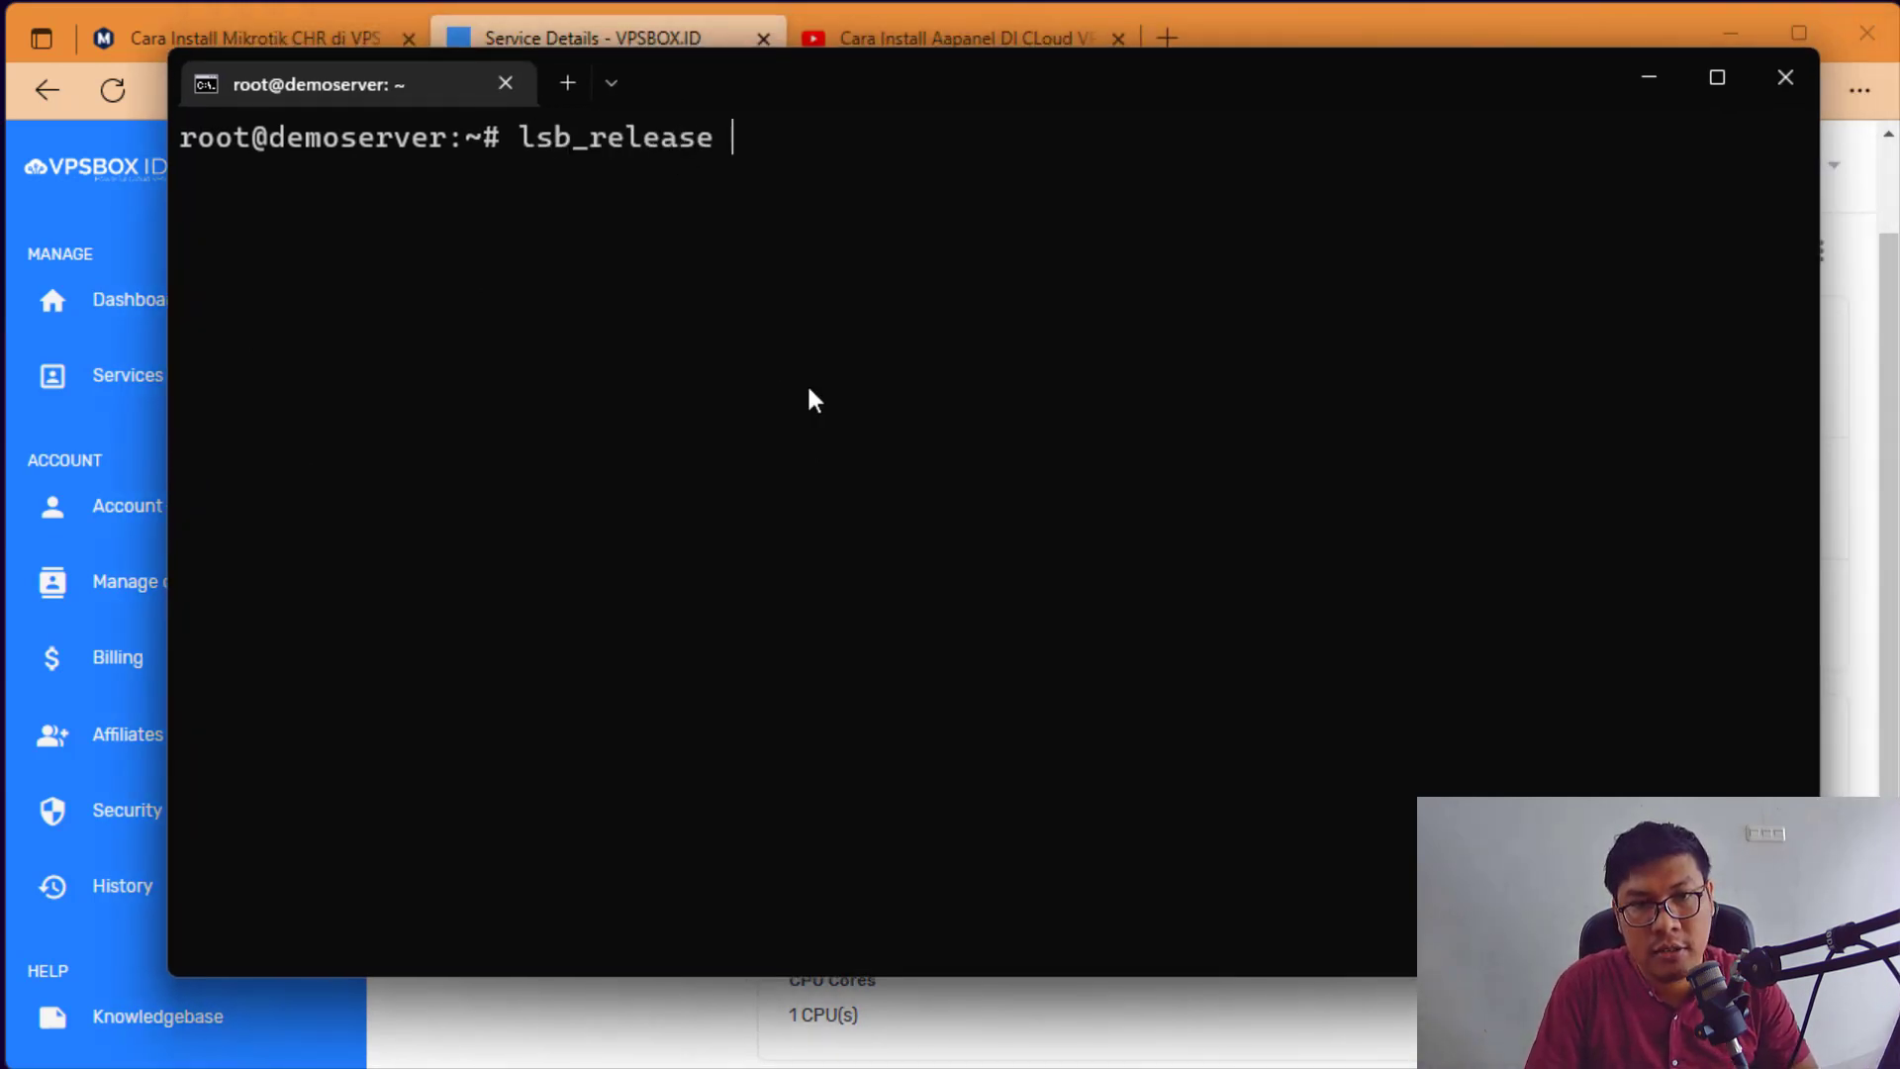
text(-a)
key(Return)
Step: Enlarge the terminal window to read the Ubuntu 20.04.5 LTS focal release details
drag(439, 250, 886, 265)
click(888, 267)
scroll(896, 285, up, 3)
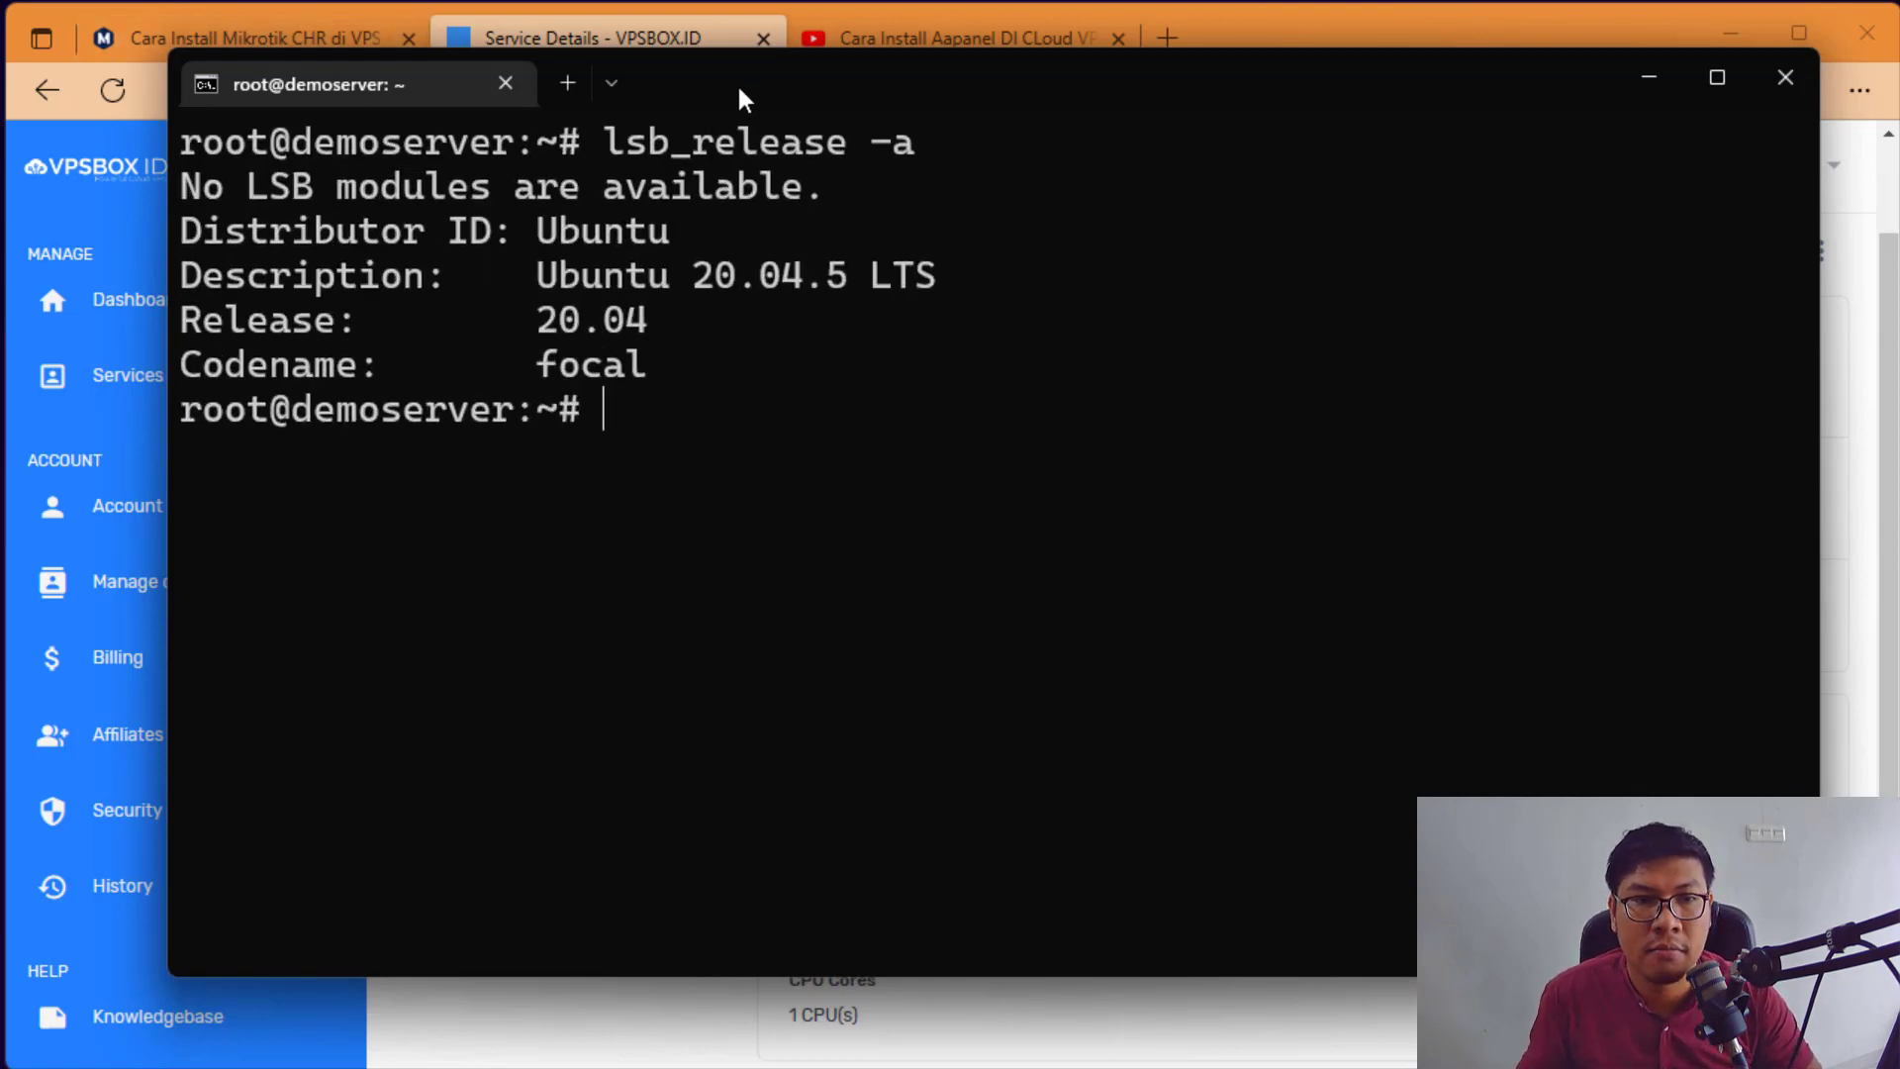
drag(734, 85, 615, 89)
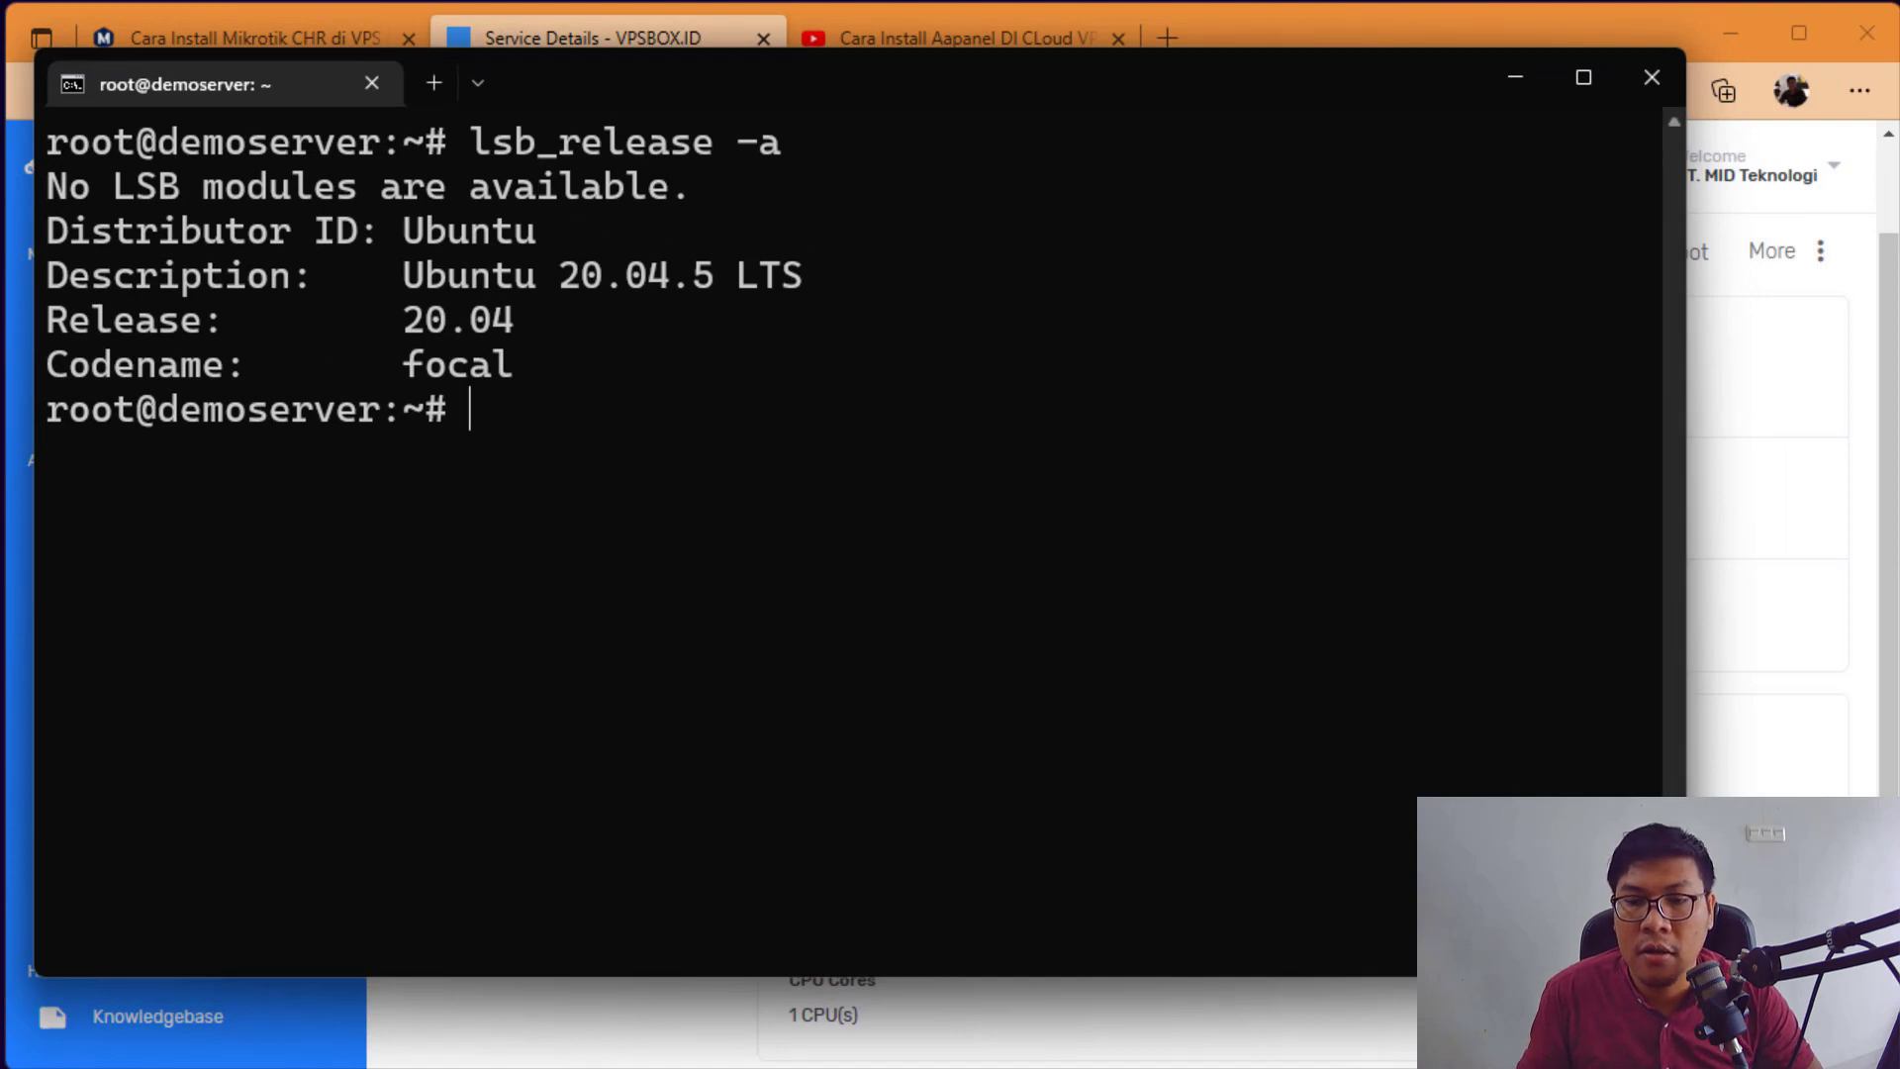
drag(1686, 976, 1884, 1066)
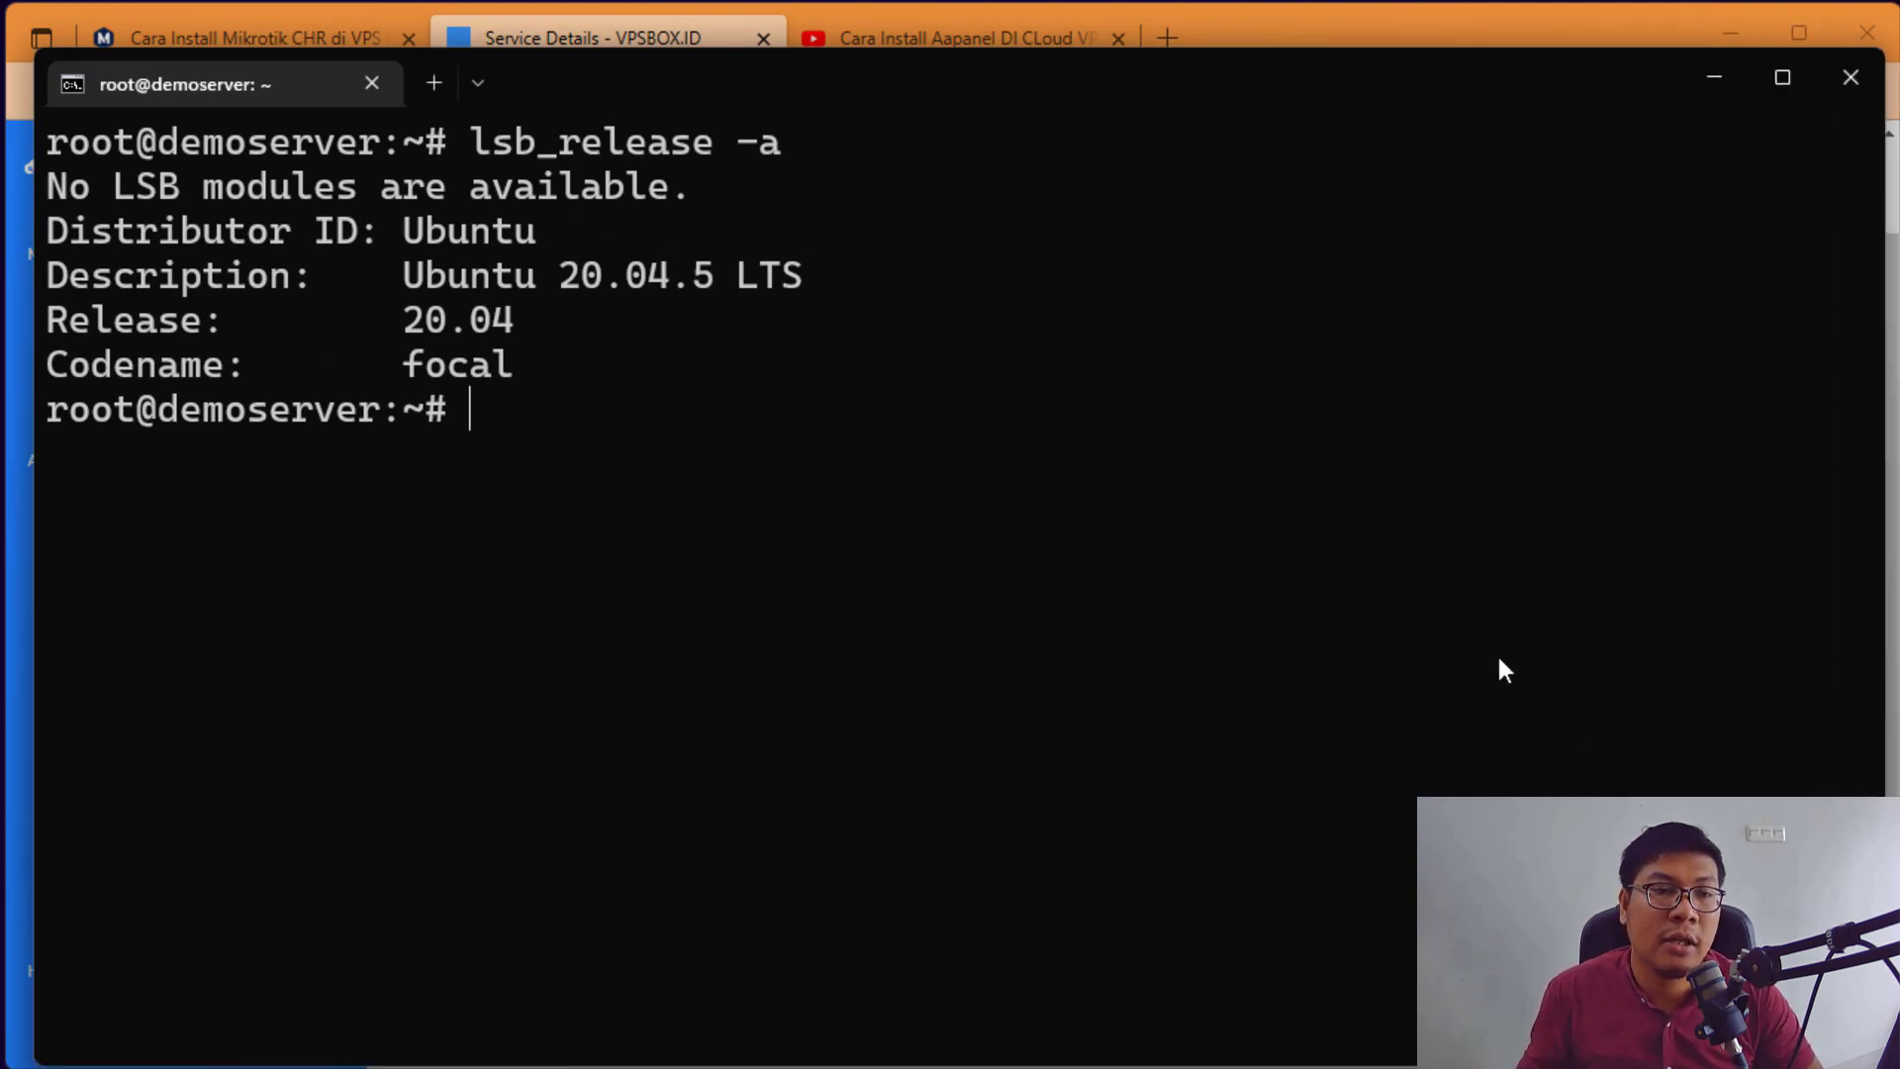
click(651, 30)
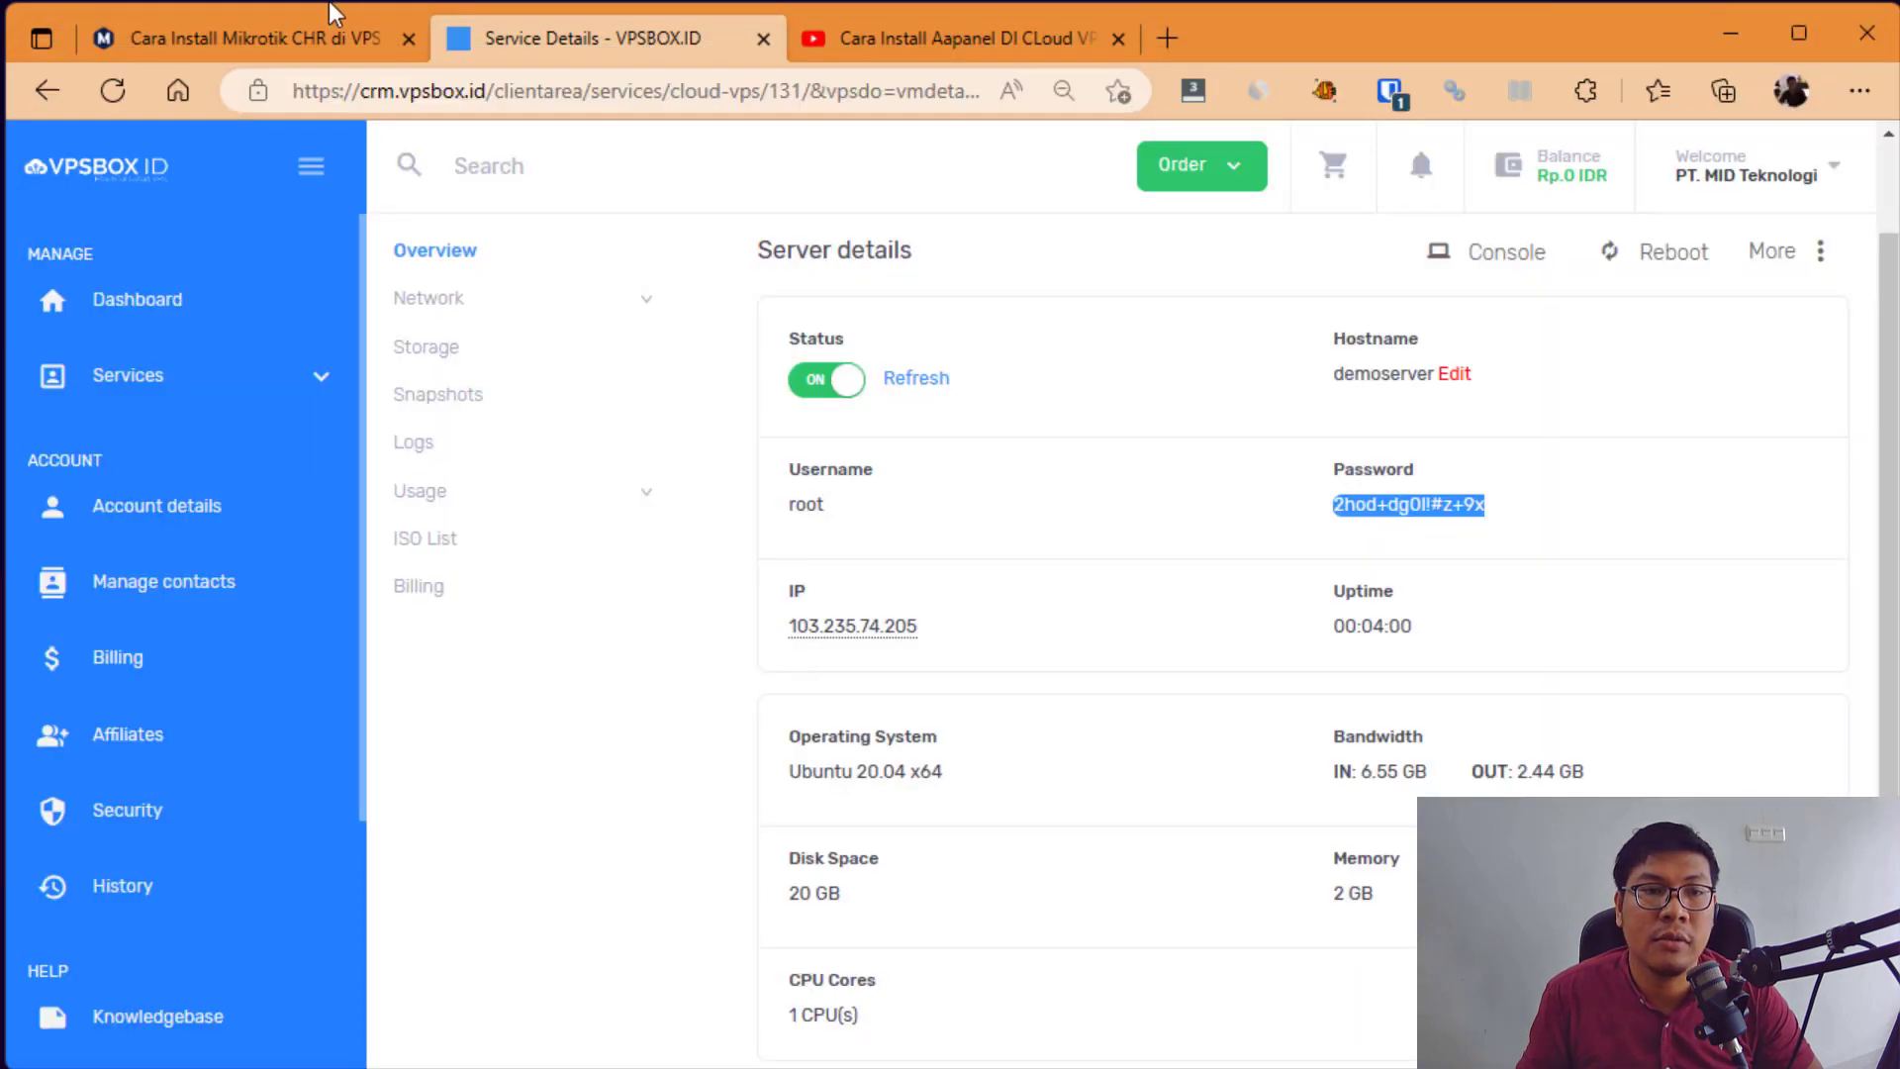
Step: Copy the 'fdisk -l' command from the Cara Install Mikrotik CHR article
click(312, 37)
click(465, 384)
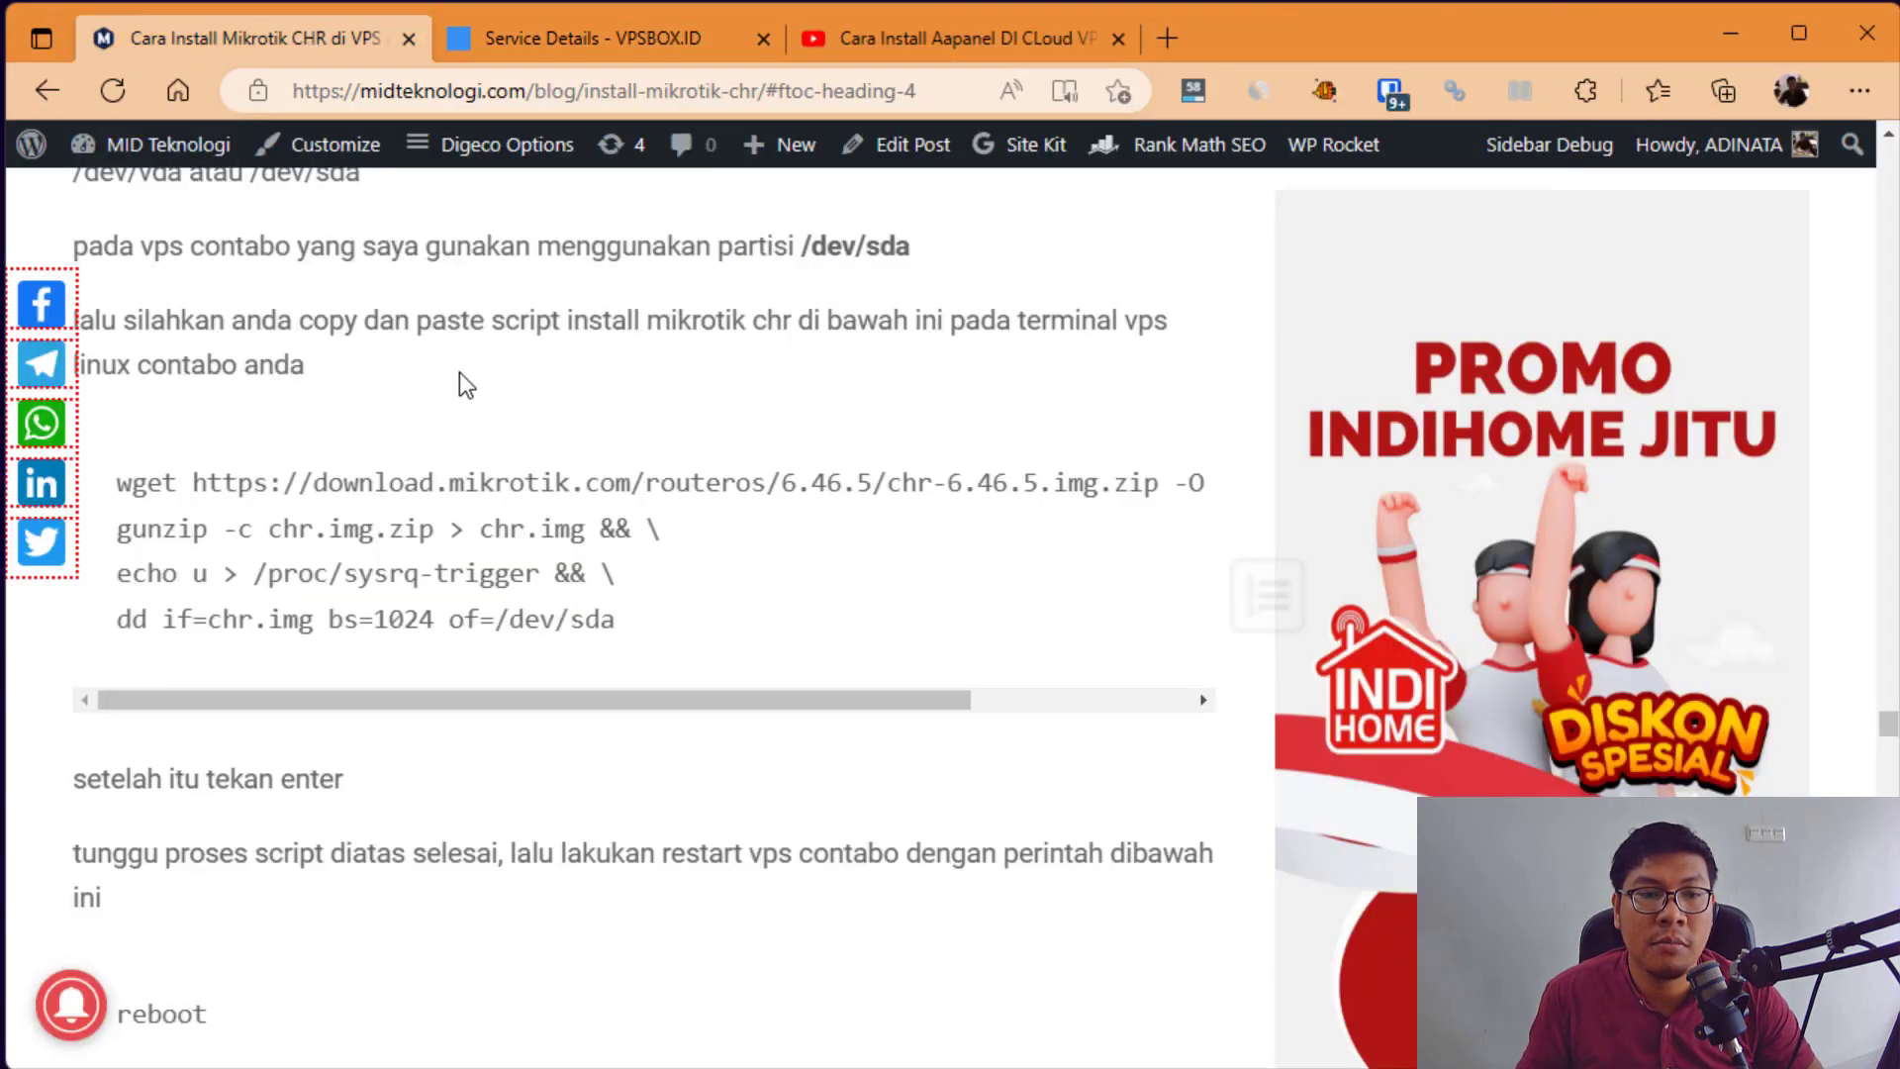
scroll(465, 384, up, 1)
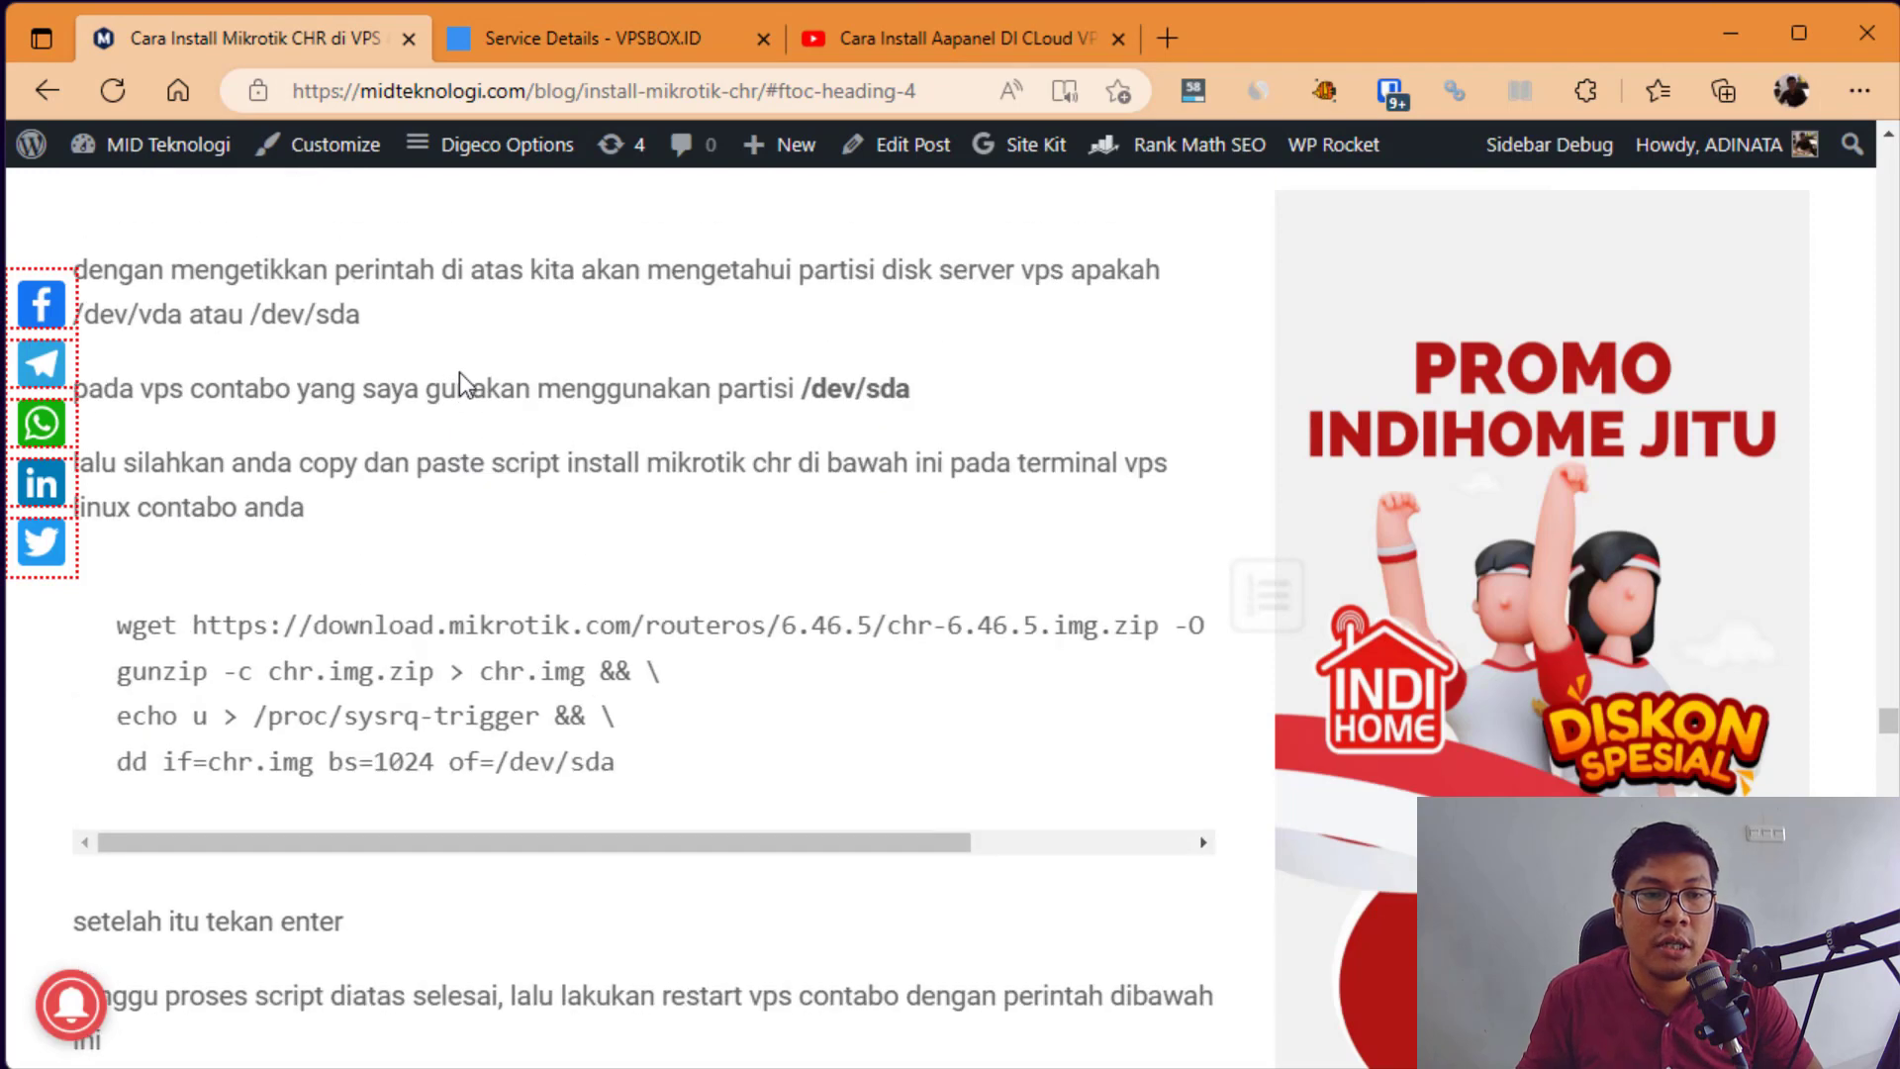
scroll(490, 425, up, 3)
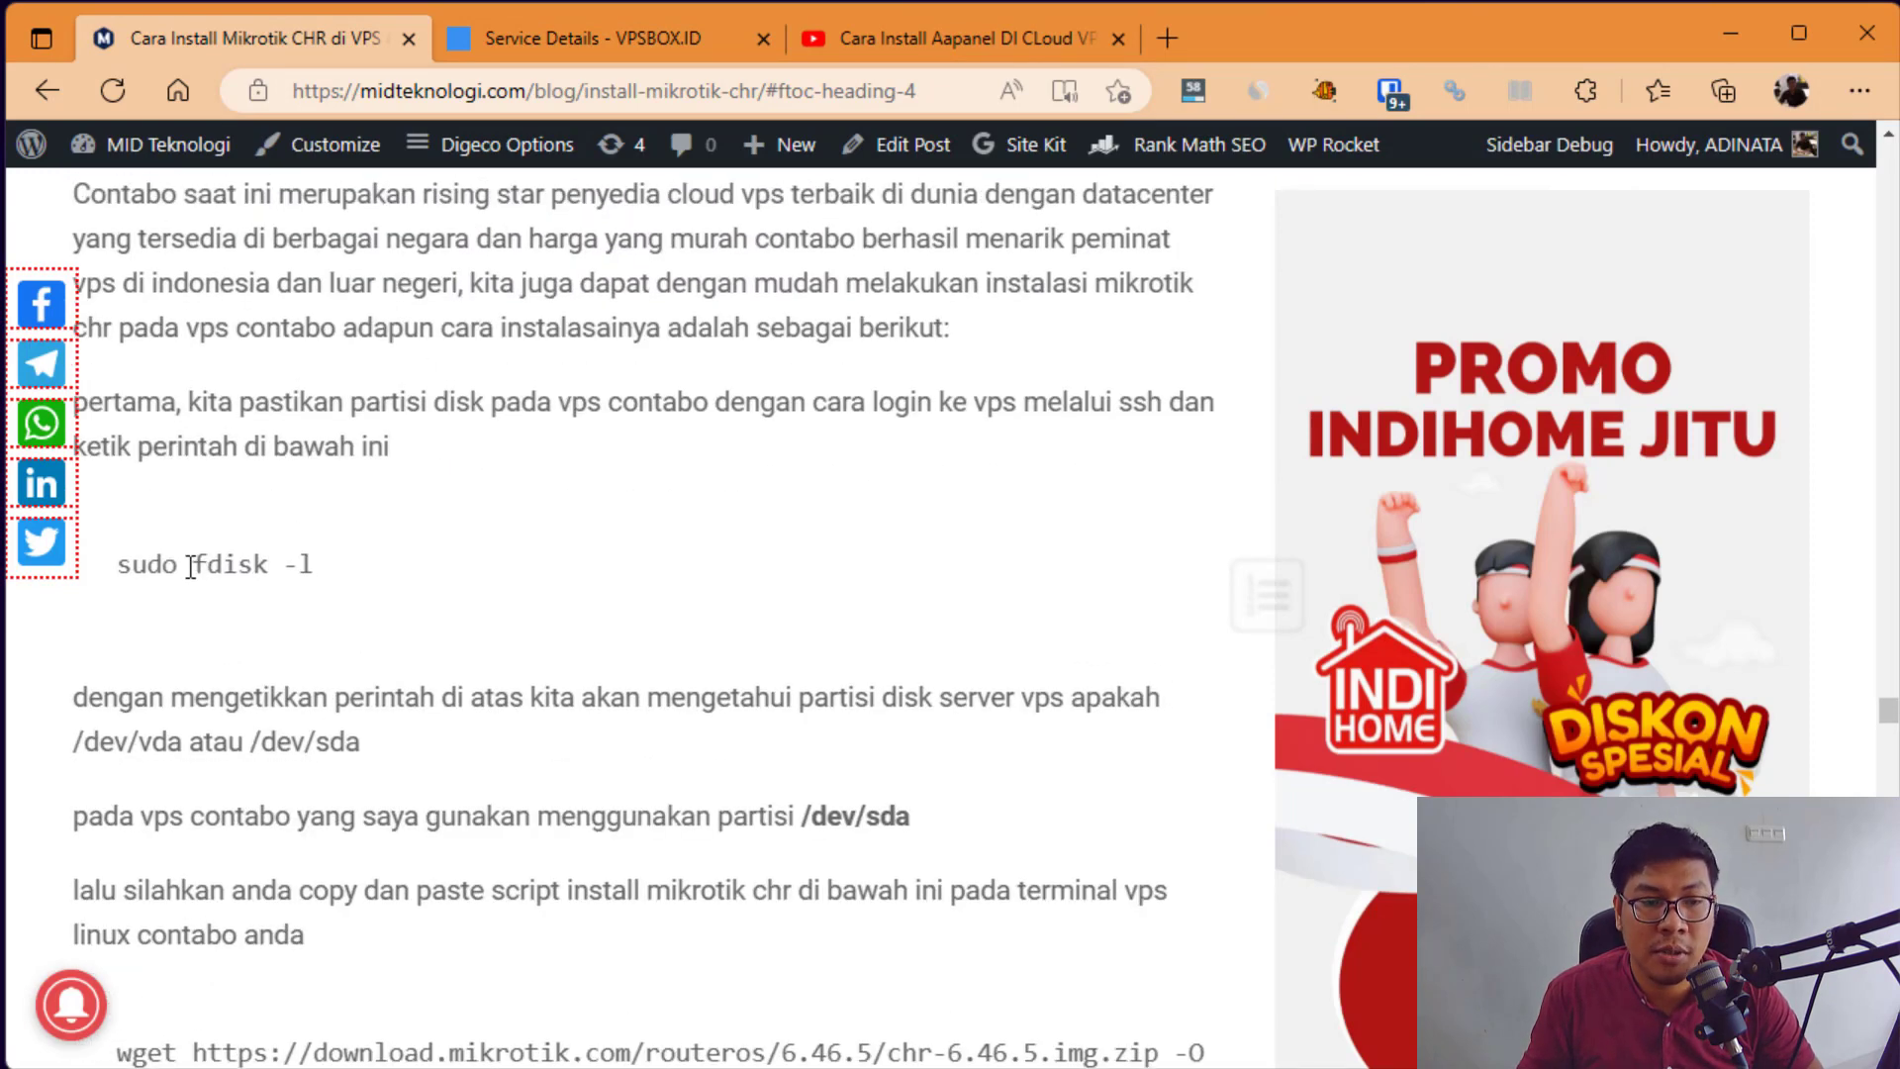
drag(191, 566, 327, 564)
right_click(210, 566)
click(564, 596)
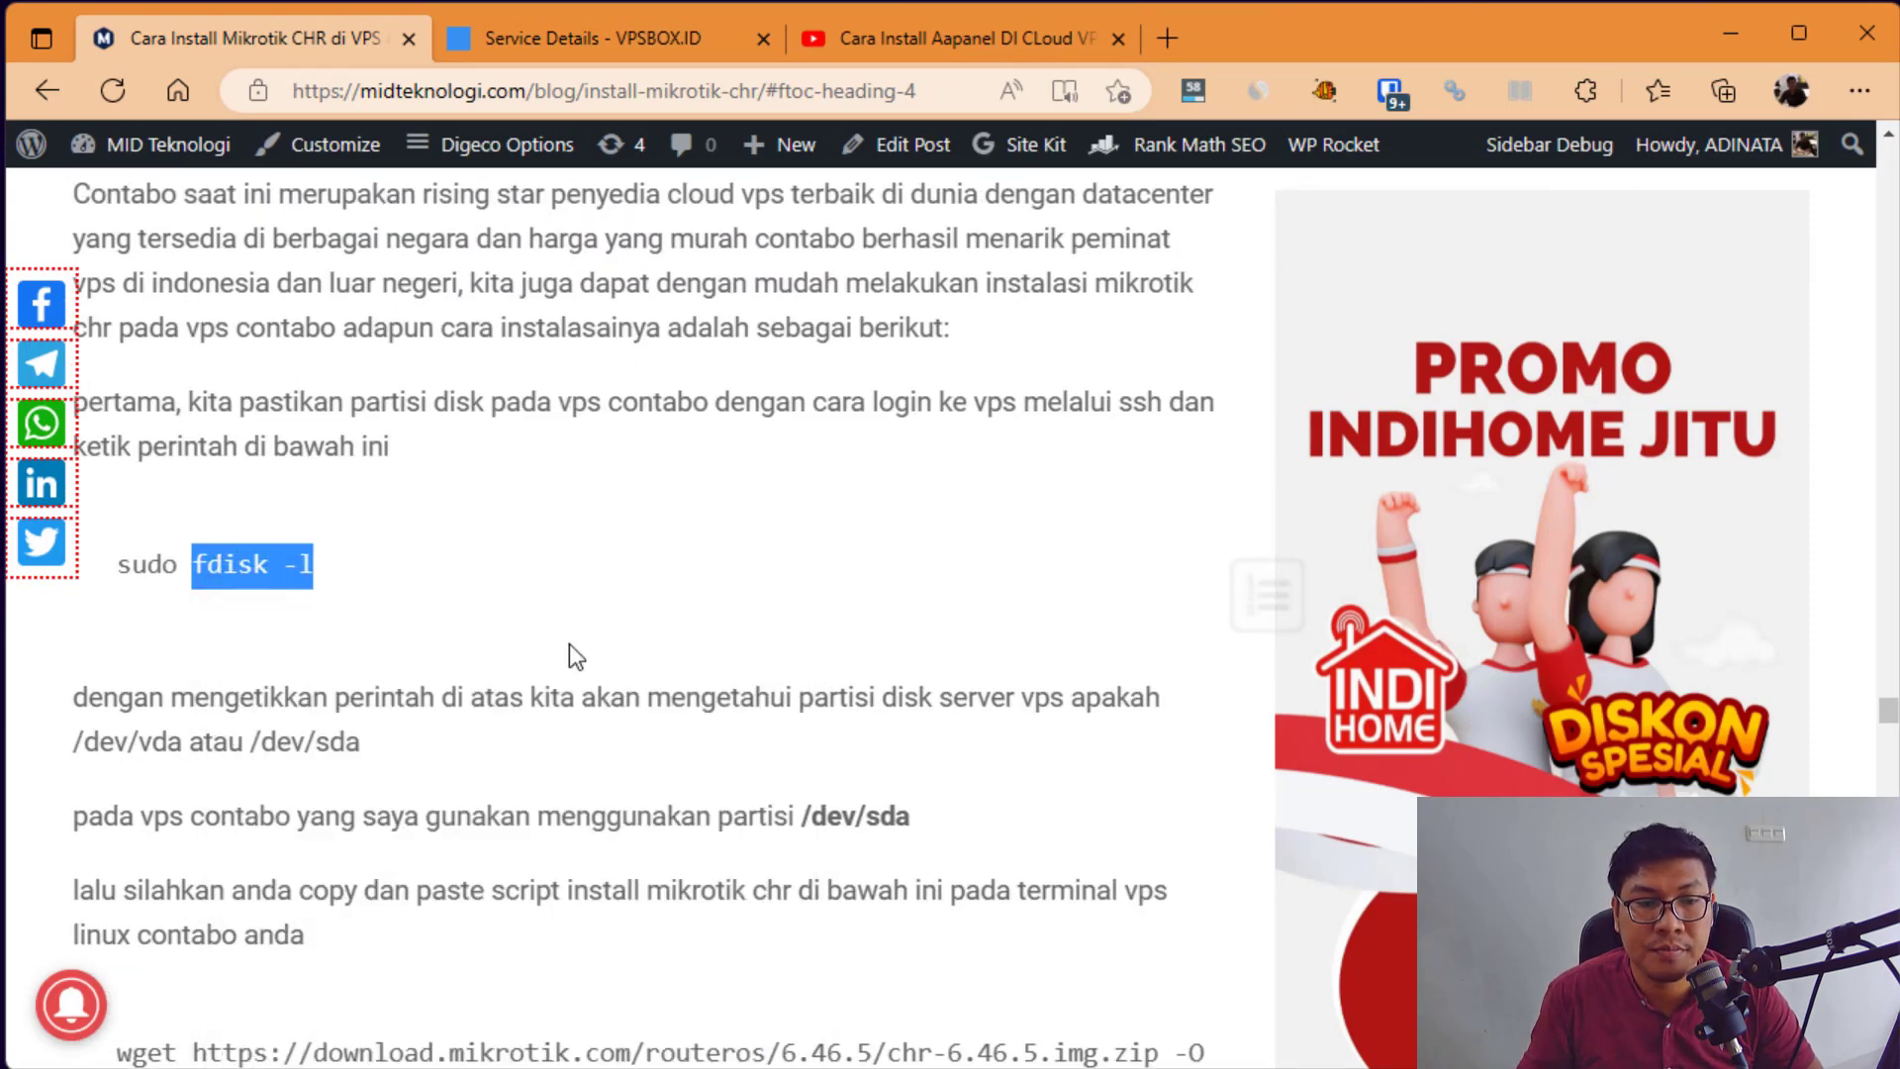
key(alt+Tab)
Step: Run fdisk -l and check the 20 GiB /dev/sda disk with partitions sda1, sda14, sda15
right_click(993, 602)
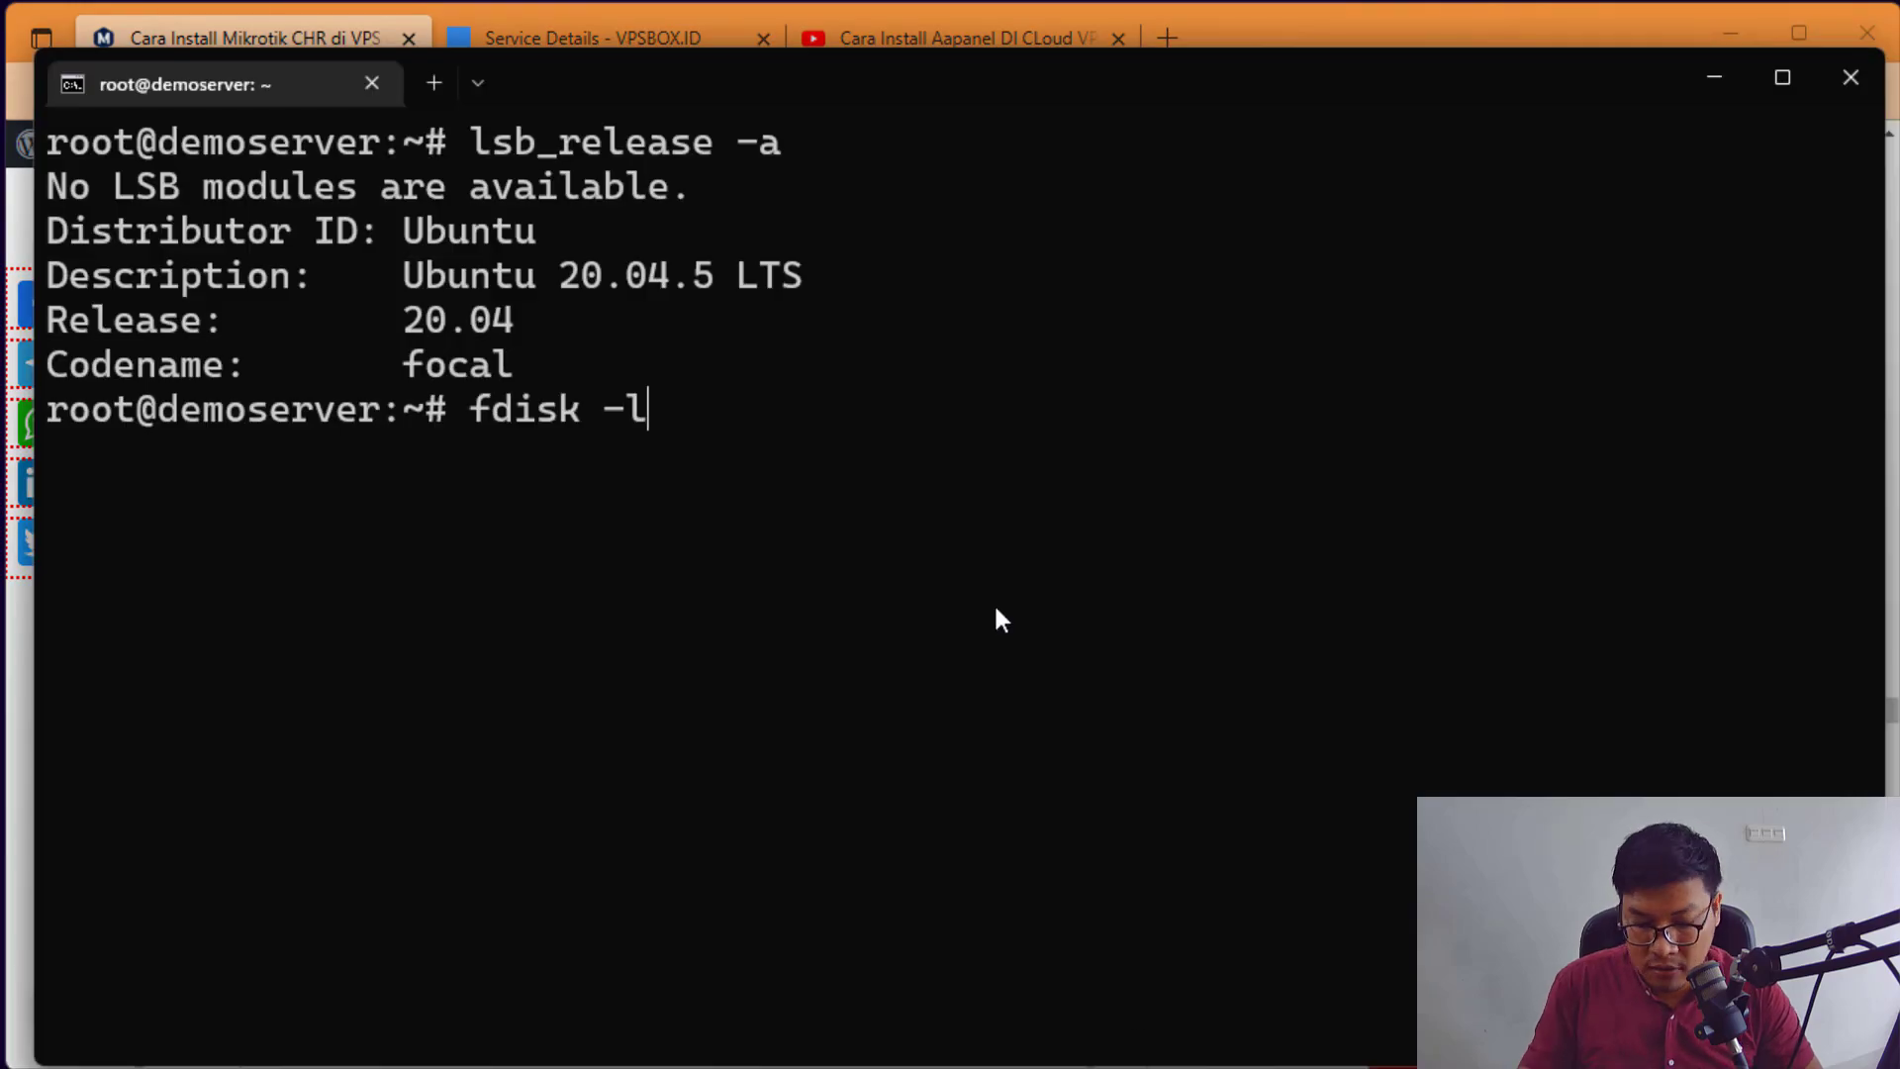
key(Return)
scroll(995, 608, up, 1)
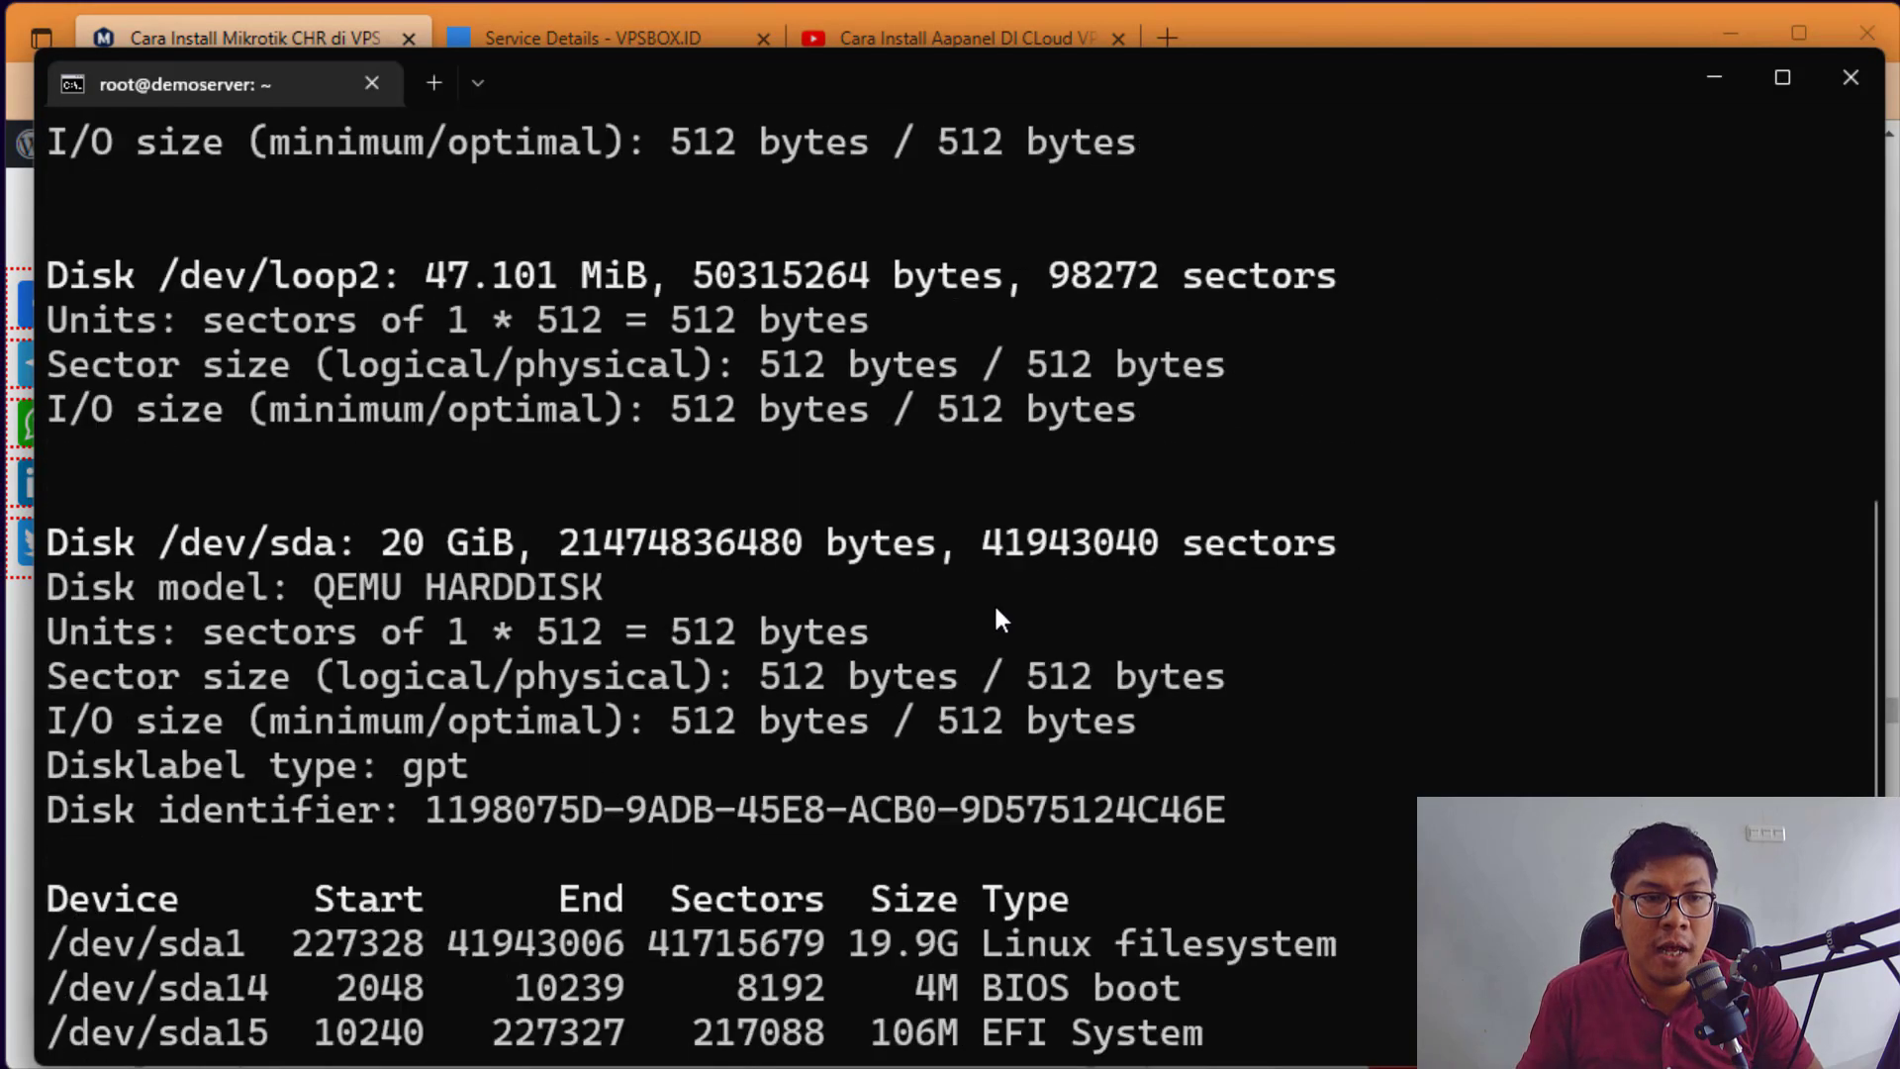
scroll(996, 610, up, 5)
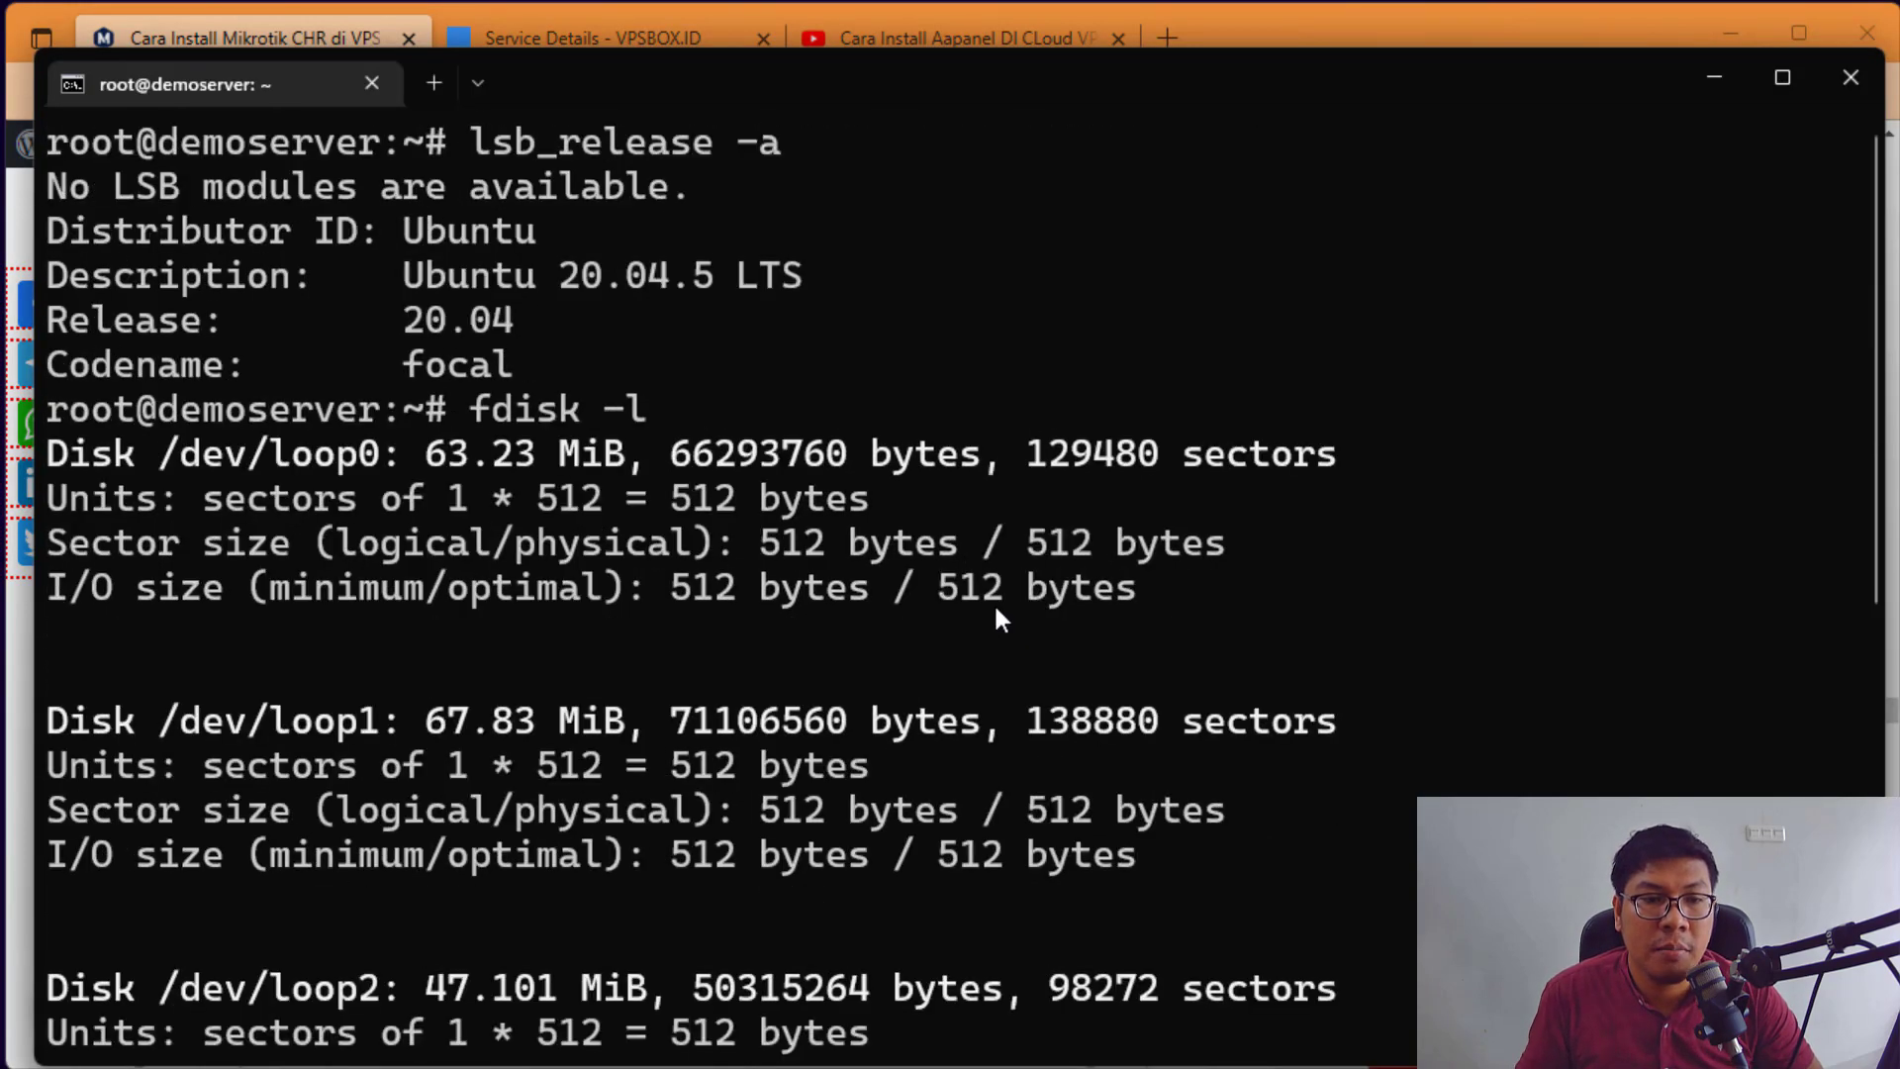
scroll(993, 602, down, 6)
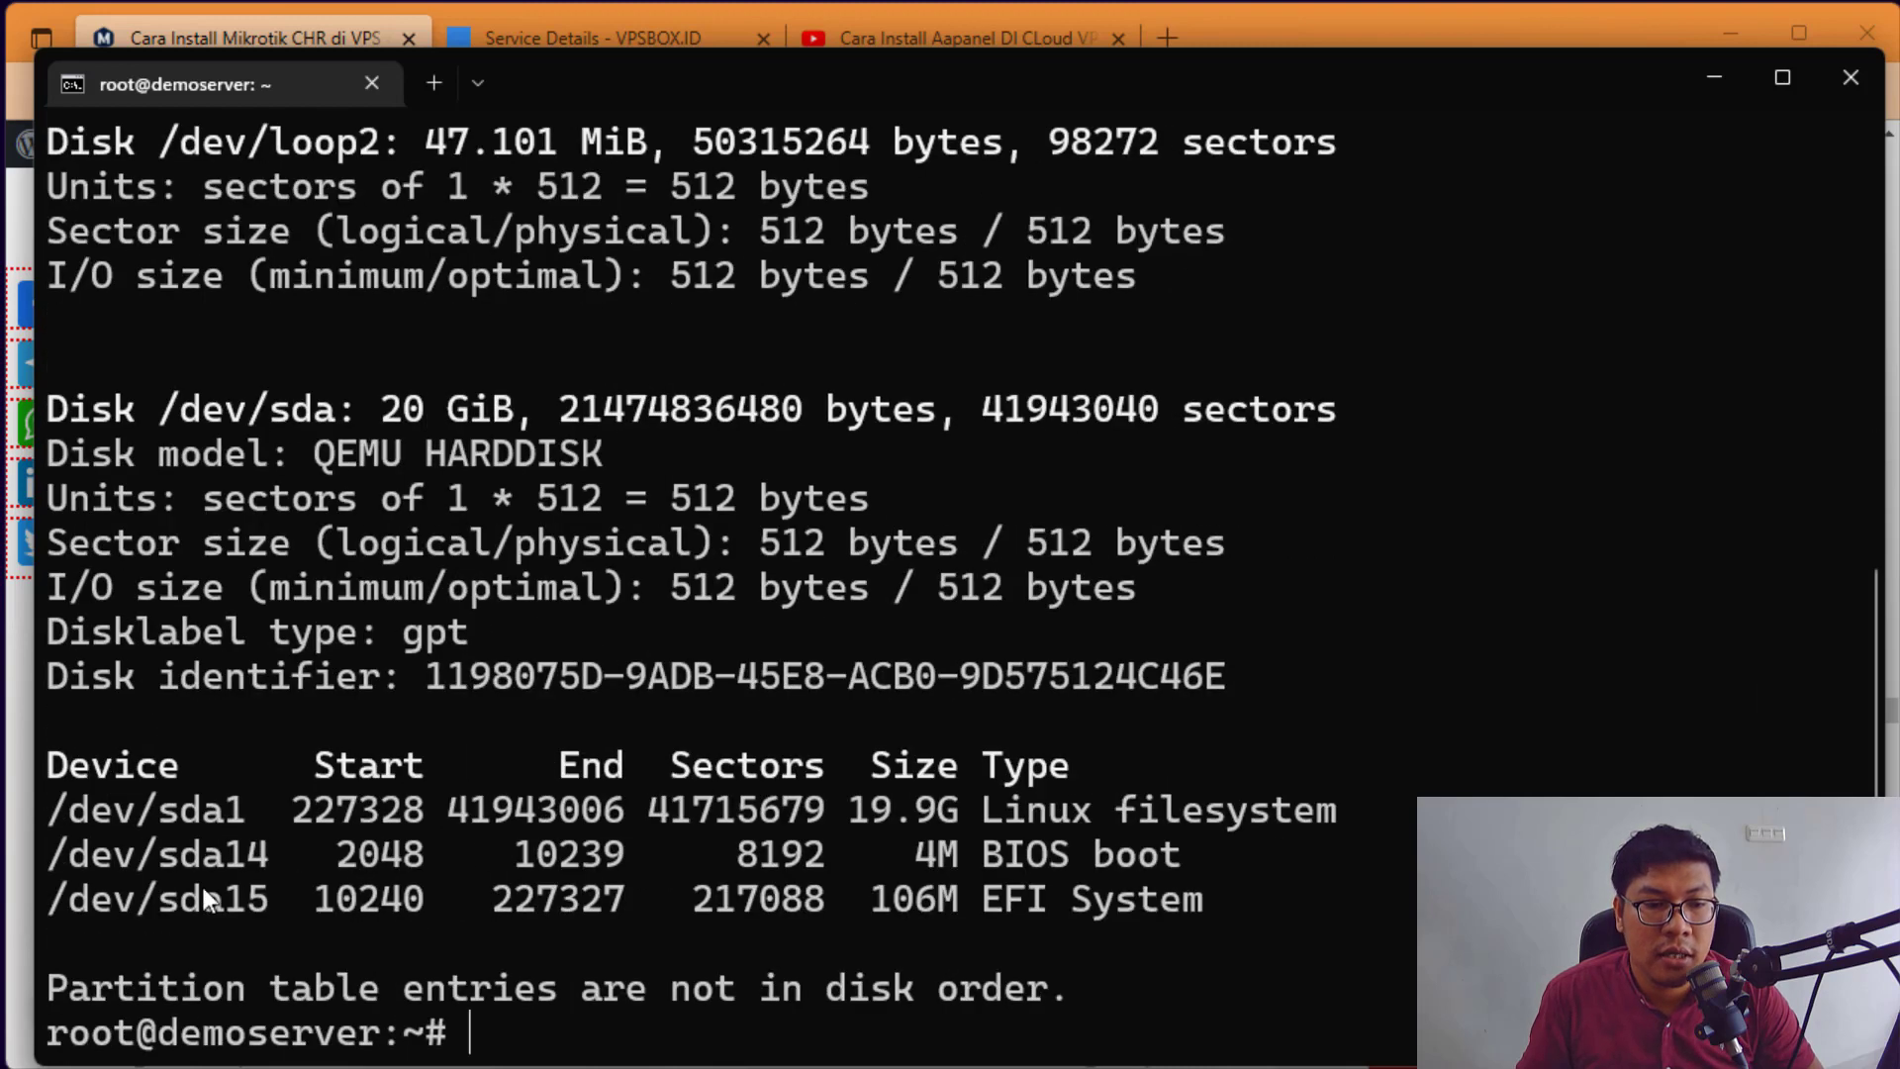
drag(47, 831, 256, 819)
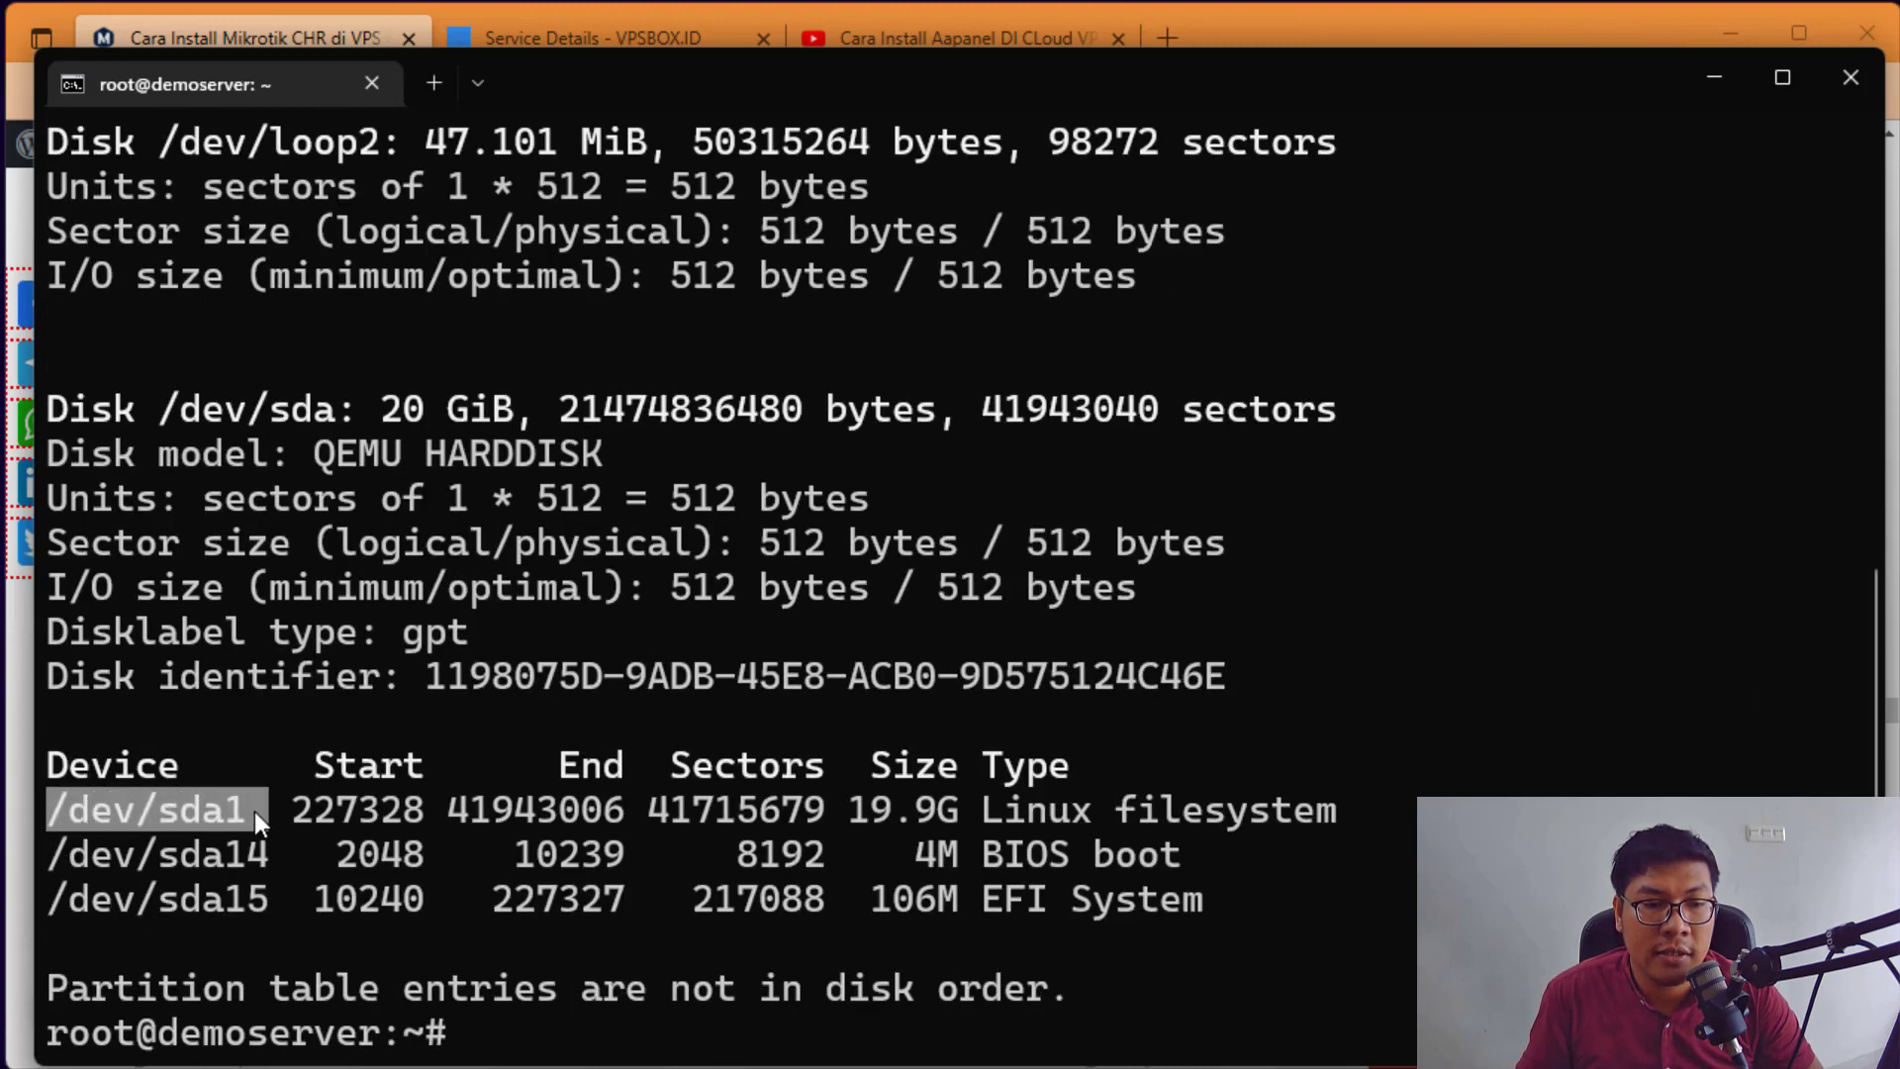
drag(67, 869, 267, 857)
drag(50, 900, 425, 900)
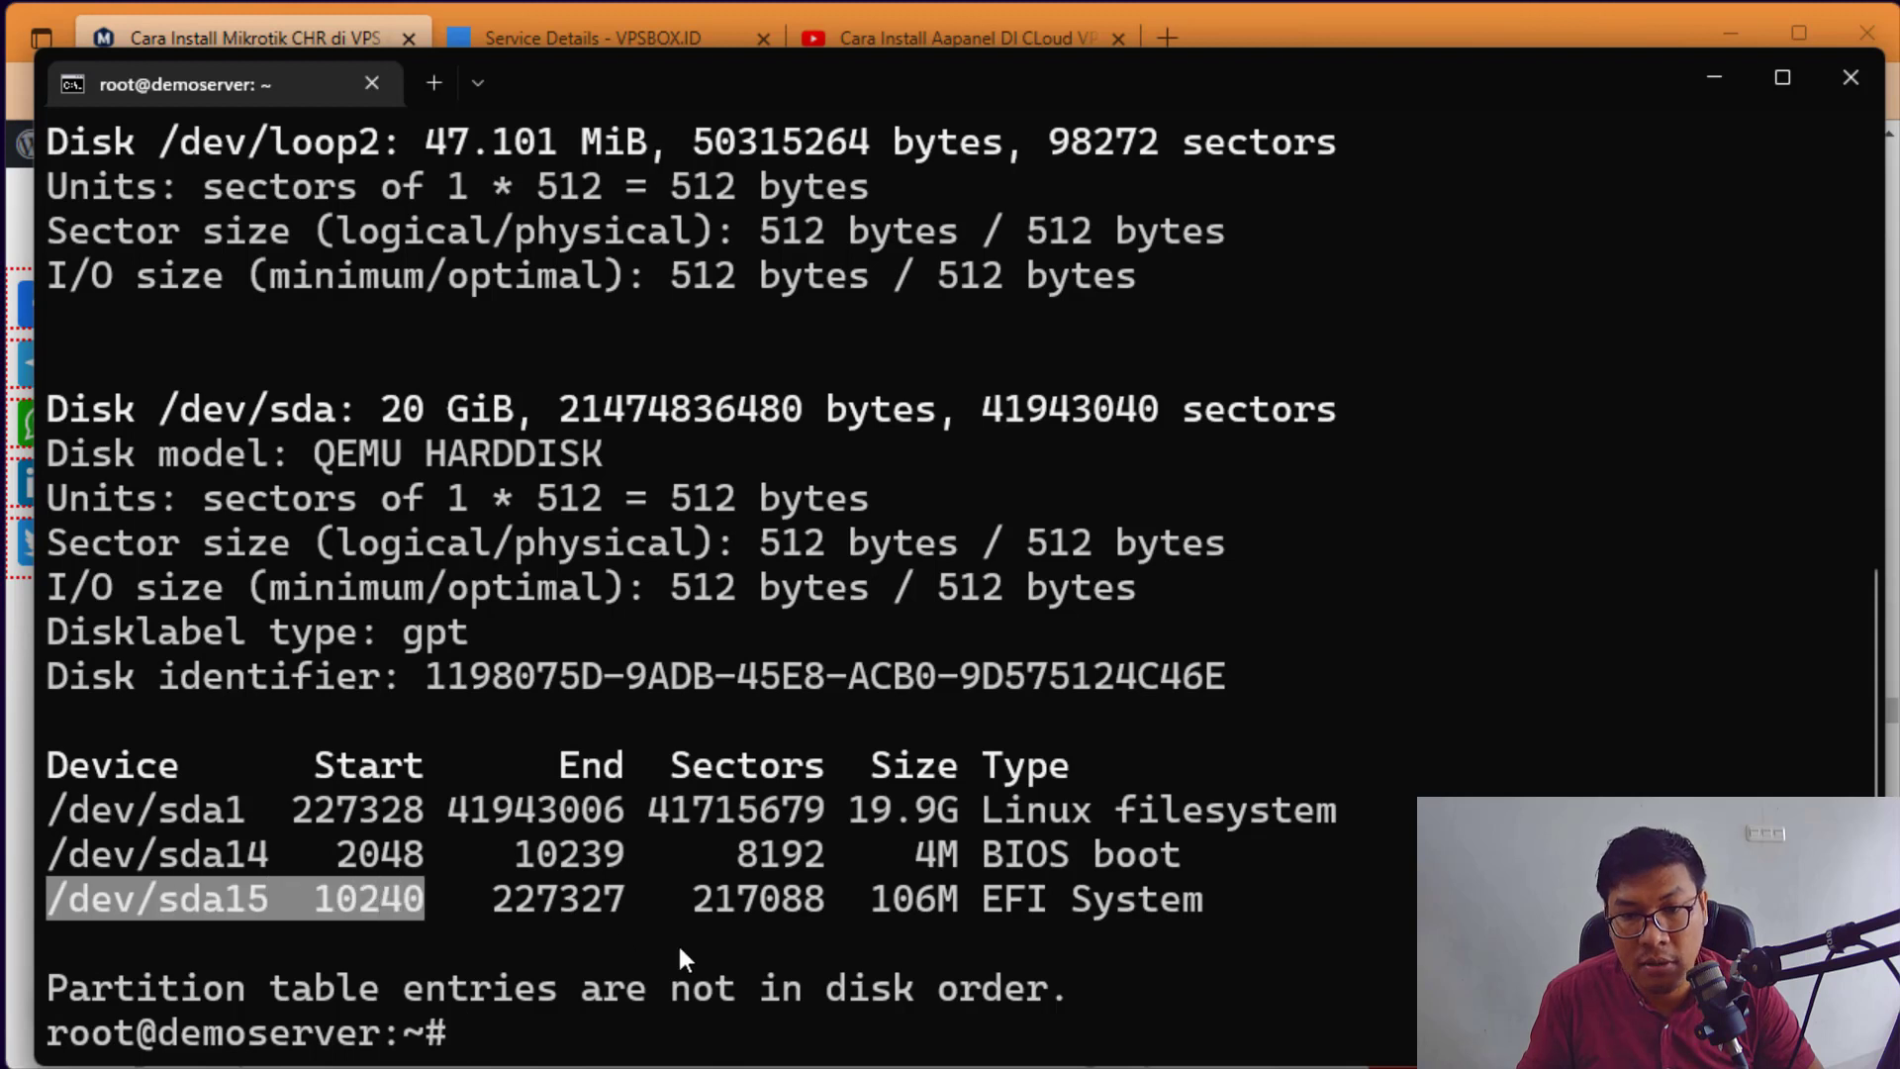
click(677, 942)
drag(1350, 811, 182, 804)
click(151, 799)
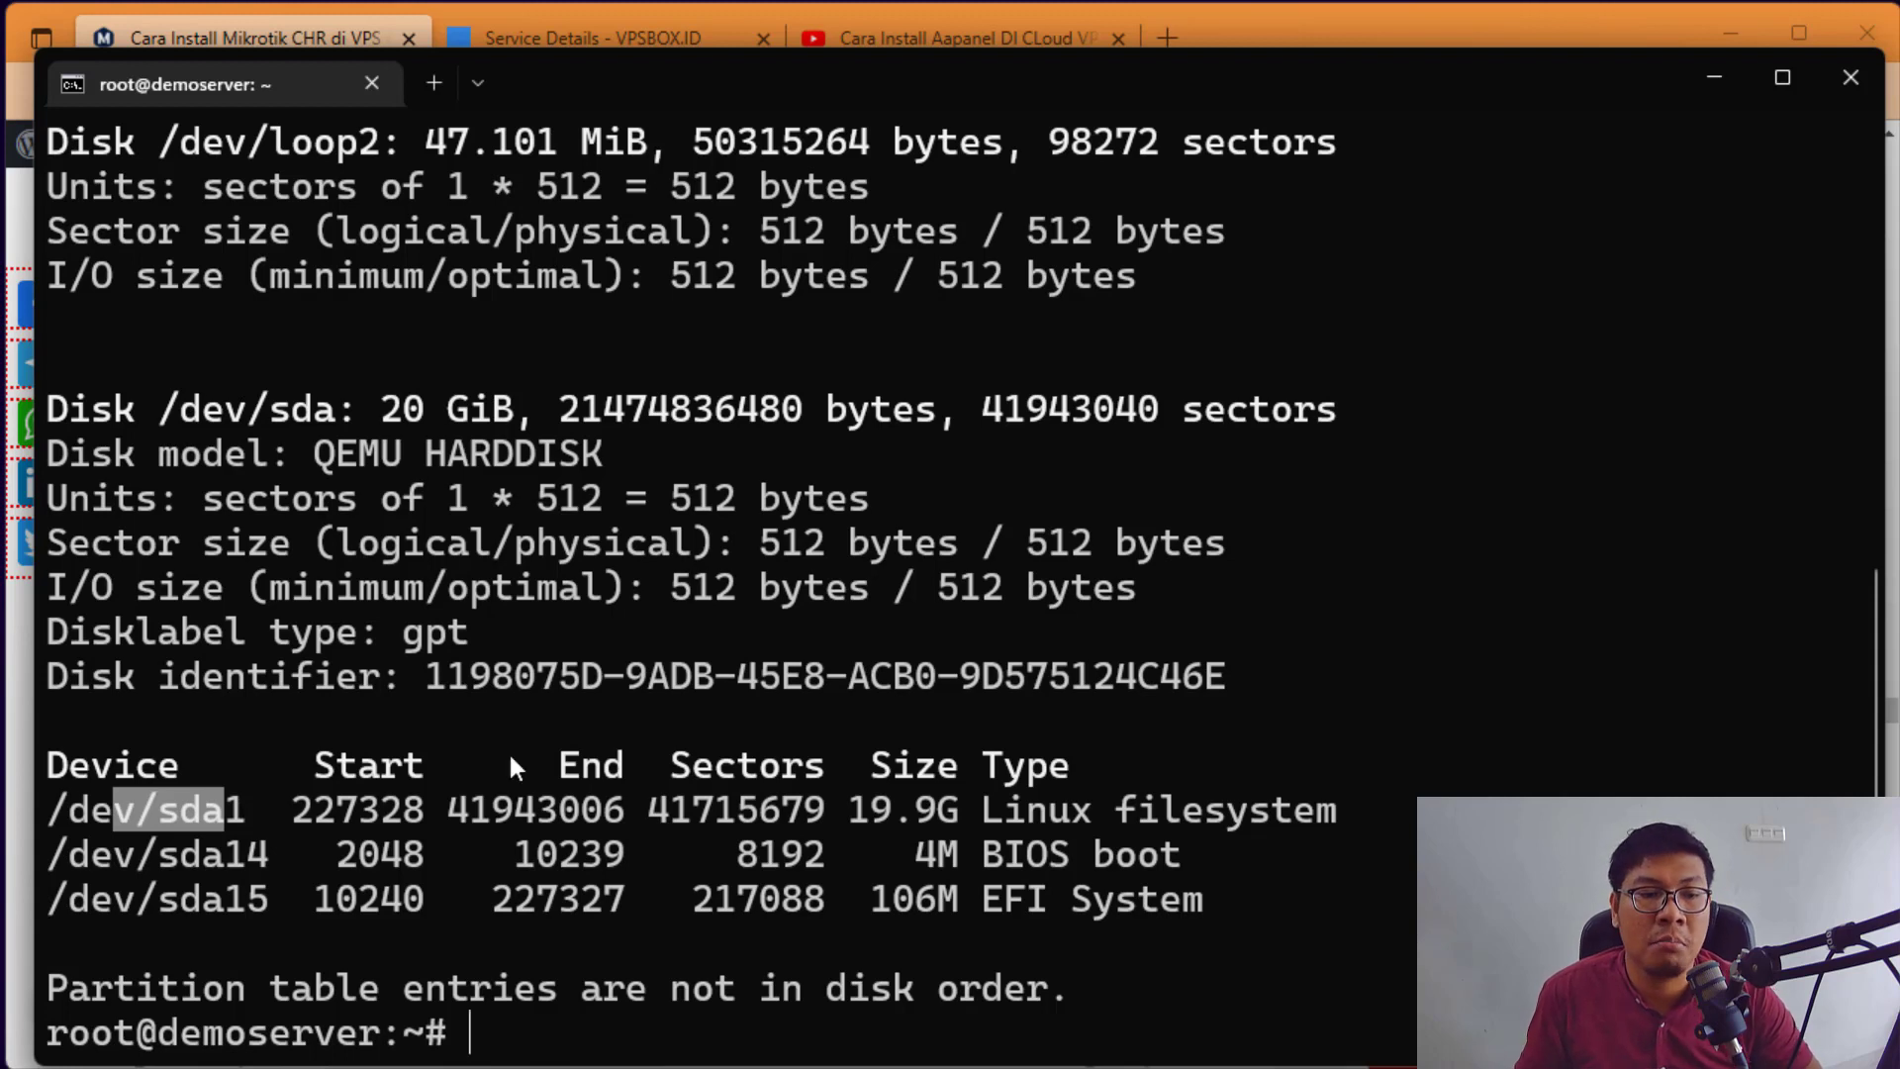
Step: Type a /dev/sdb example at the prompt, then clear the terminal screen
text(/dev/sdb)
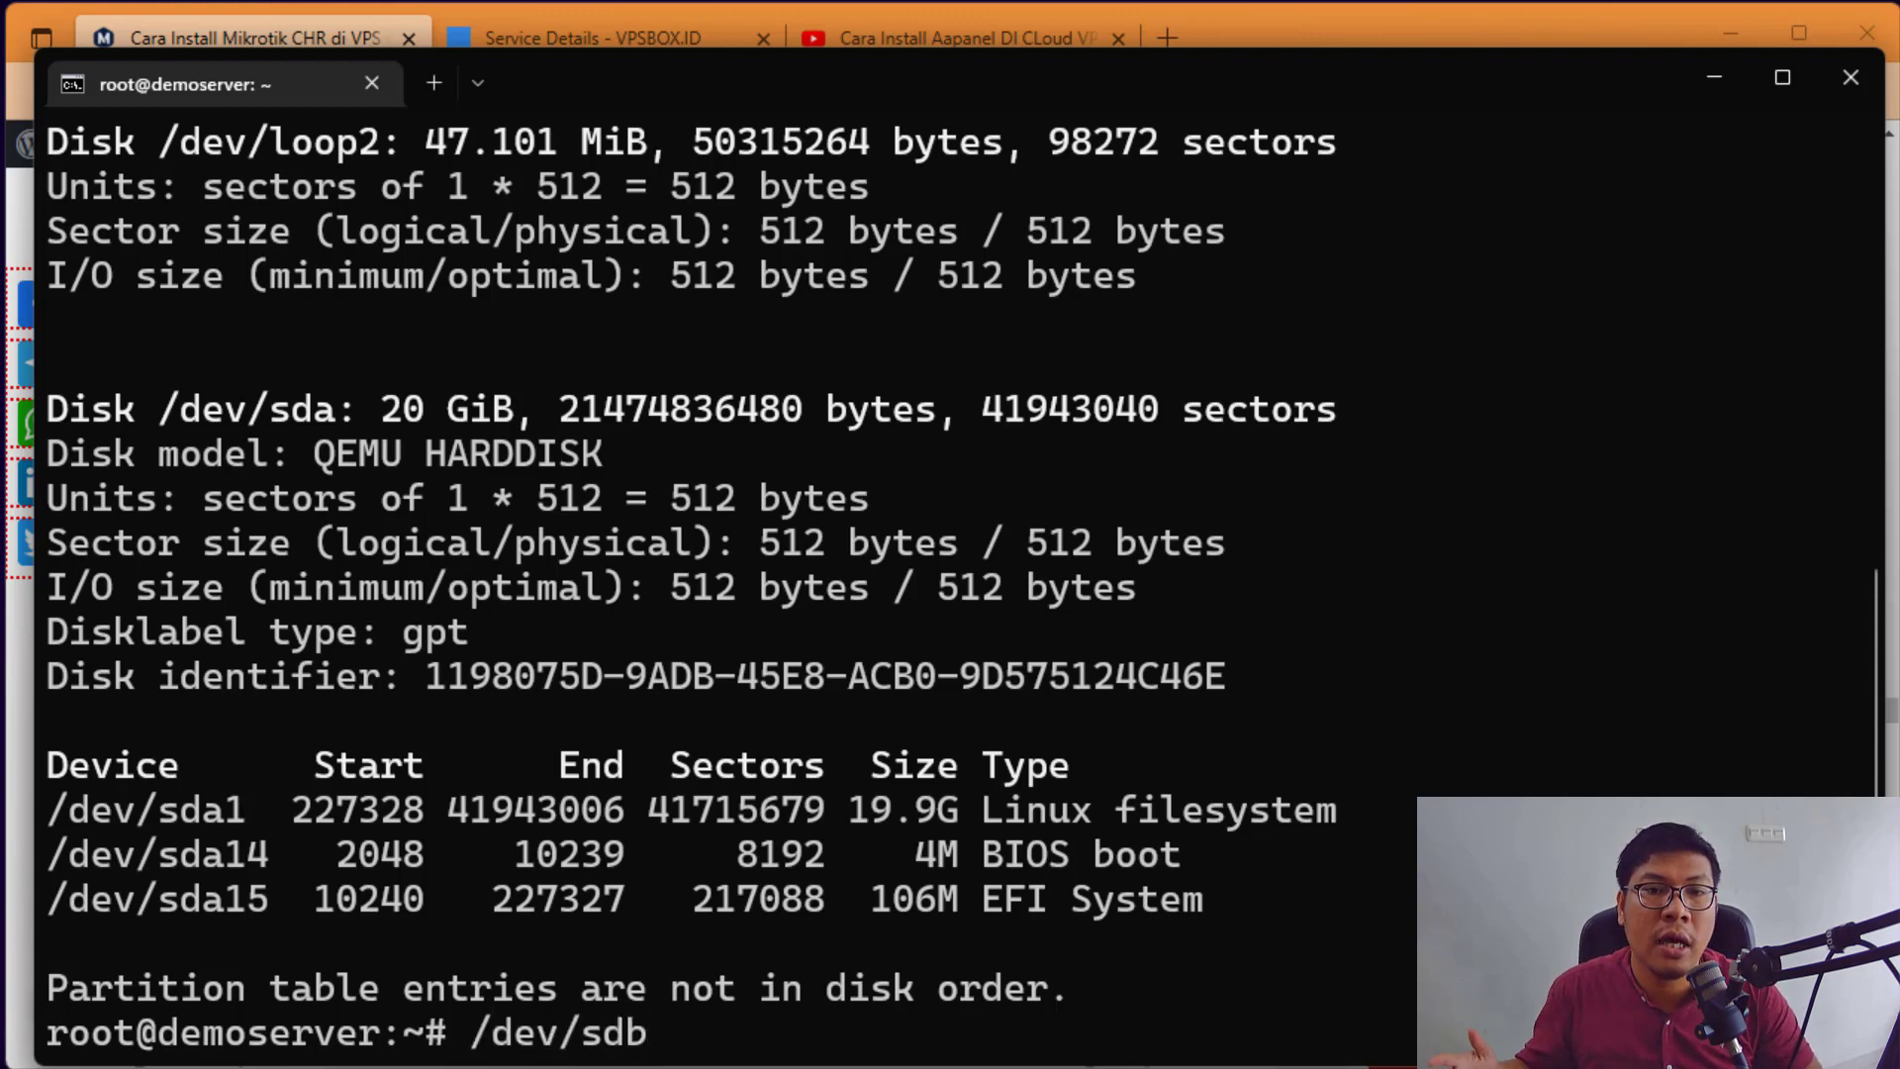
key(BackSpace)
key(BackSpace)
key(BackSpace)
key(BackSpace)
key(BackSpace)
key(BackSpace)
key(BackSpace)
key(BackSpace)
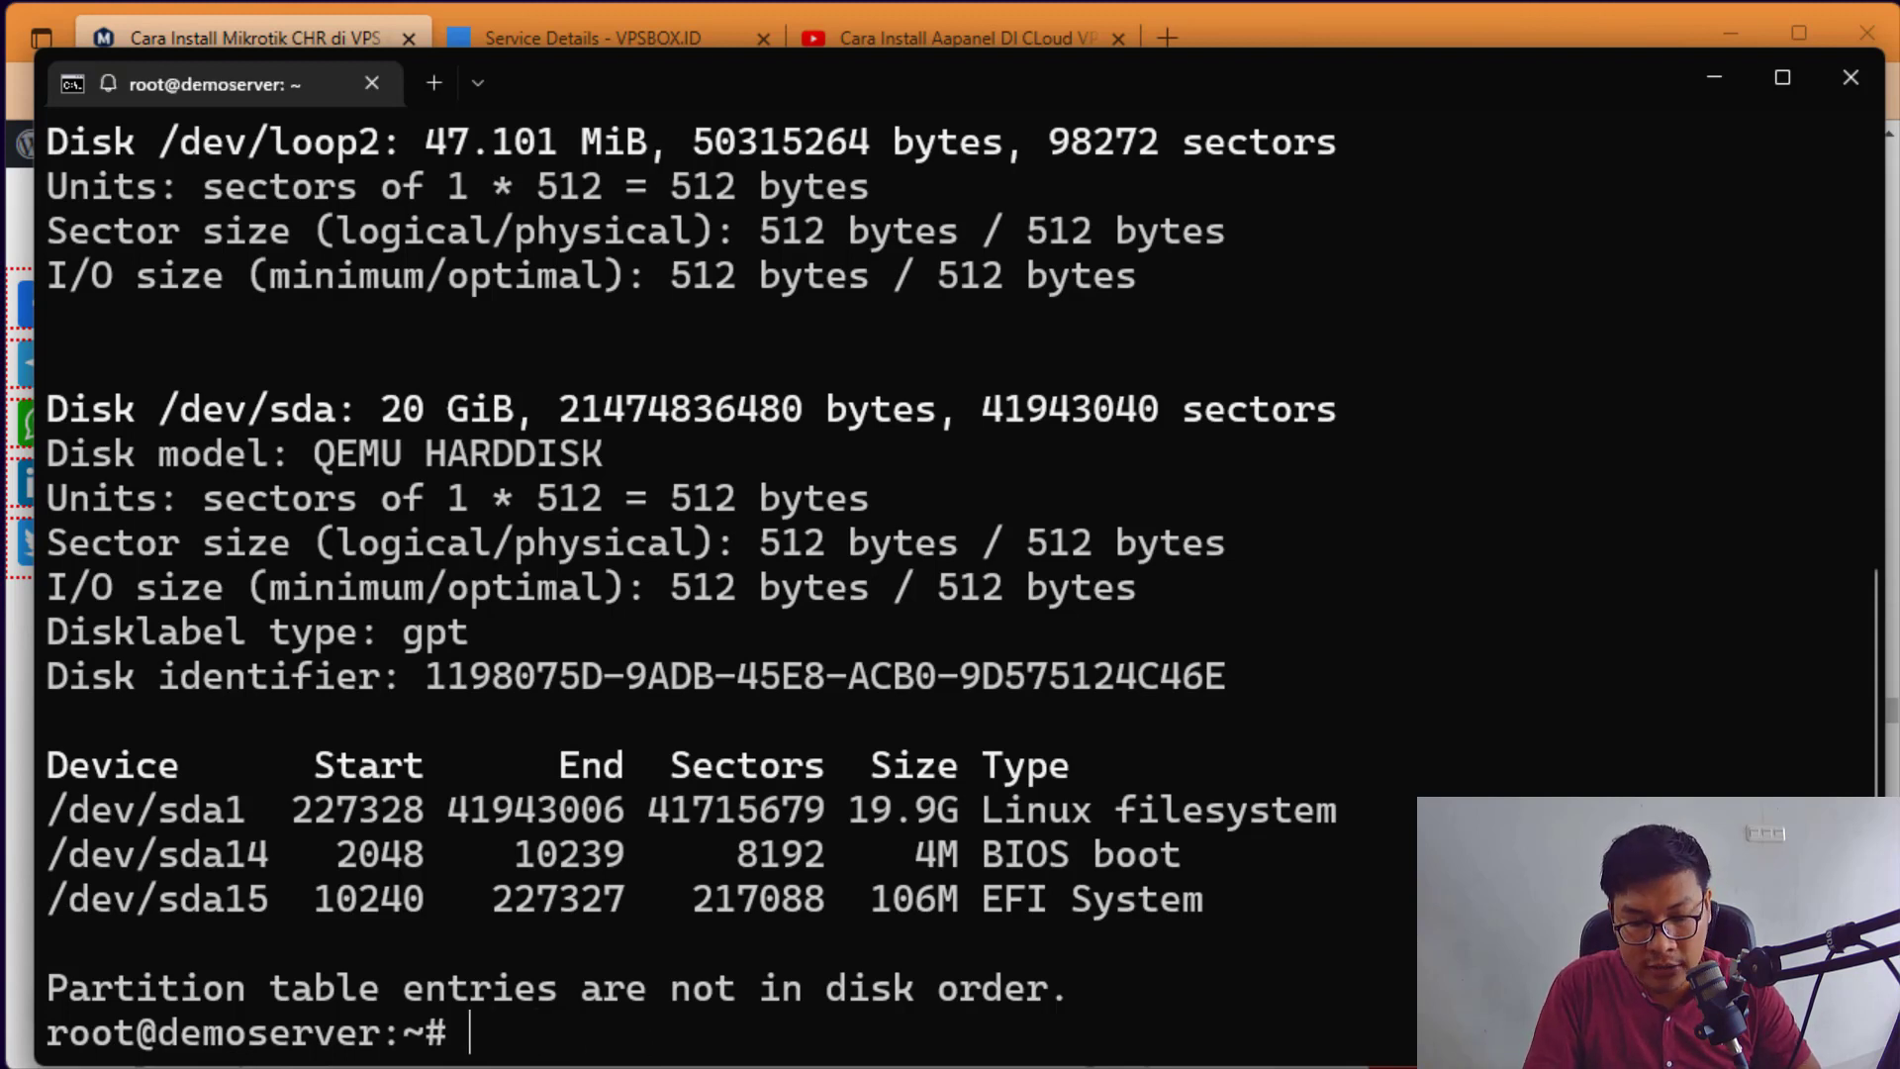
text(clear)
key(Return)
Step: Review the article's install script, highlighting the dd line and its of=/dev/sda target
click(1715, 78)
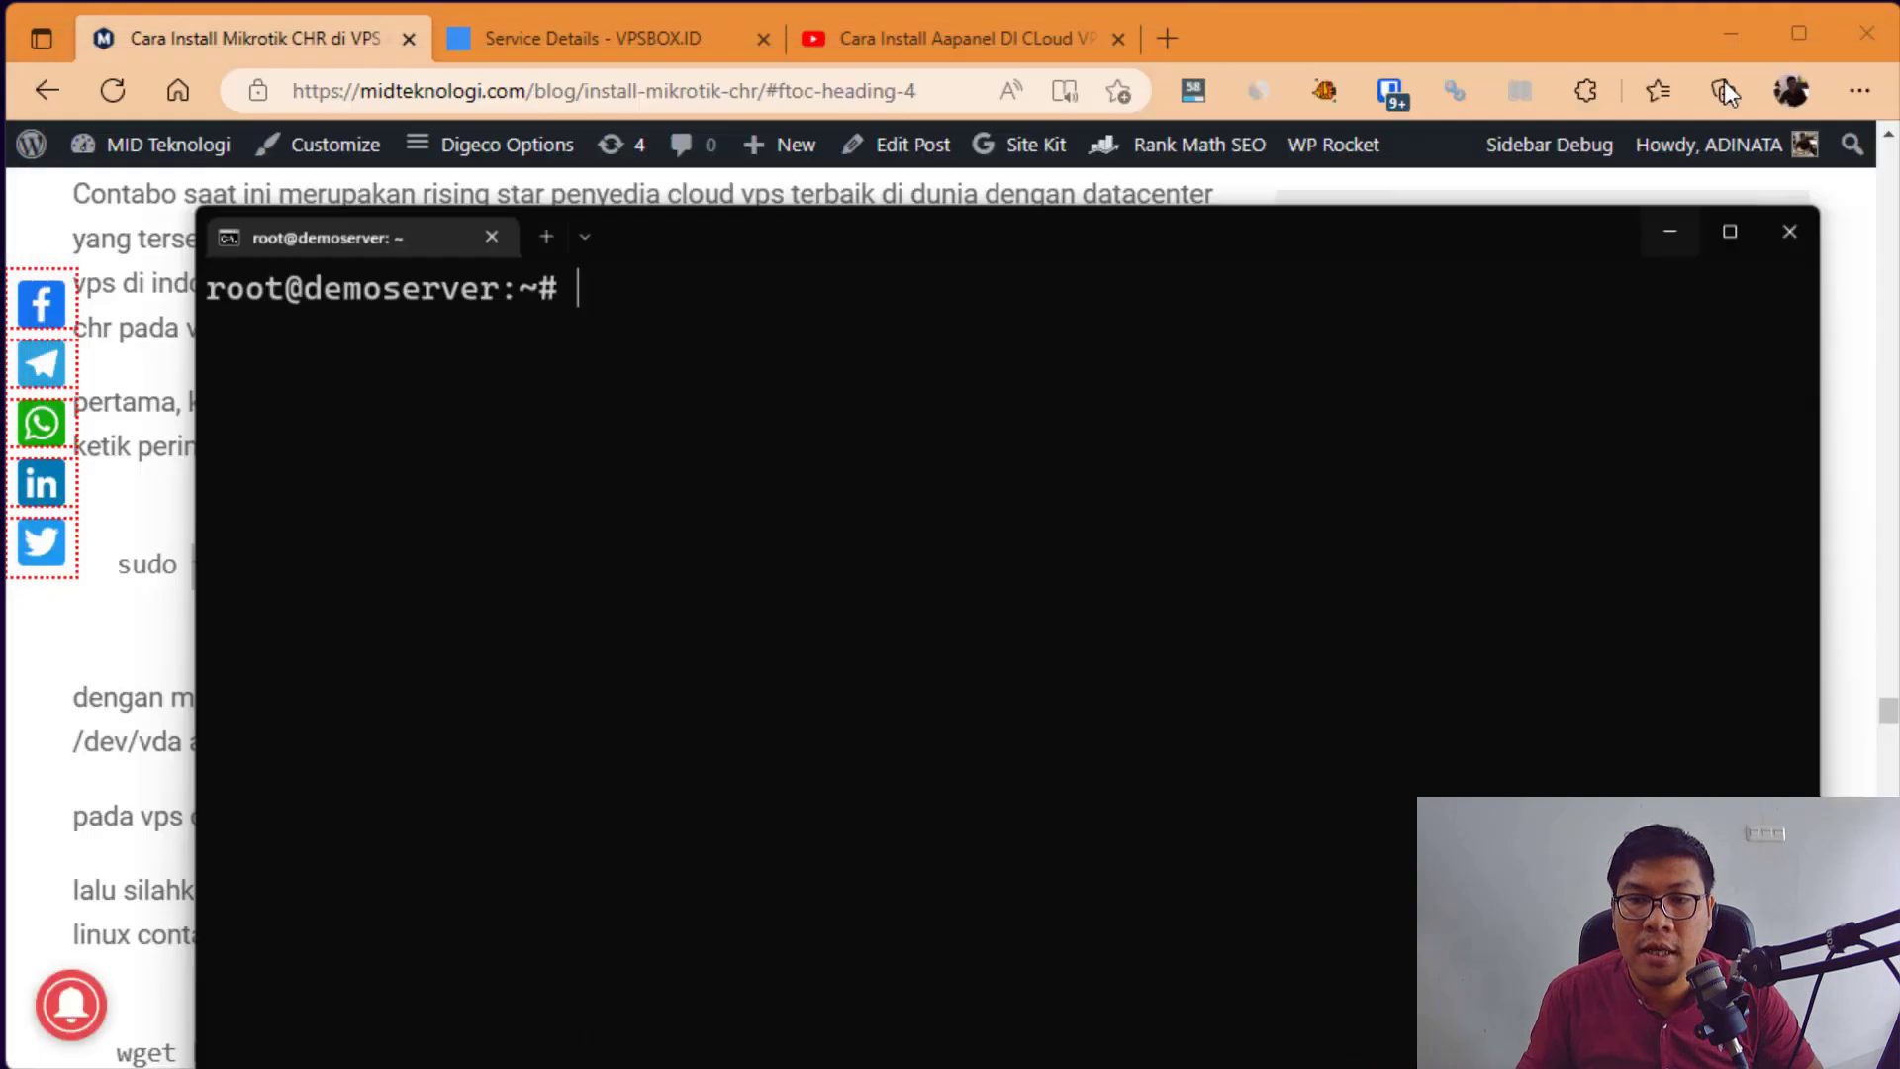
scroll(543, 552, down, 5)
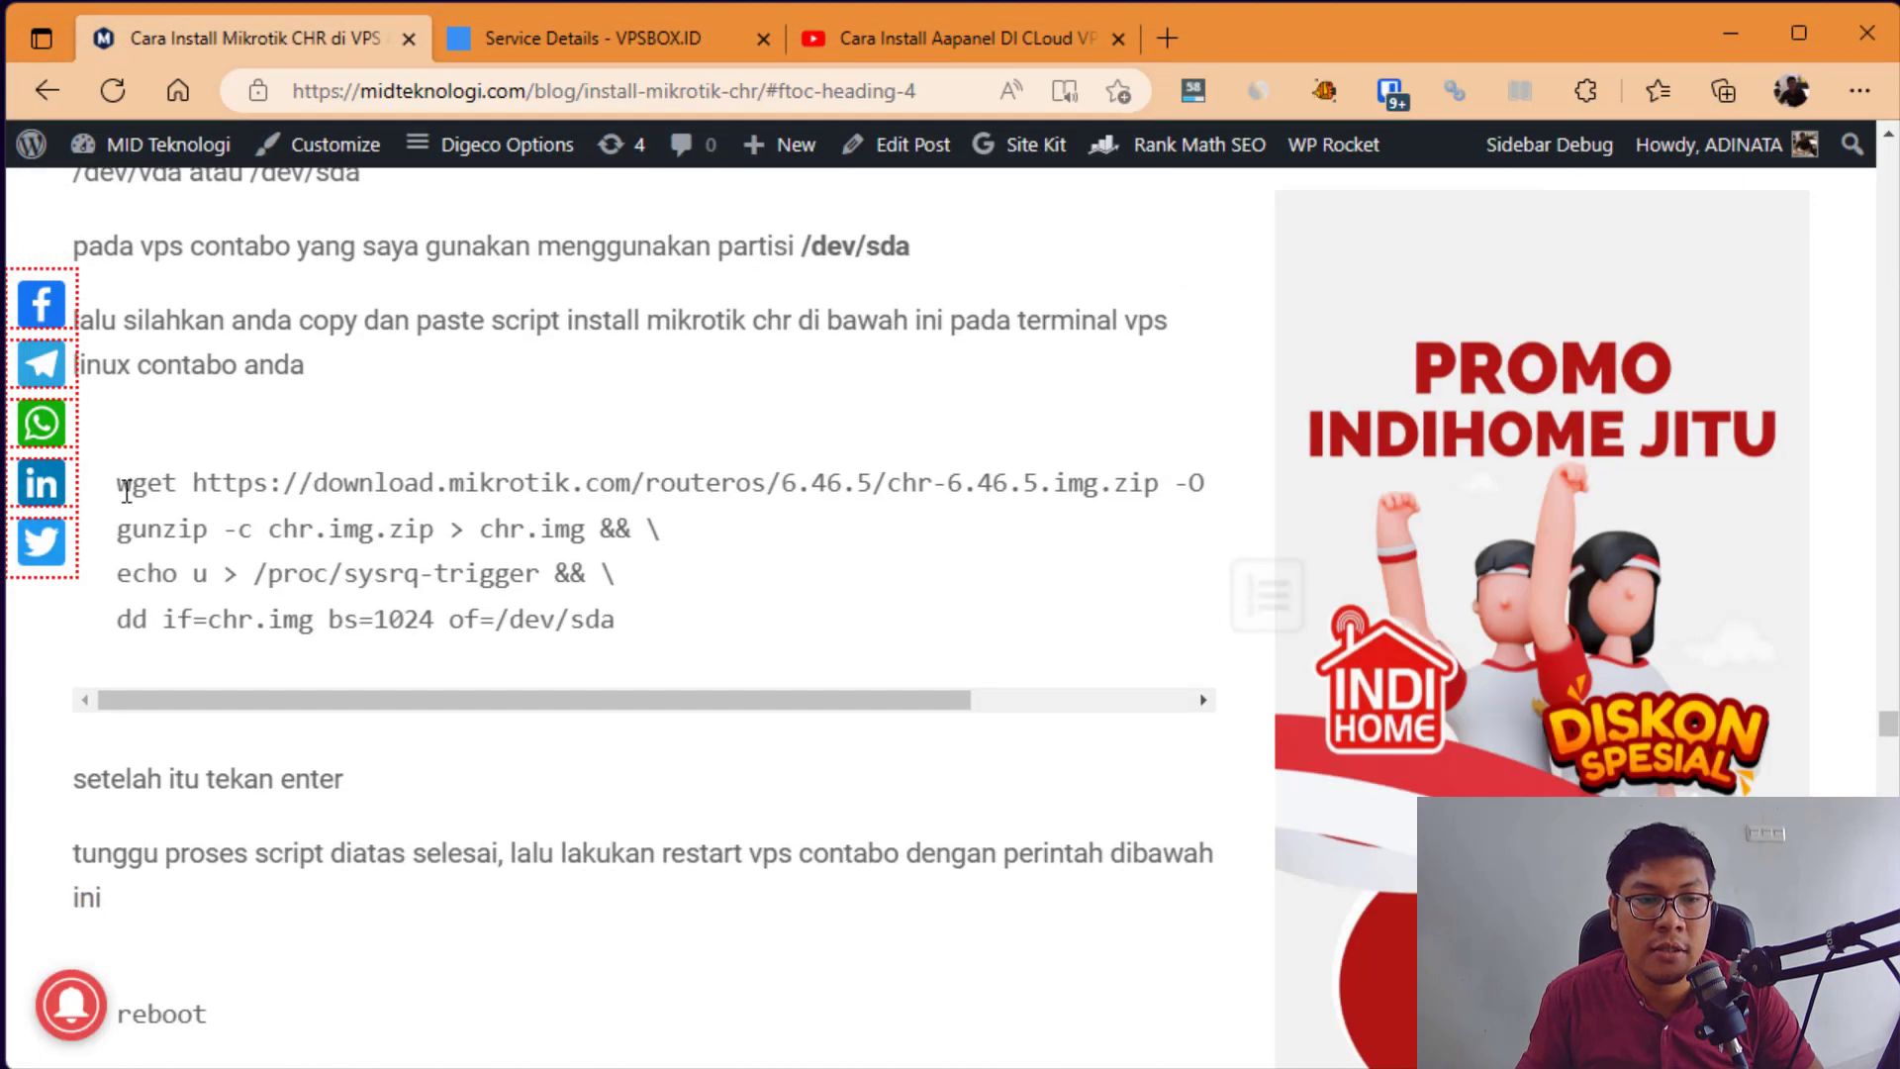
drag(116, 485, 607, 763)
click(606, 763)
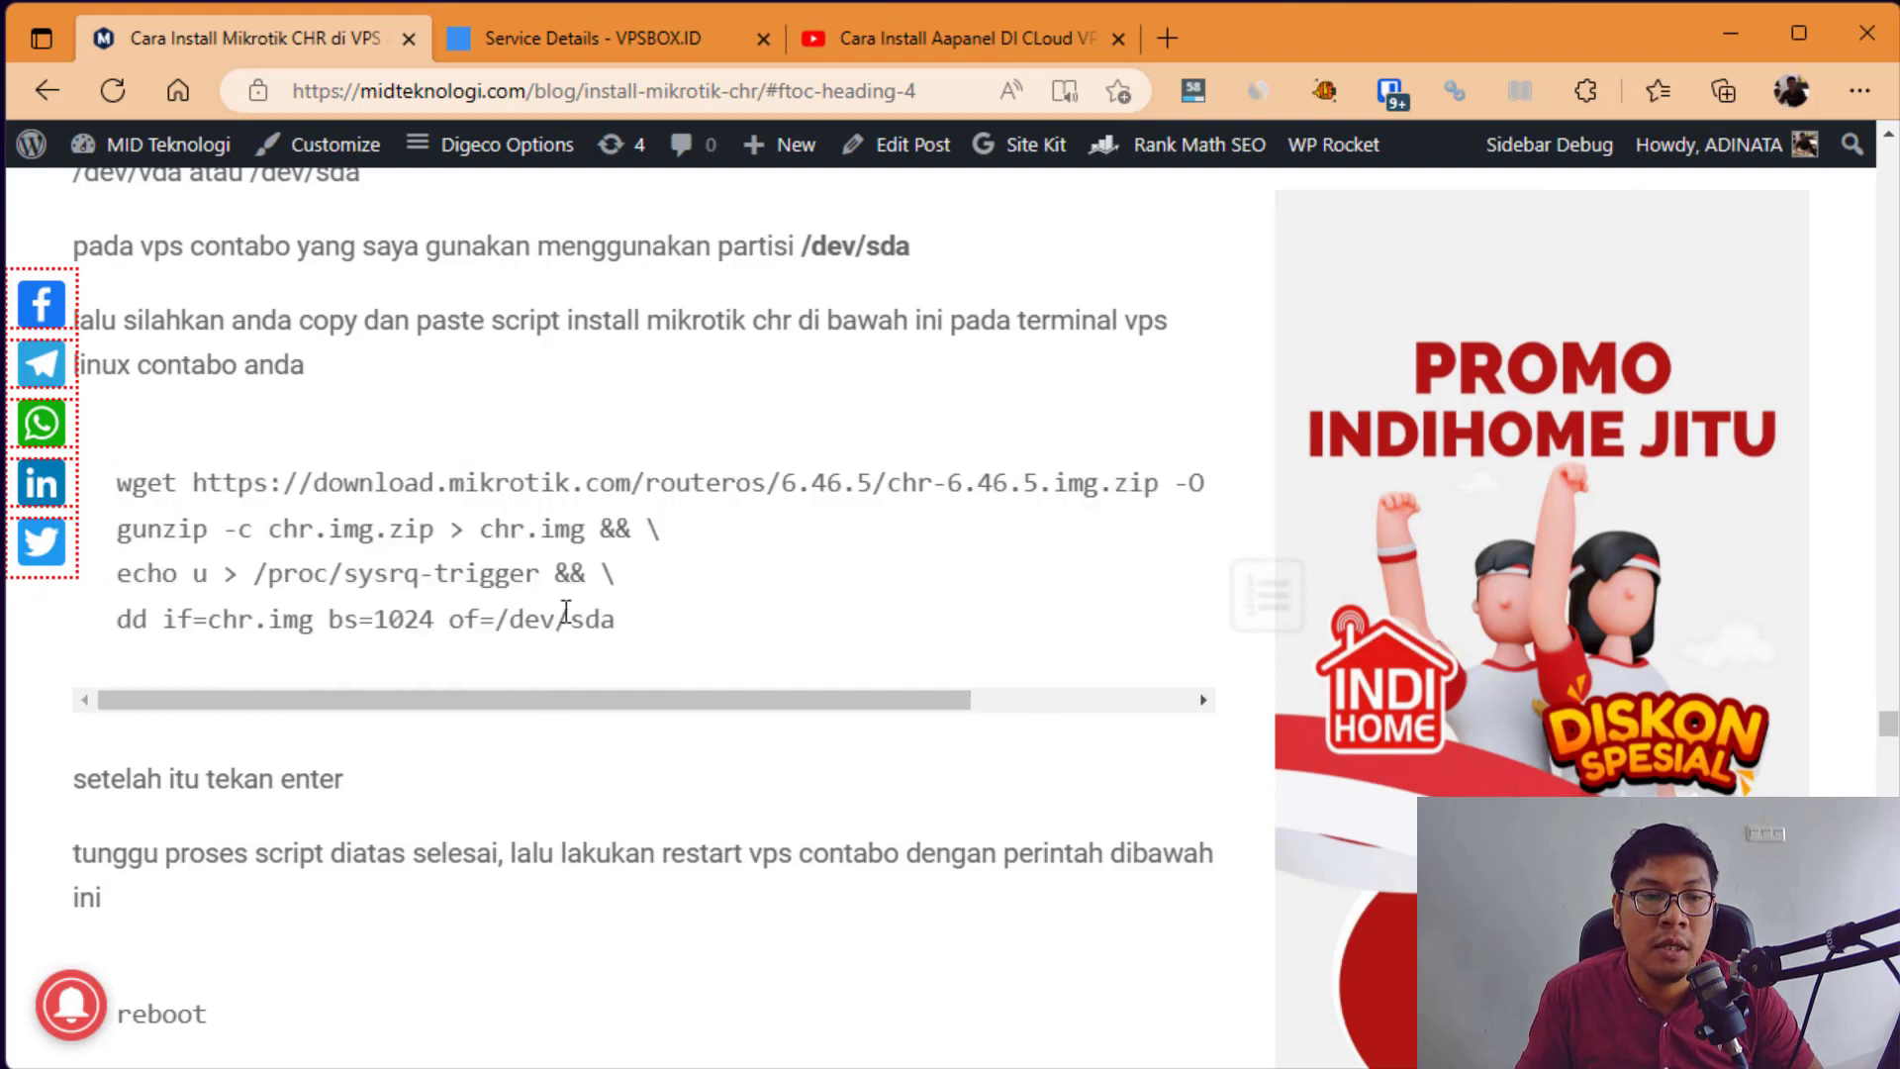
drag(658, 634, 116, 485)
click(280, 247)
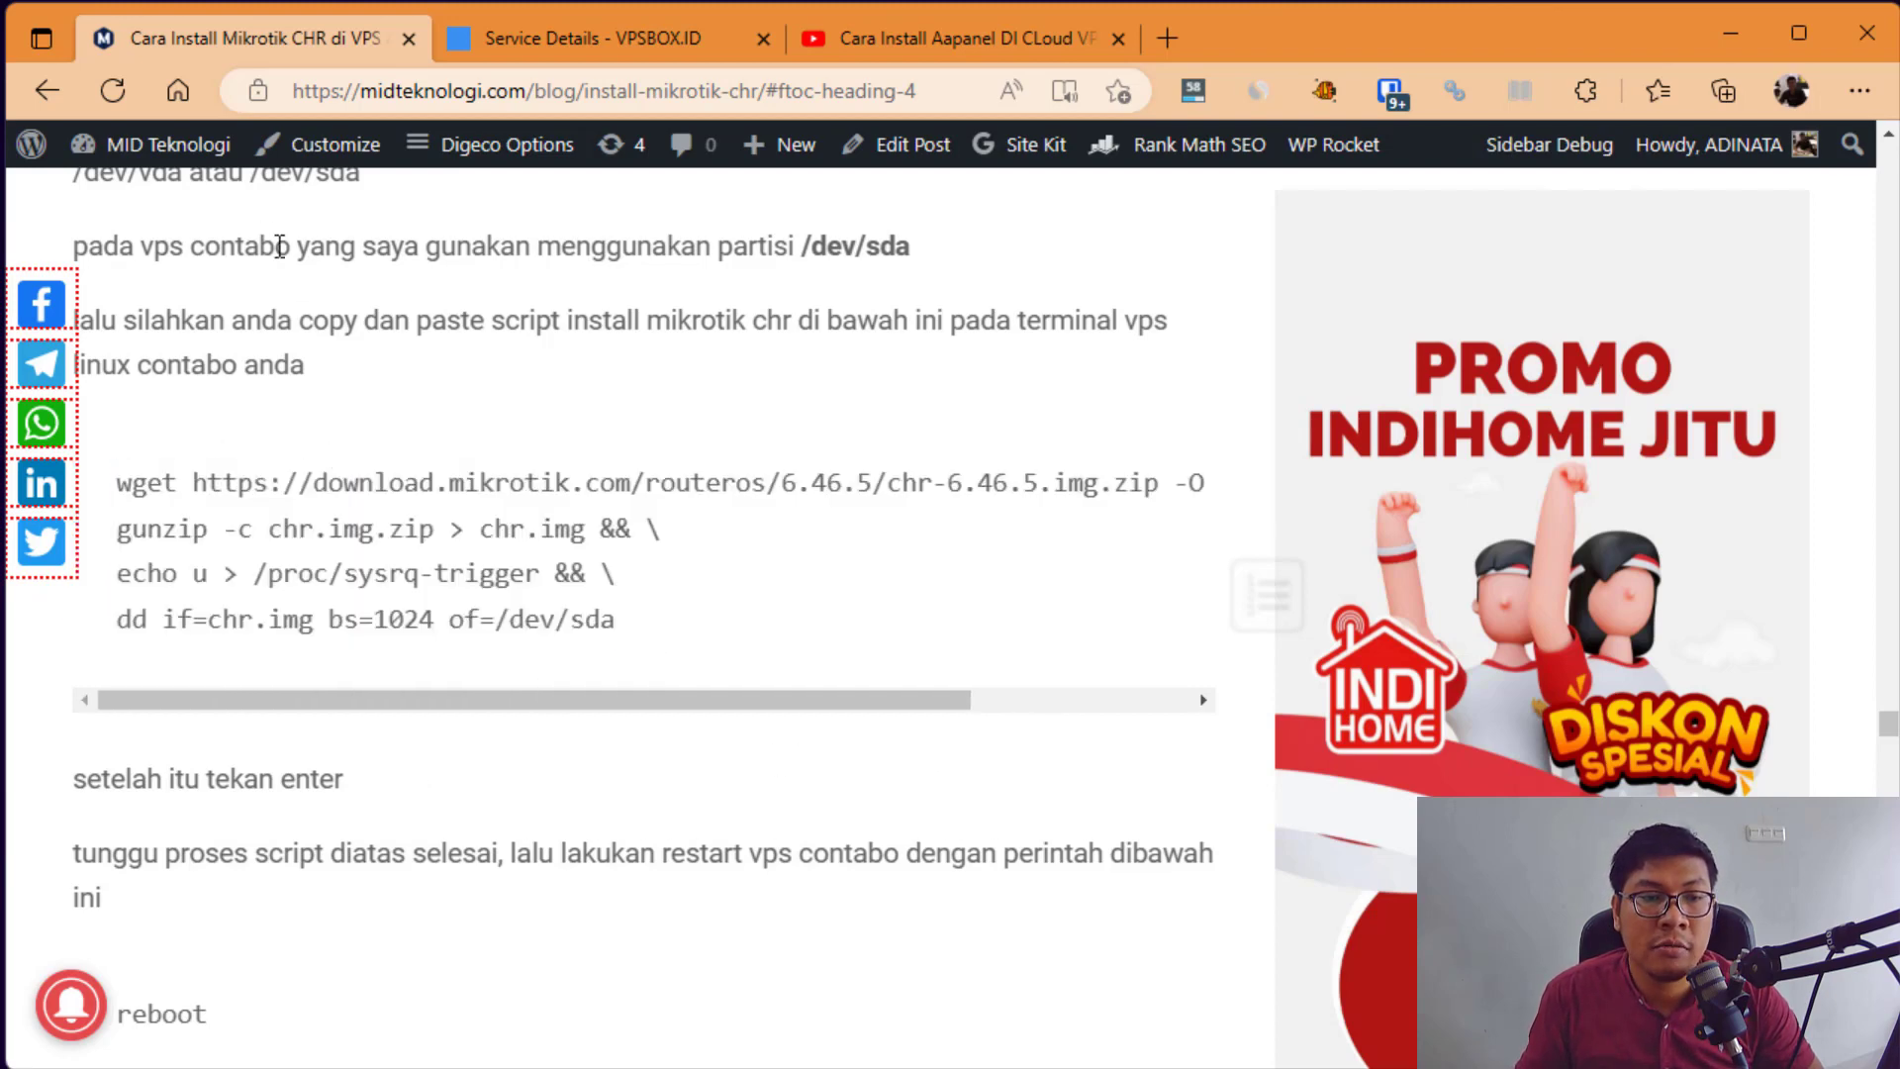
scroll(259, 268, up, 1)
drag(263, 306, 403, 336)
click(402, 336)
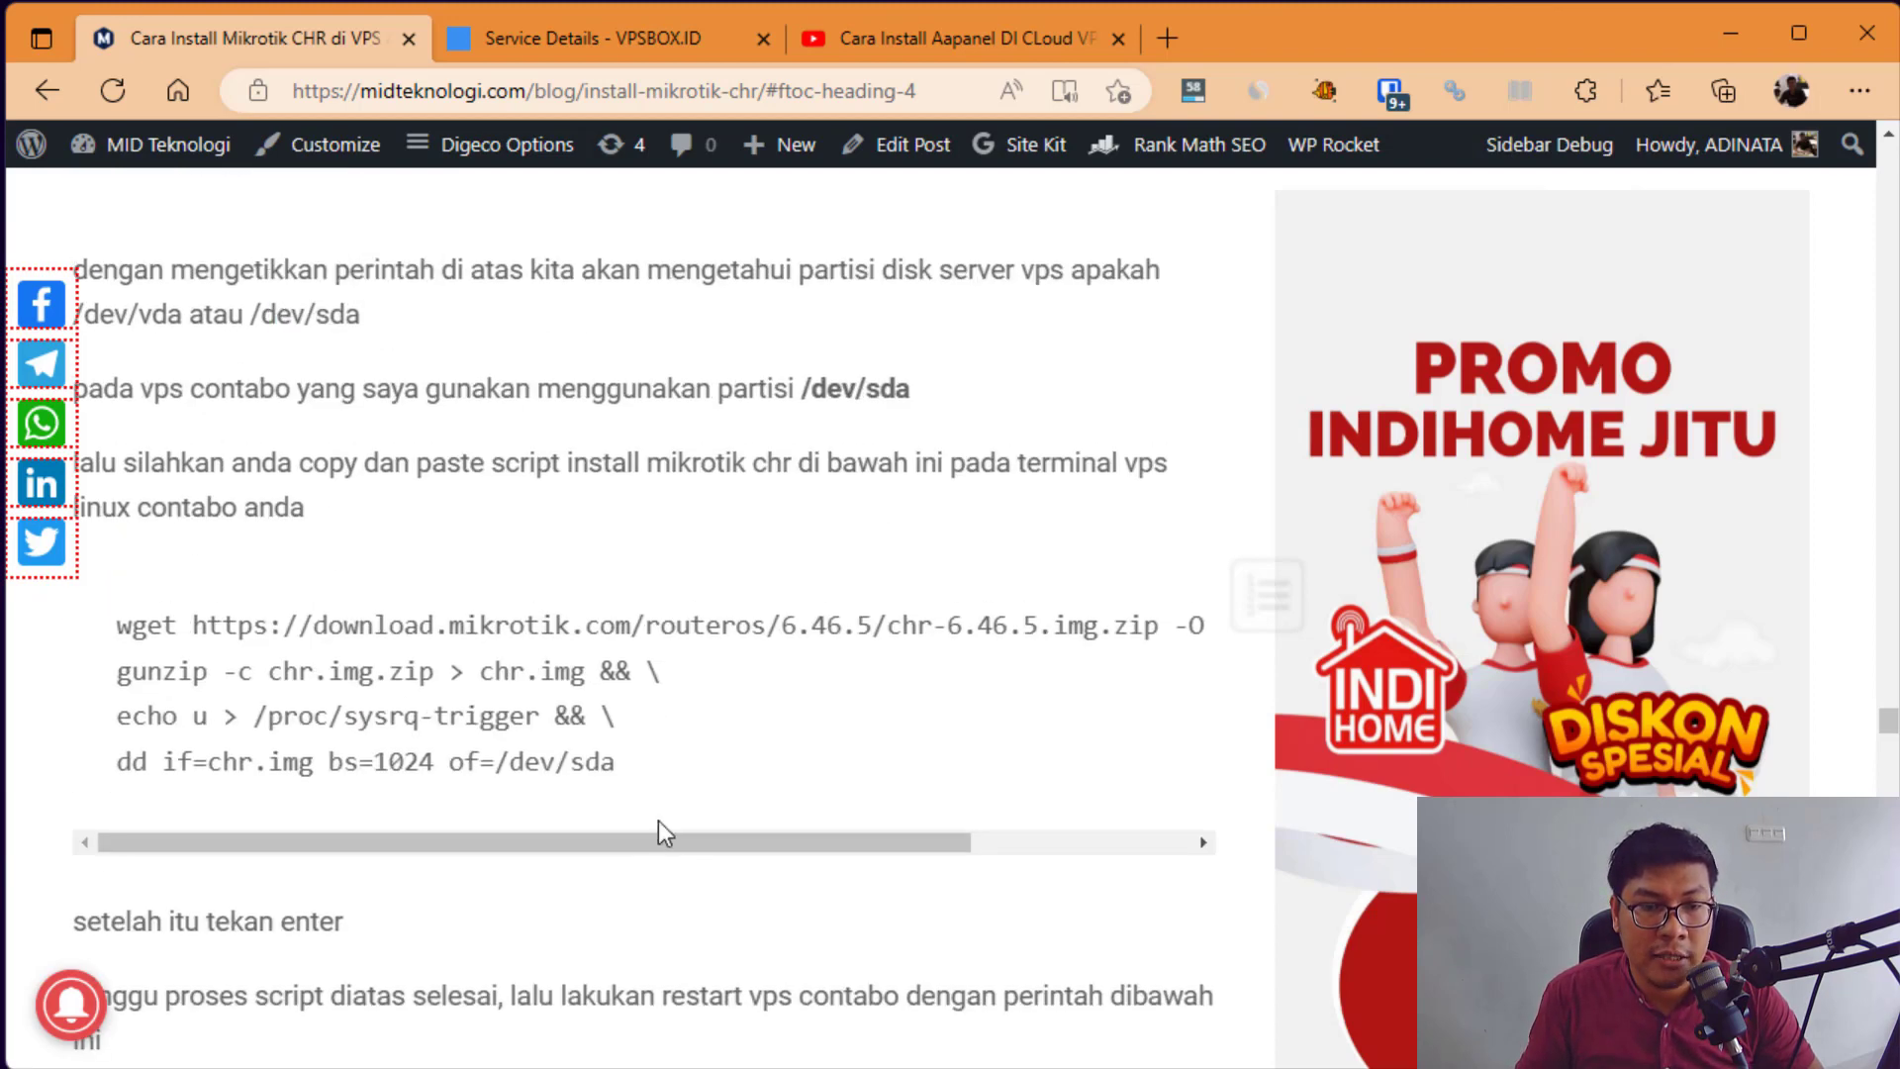
drag(581, 771, 633, 776)
click(297, 792)
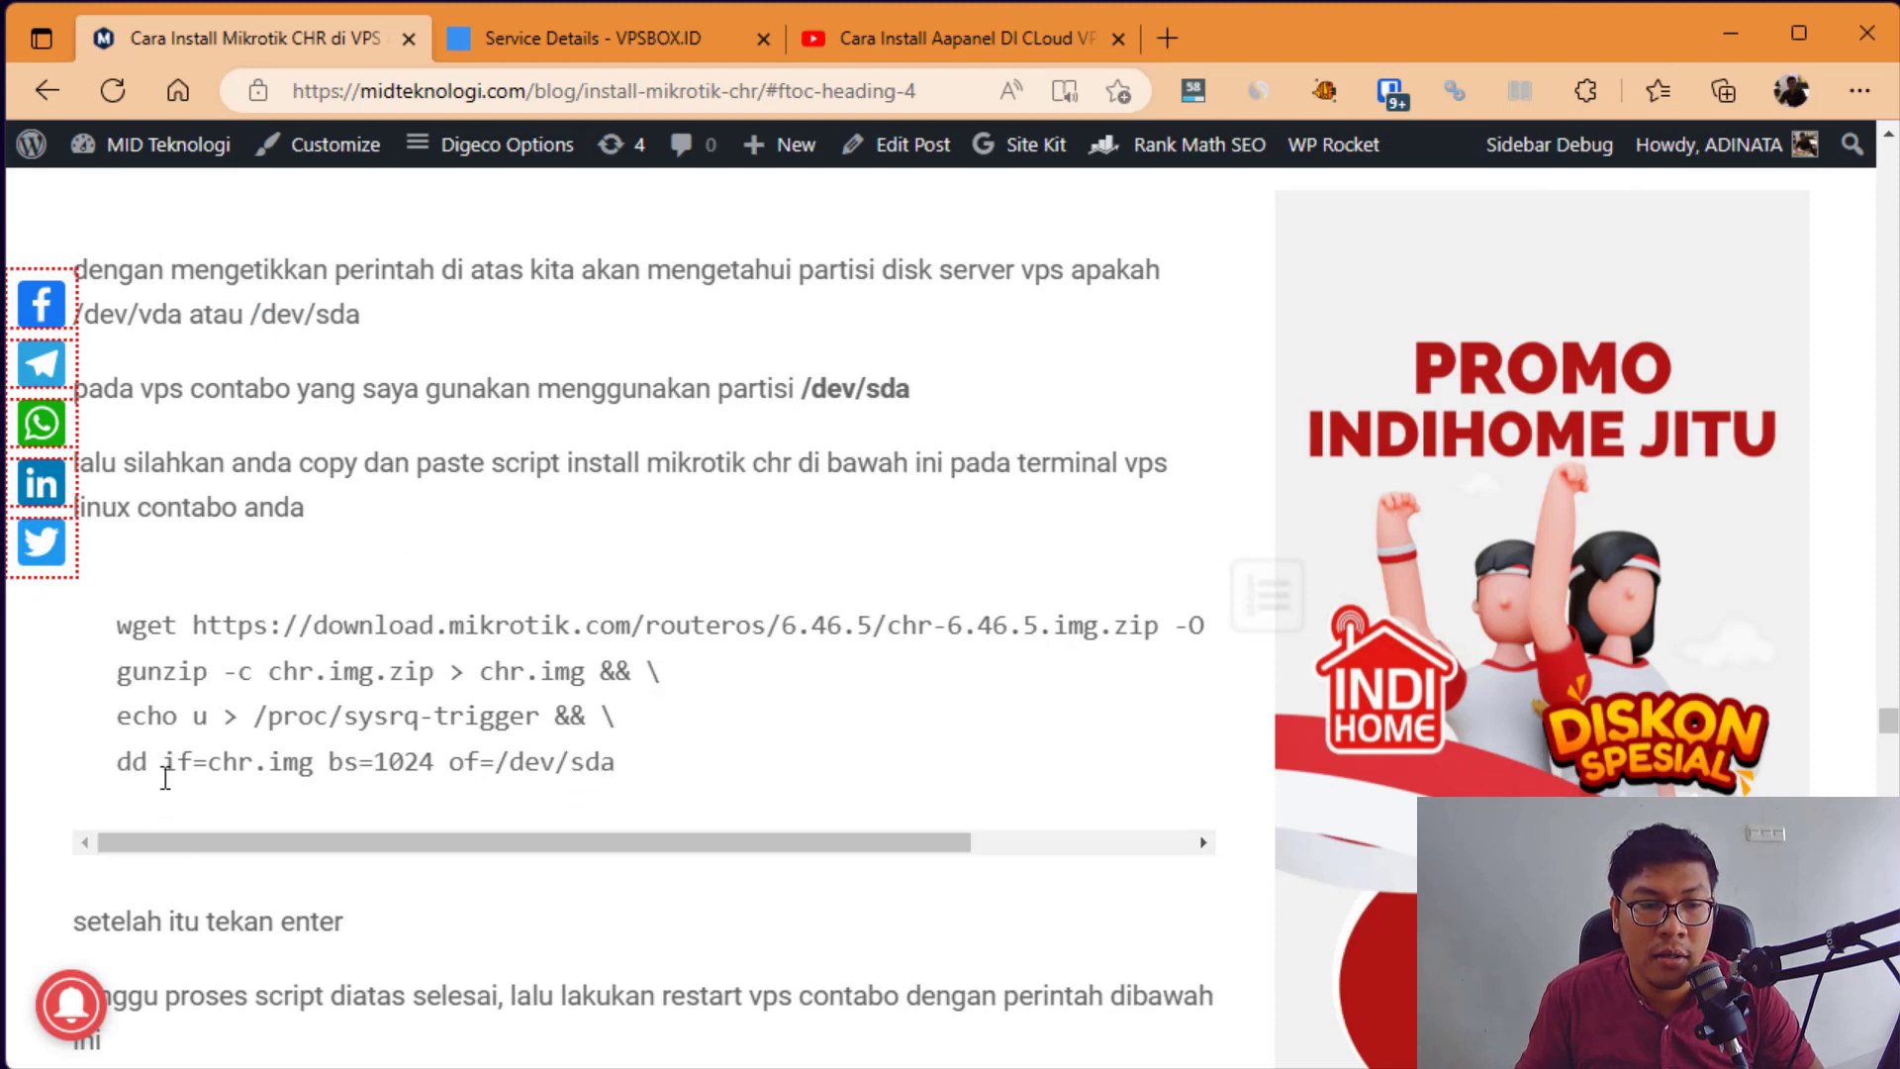
drag(164, 764, 625, 781)
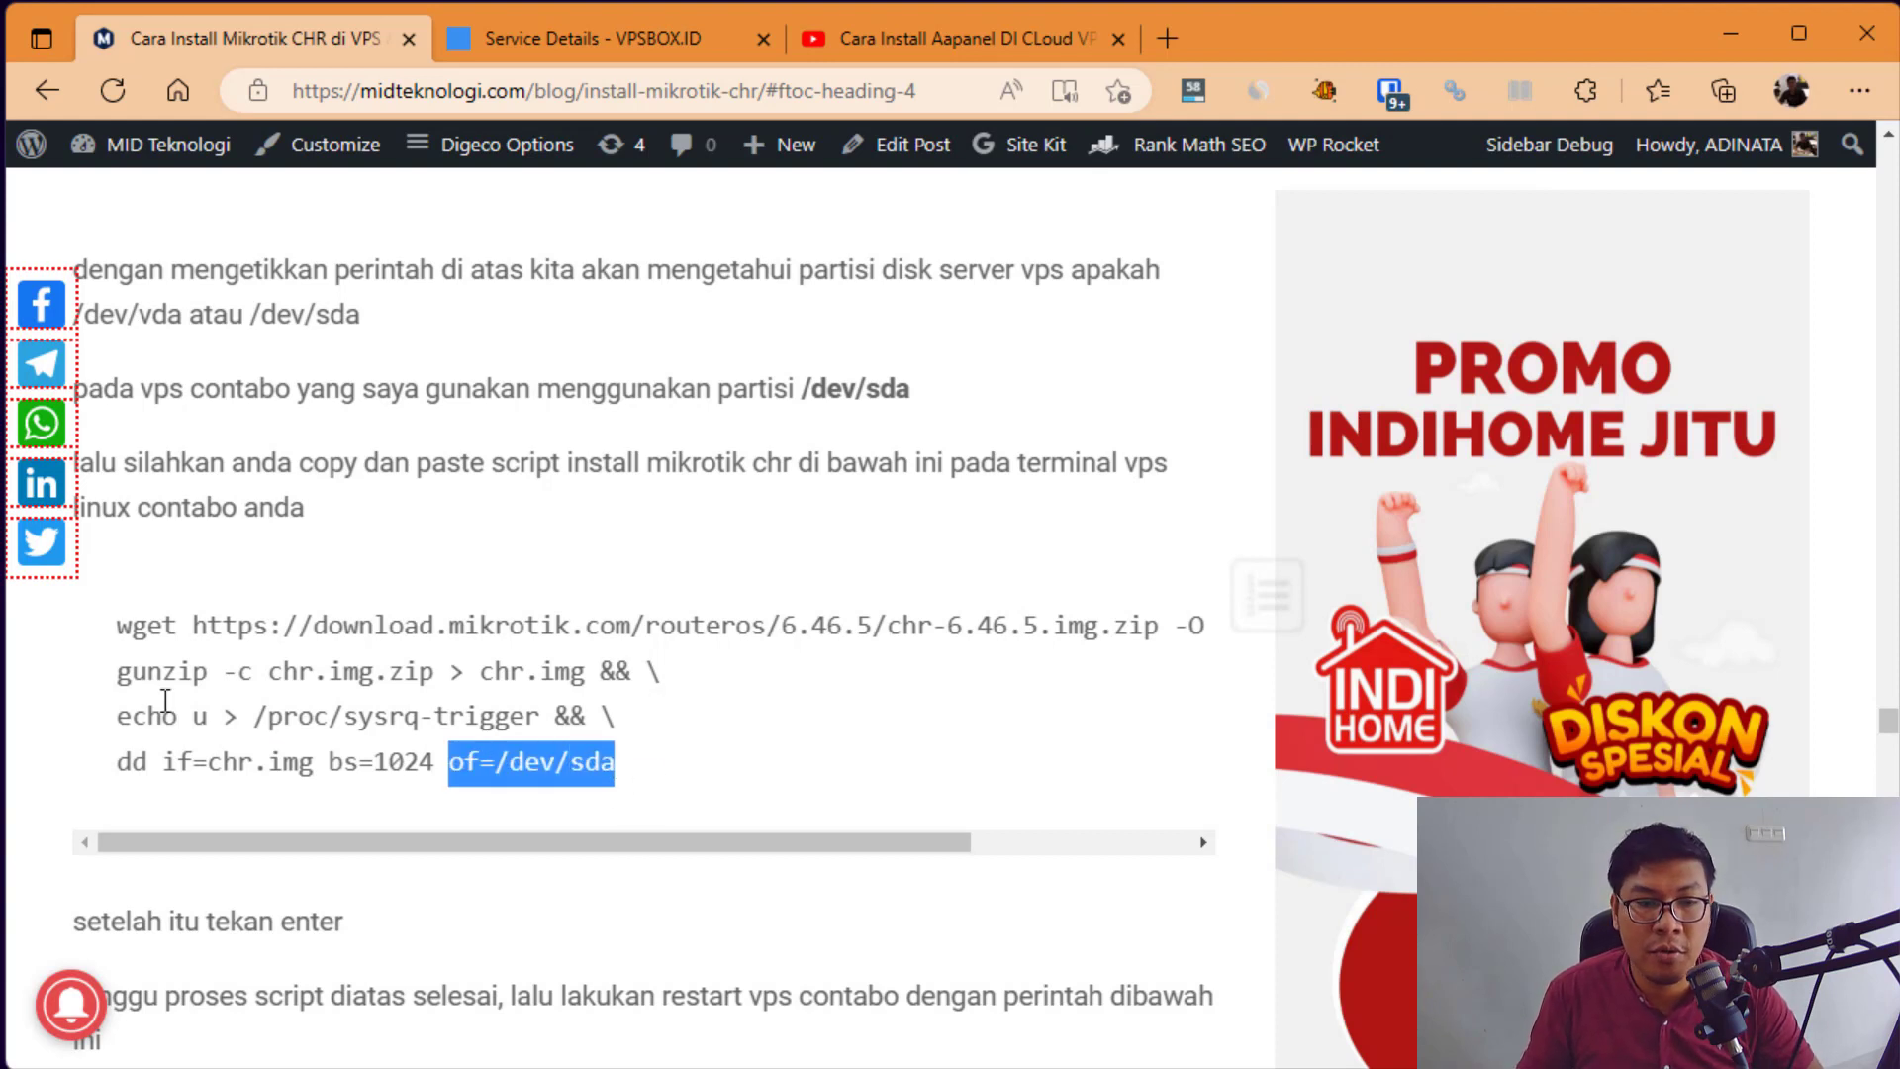
click(109, 641)
Step: Copy the full four-line wget, gunzip, echo and dd install script
drag(121, 633, 653, 770)
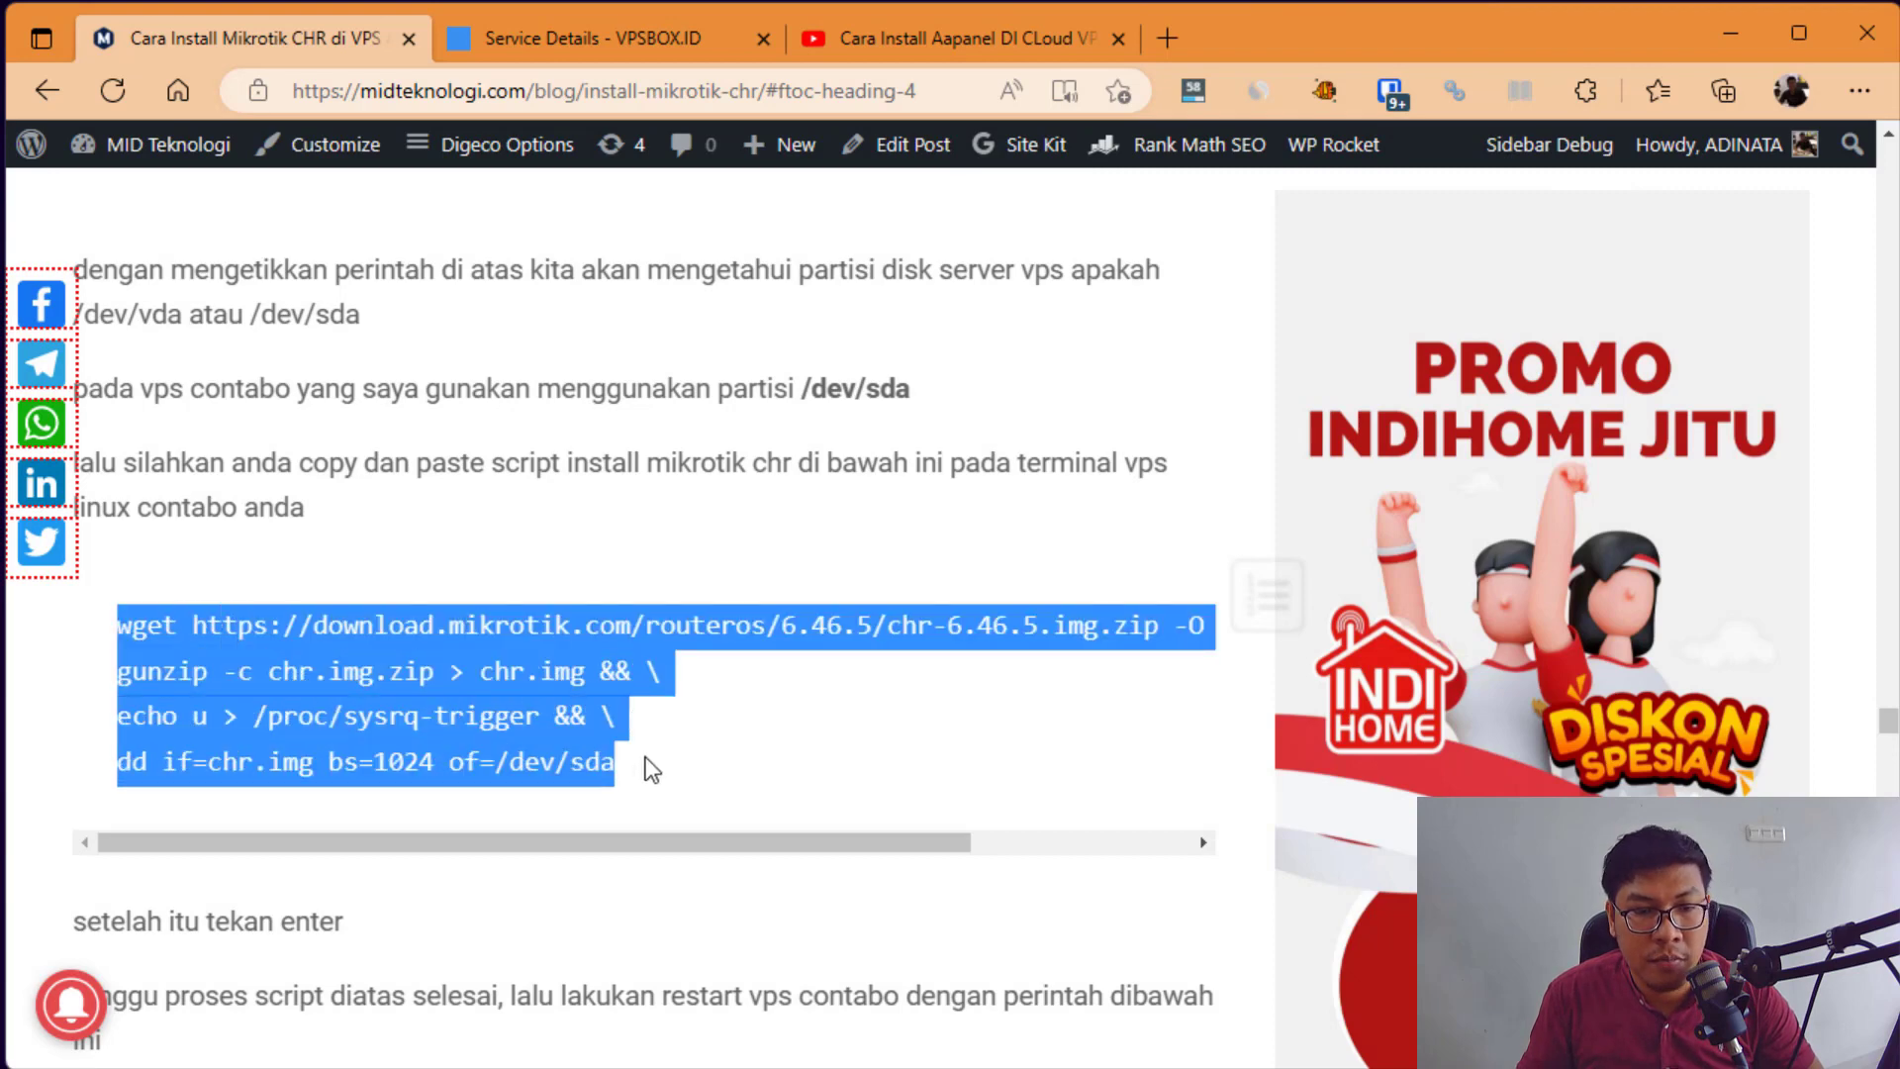
right_click(569, 680)
click(670, 2)
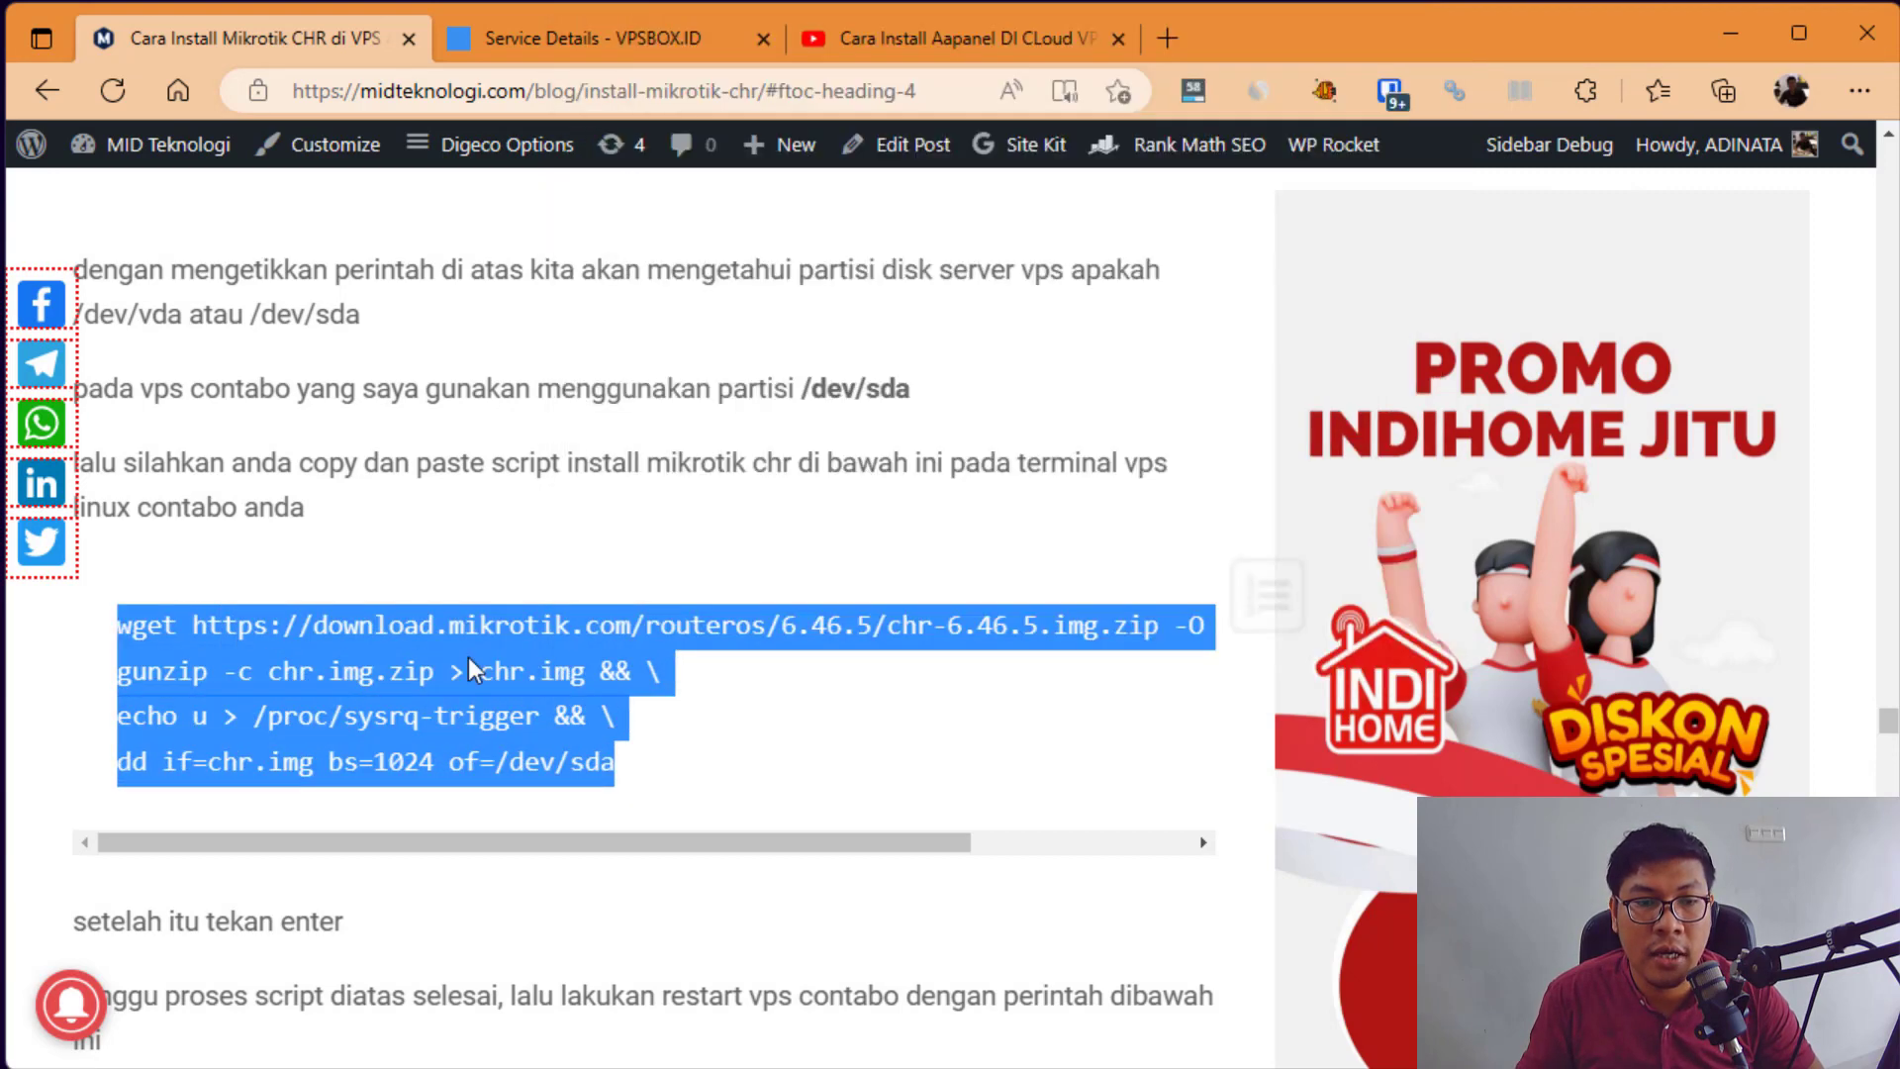
right_click(469, 659)
click(594, 1)
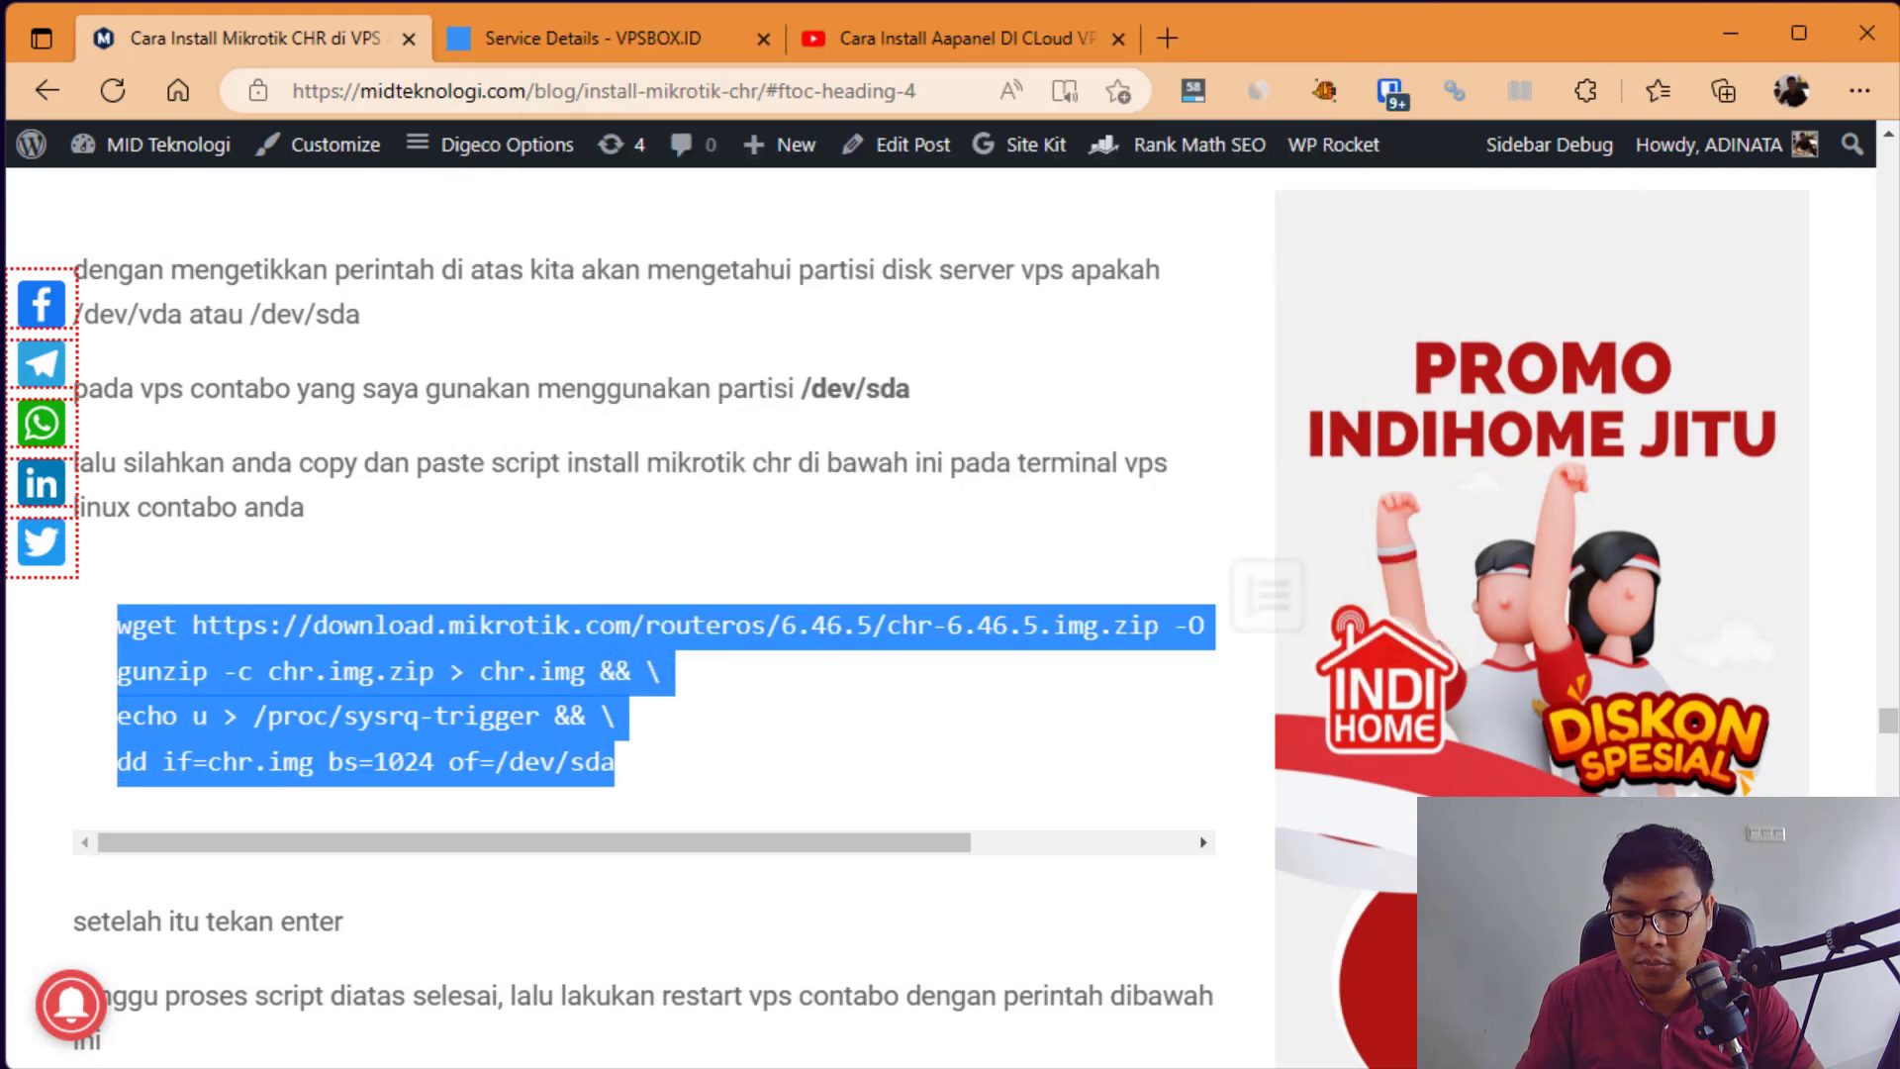
key(alt+Tab)
Step: Paste and run the MikroTik CHR install script, writing chr-6.46.5 to /dev/sda
right_click(947, 378)
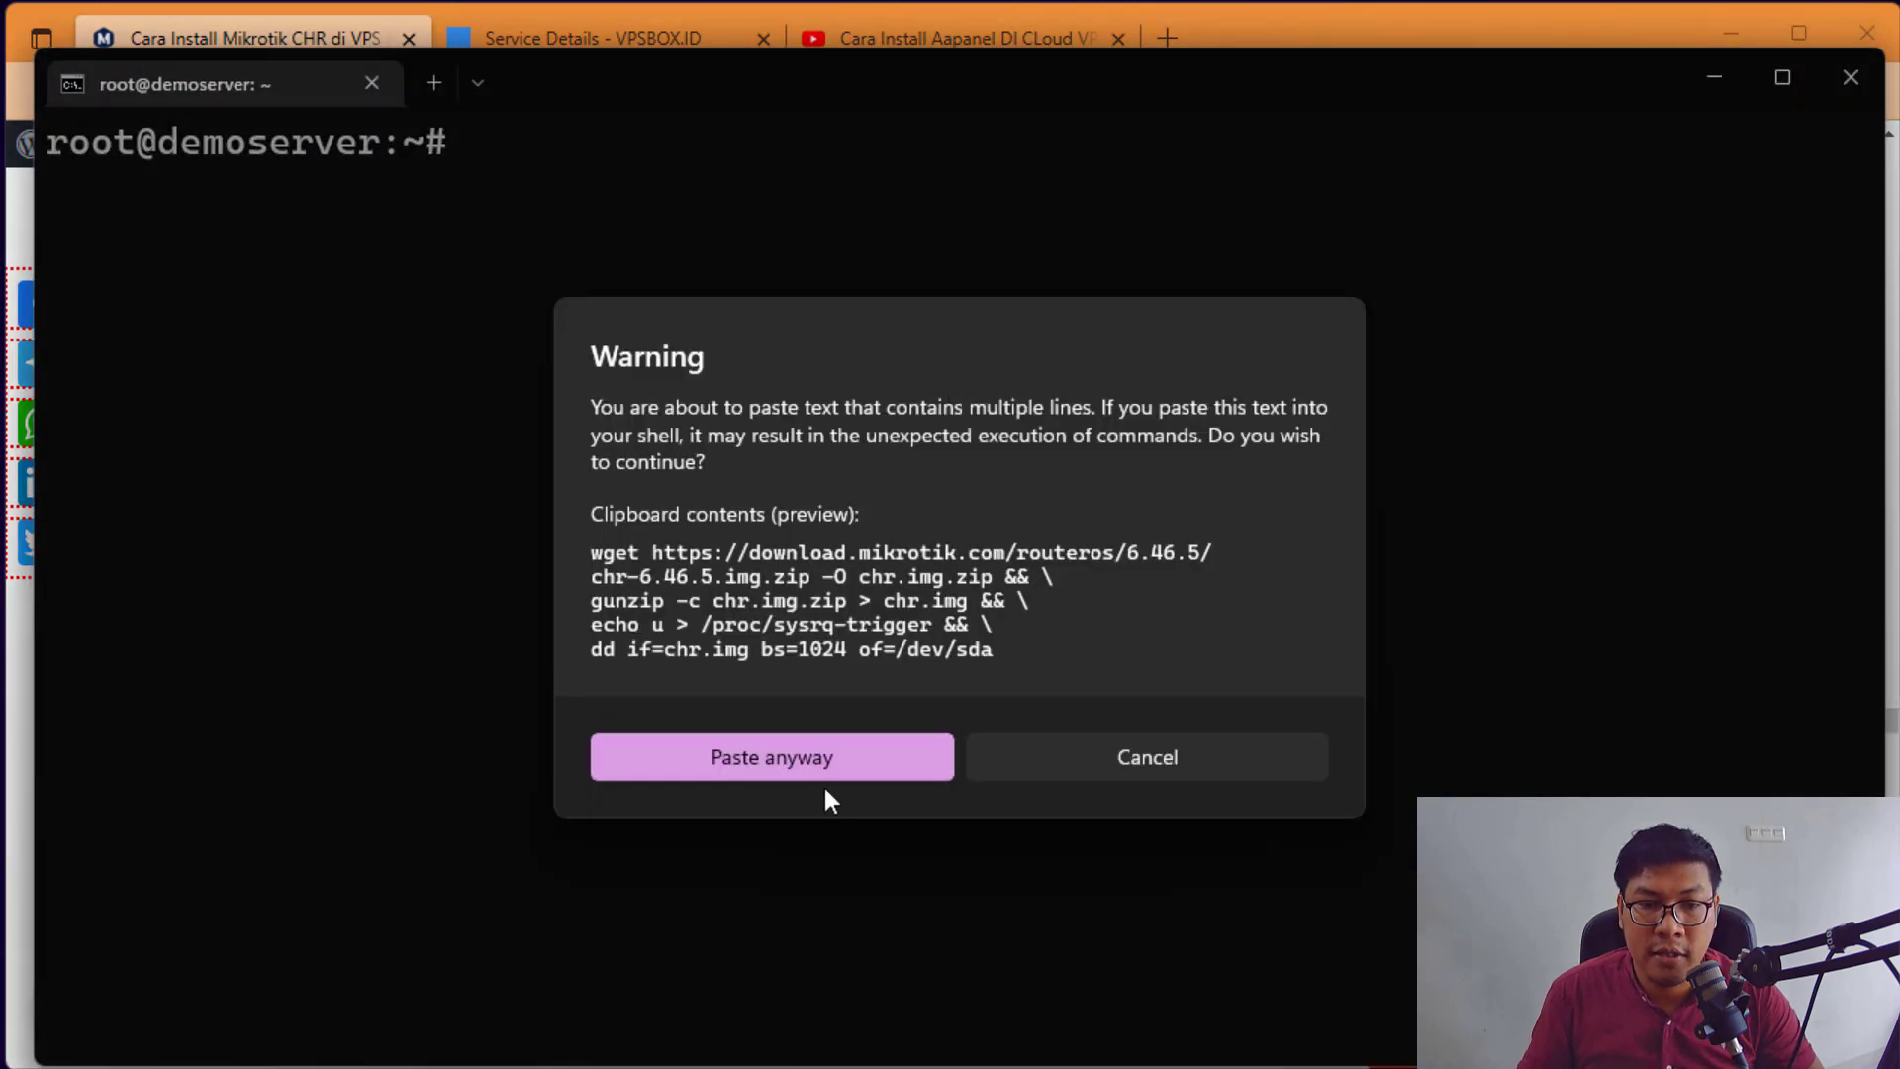
click(825, 761)
key(Return)
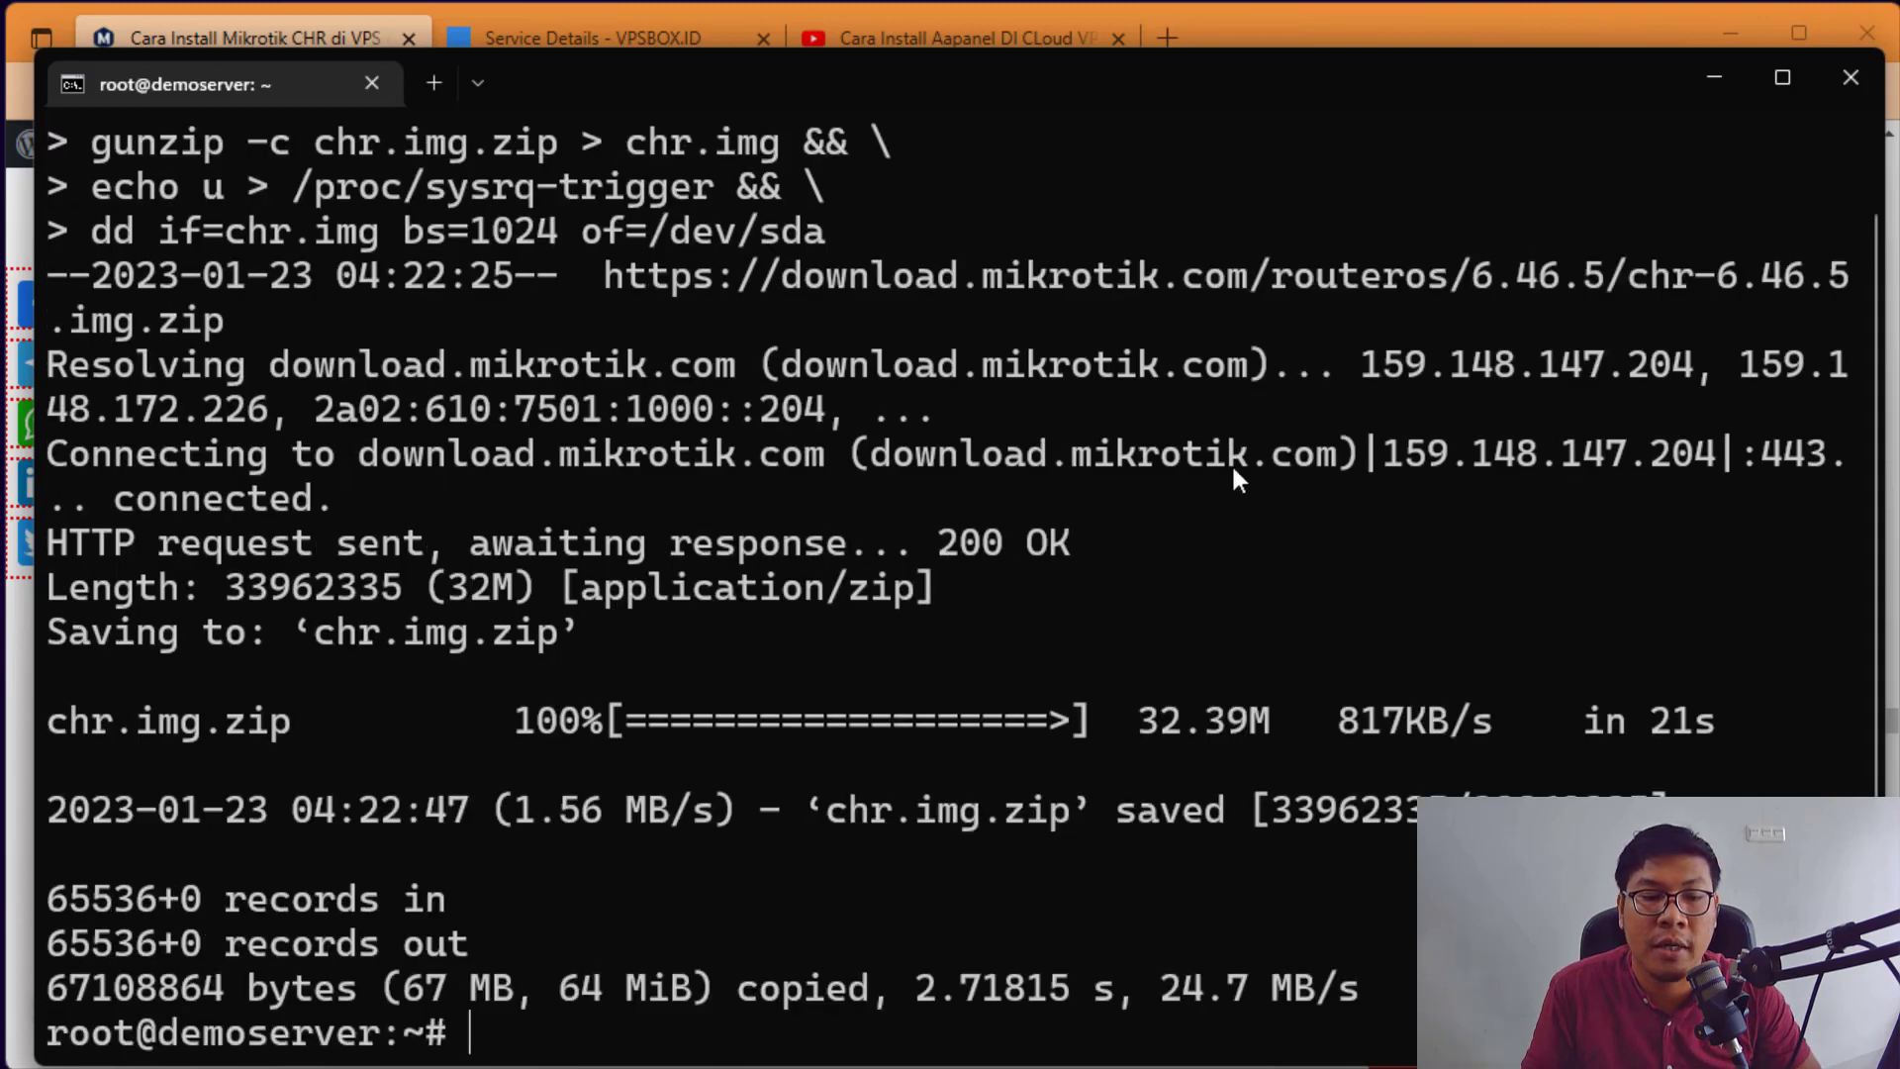
drag(1096, 85, 1093, 54)
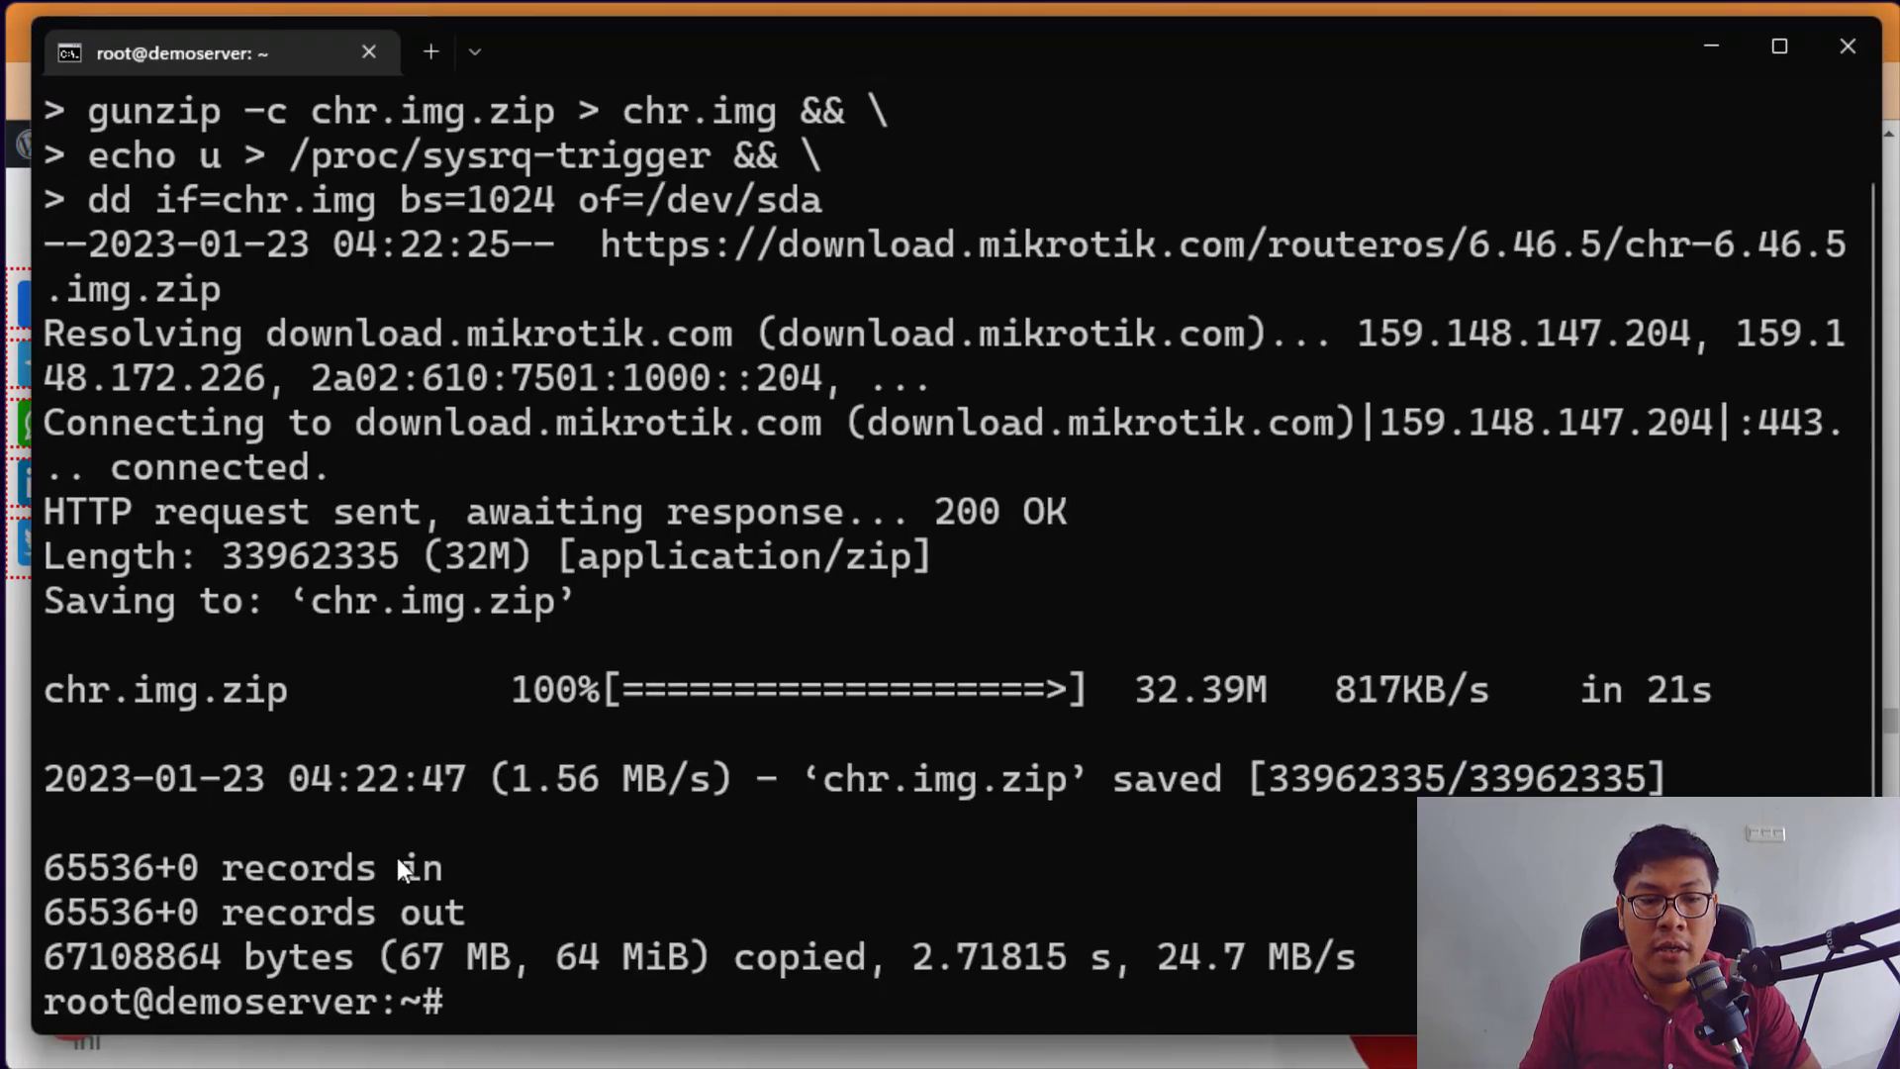
Step: Clear the screen and reboot the VPS, closing the SSH connection to 103.235.74.205
text(e)
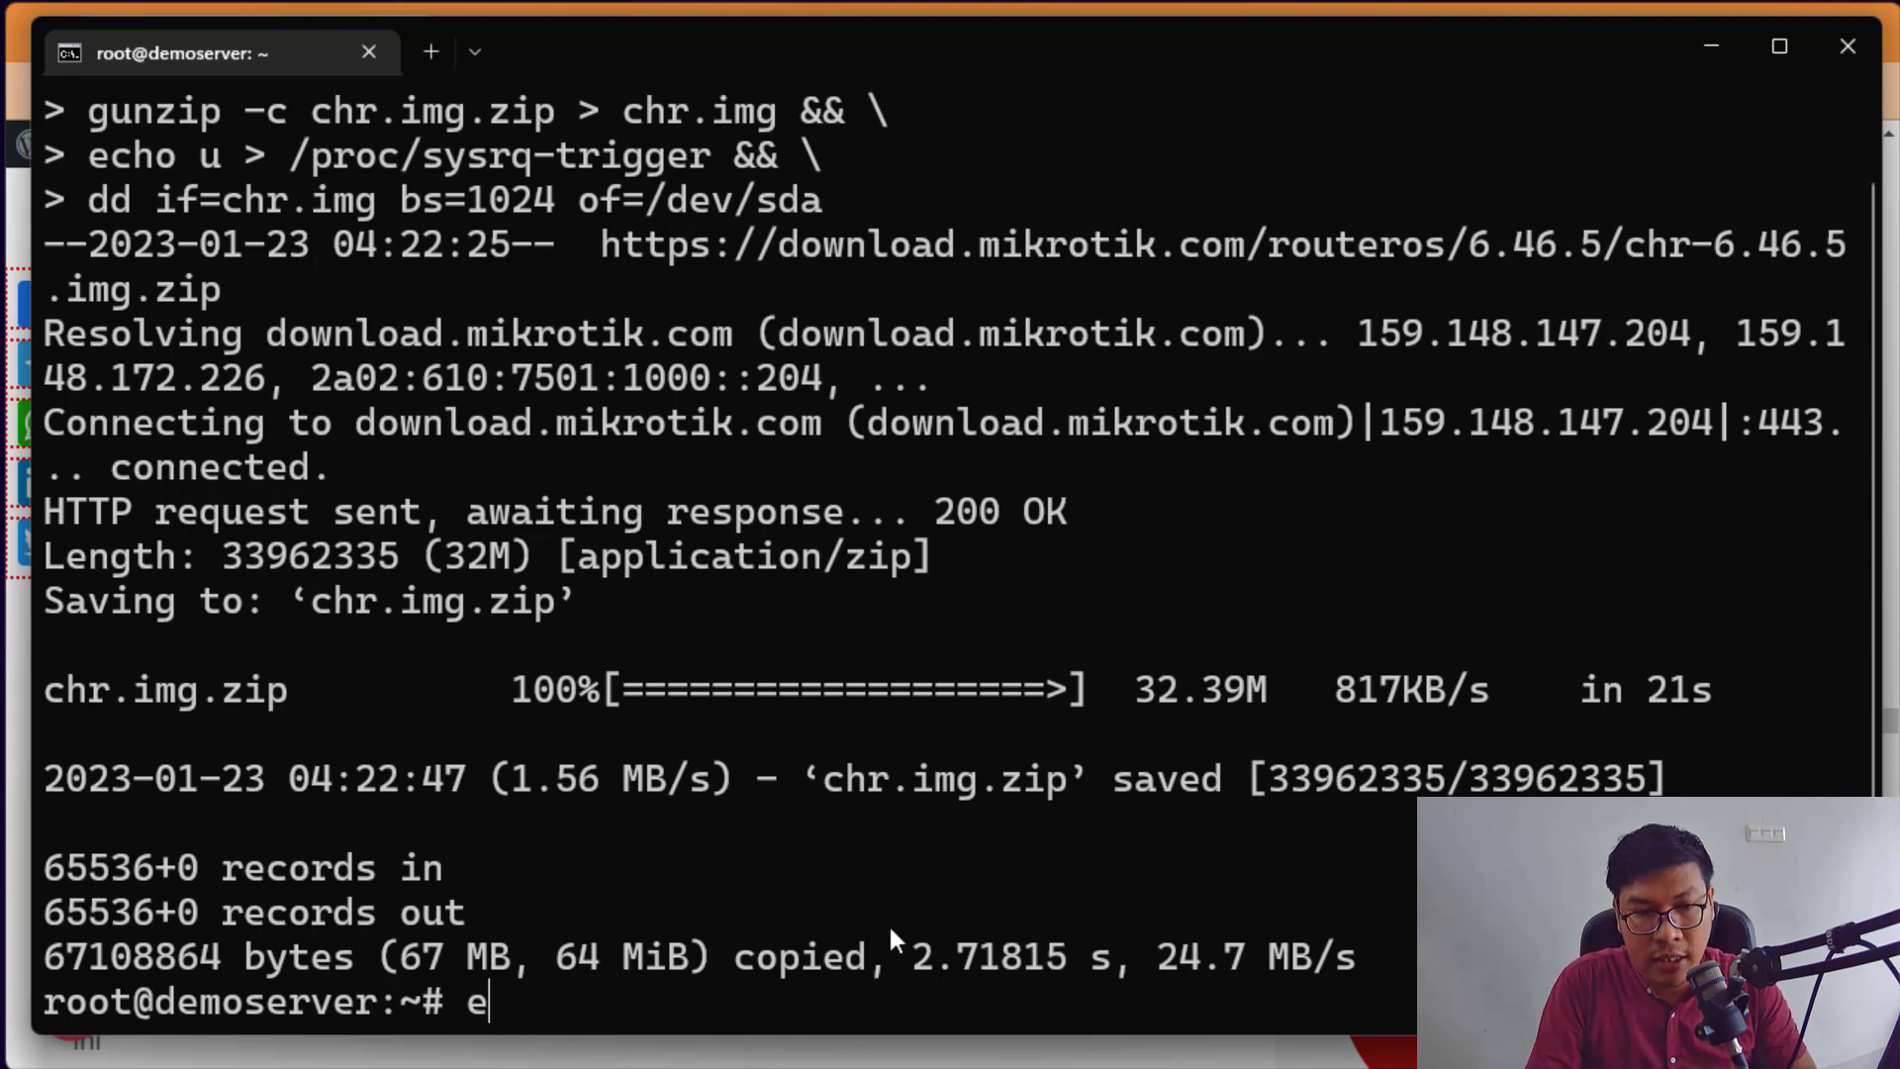
key(BackSpace)
text(cls)
key(BackSpace)
text(ar)
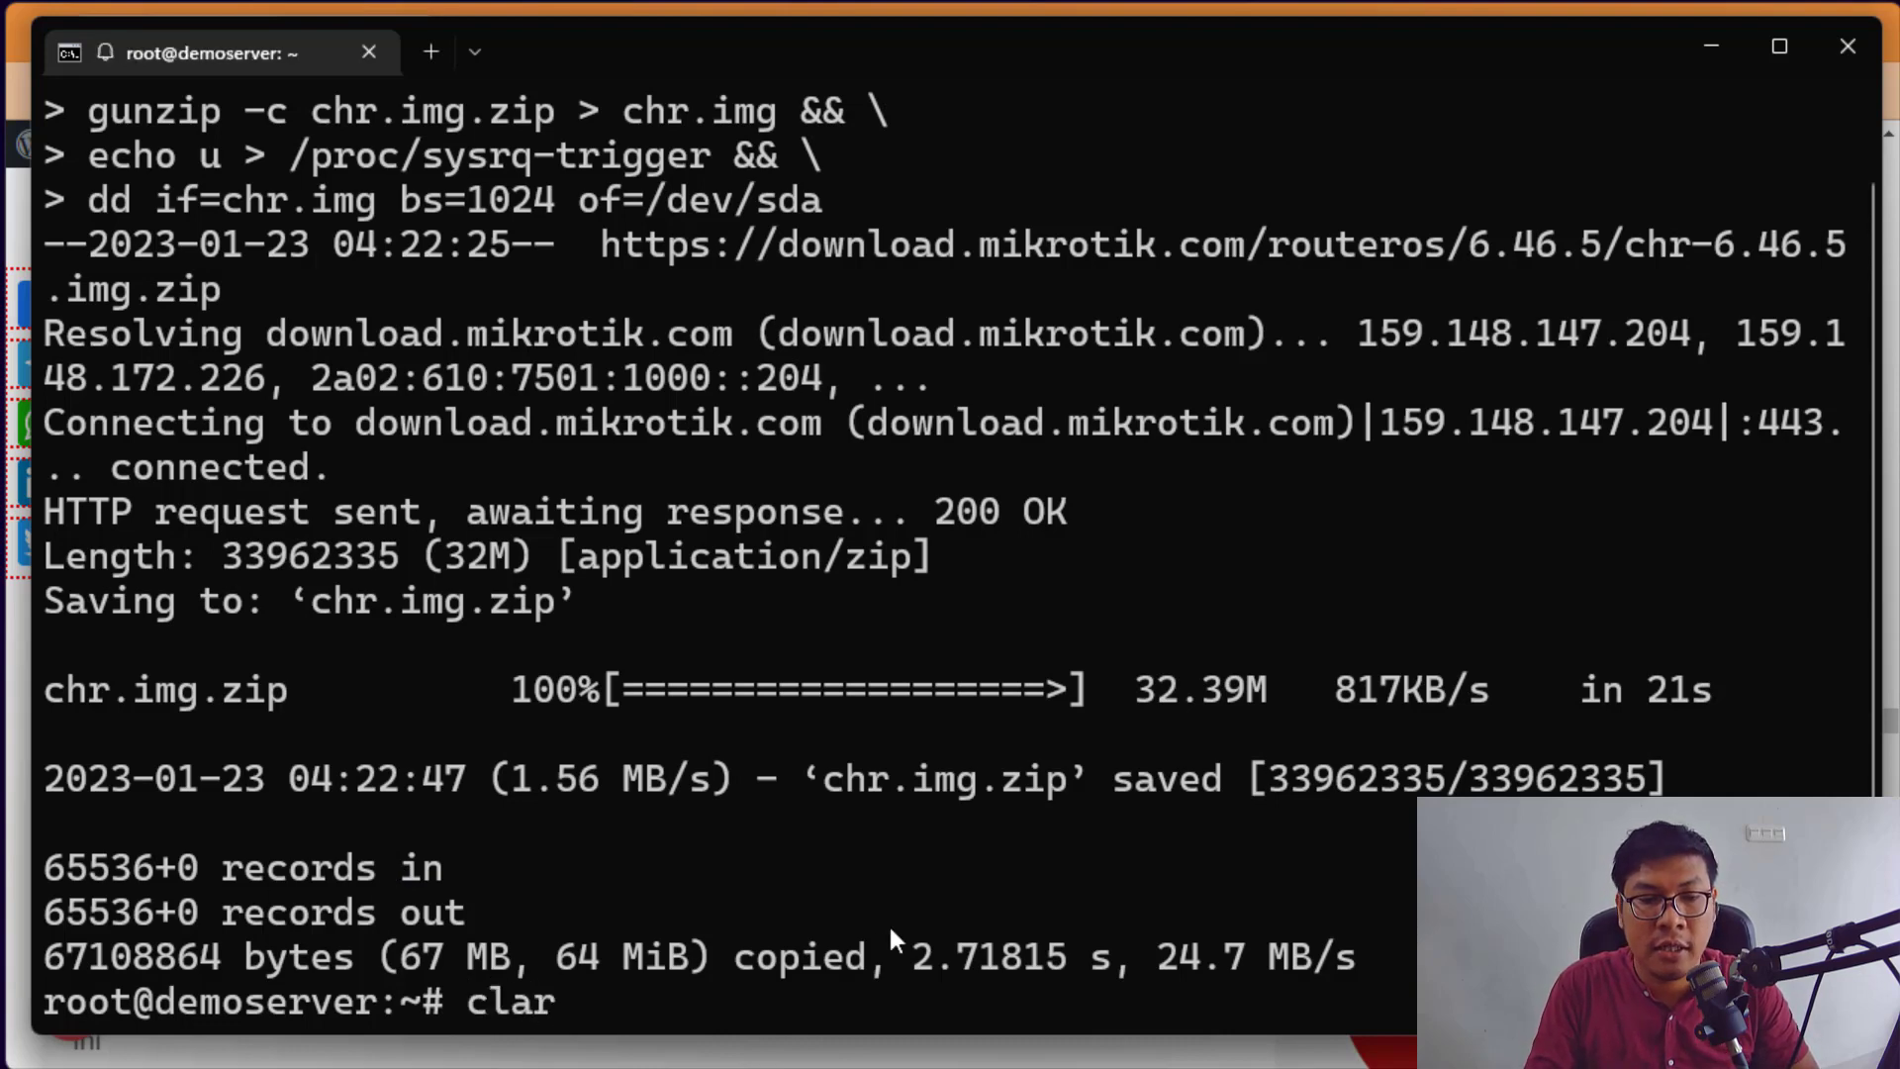
key(BackSpace)
key(BackSpace)
text(ear)
key(Return)
text(re)
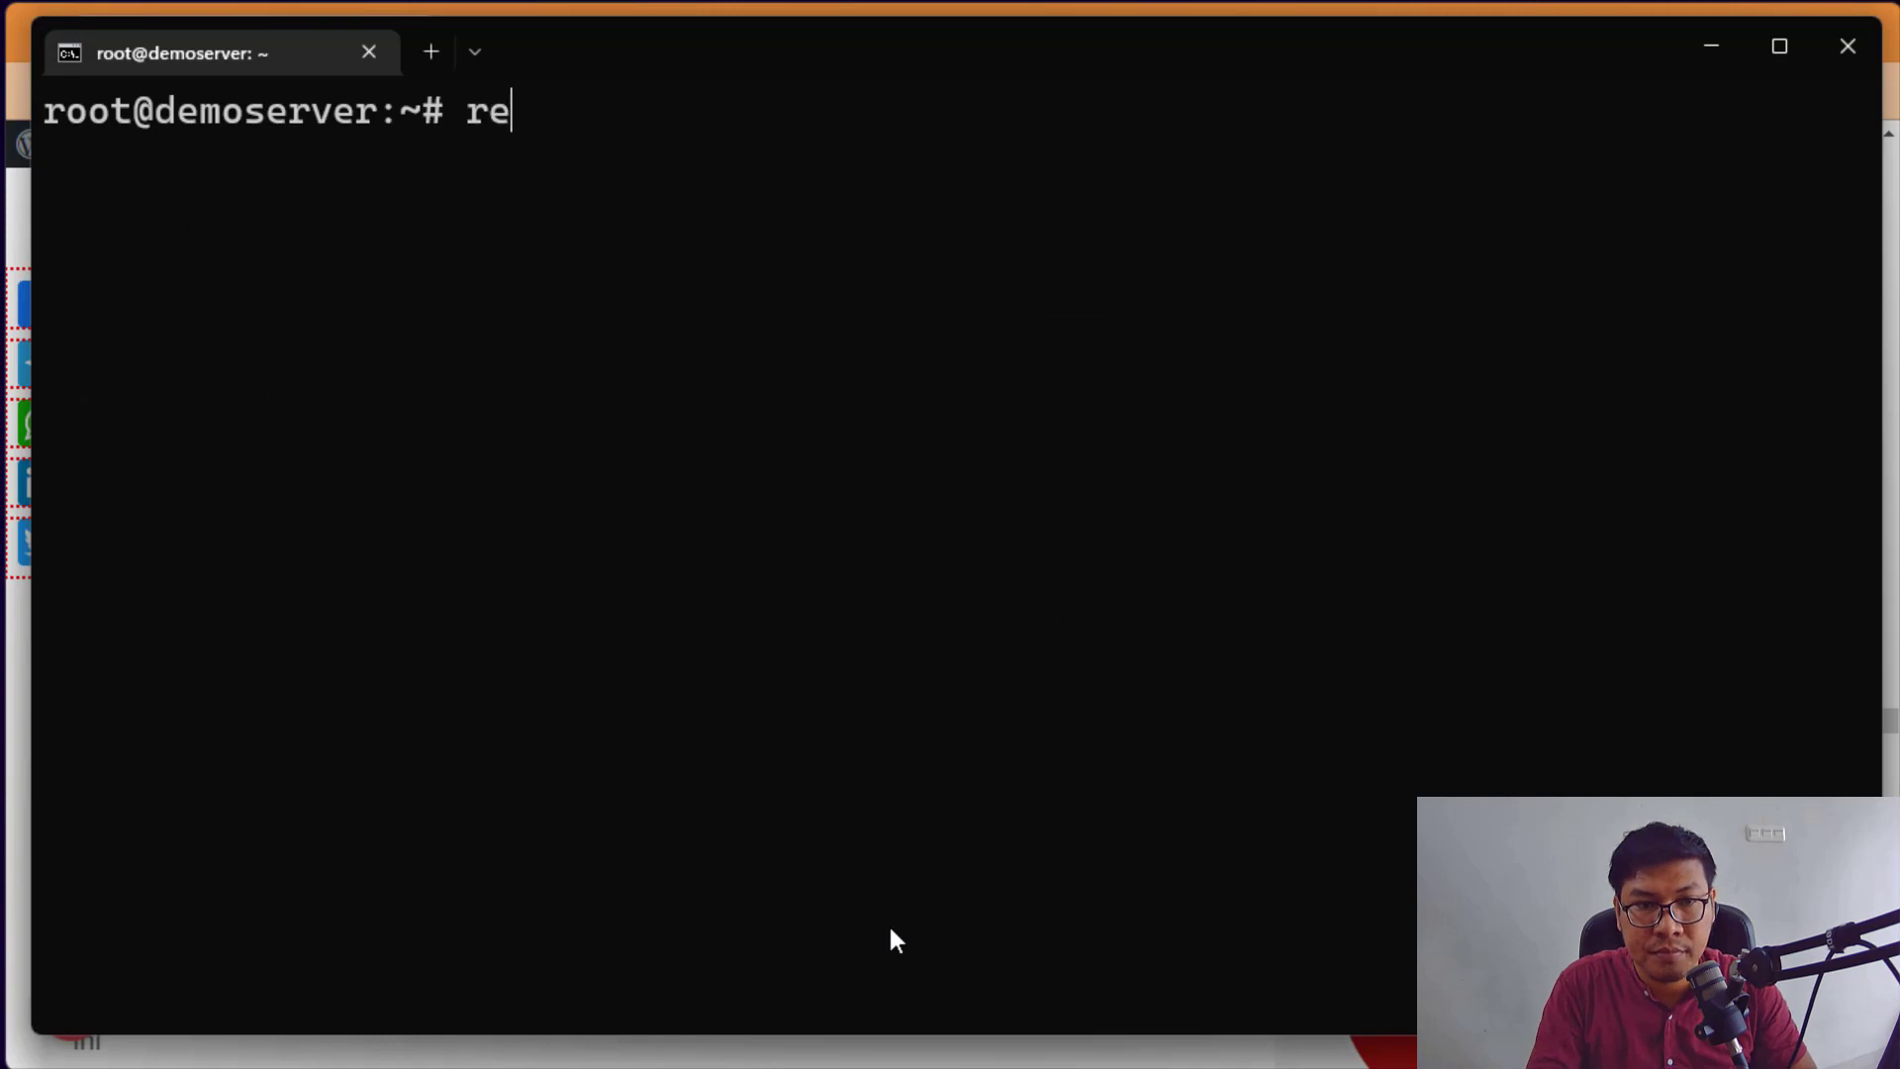
text(bh)
key(BackSpace)
text(oot)
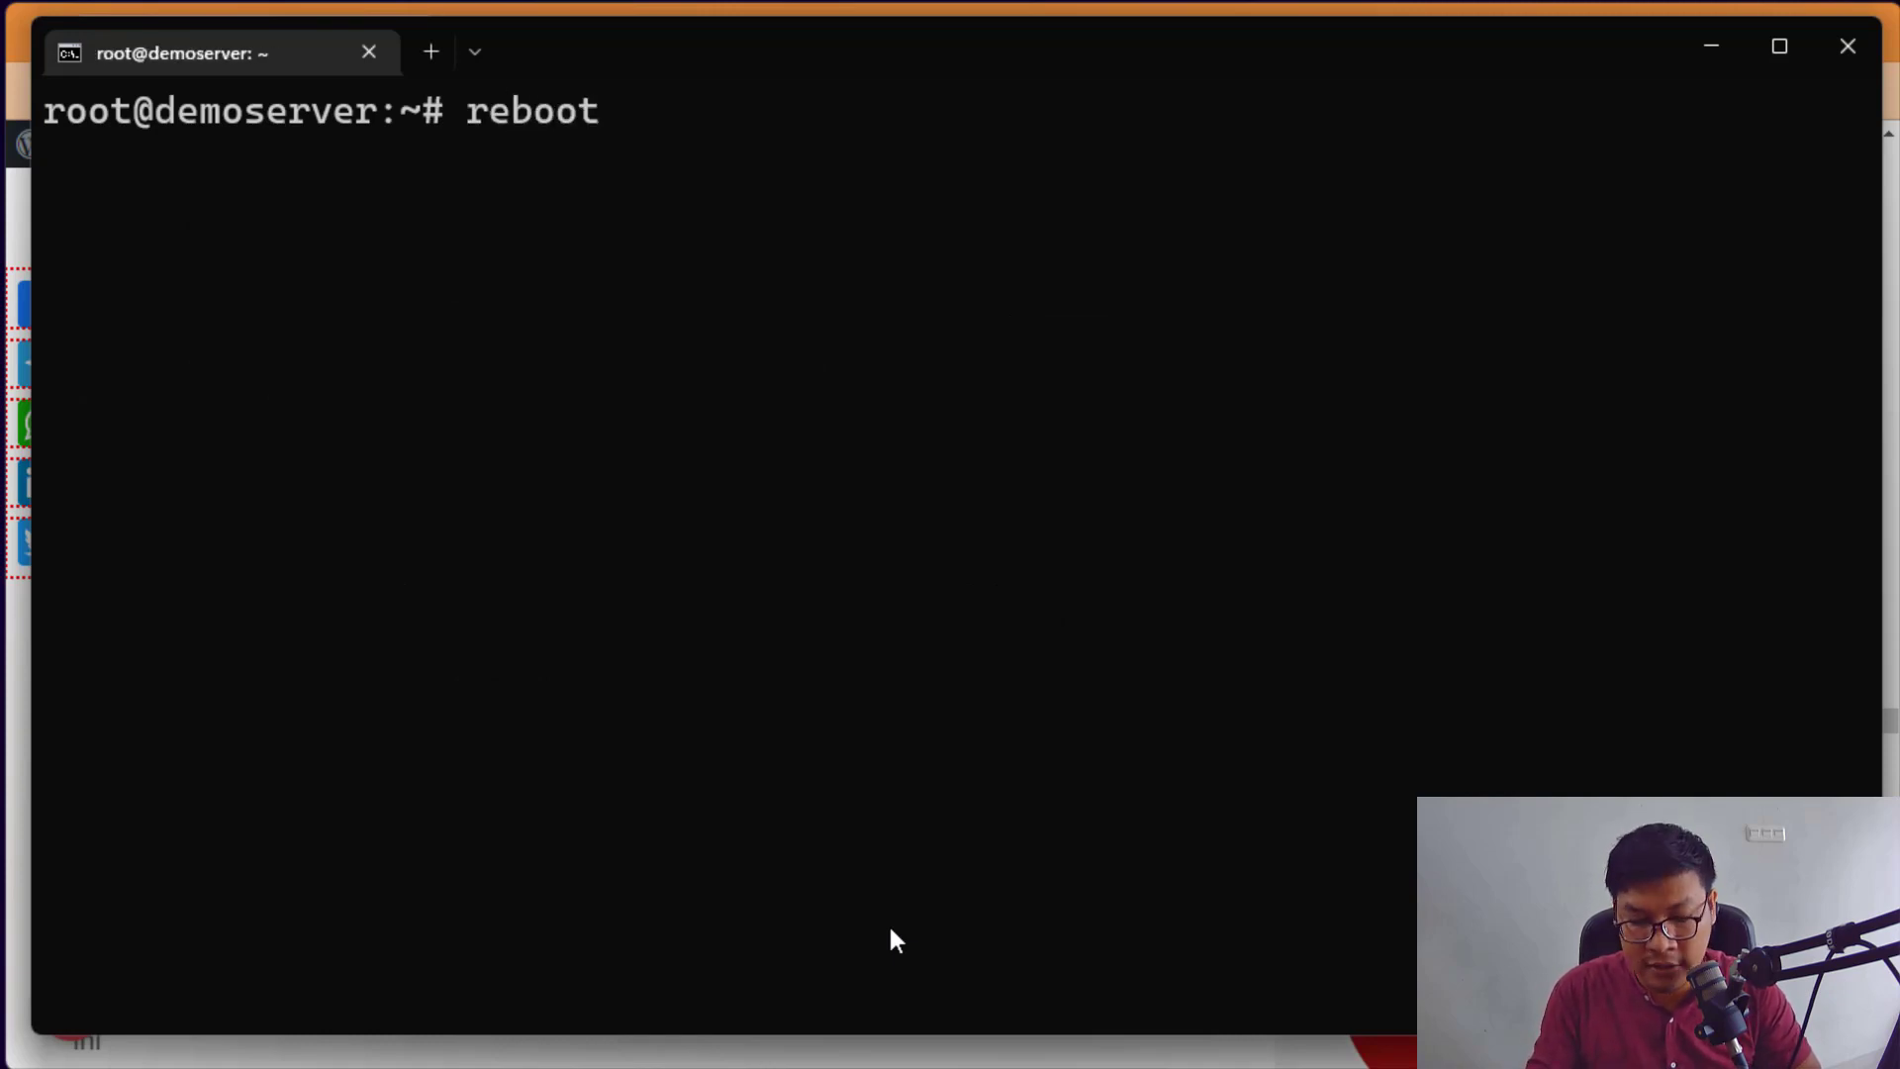
key(Return)
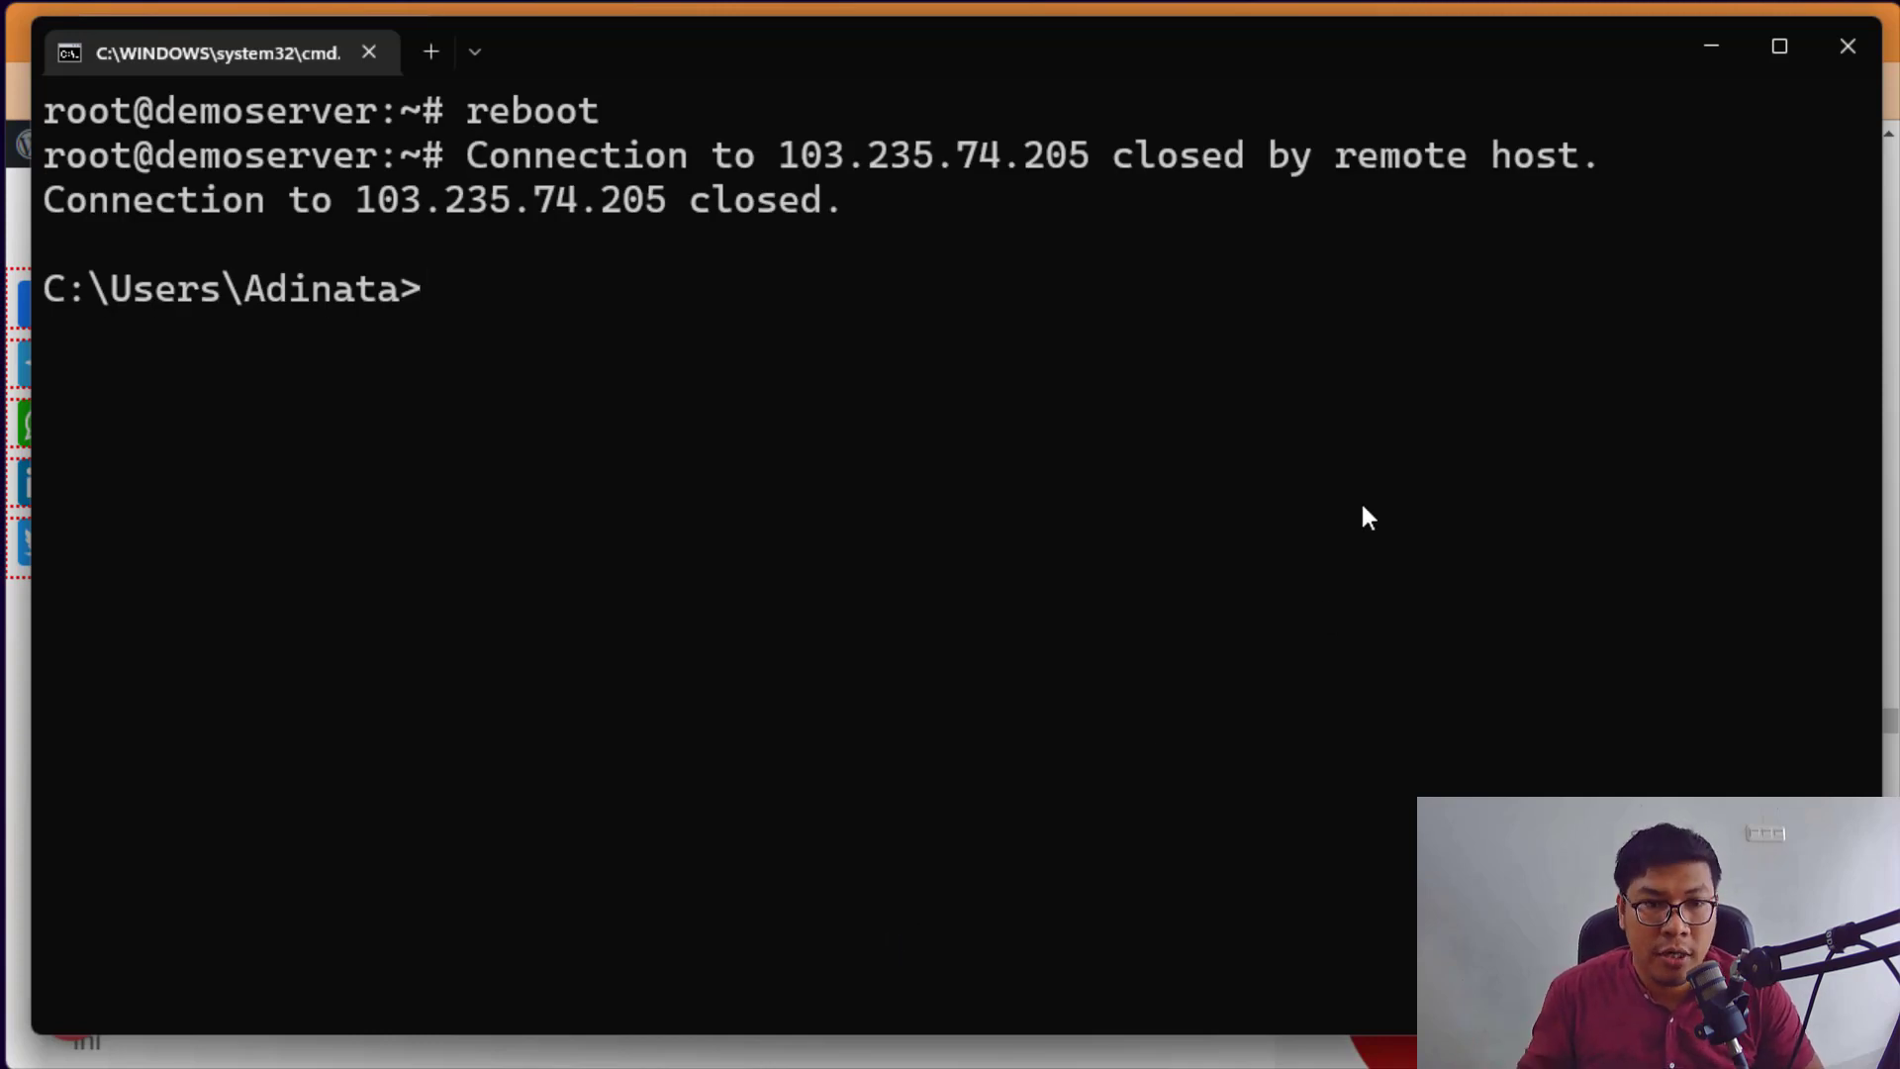
Step: Open the server's web console from the VPSBOX Service Details page
click(1708, 48)
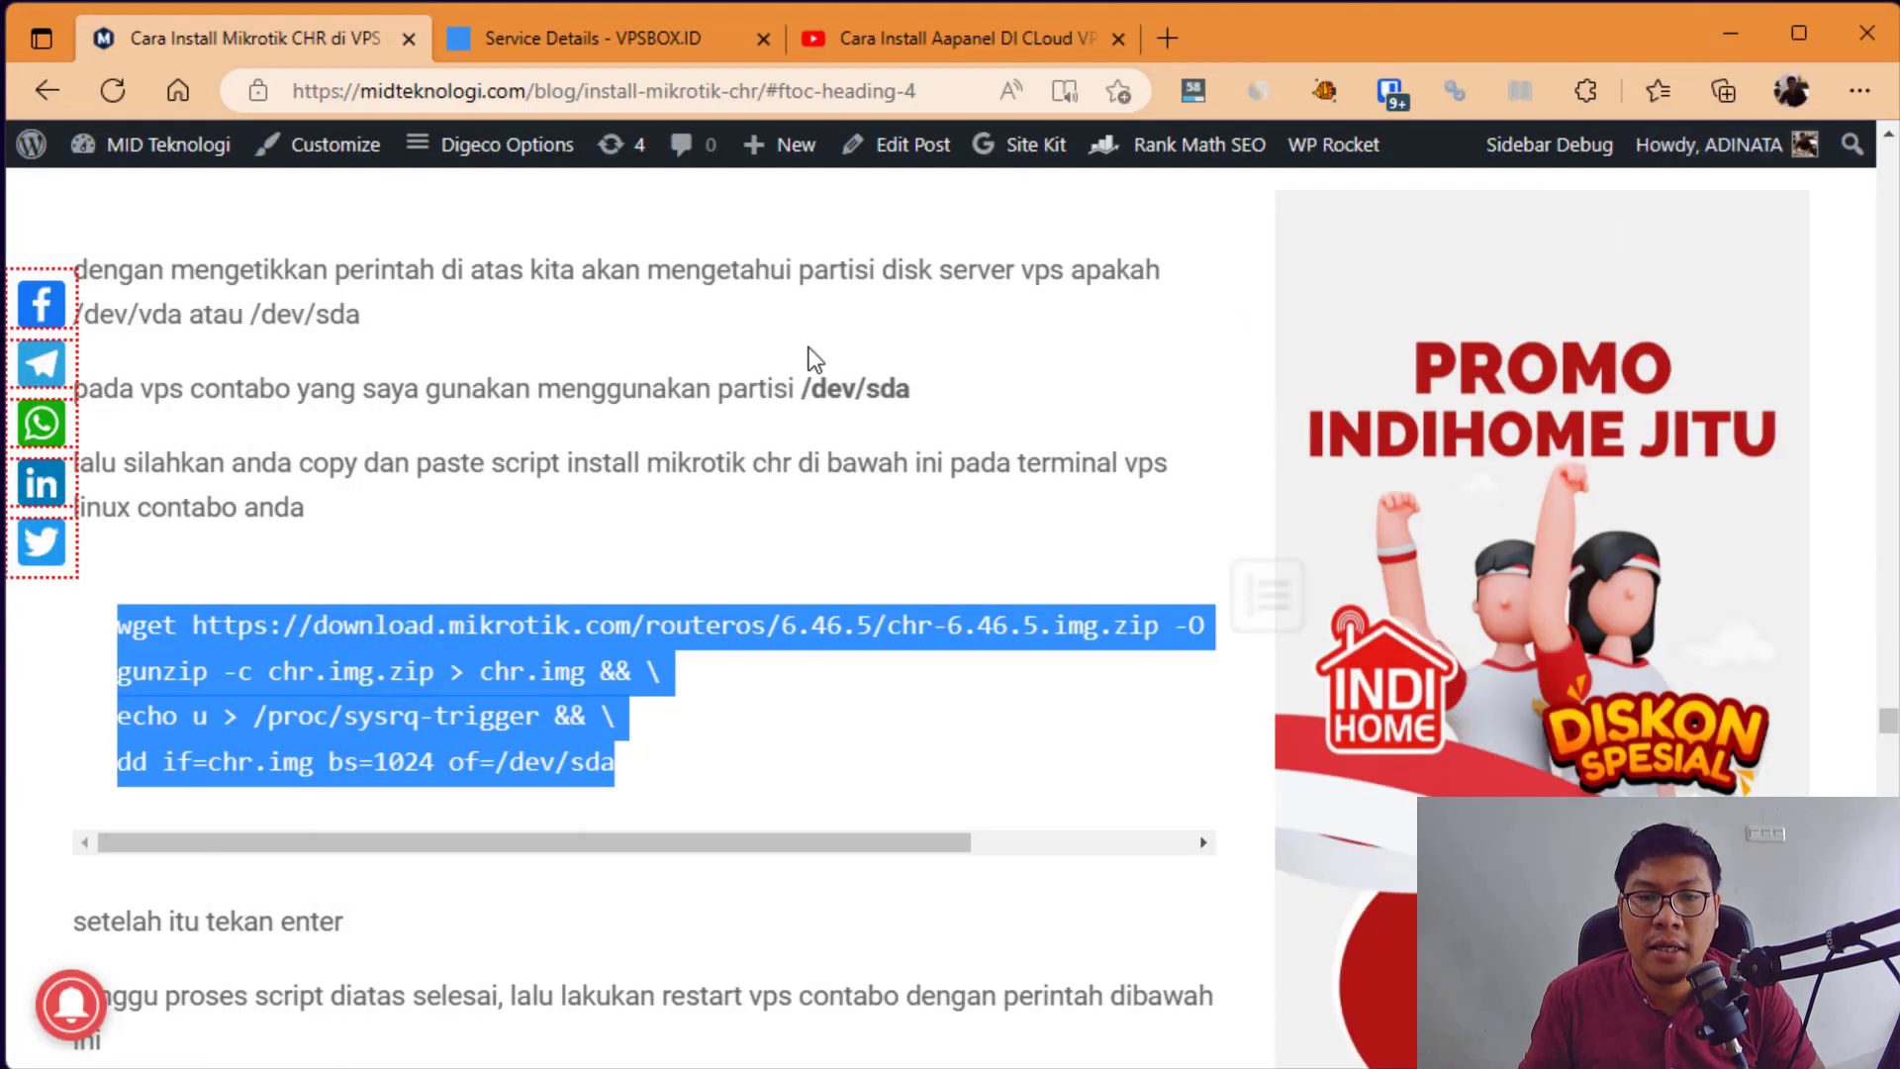
click(655, 25)
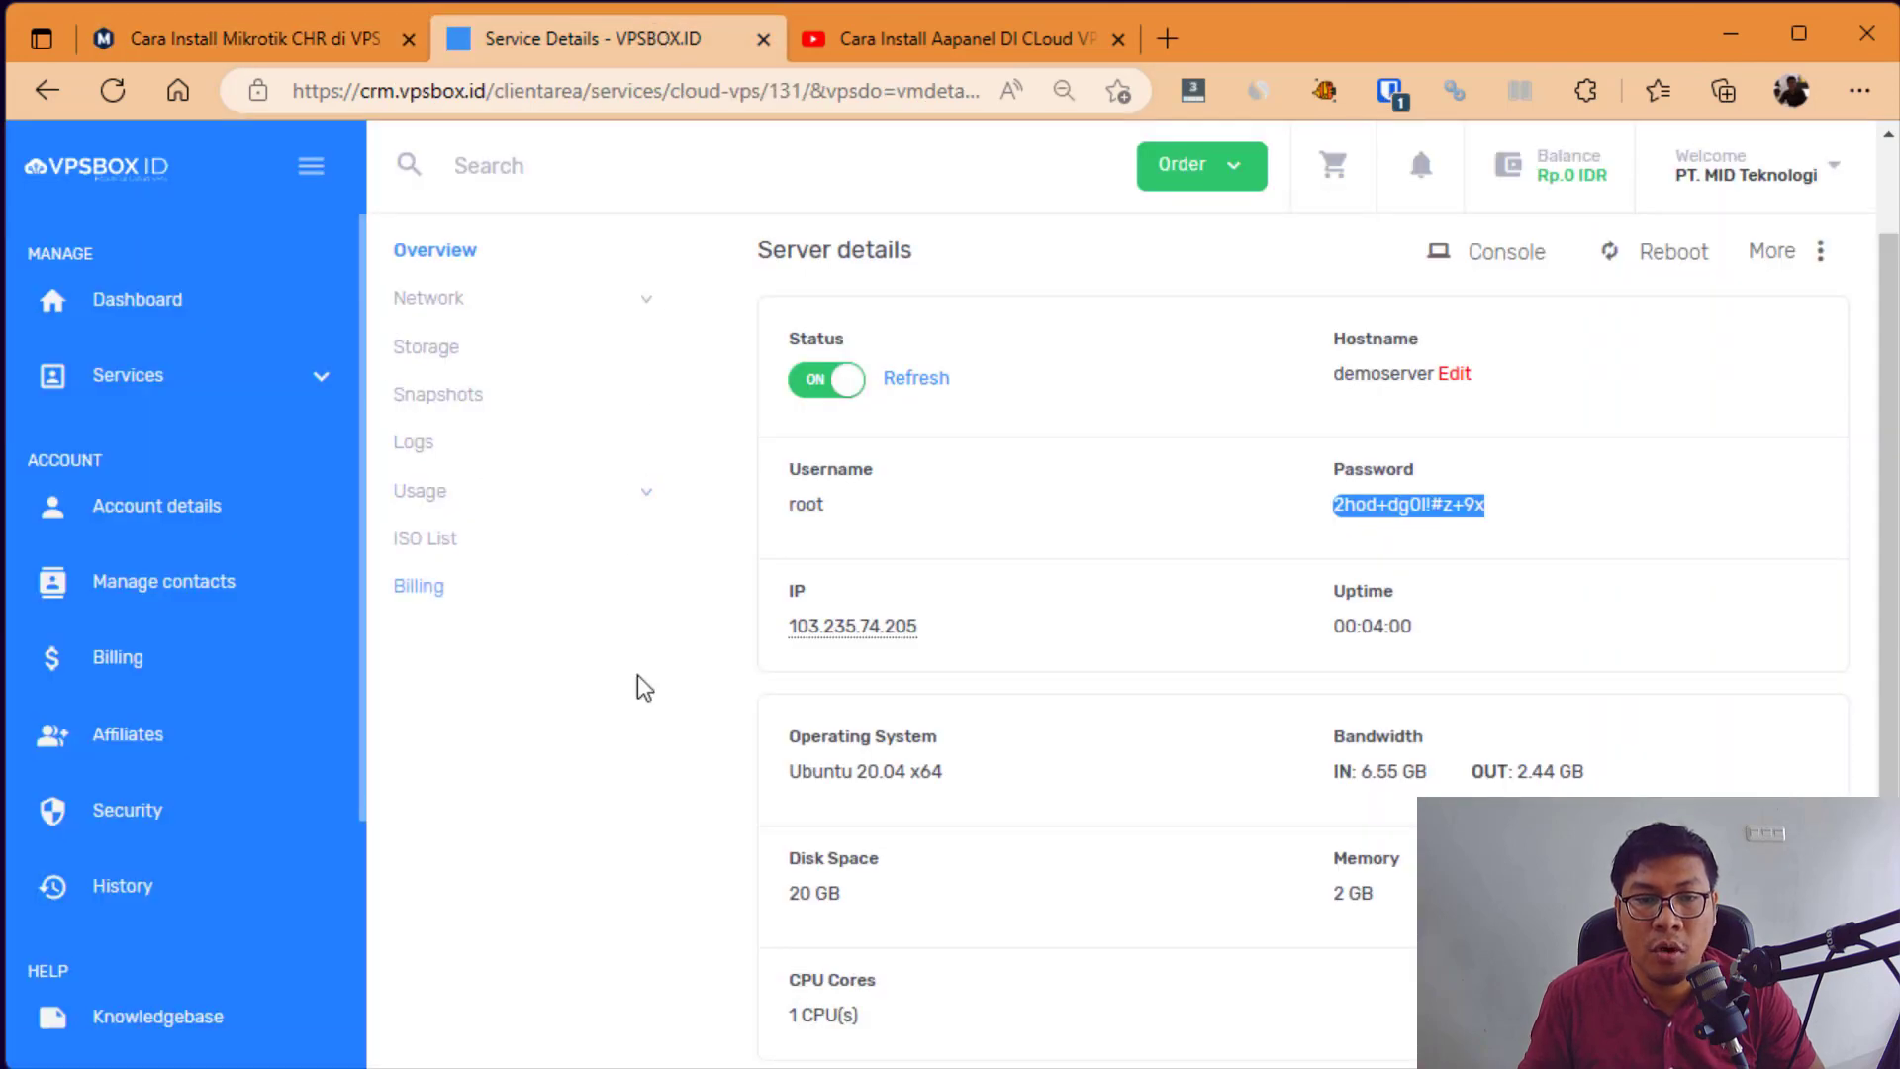
click(1535, 564)
scroll(1501, 307, up, 2)
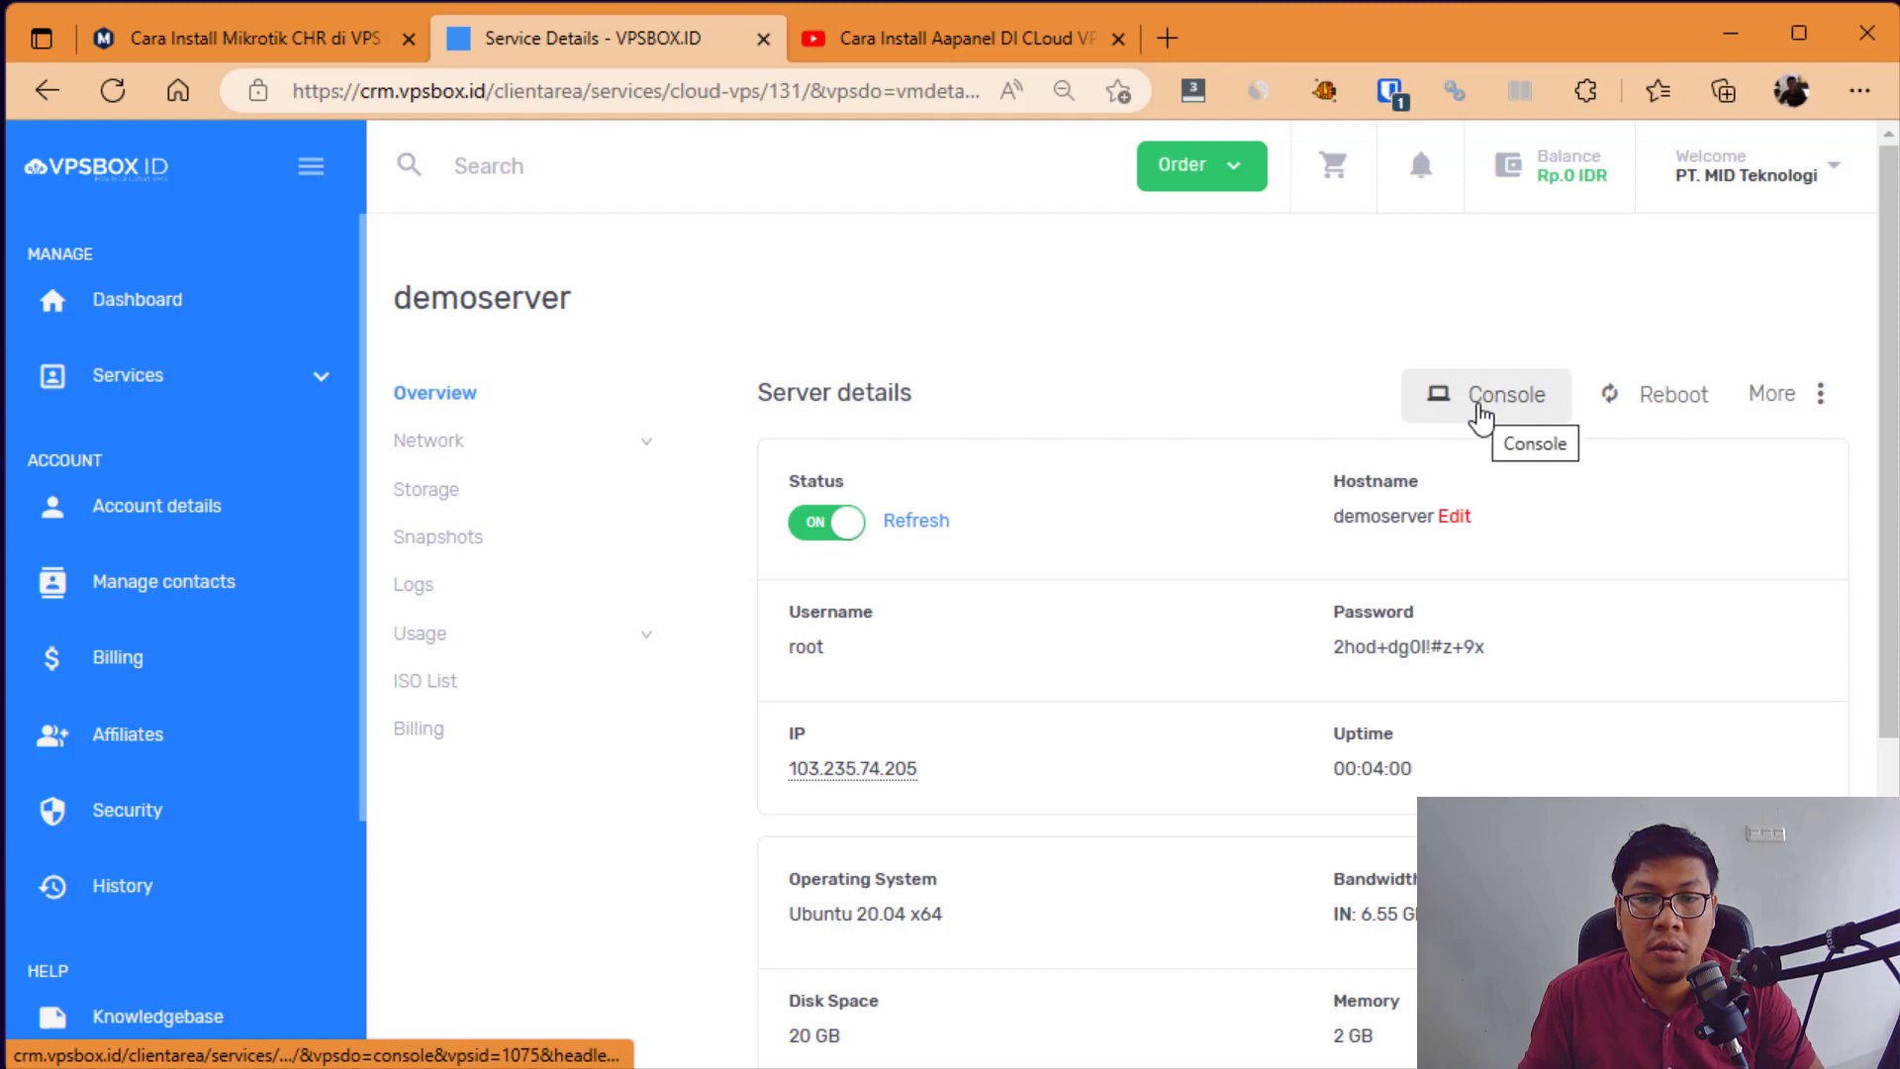
click(1479, 411)
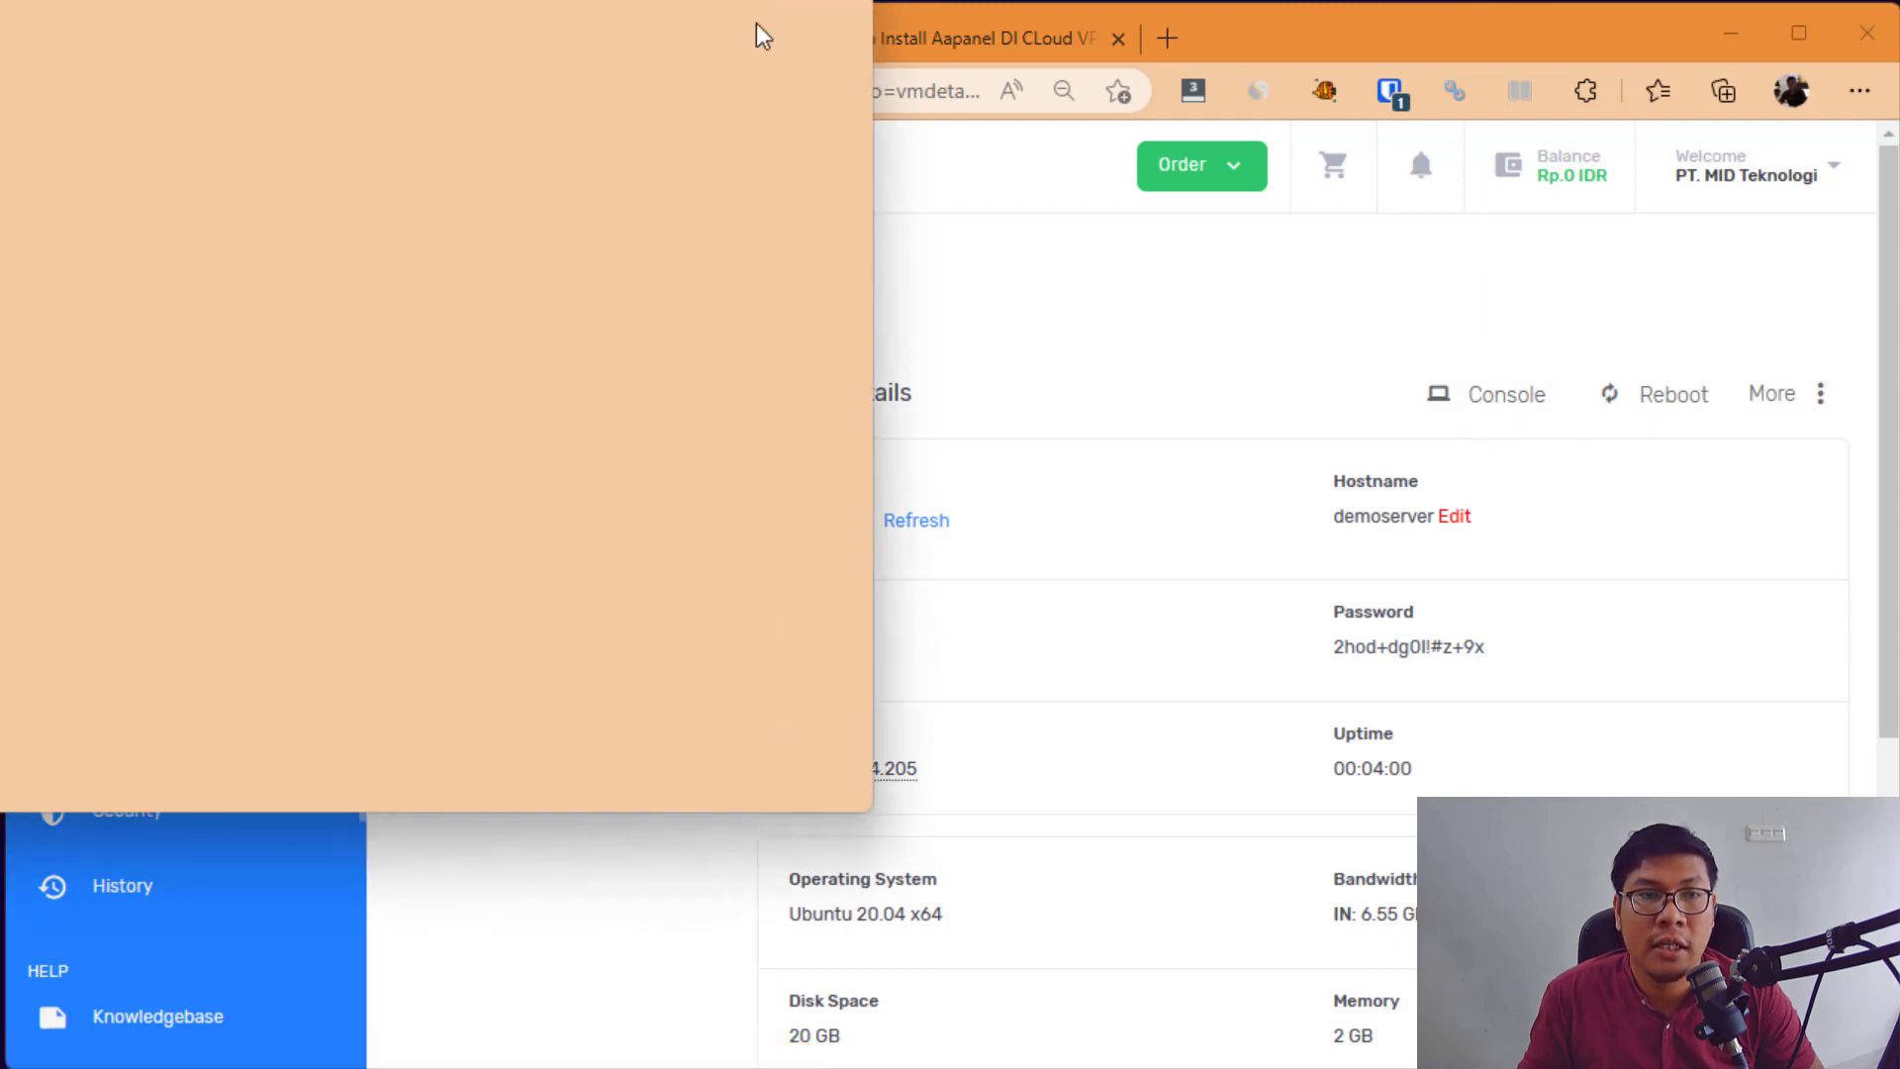
drag(755, 30, 1136, 68)
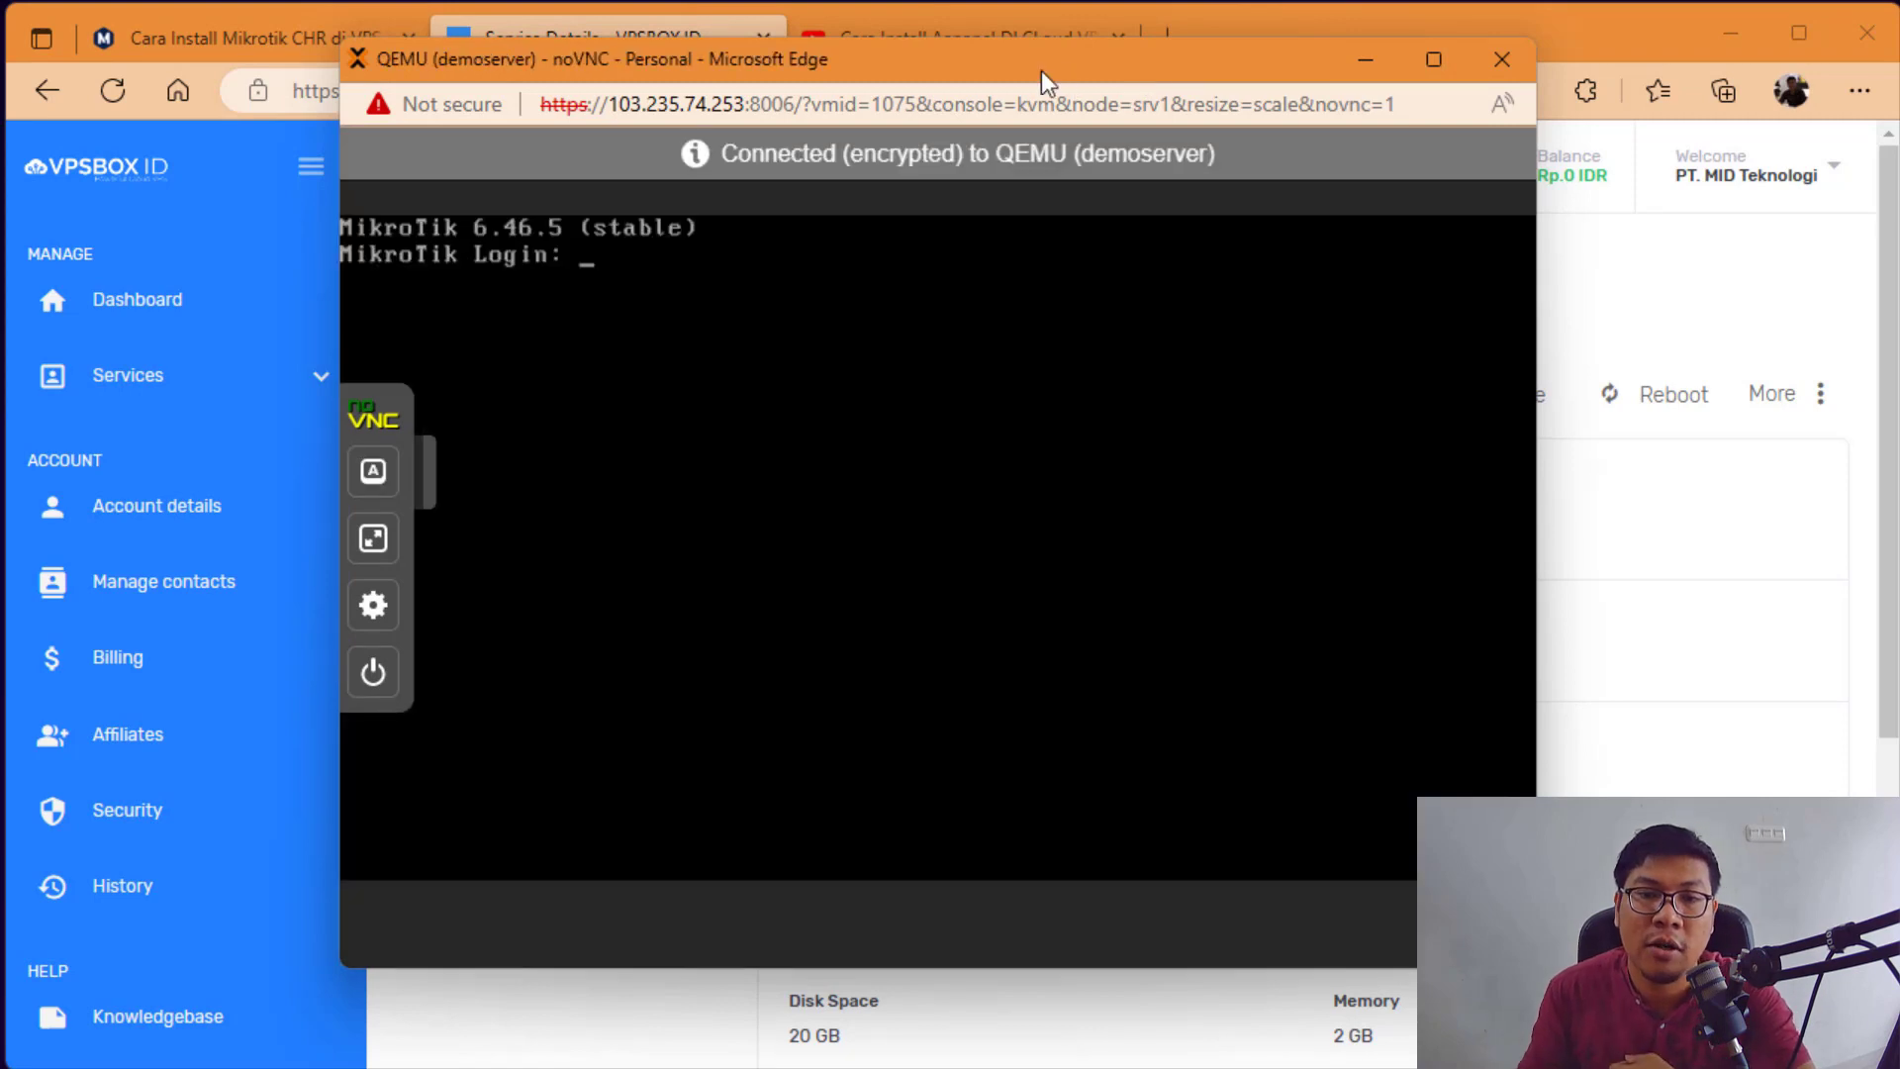
drag(1041, 69, 942, 55)
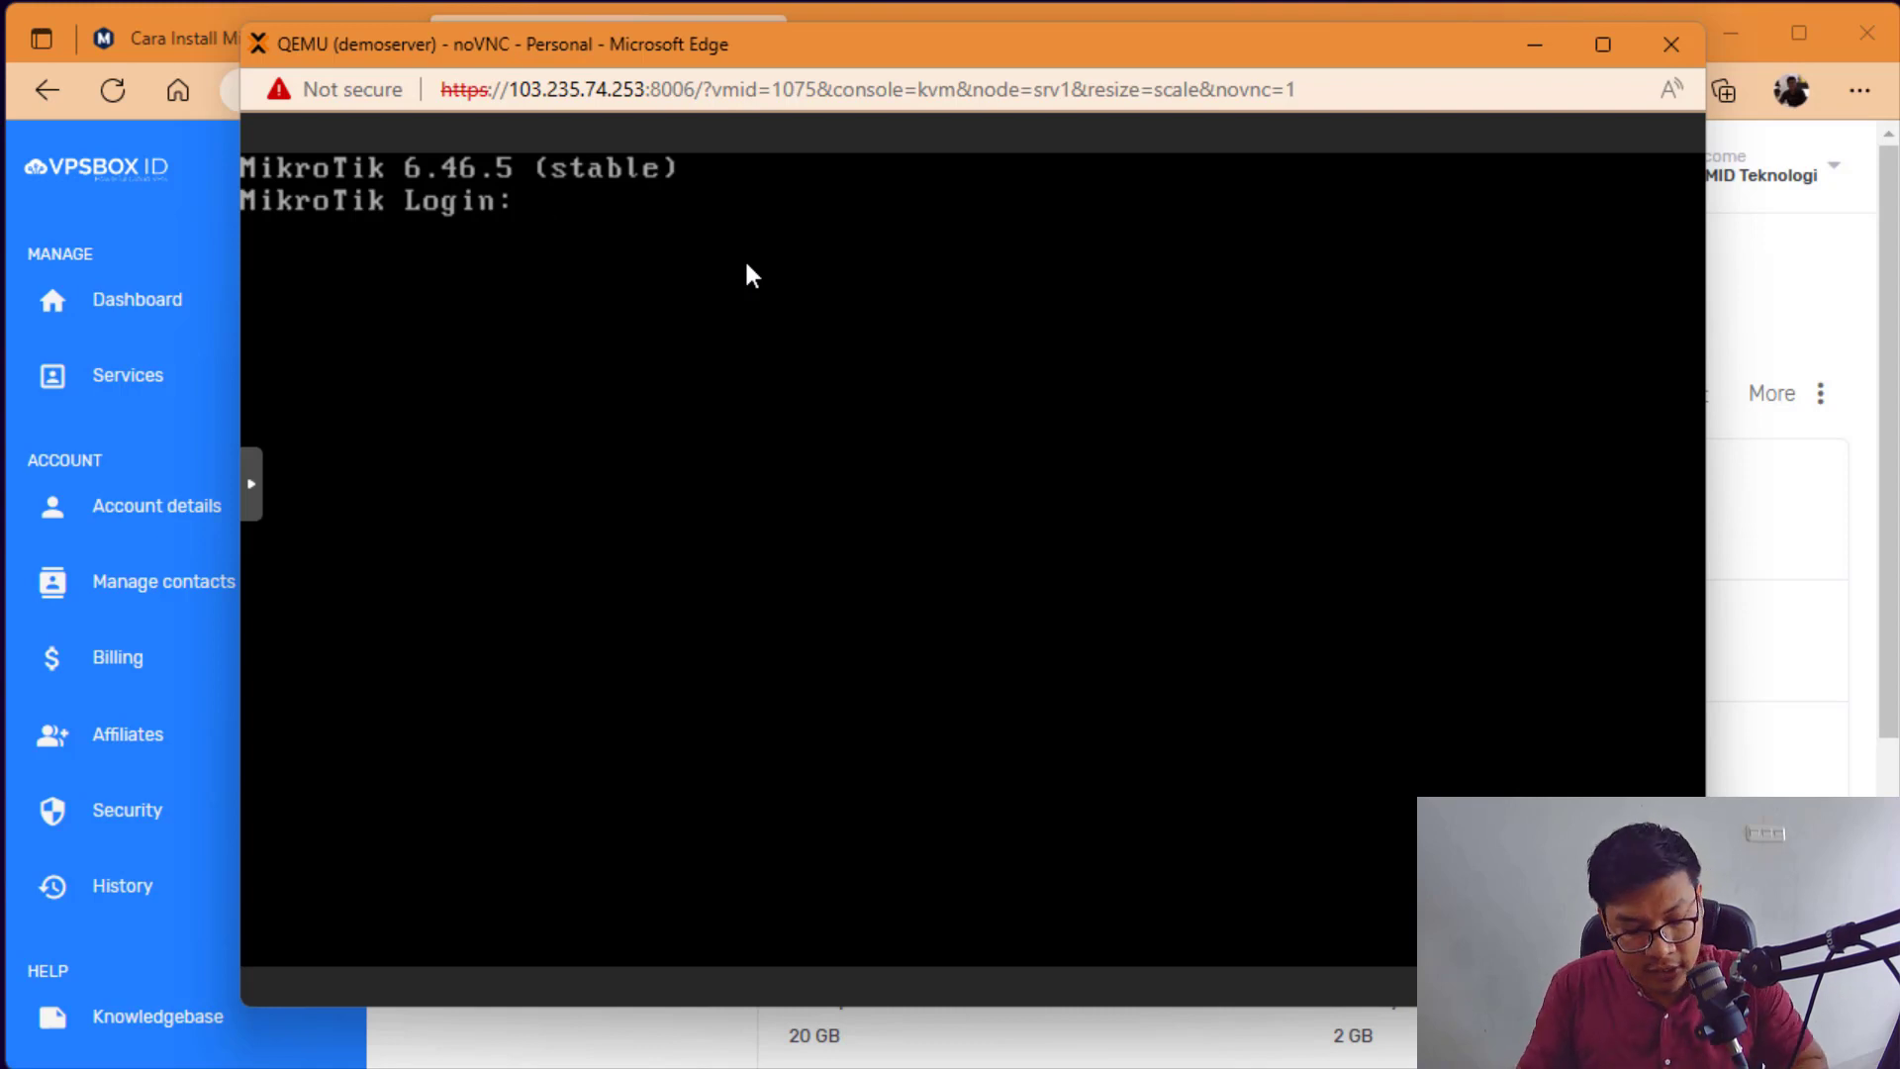
Step: Log in to RouterOS as admin with a blank password and decline the license
text(admin)
key(Return)
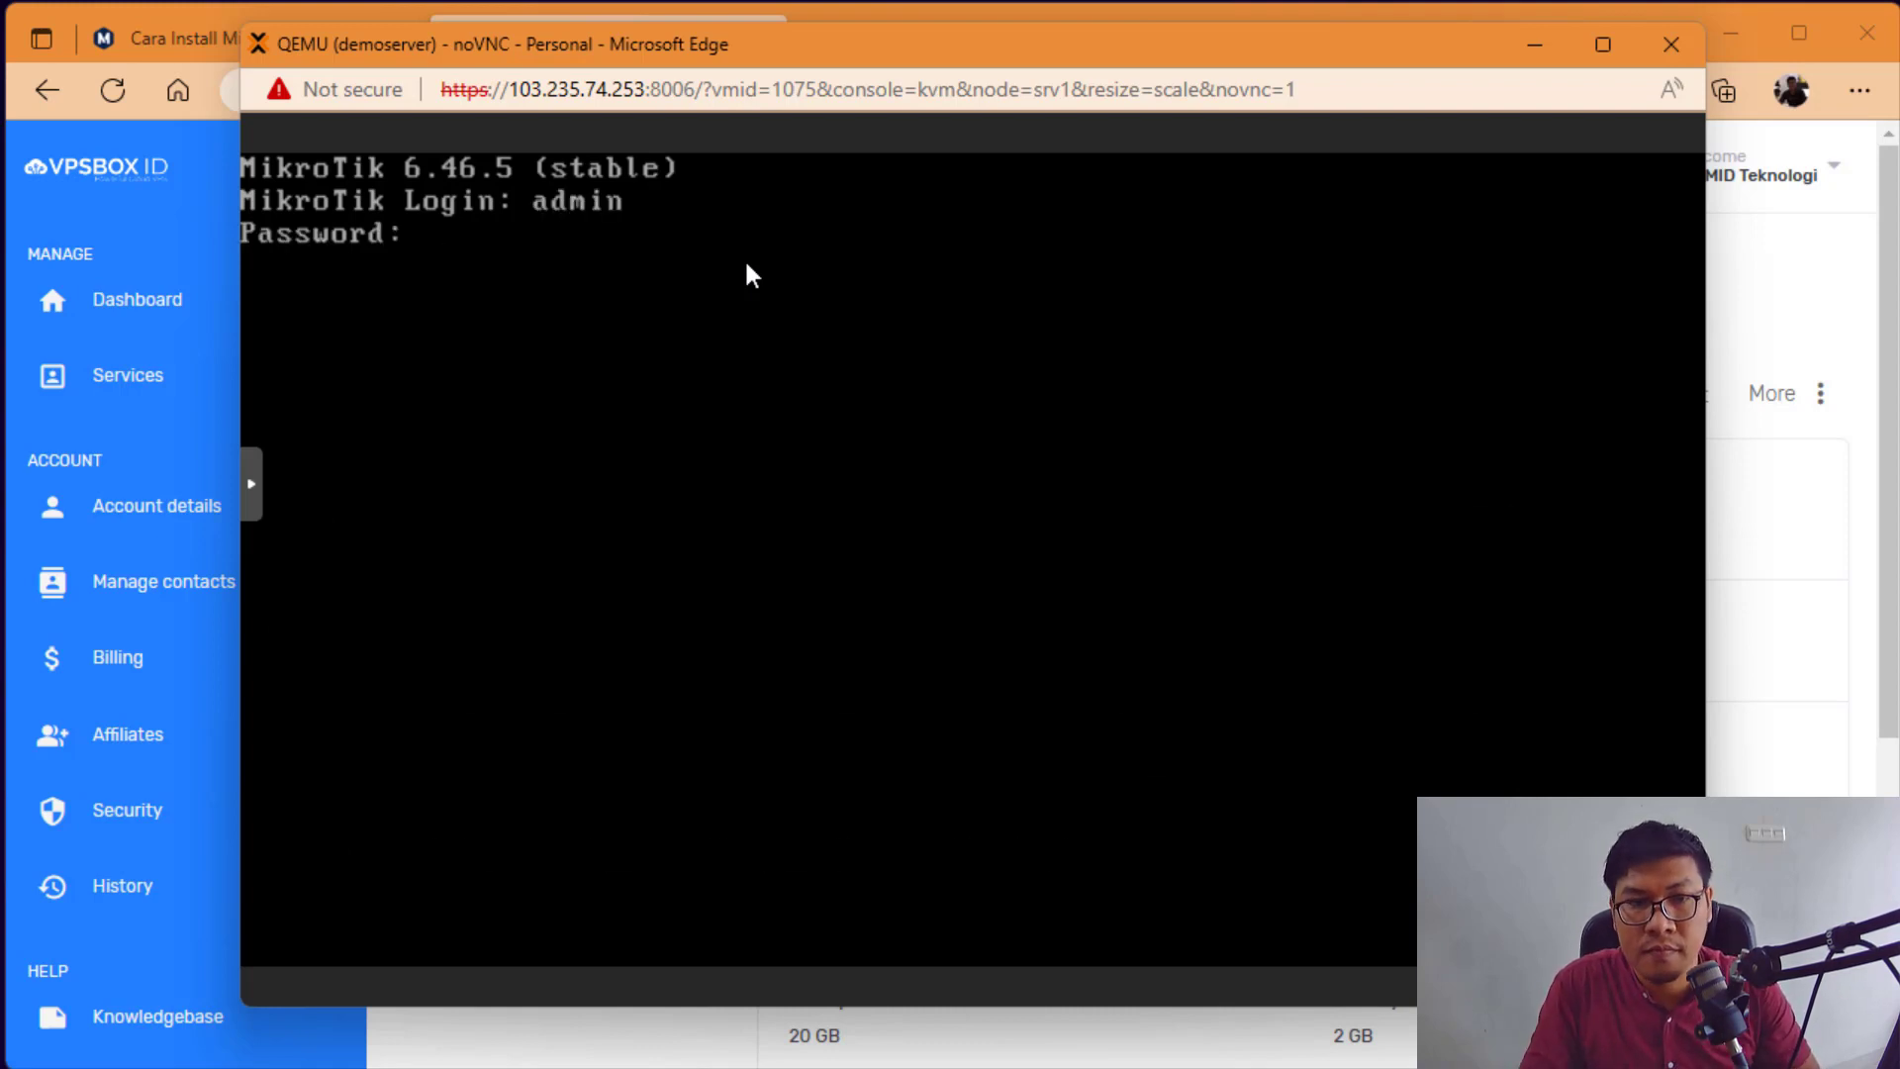
key(Return)
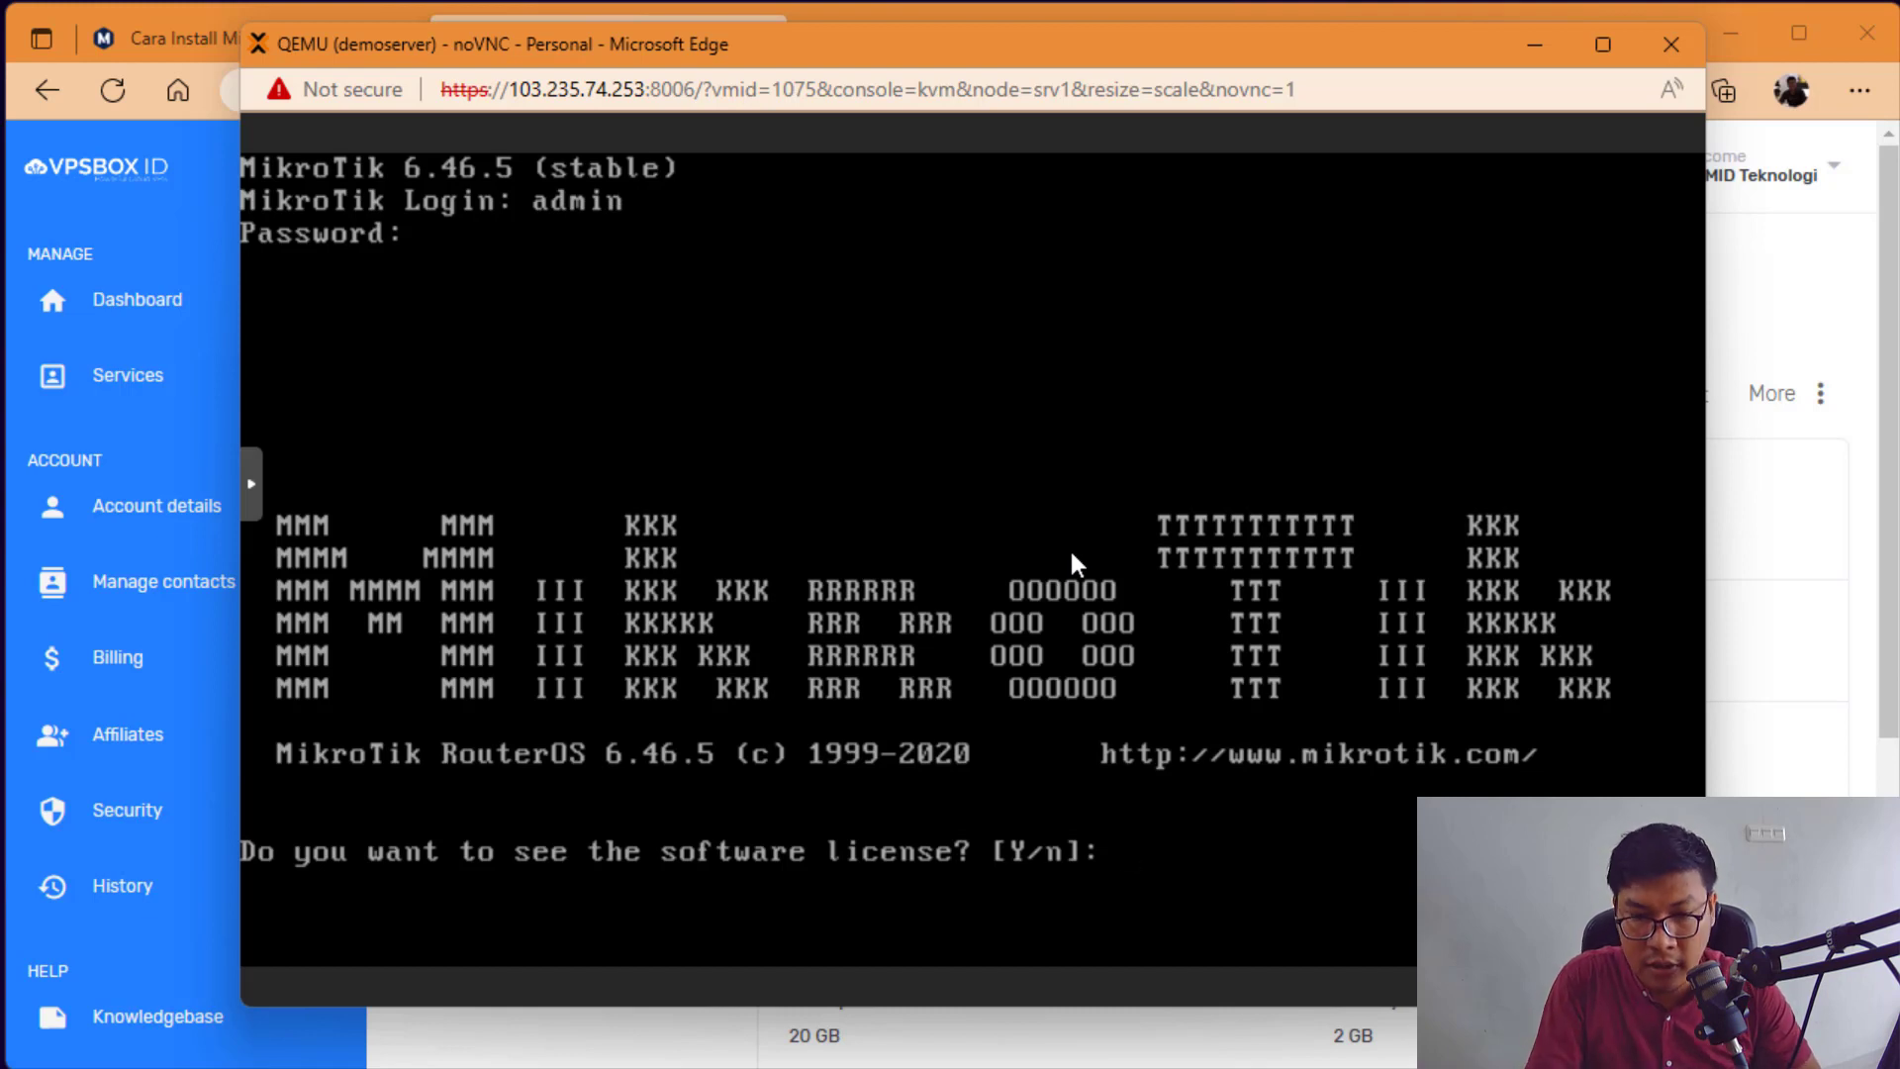
text(n)
key(Return)
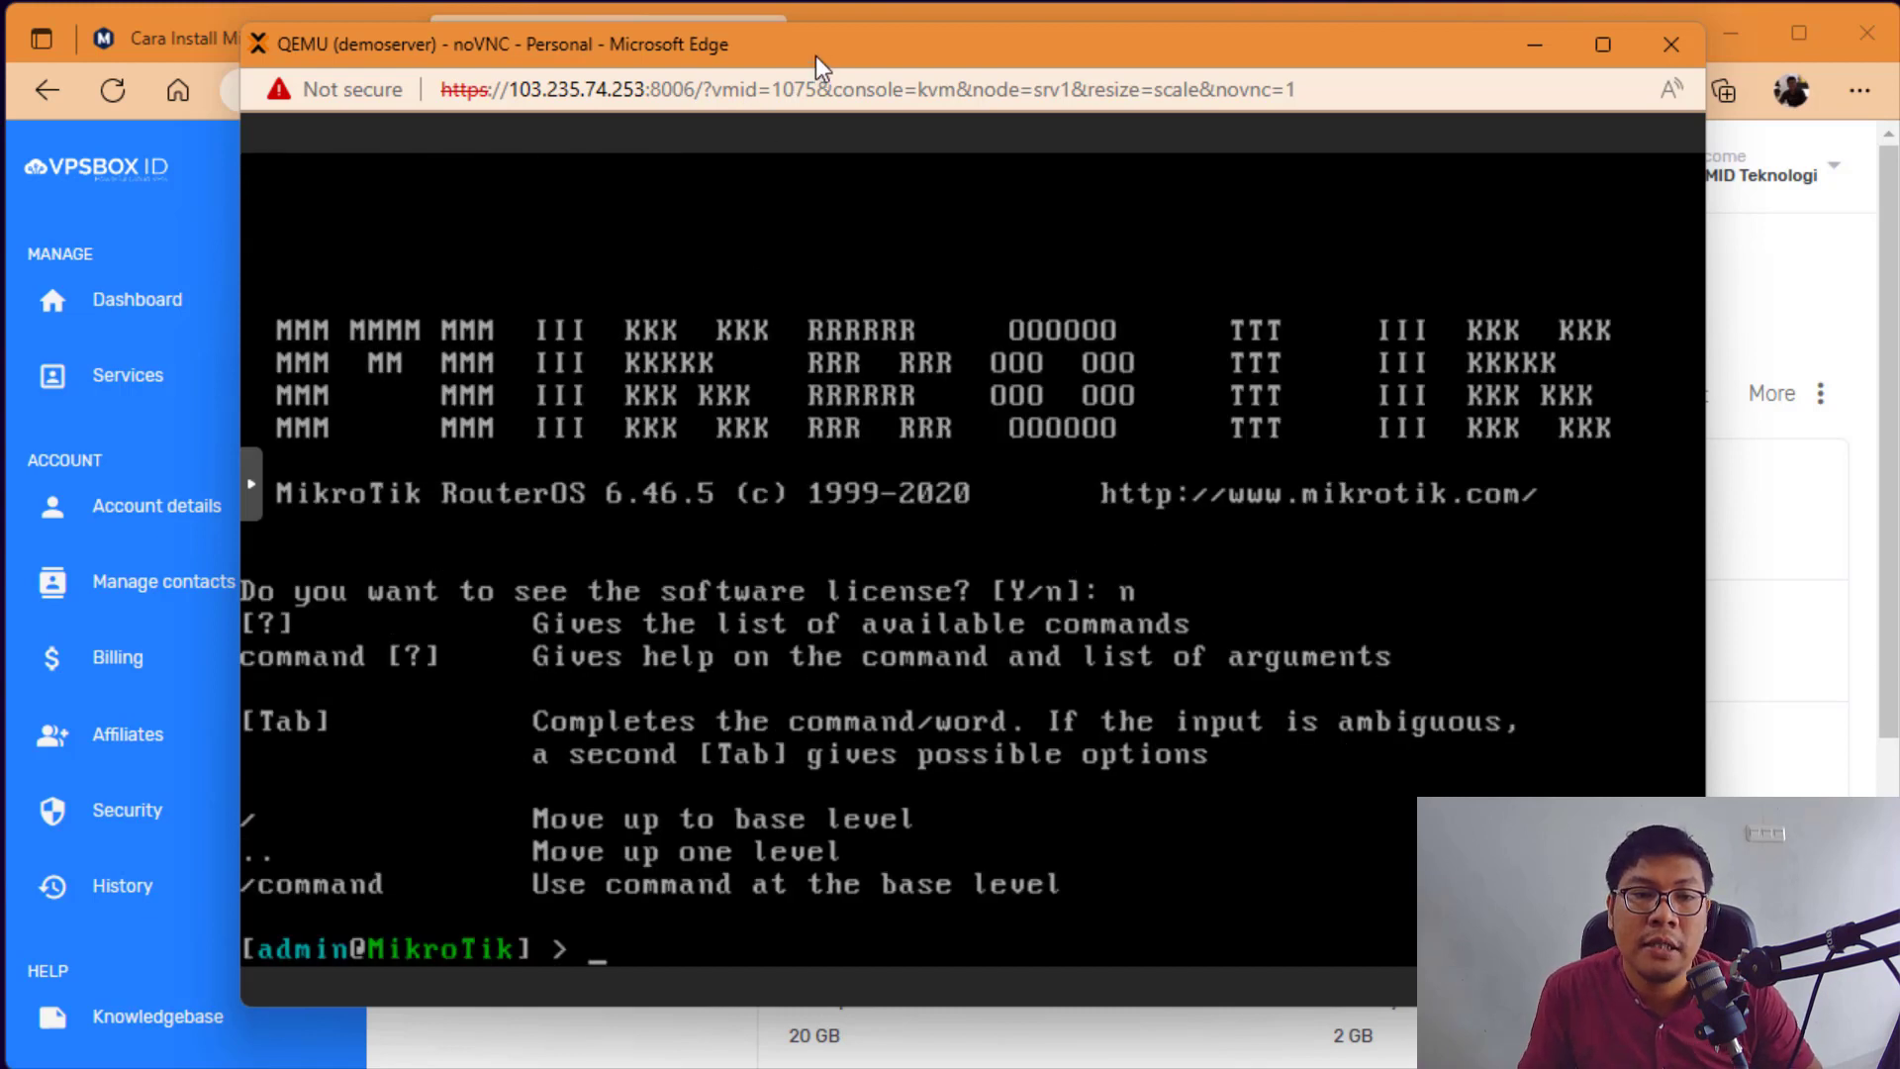
drag(815, 56, 782, 31)
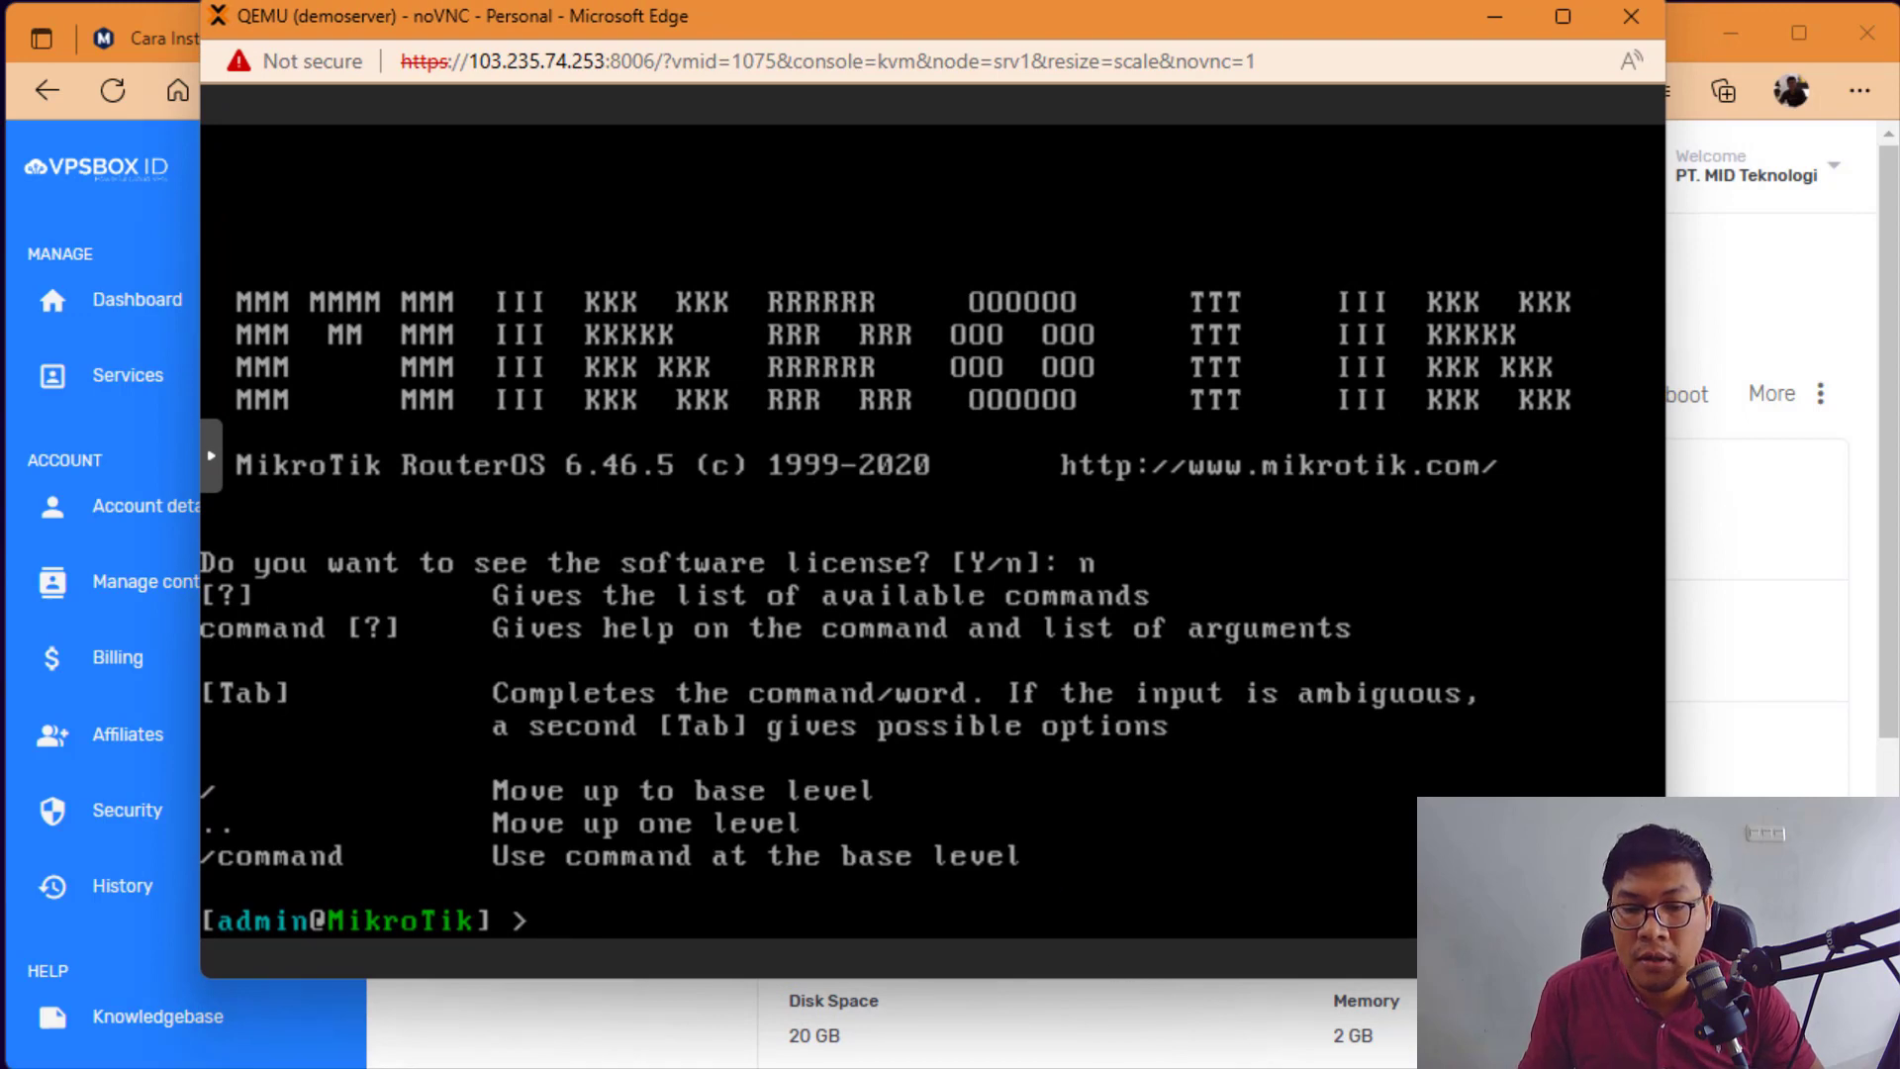
key(alt+Tab)
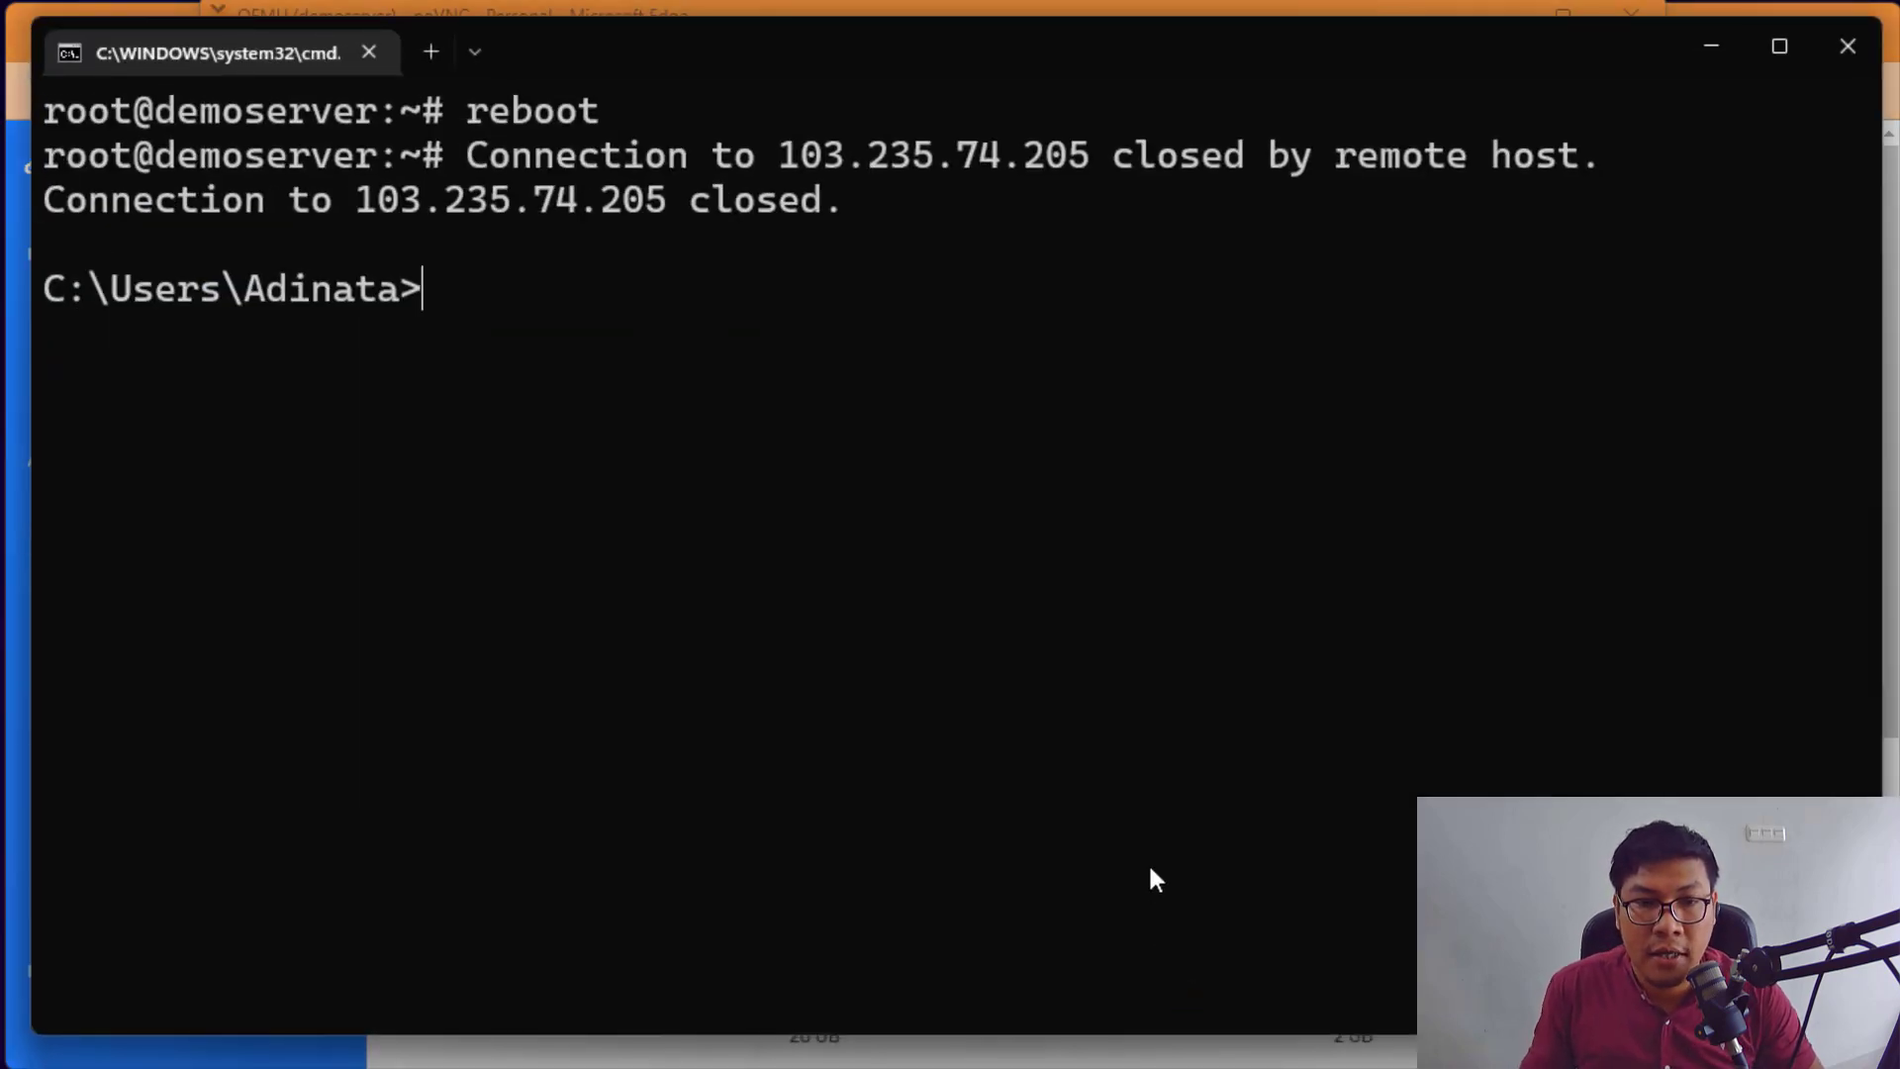
Step: Copy 103.235.74.205 from the output and ping it, getting Destination host unreachable replies
drag(364, 204, 599, 212)
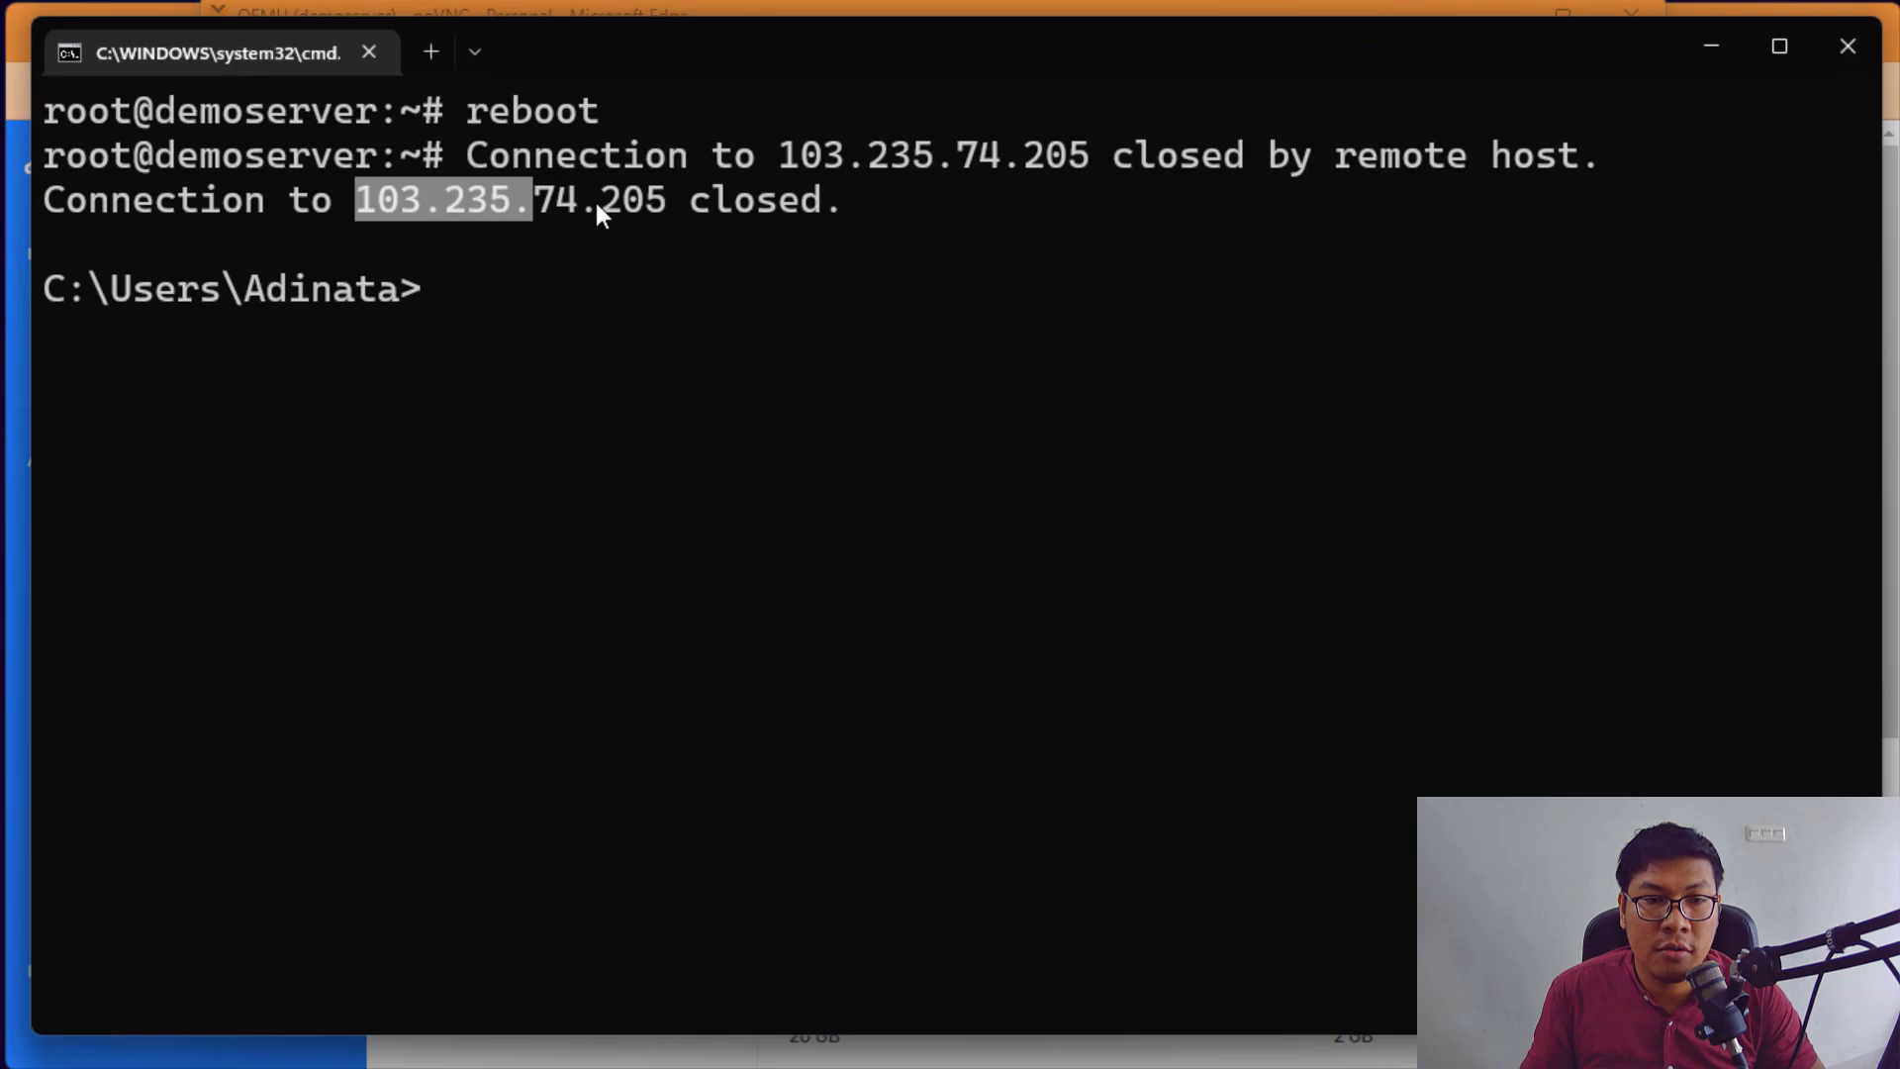
right_click(653, 204)
text(ping)
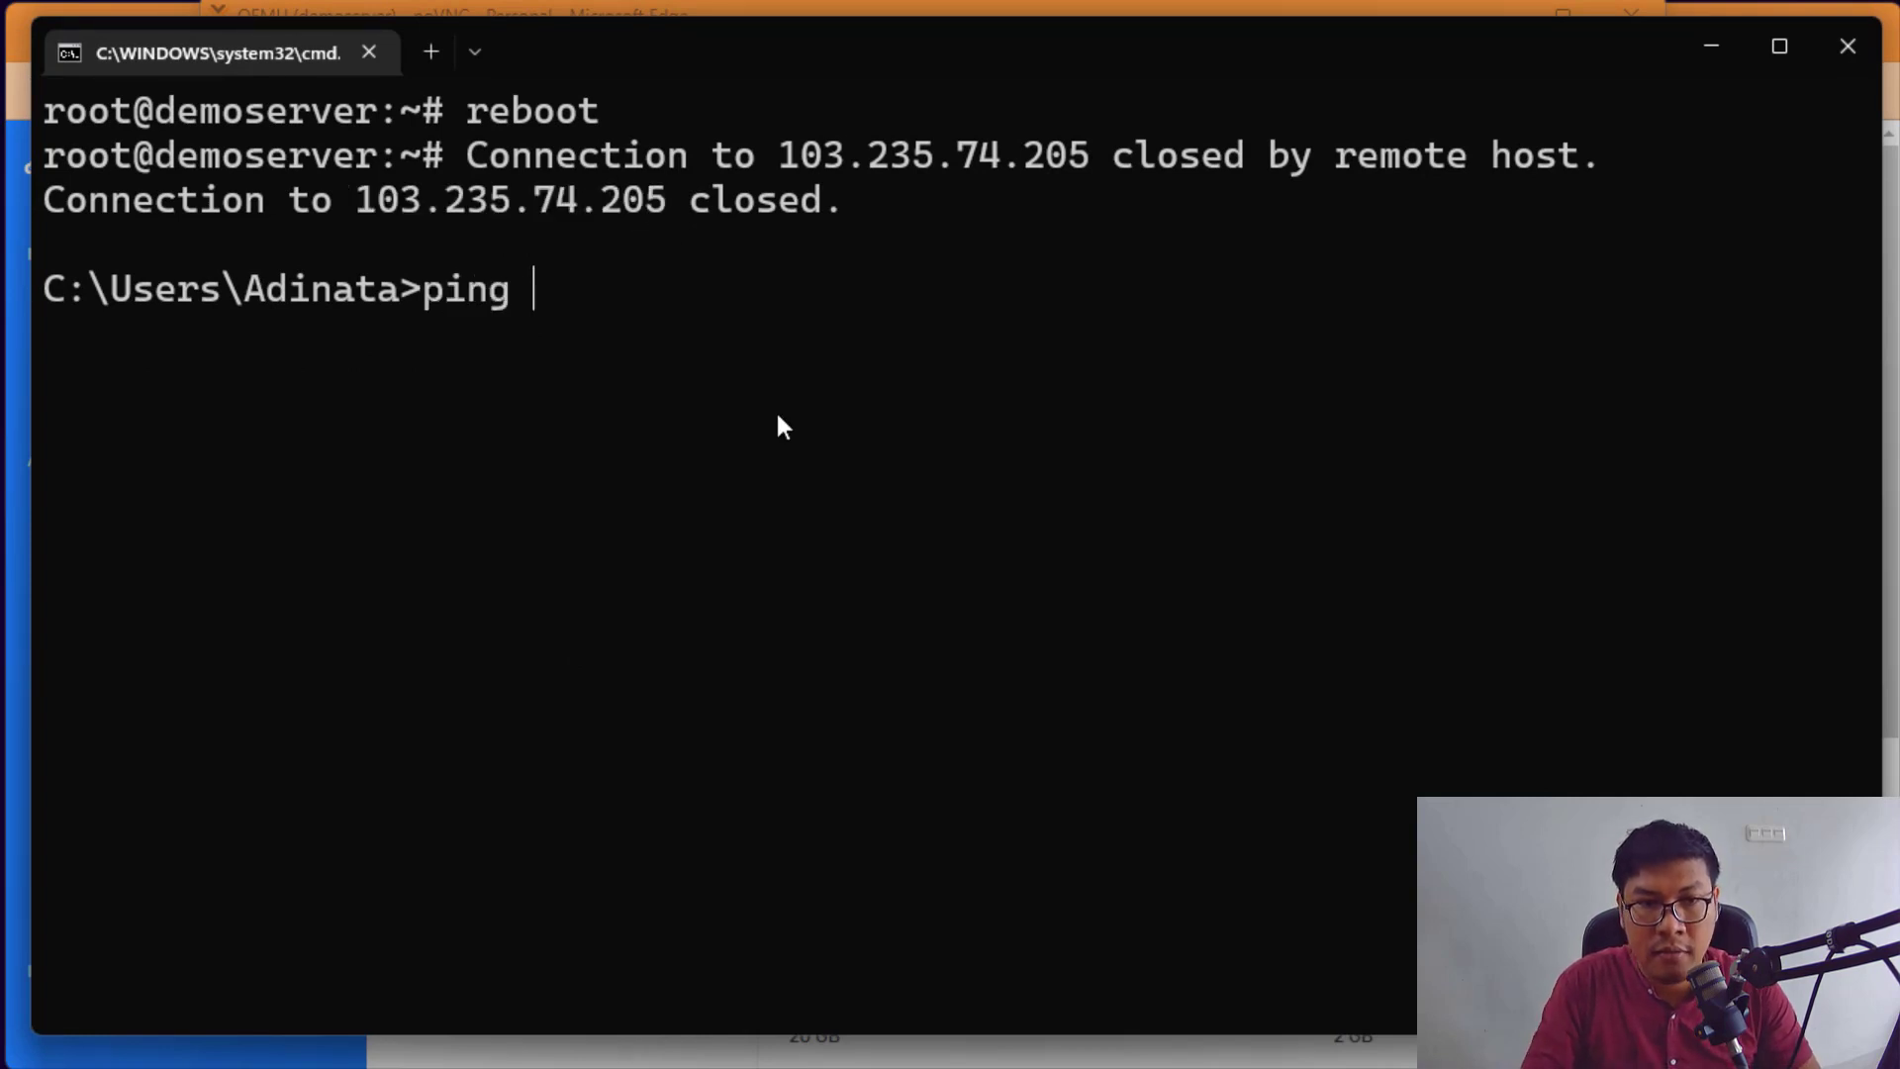
text(103.235.74.205)
key(Return)
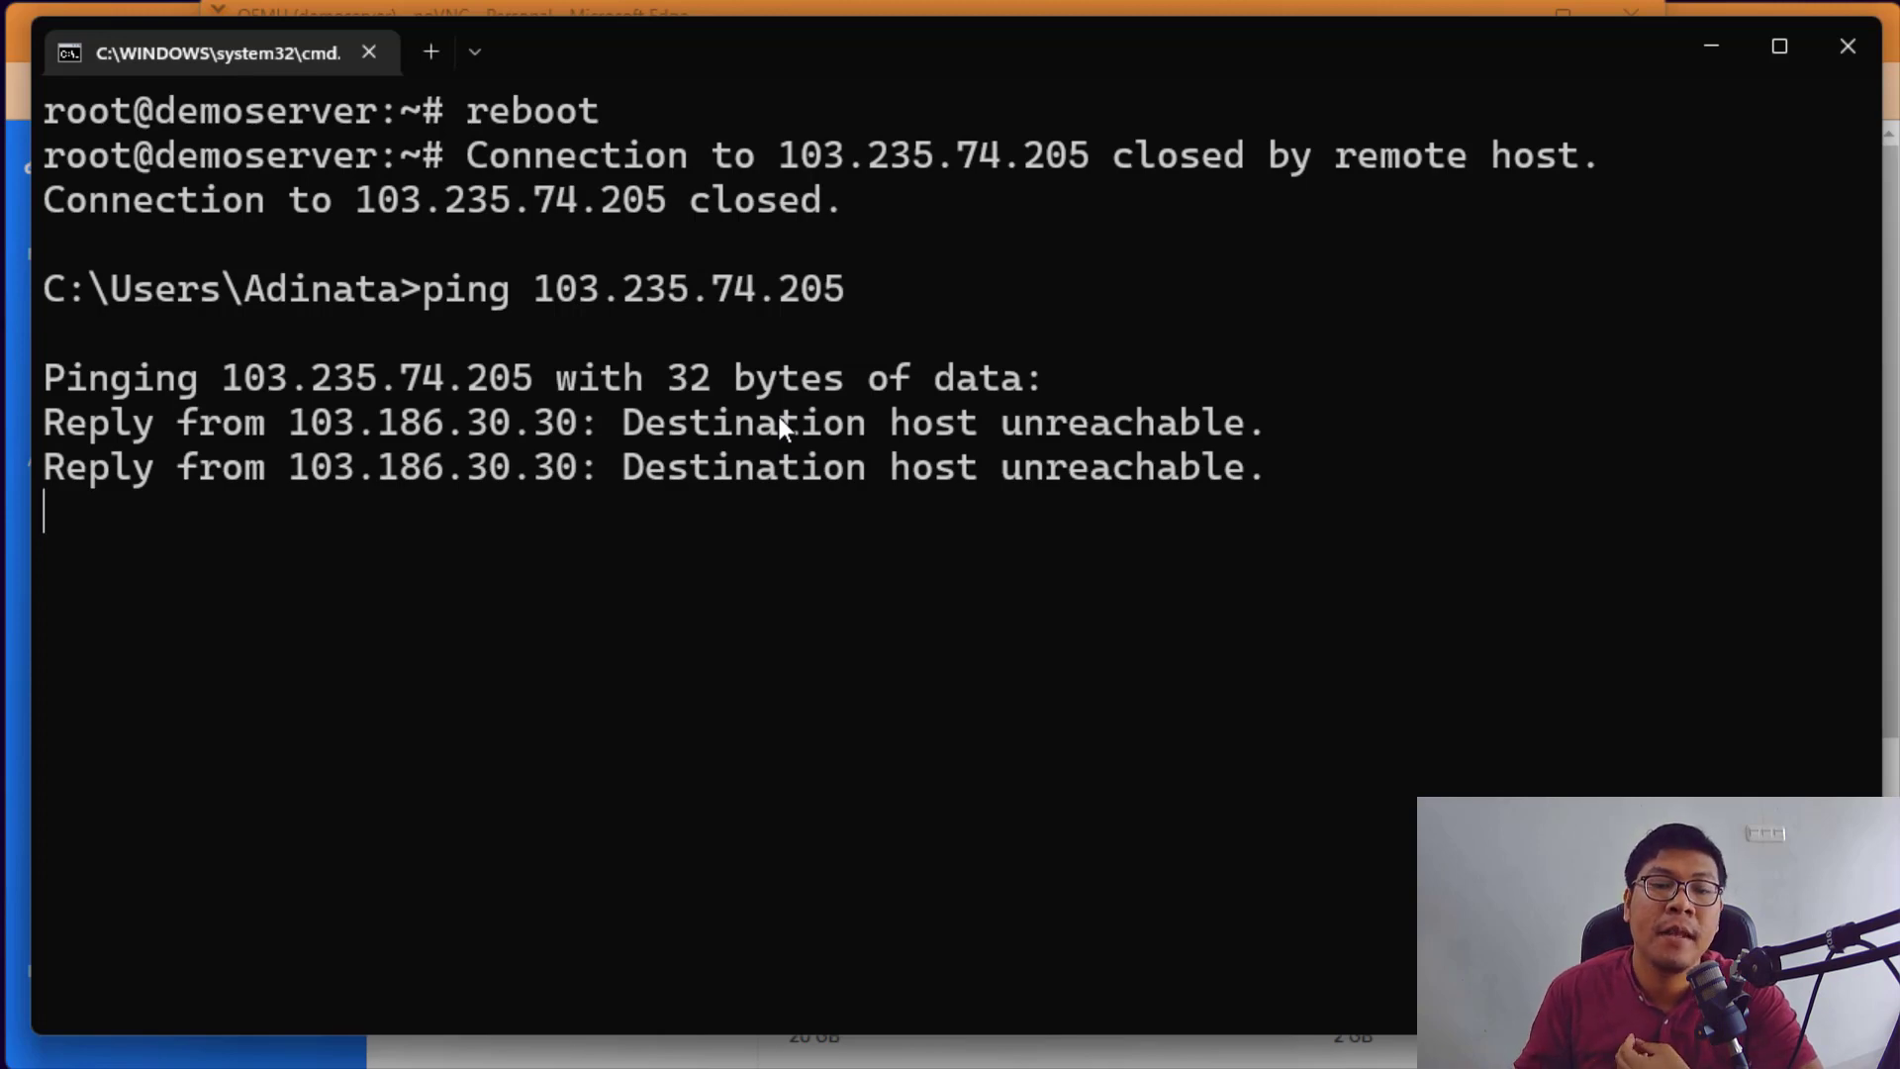
Step: Run 'ip address print' and 'ip route print' in RouterOS, both returning empty lists
click(1707, 46)
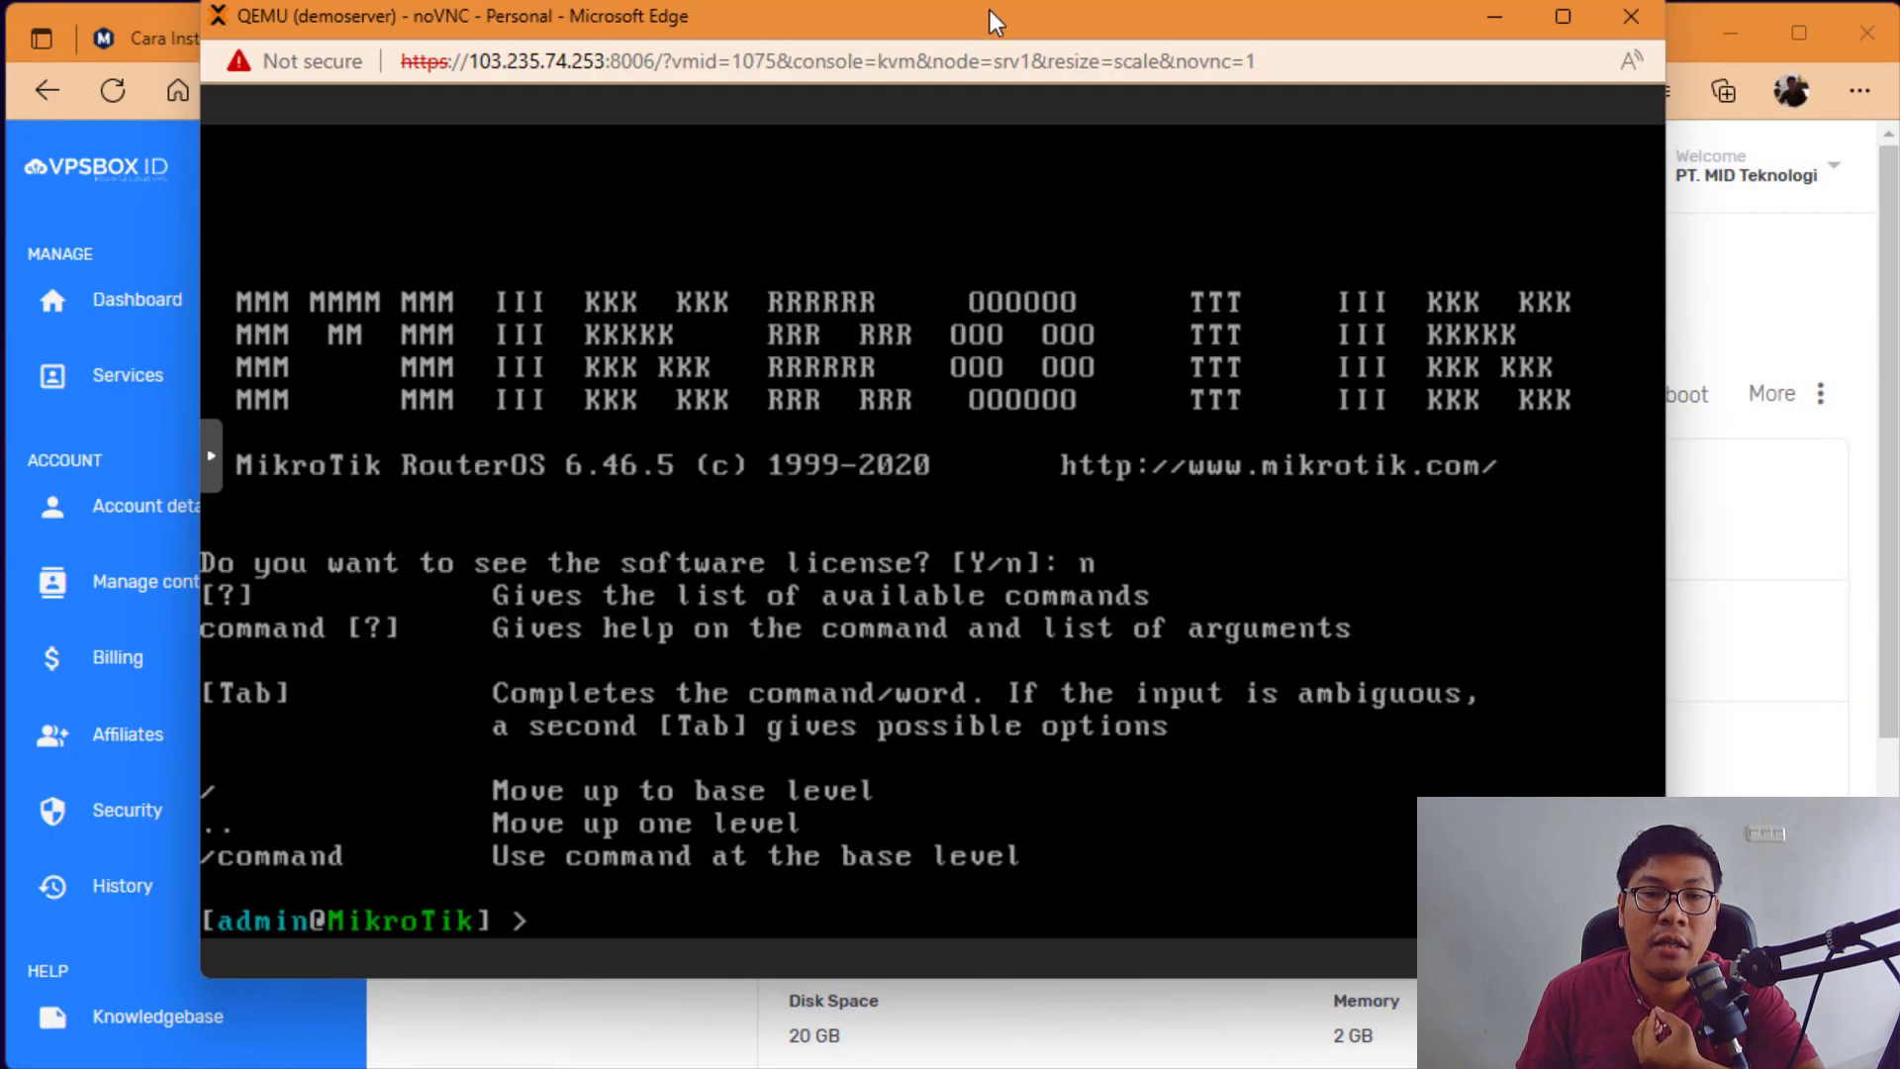
drag(989, 9, 967, 13)
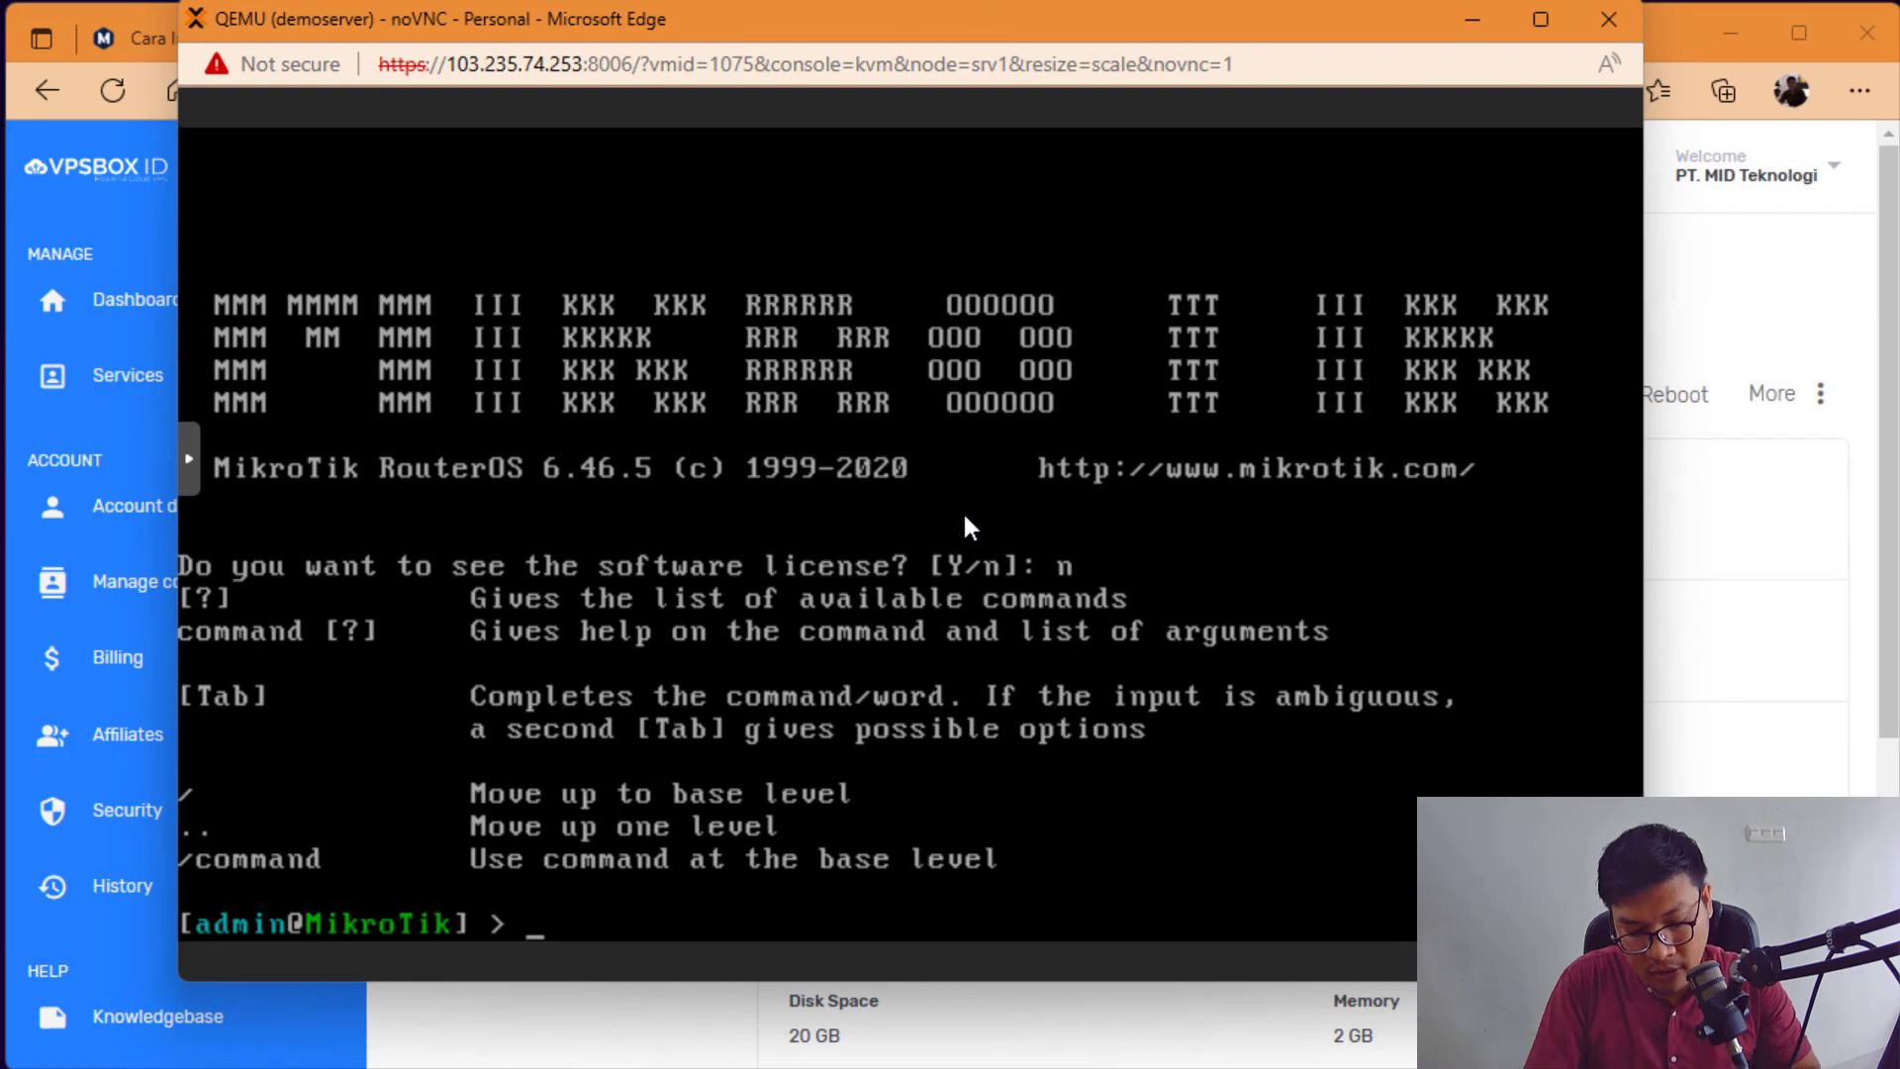
text(ip address print)
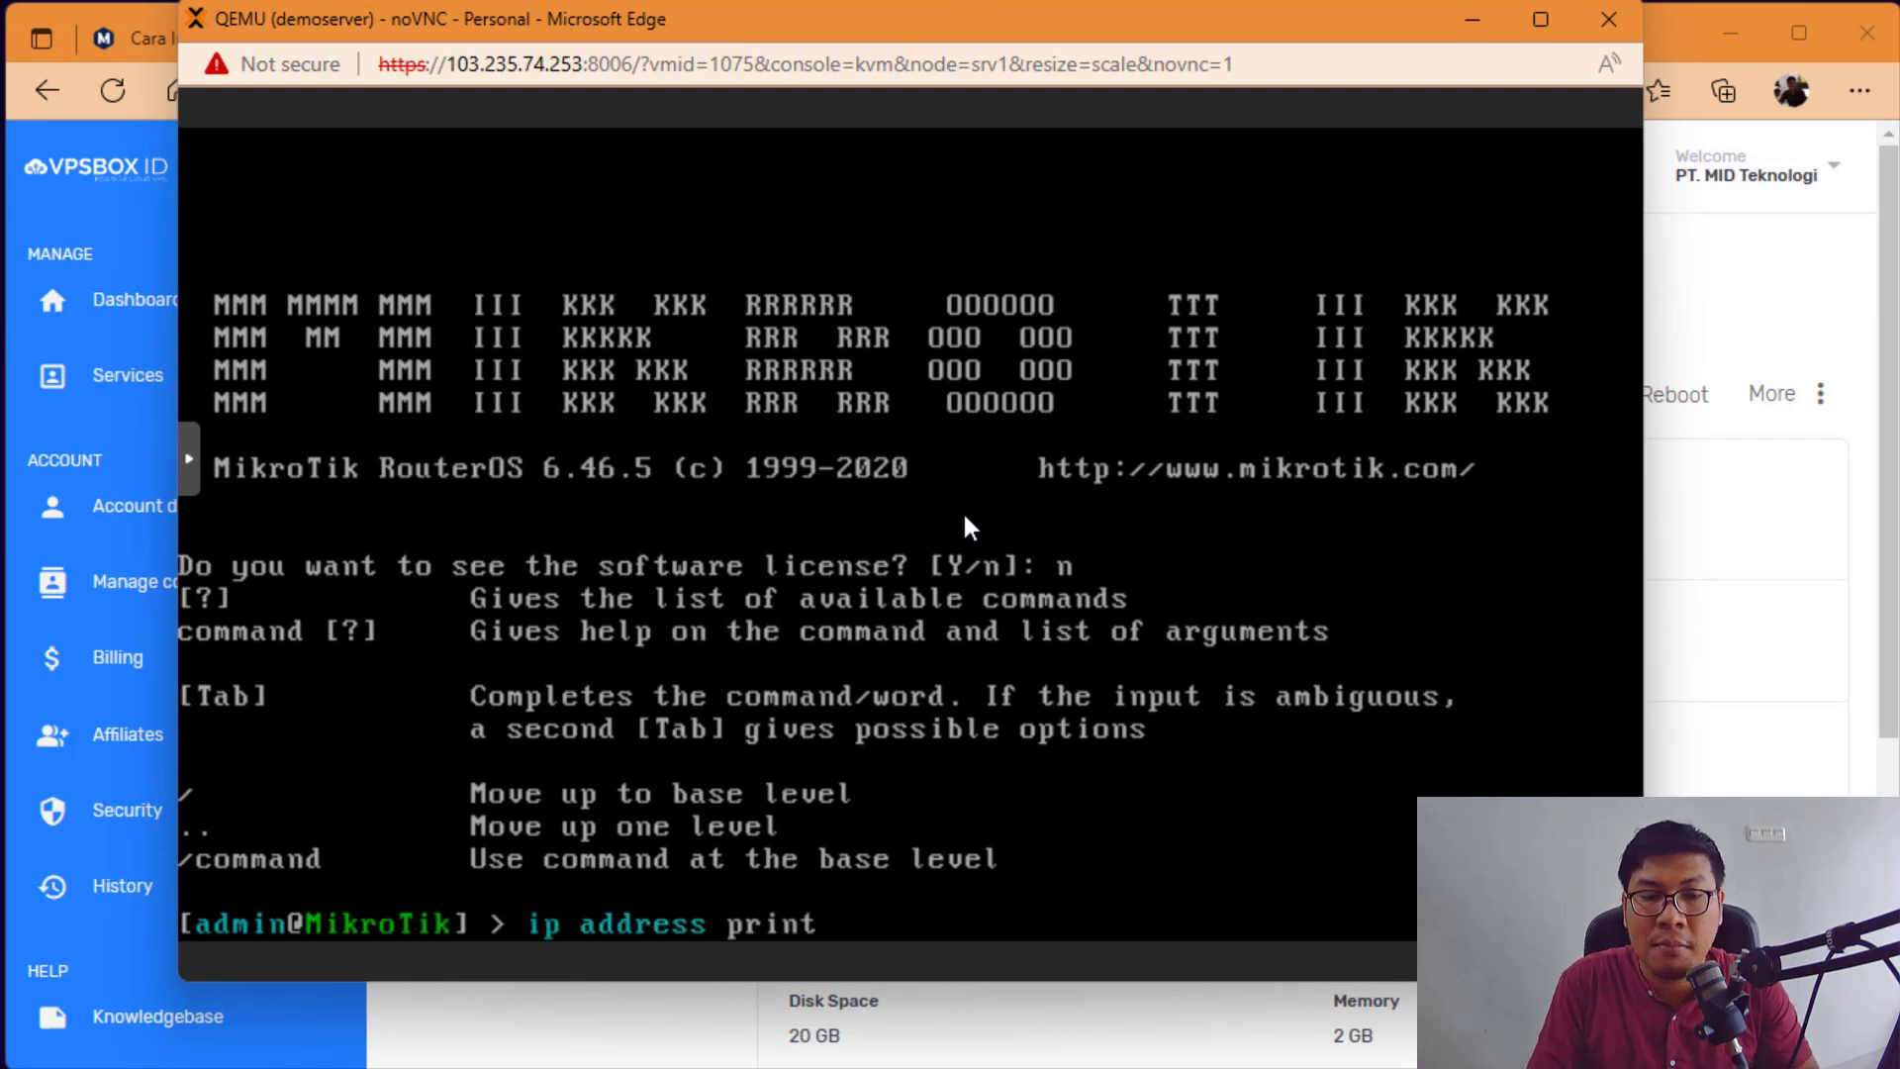
key(Return)
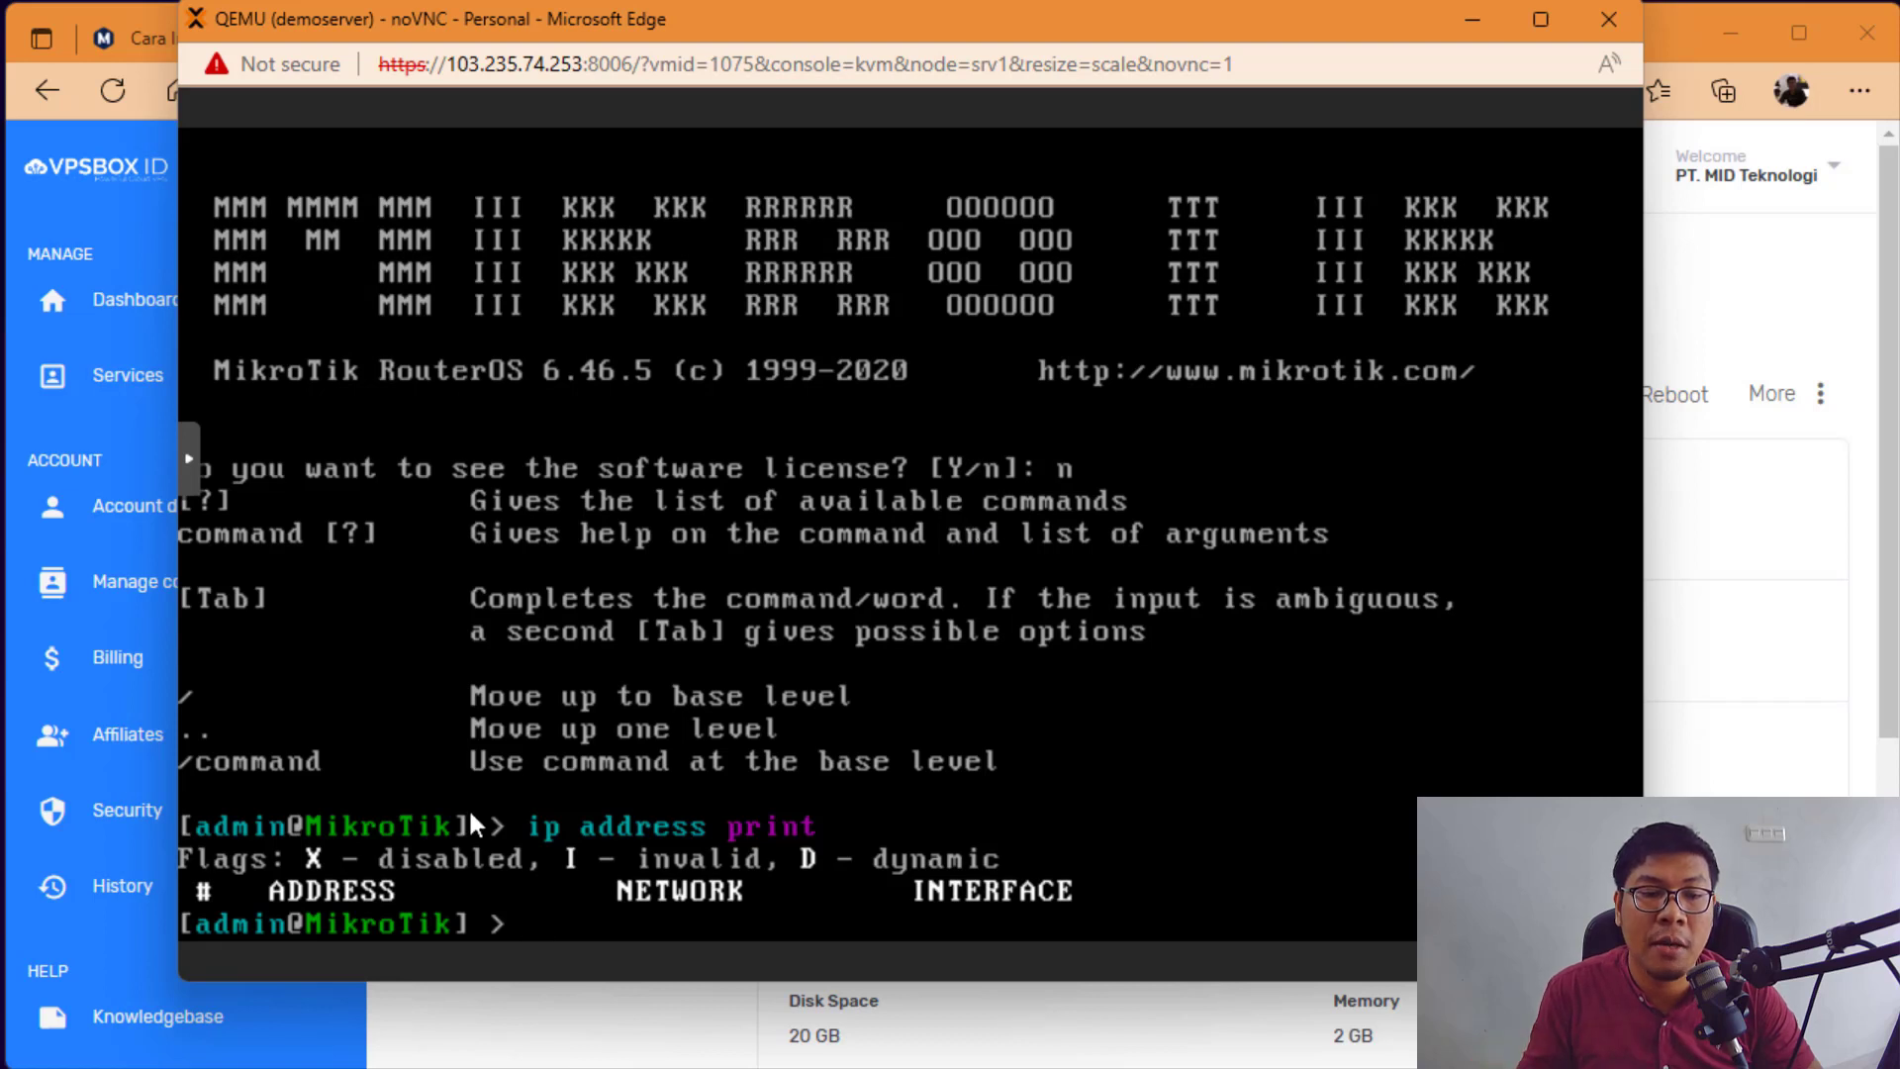
text(ip)
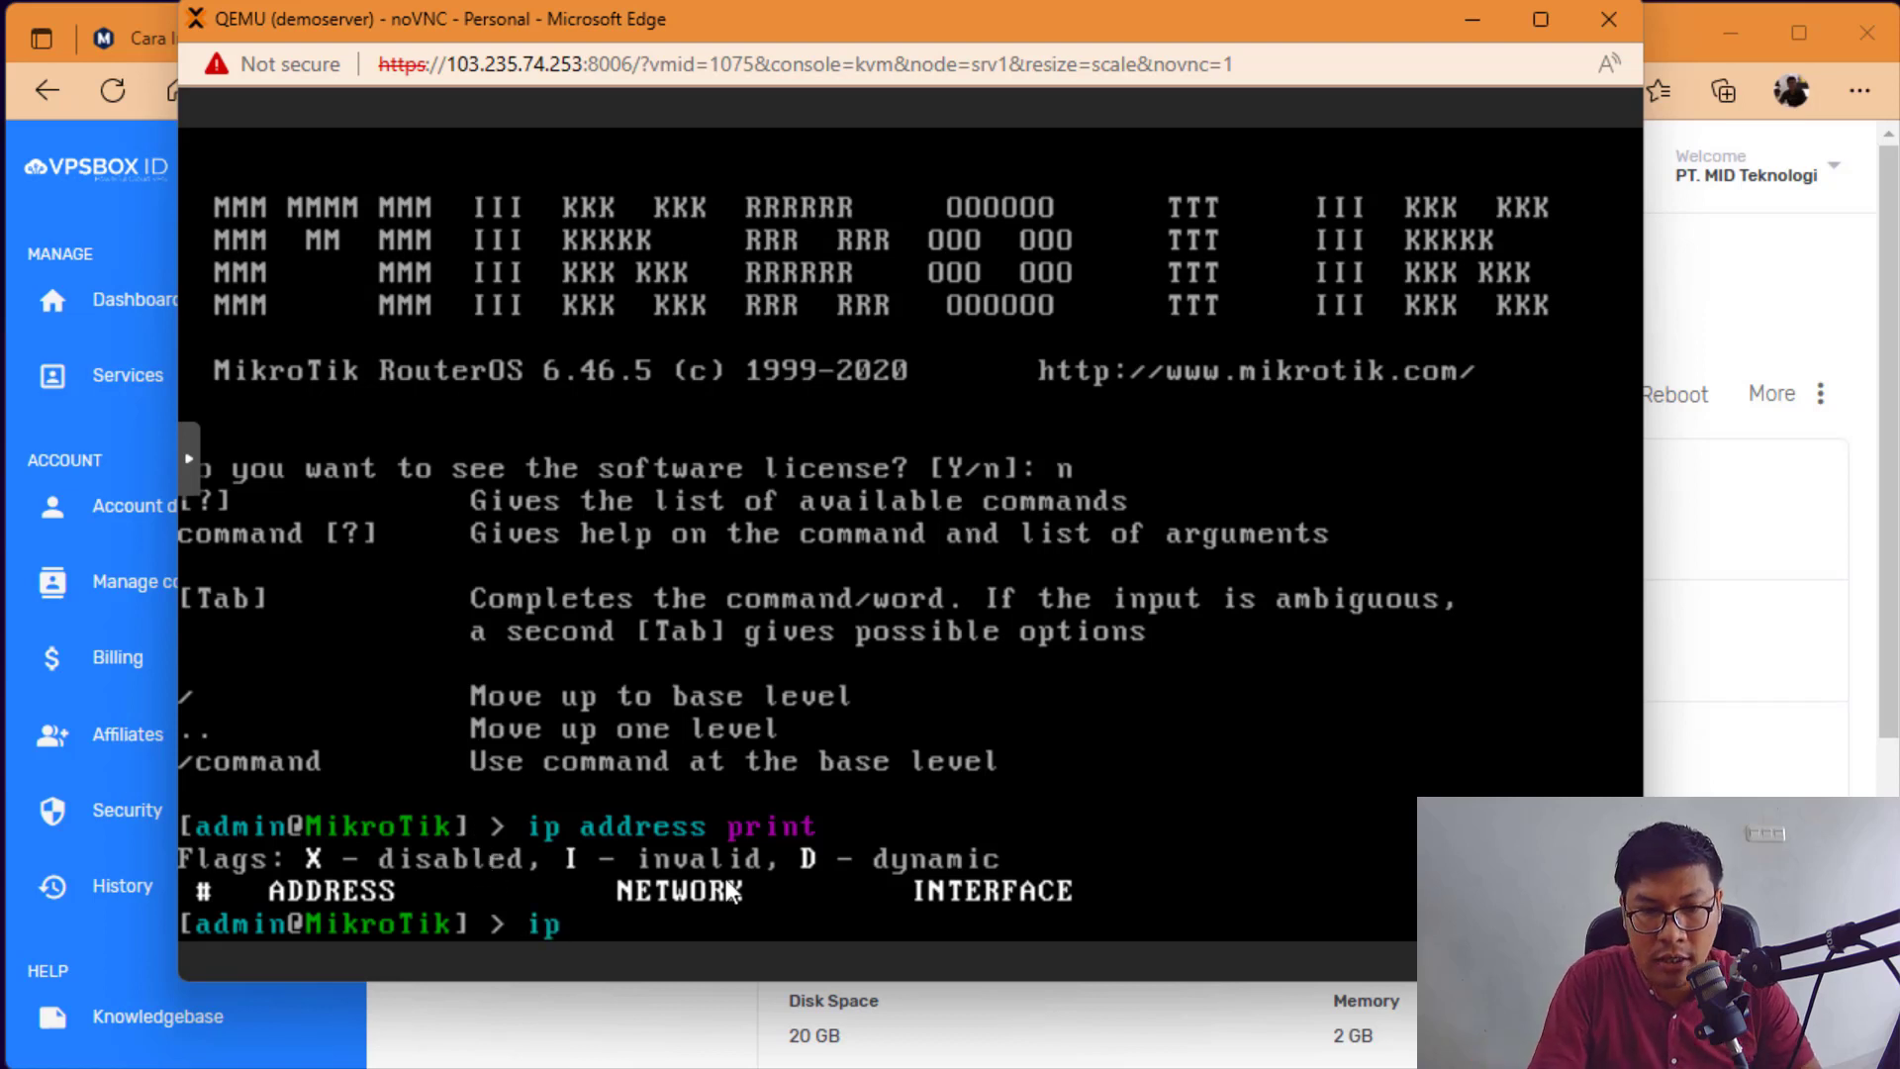
text( route print)
key(Return)
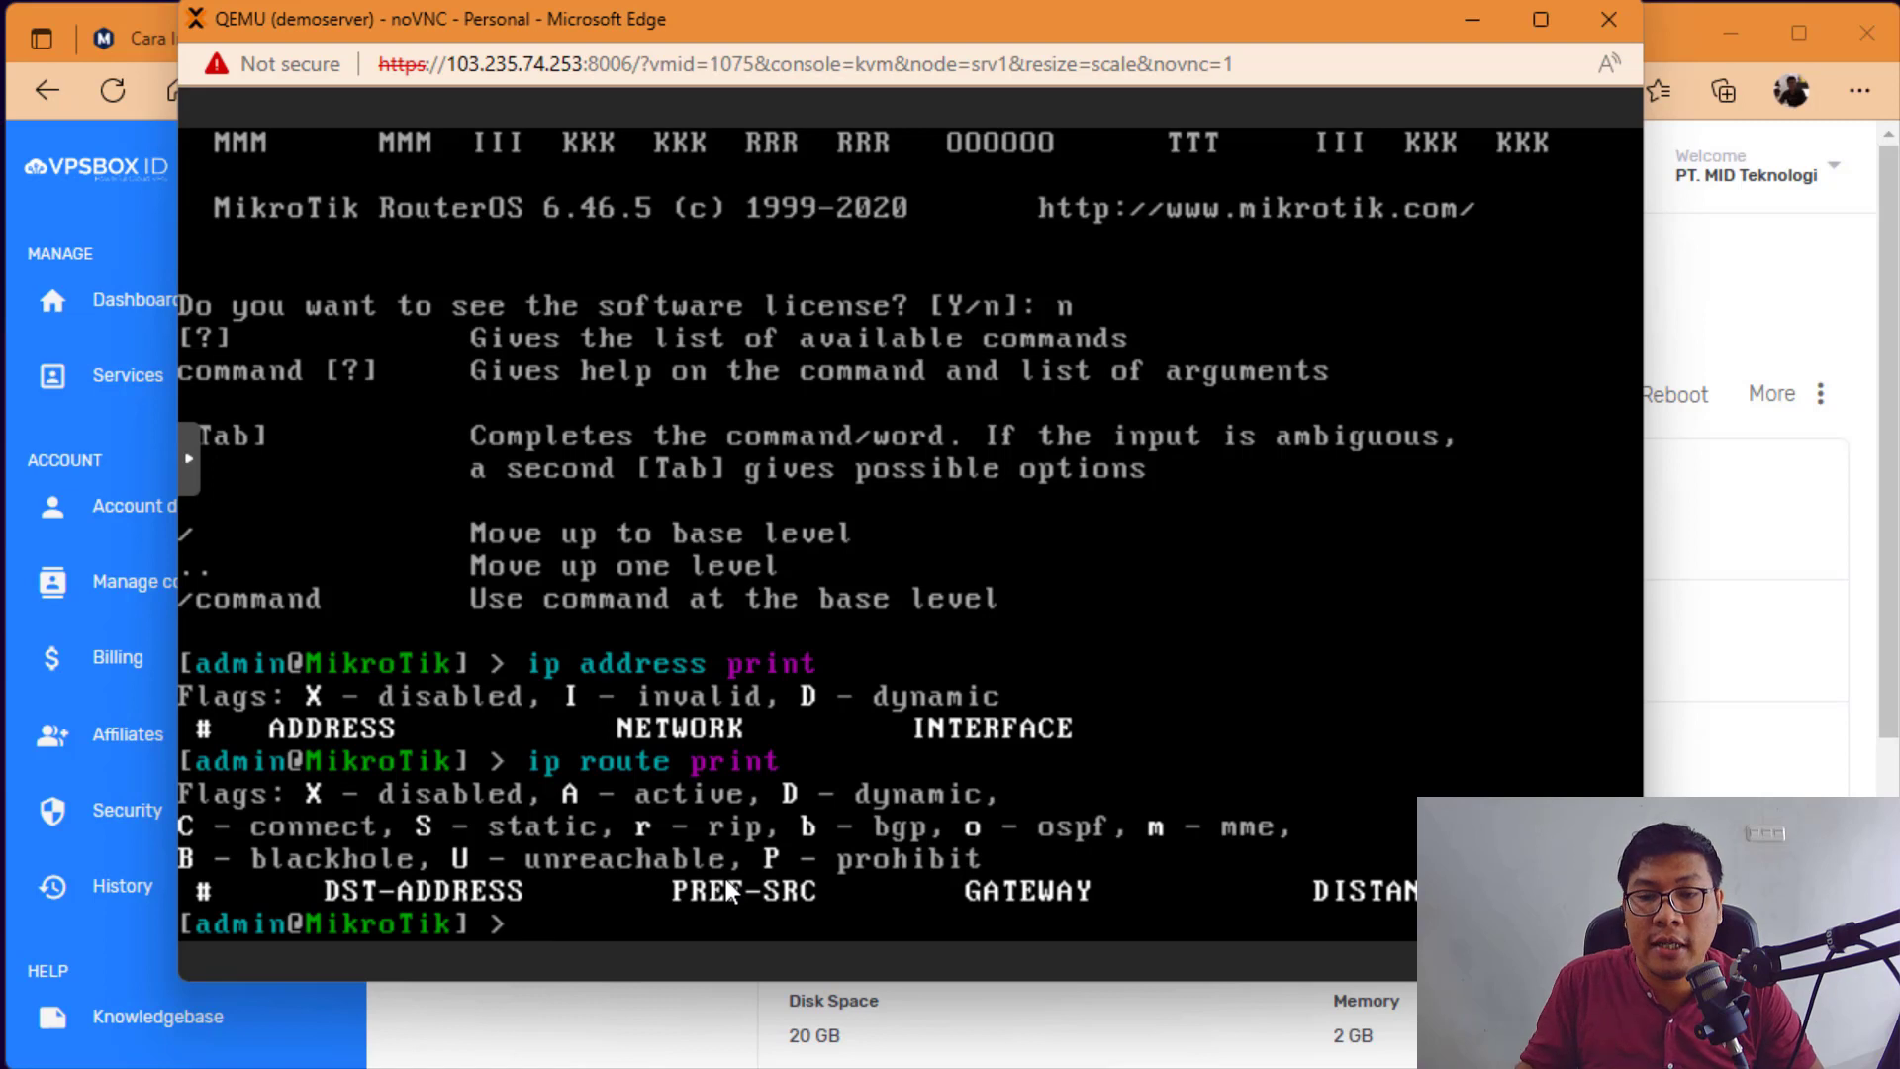
click(1688, 615)
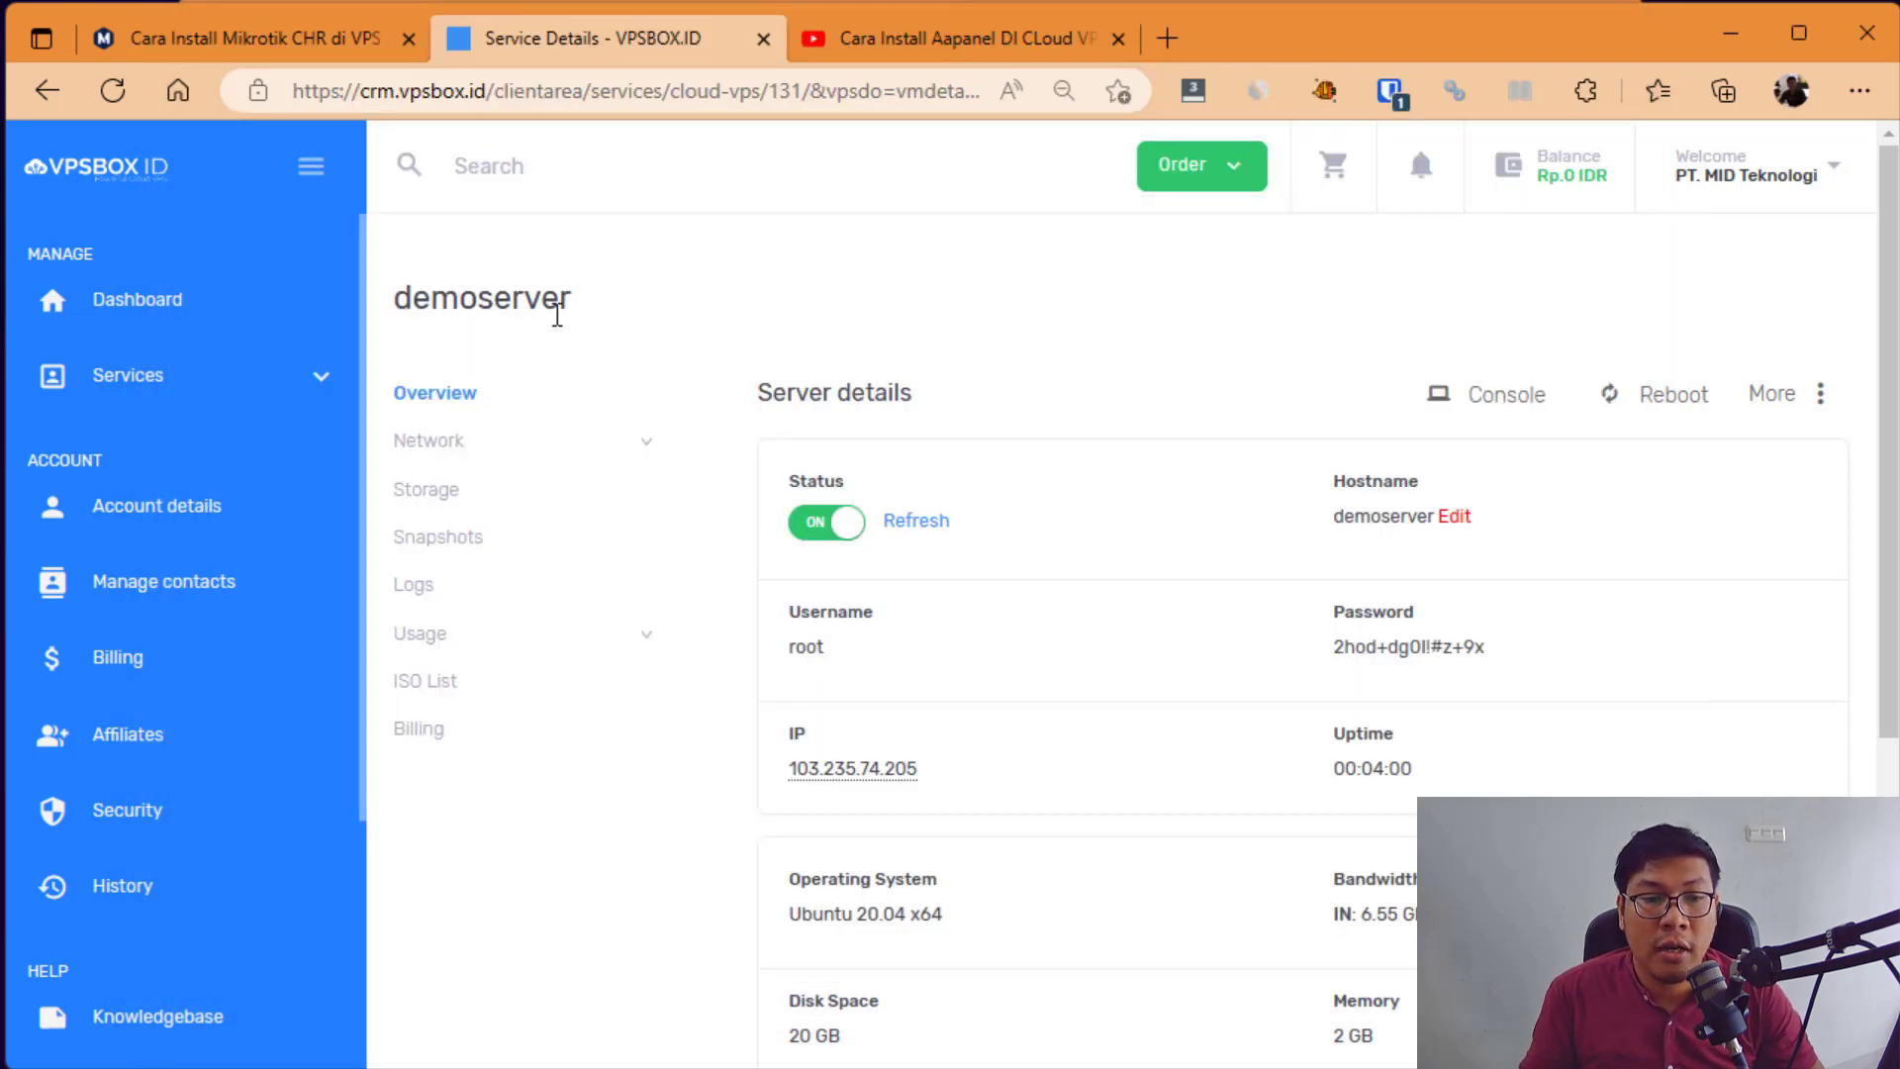
Step: Open Network > Interfaces and view net0's IP 103.235.74.205 with gateway 103.235.74.1
click(454, 452)
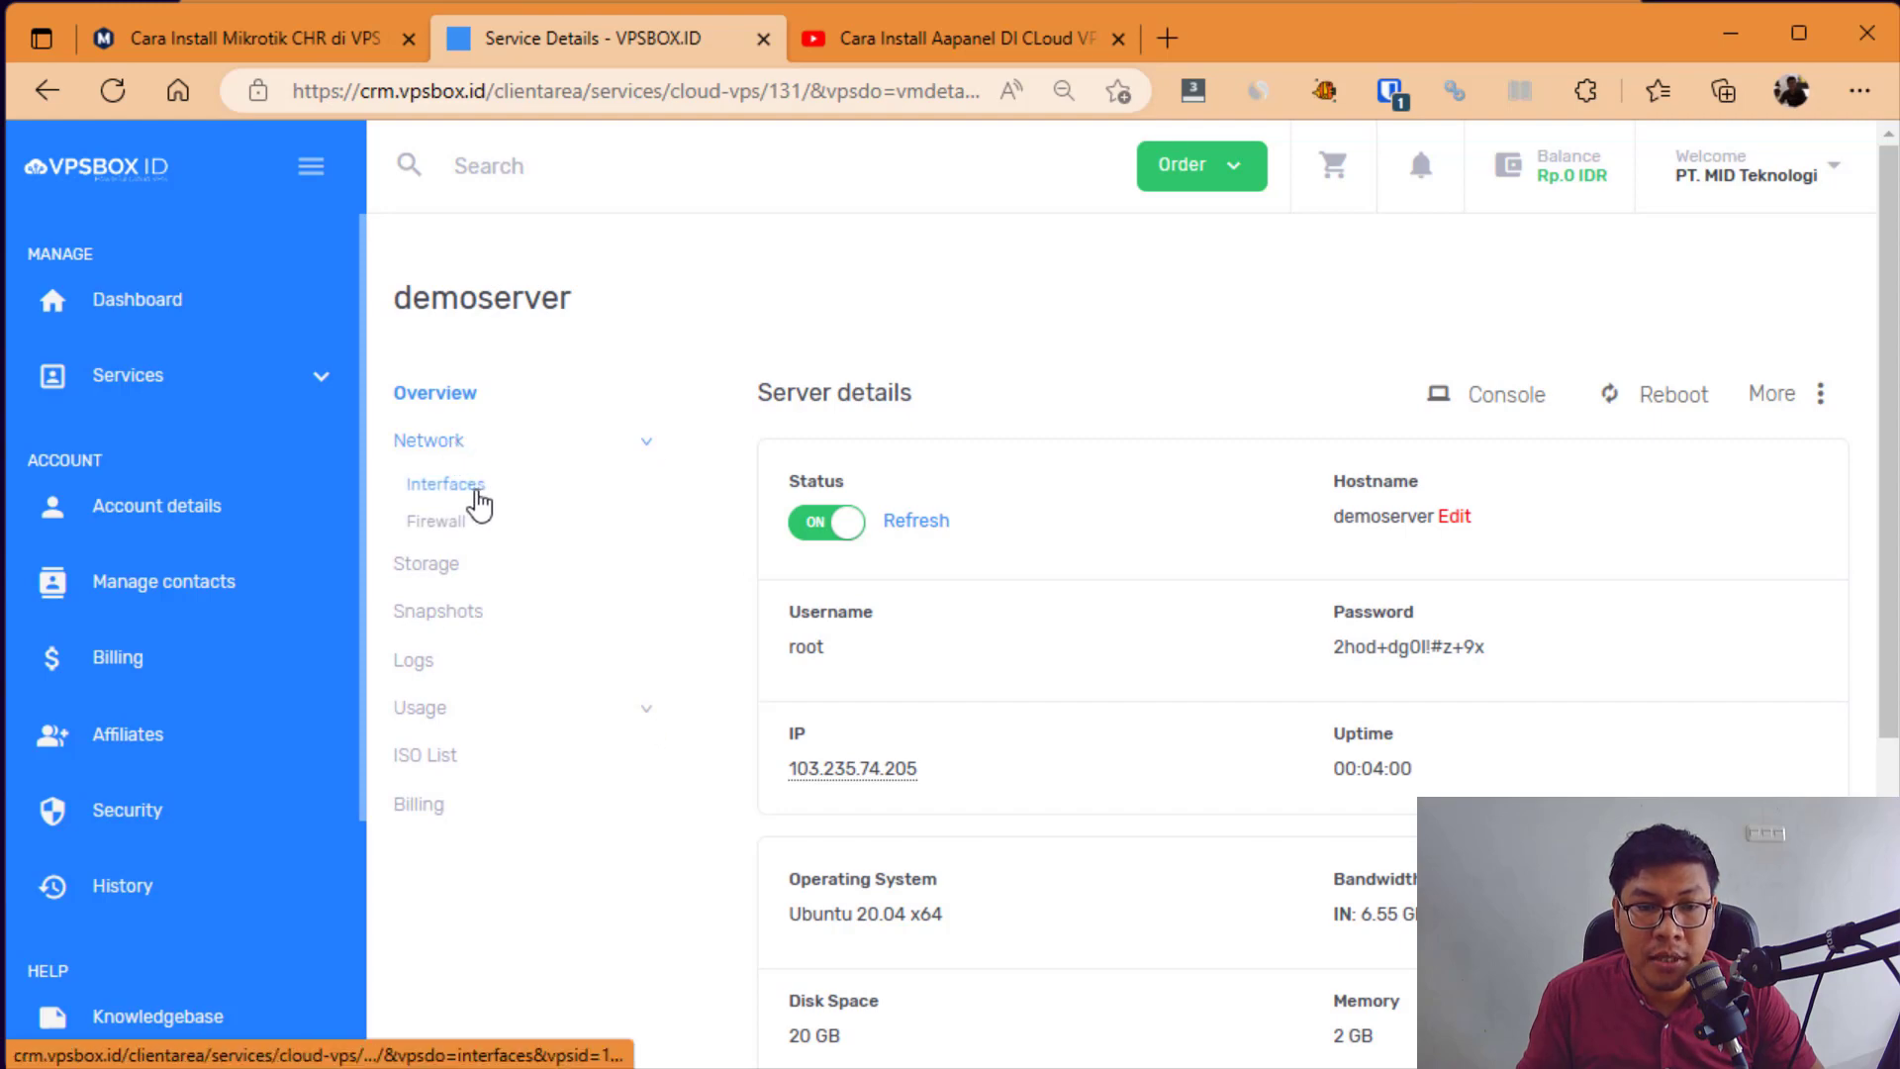
click(479, 504)
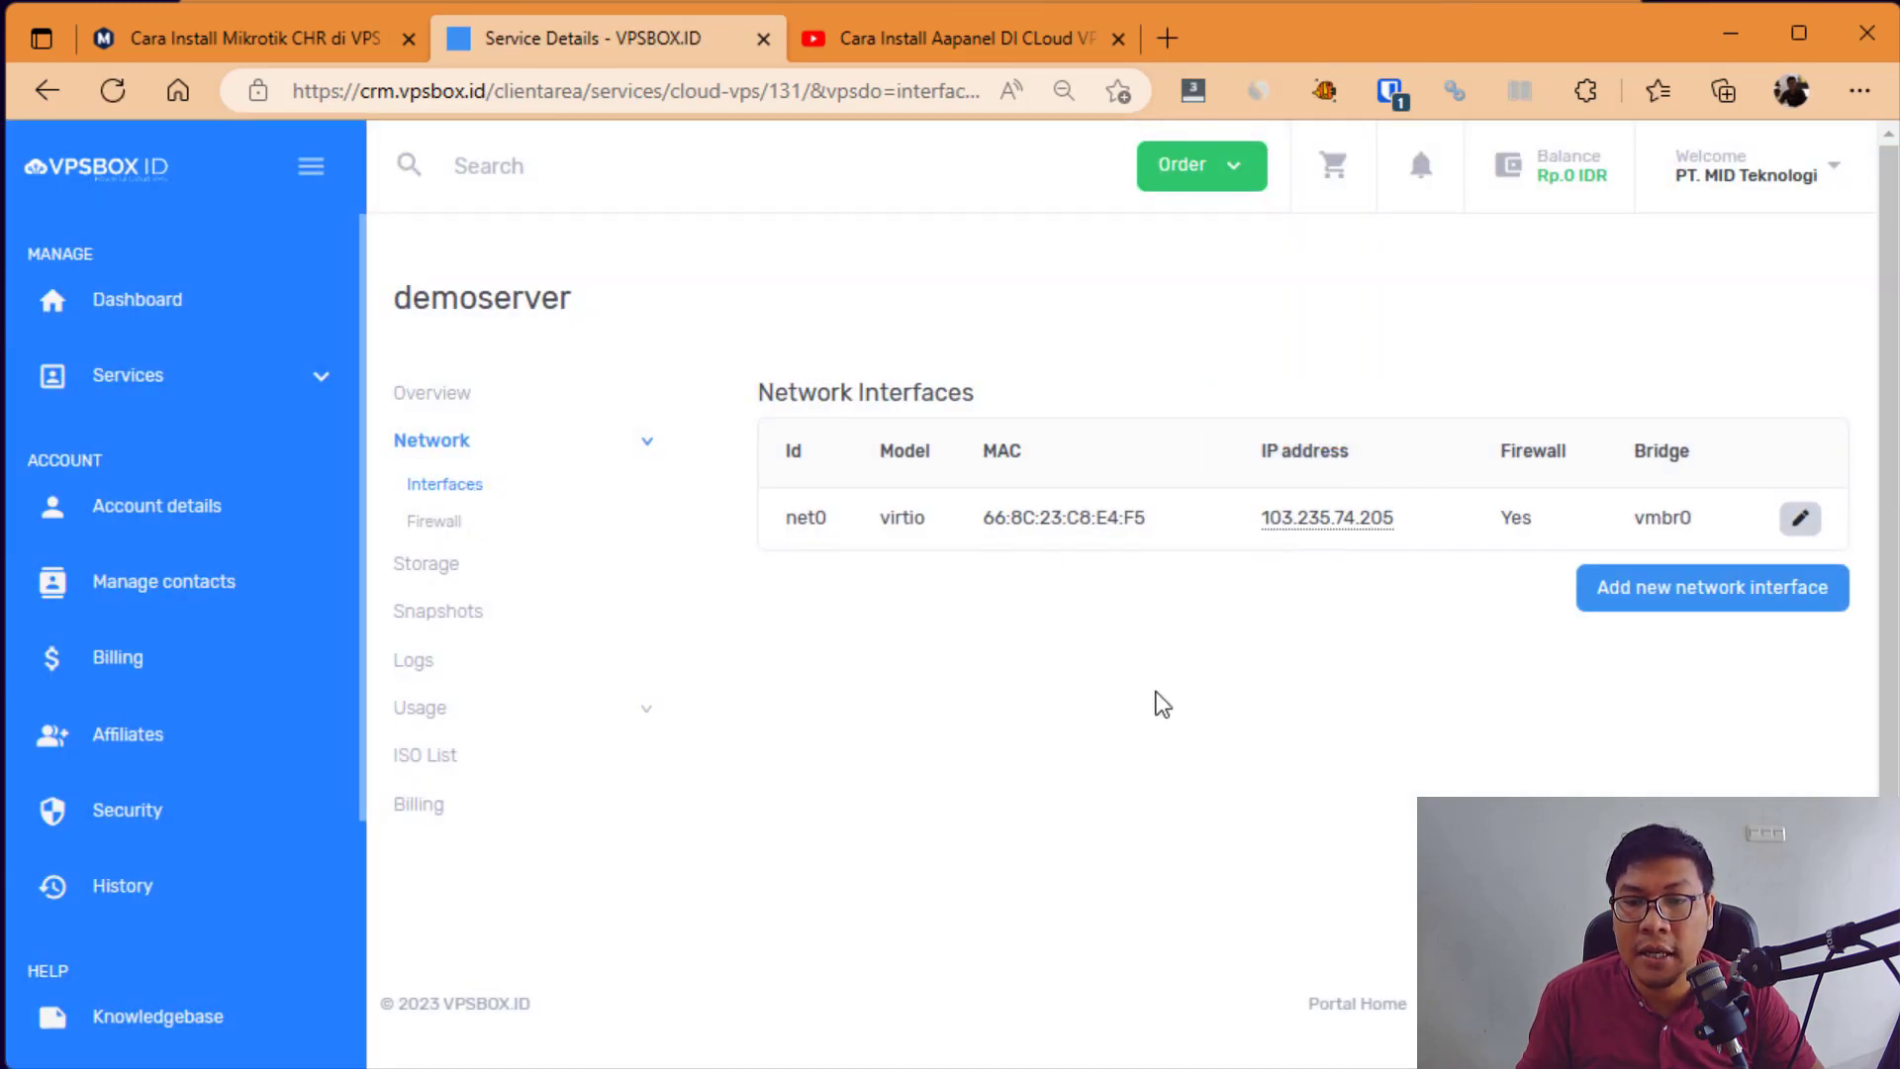
drag(1260, 453, 1390, 453)
click(1382, 607)
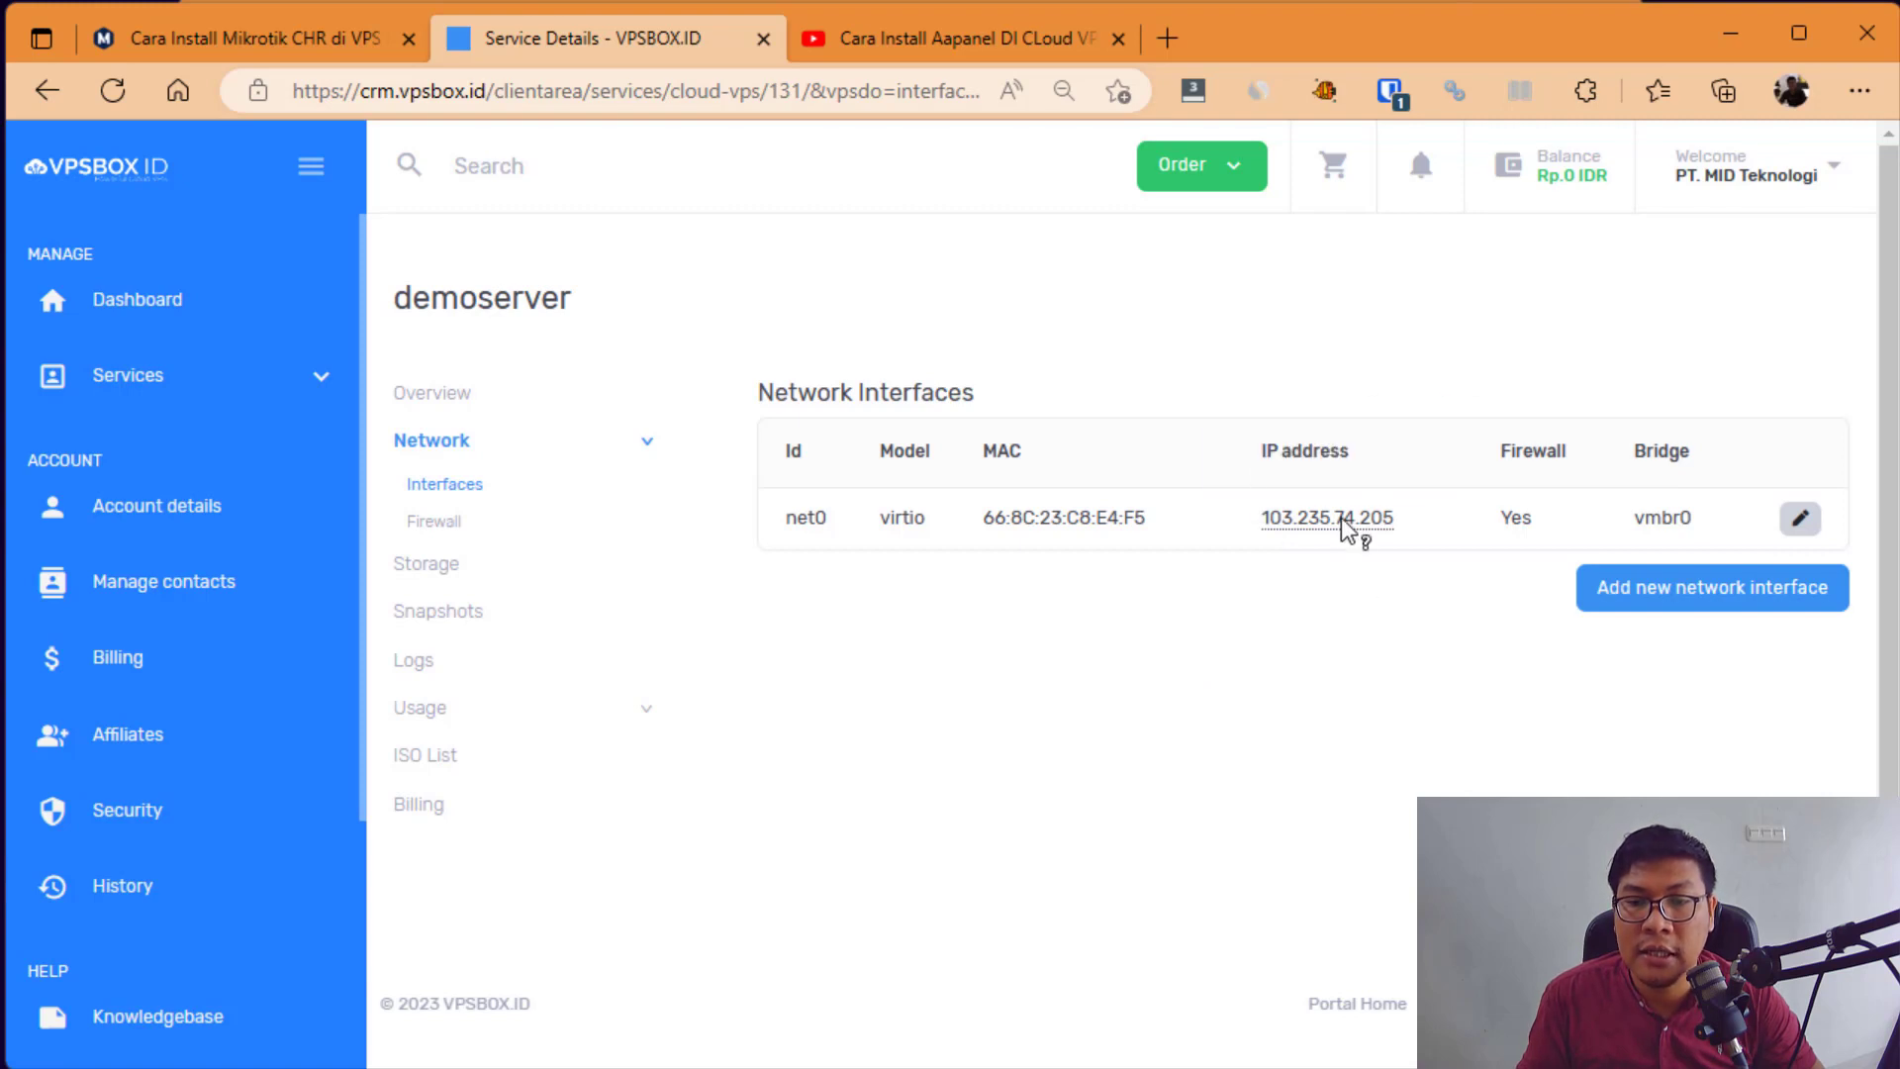
mouse_move(1266, 524)
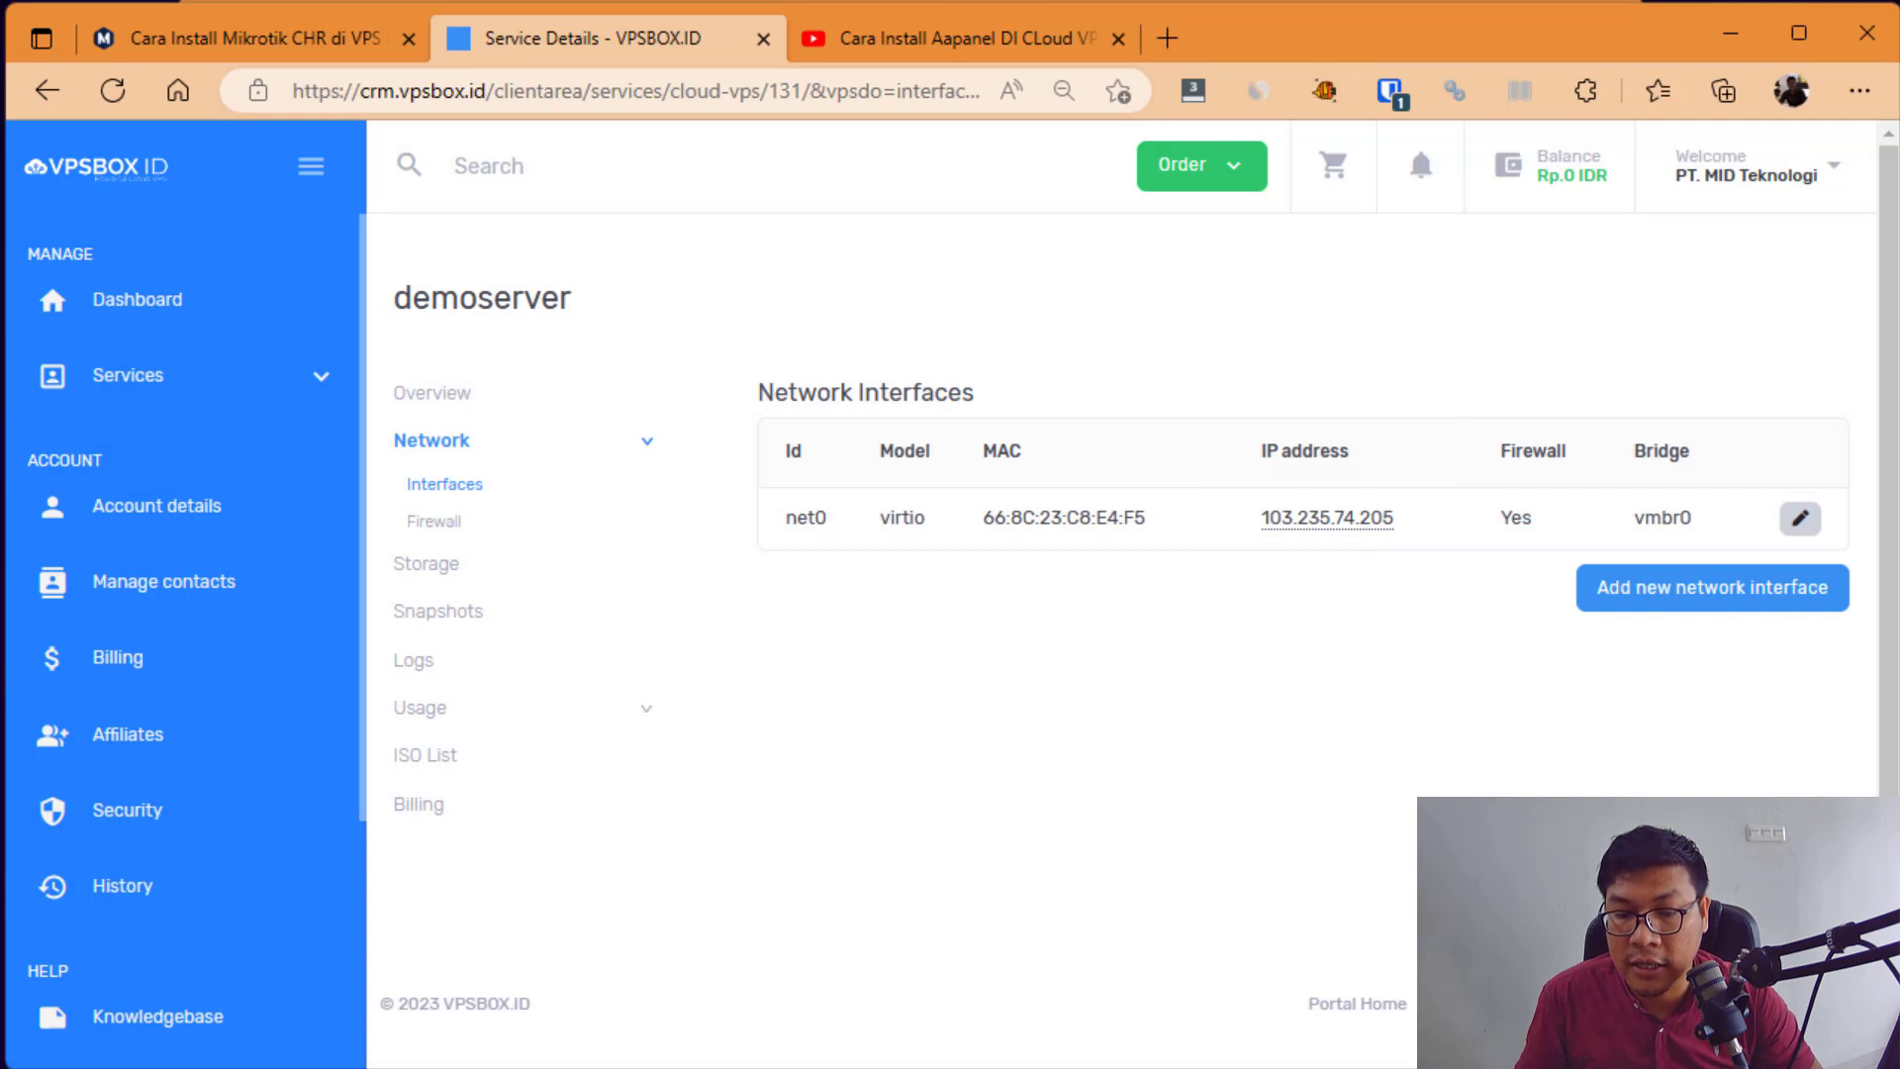
key(alt+Tab)
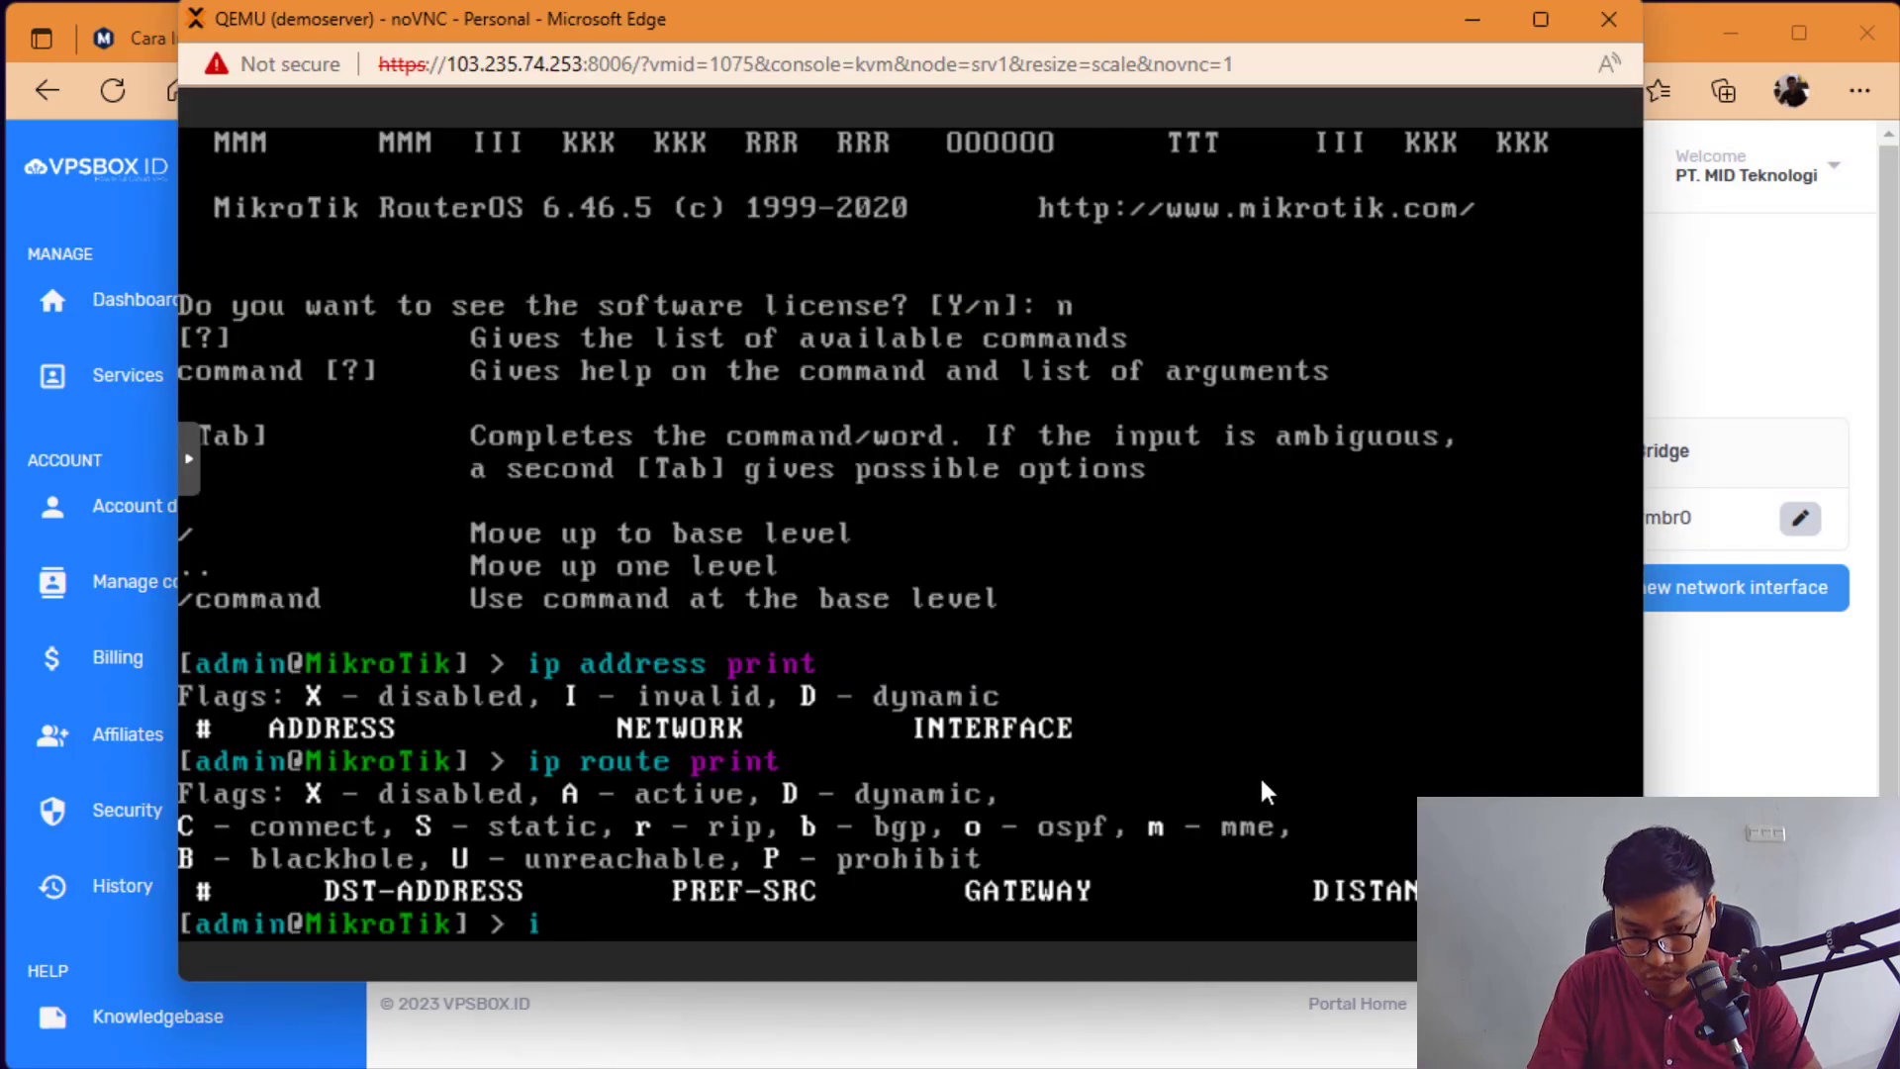
Step: Type 'ip address add address=103.235.74.205/24', reading the IP from the VPSBOX page
key(BackSpace)
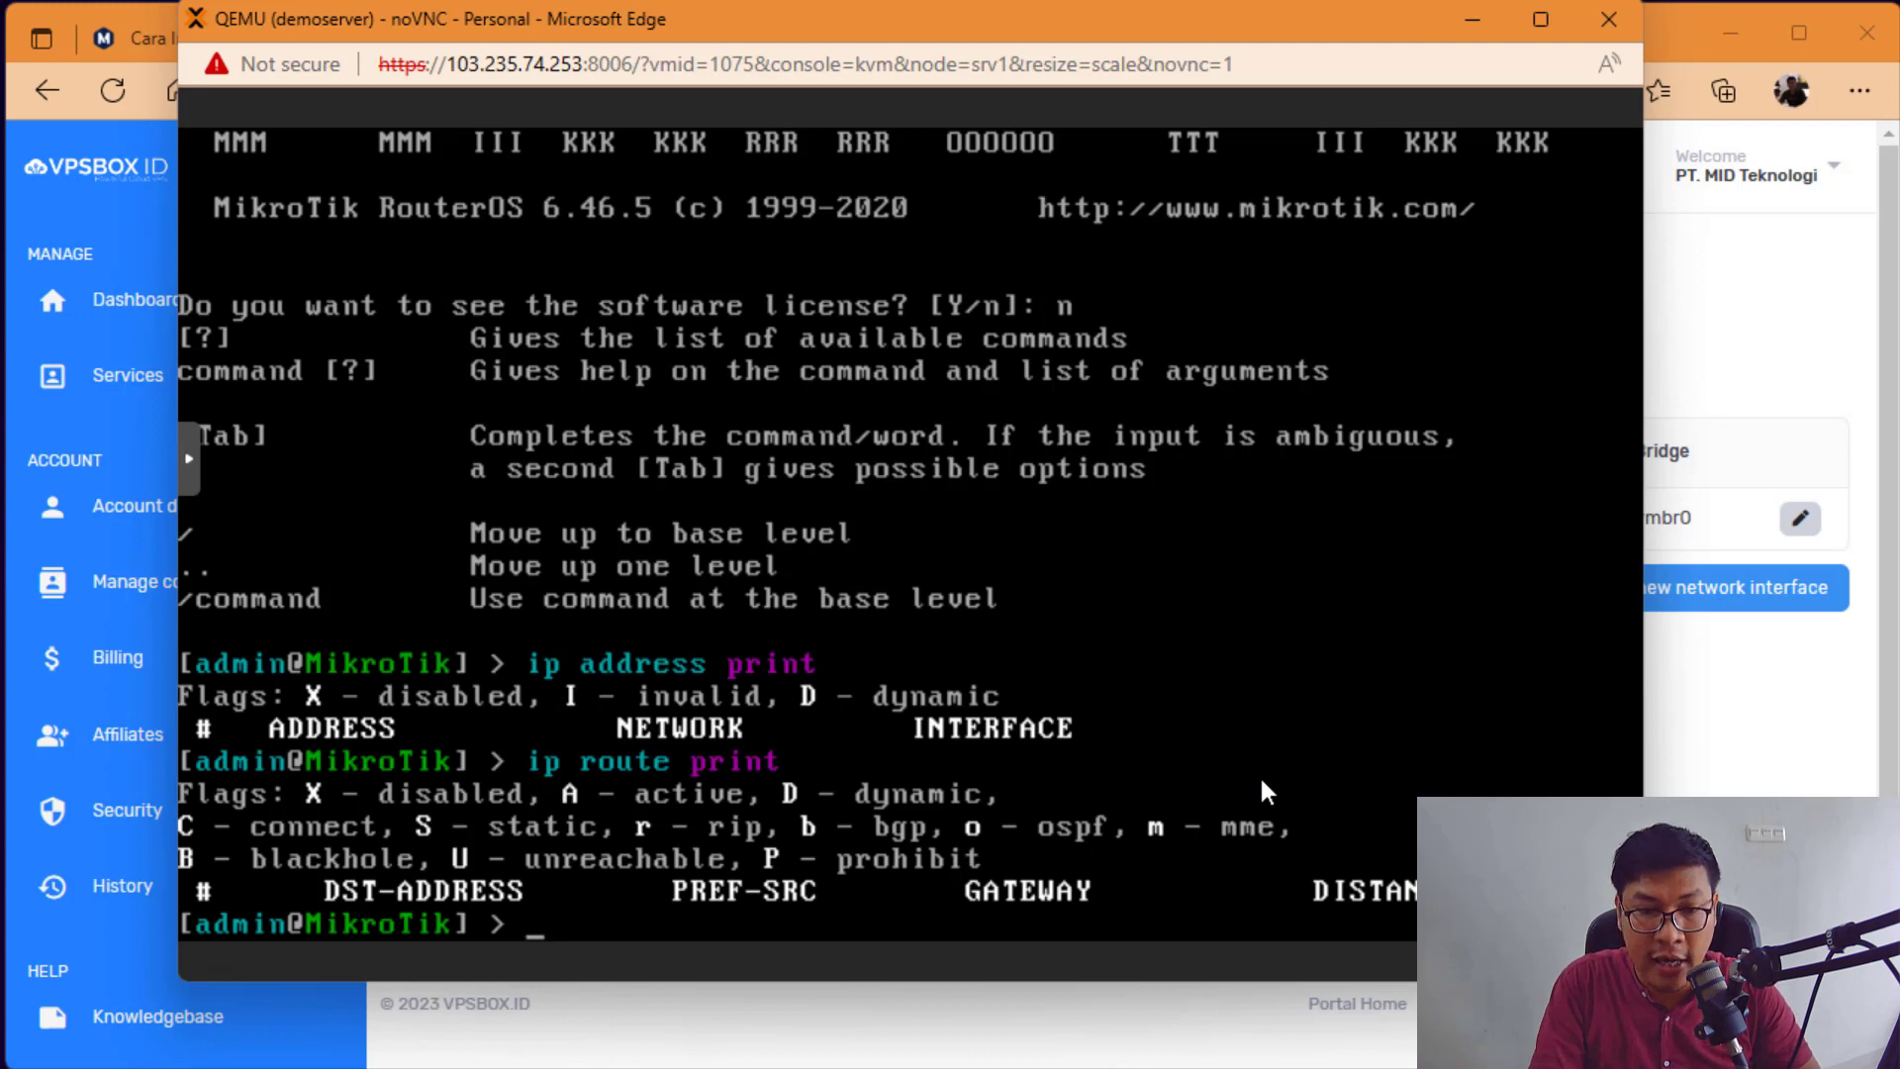
text(ip address)
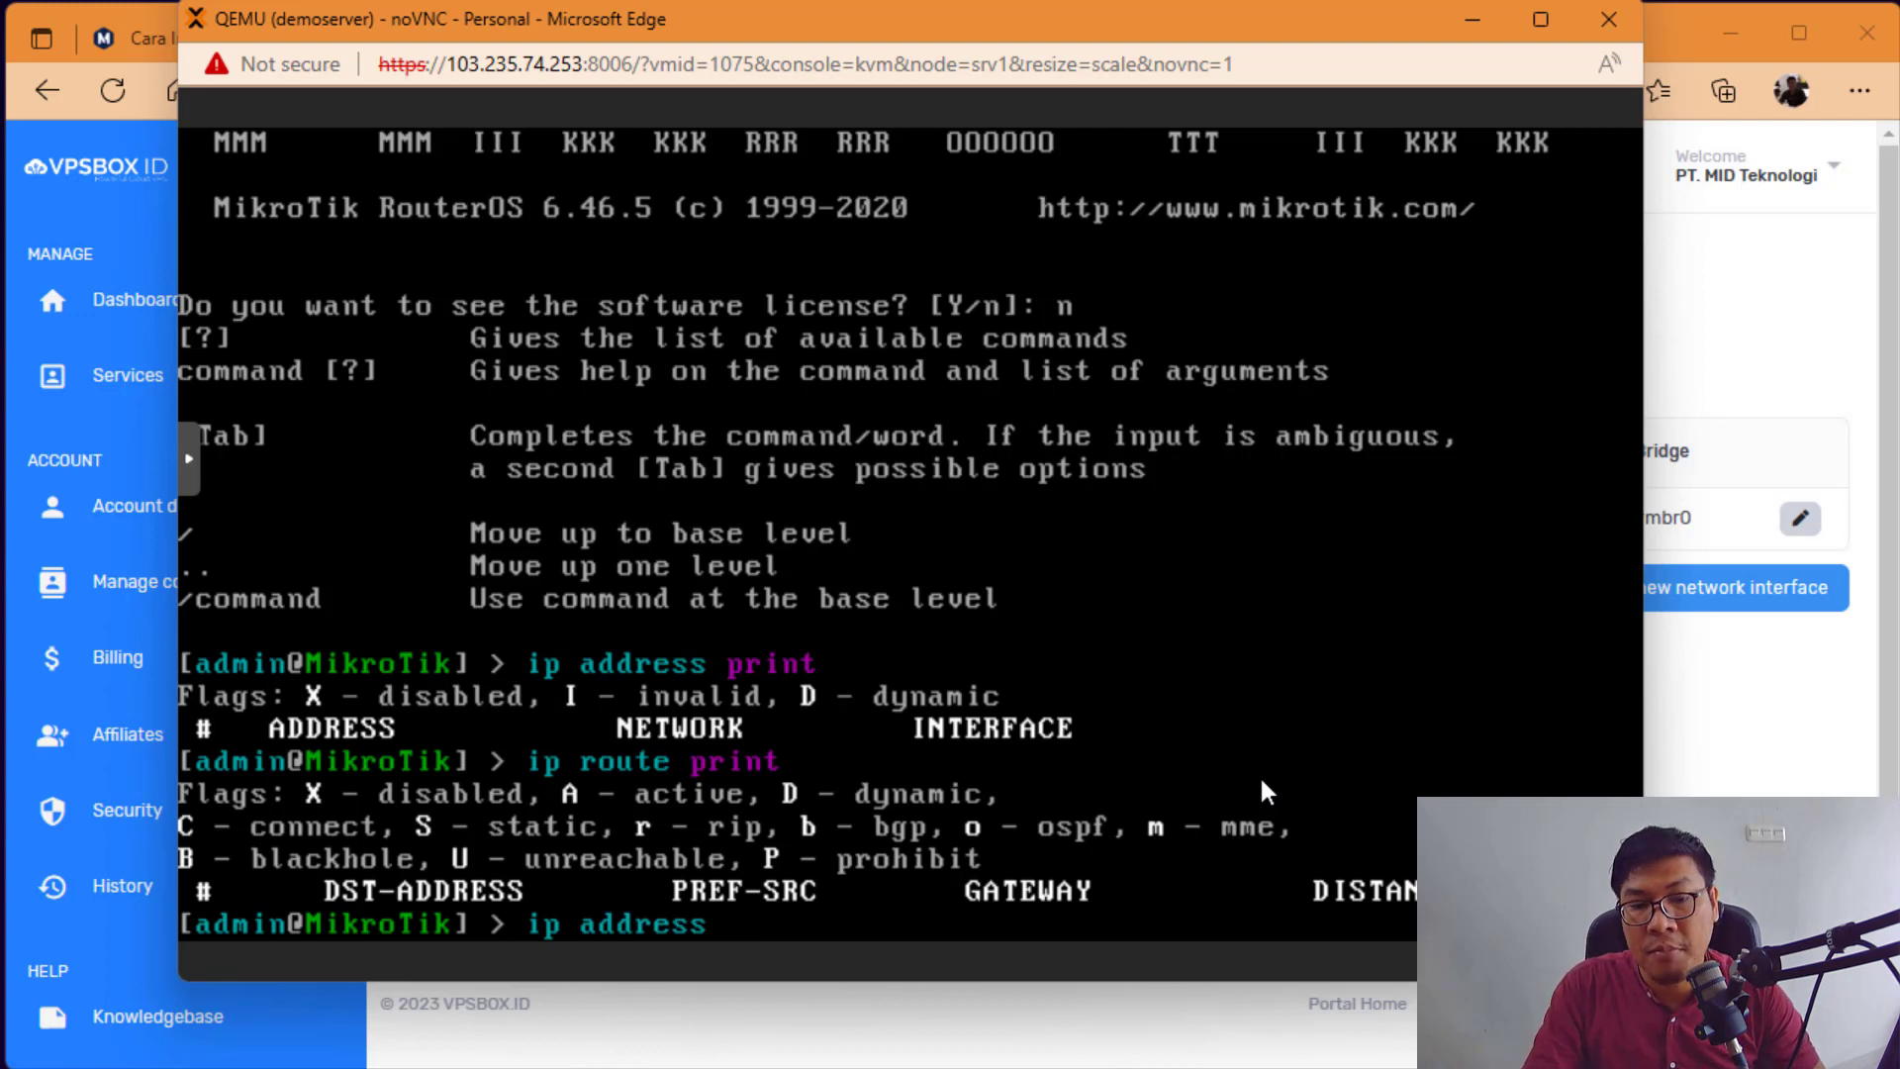
text(add )
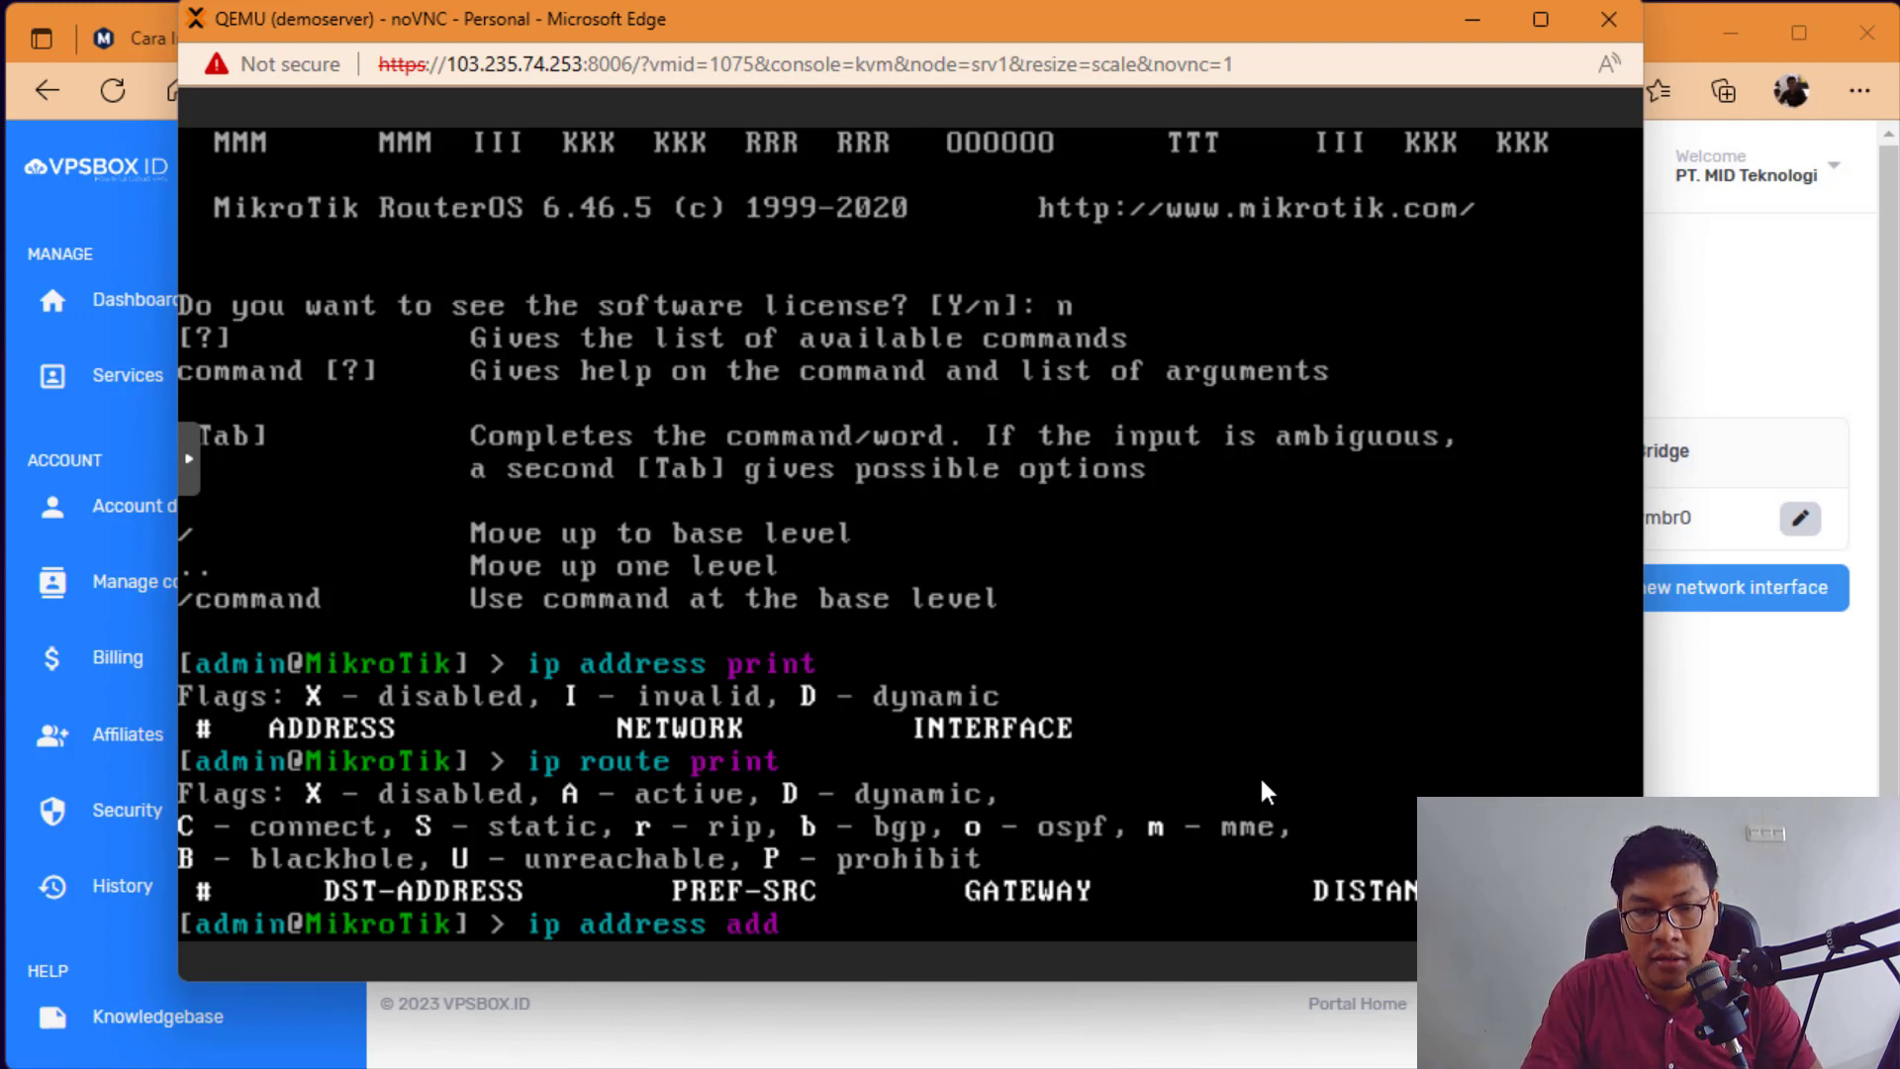
text(ad)
key(Tab)
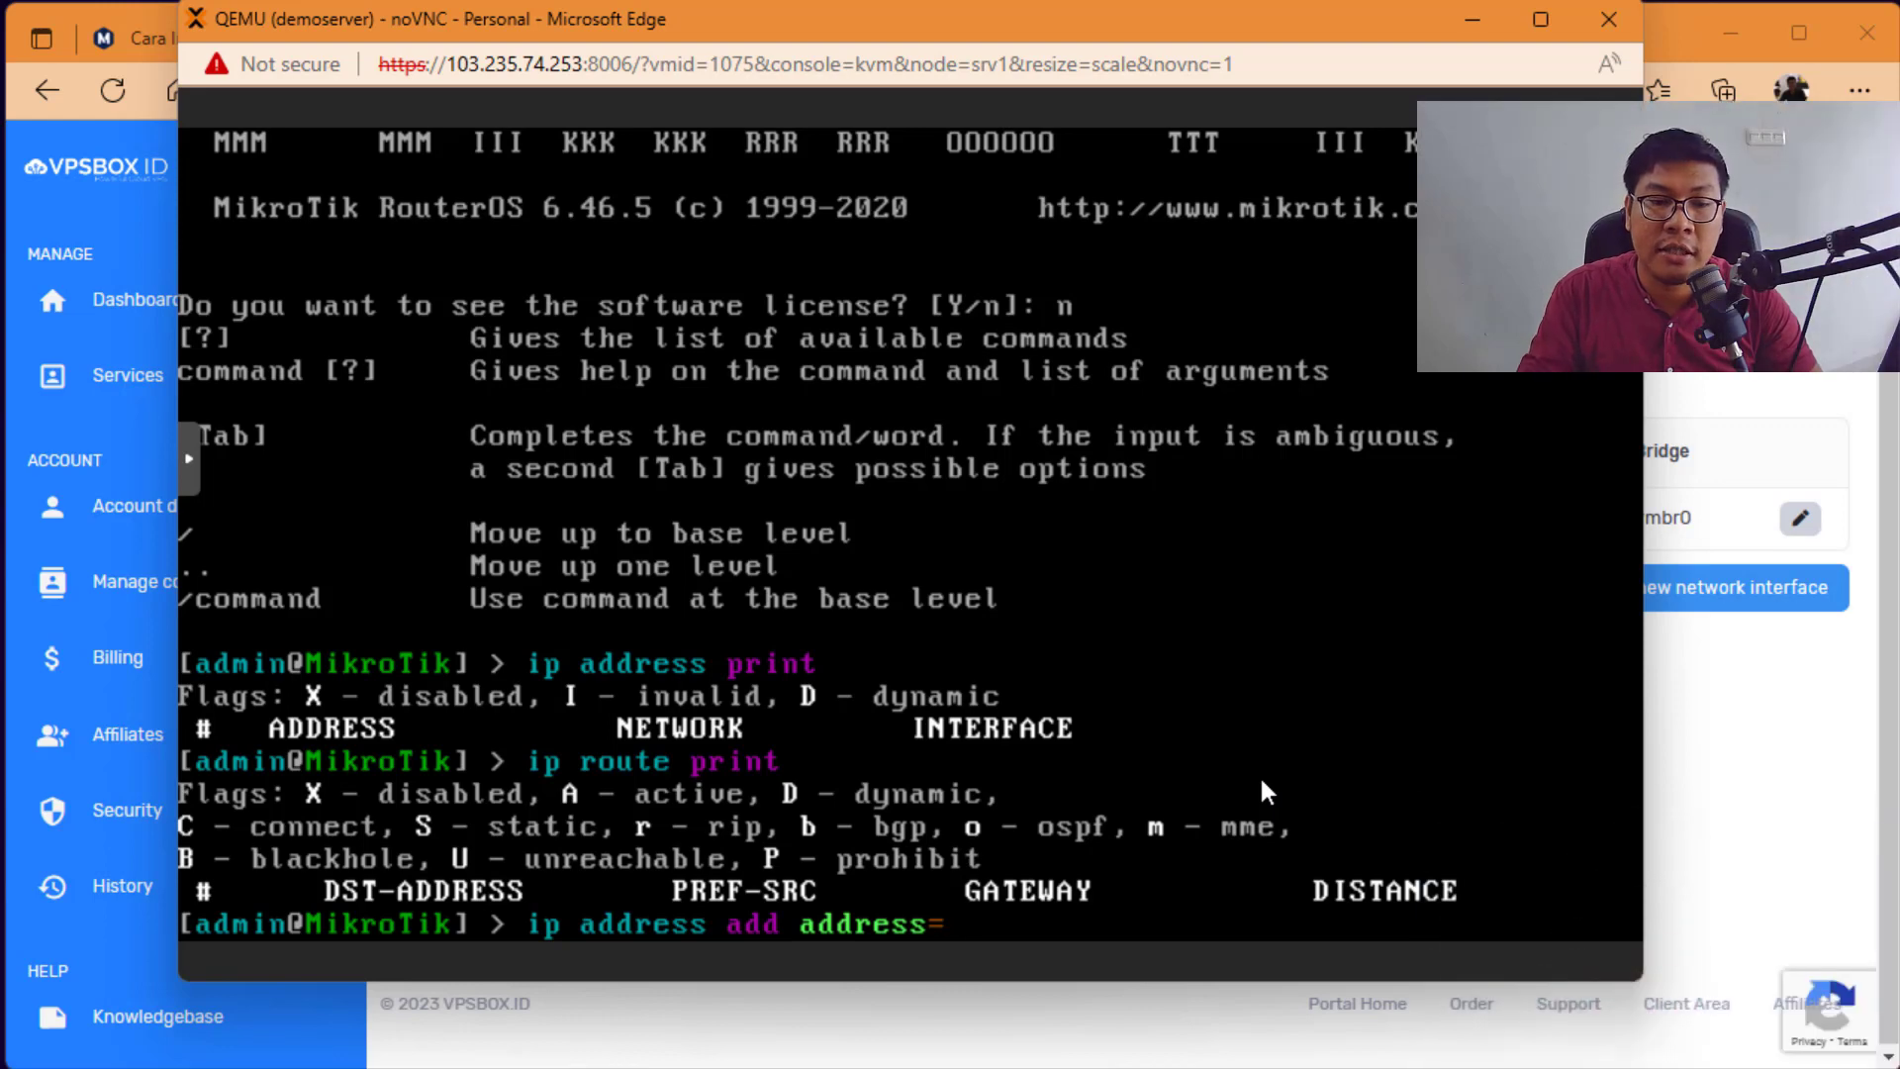
click(1781, 453)
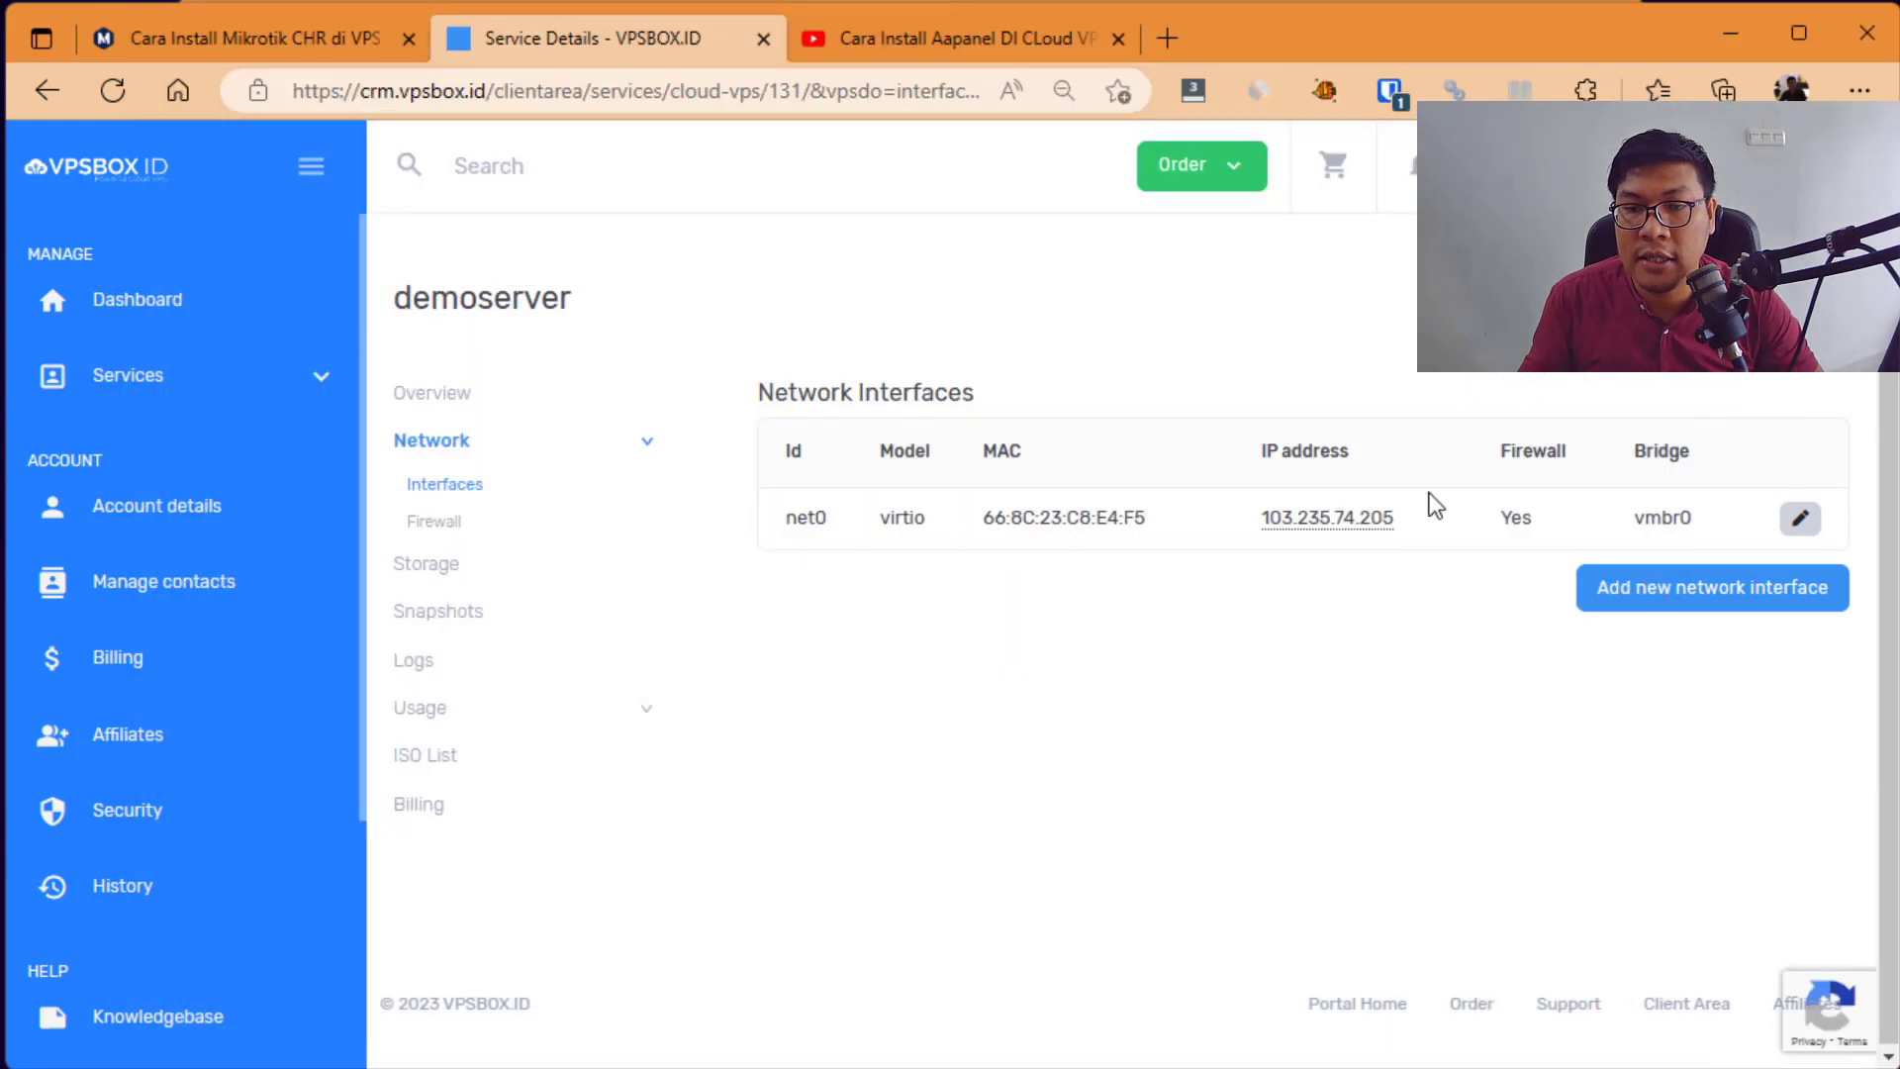
key(alt+Tab)
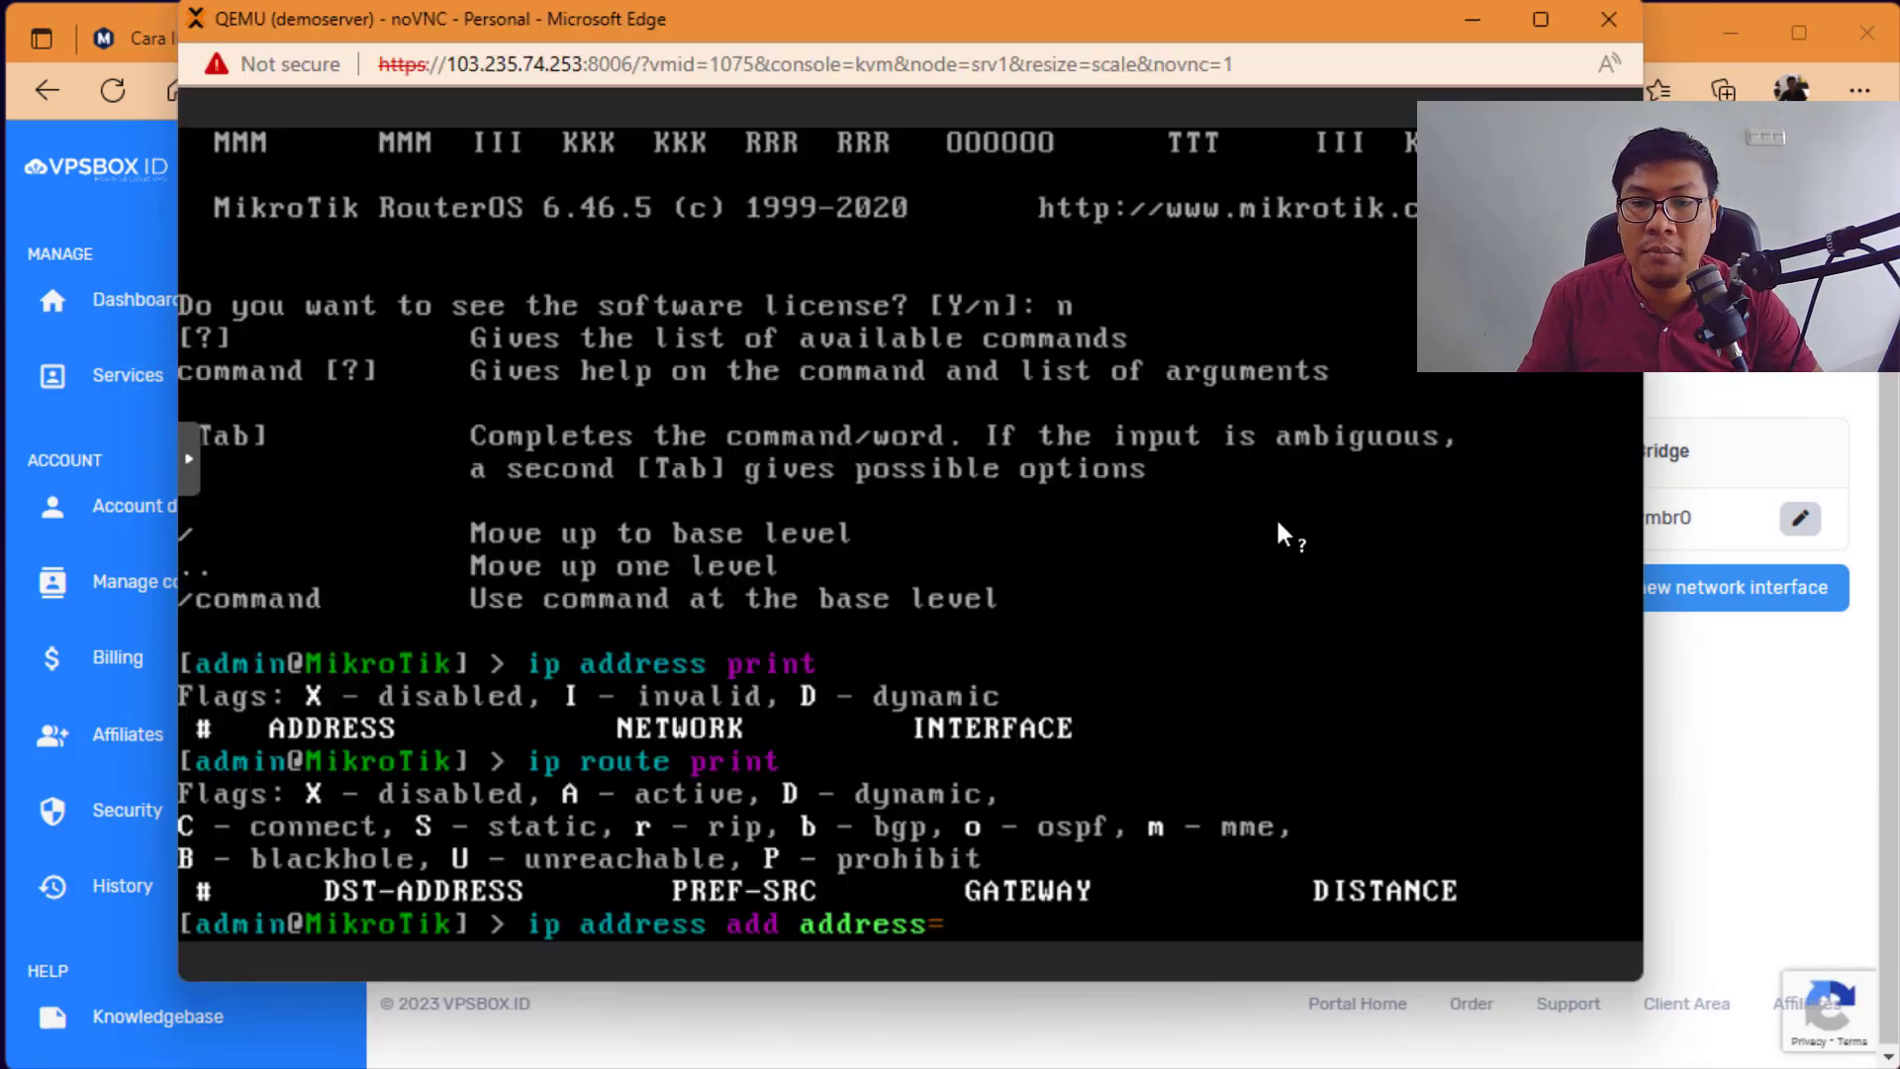
text(103.)
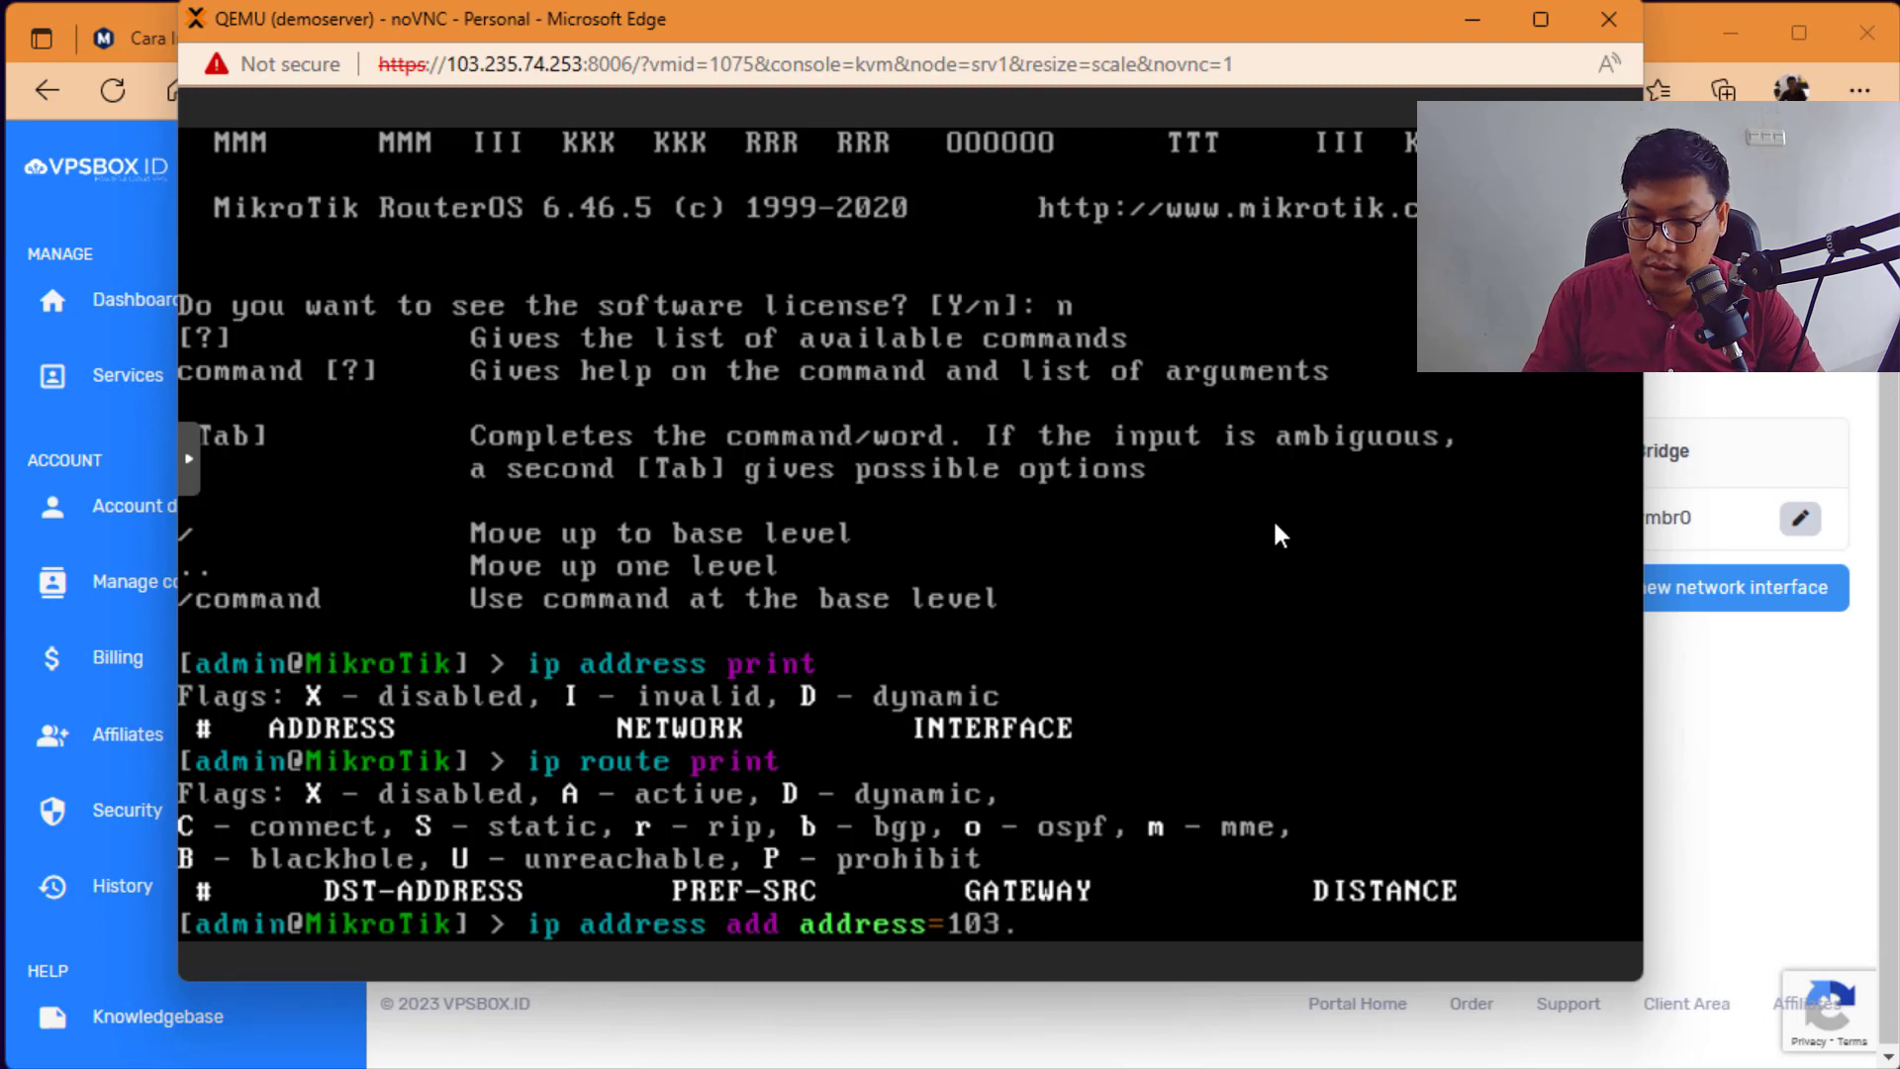
text(235)
key(alt+Tab)
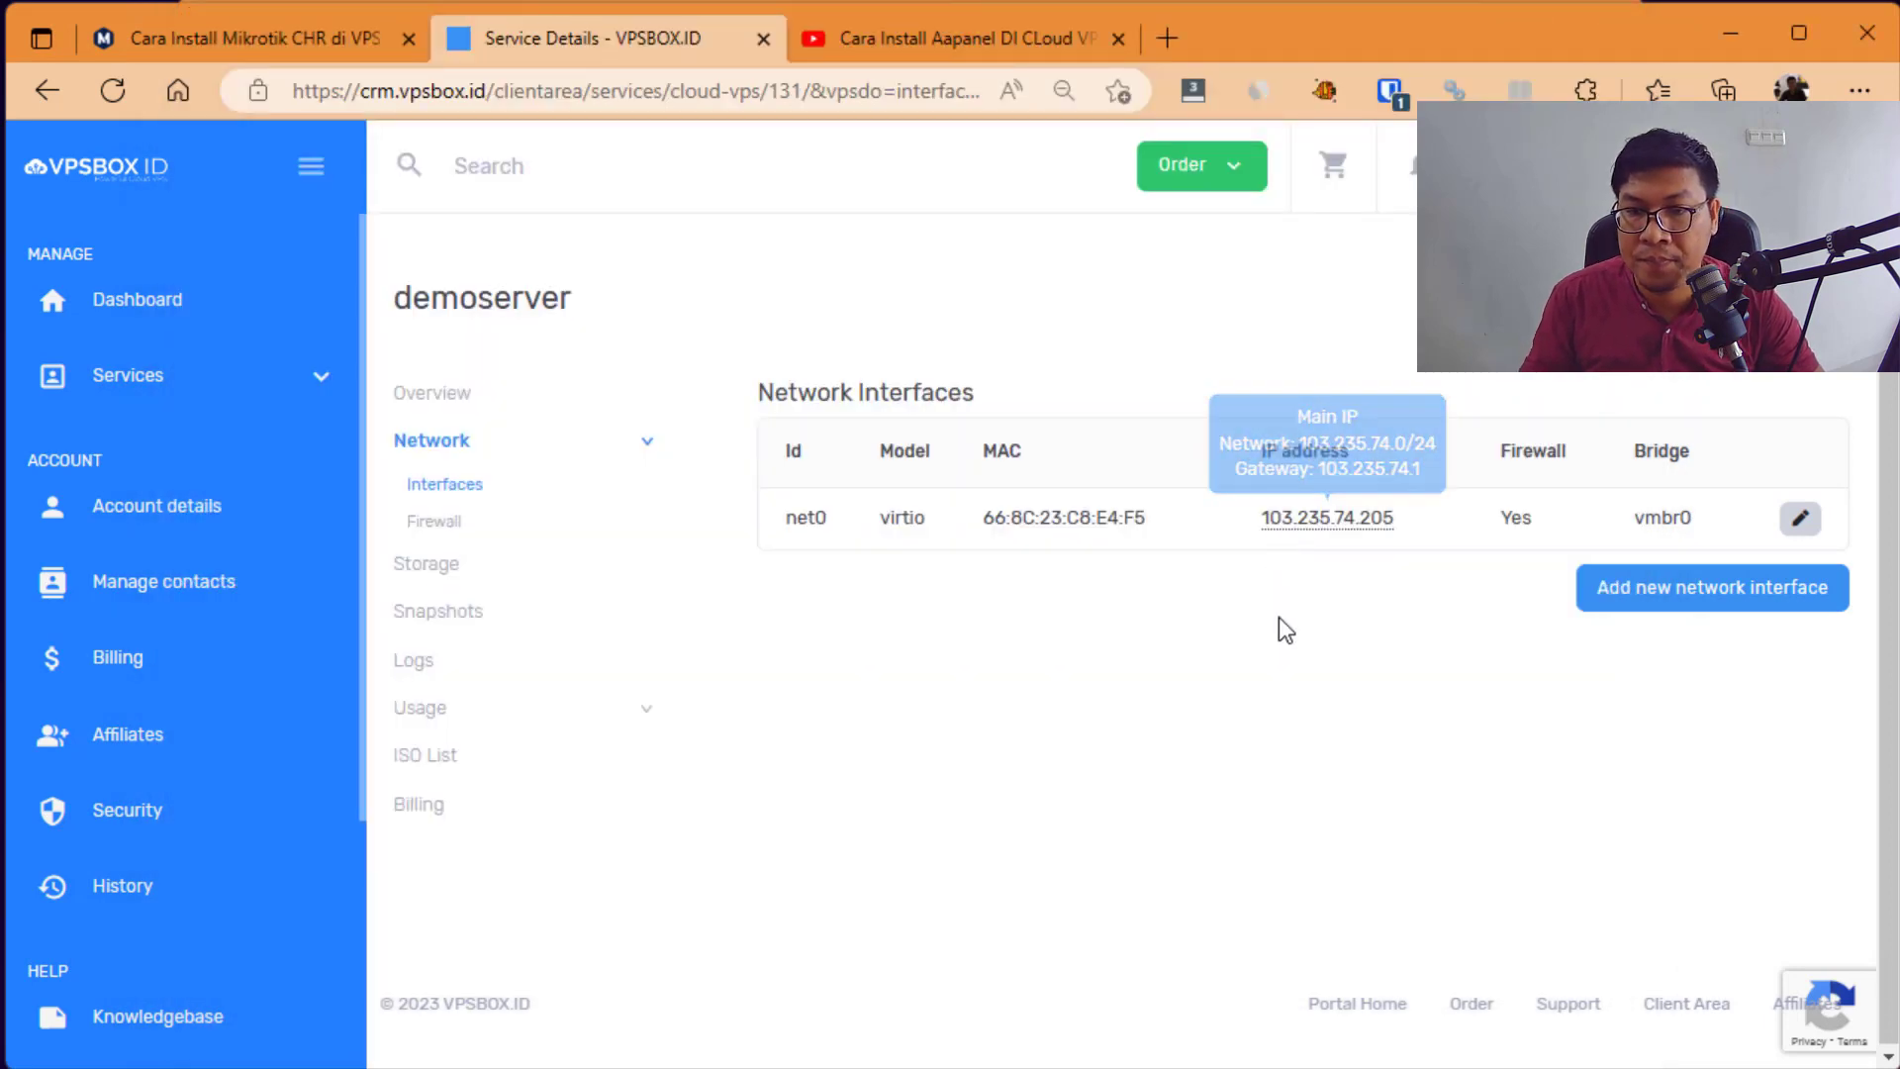
key(alt+Tab)
text(74)
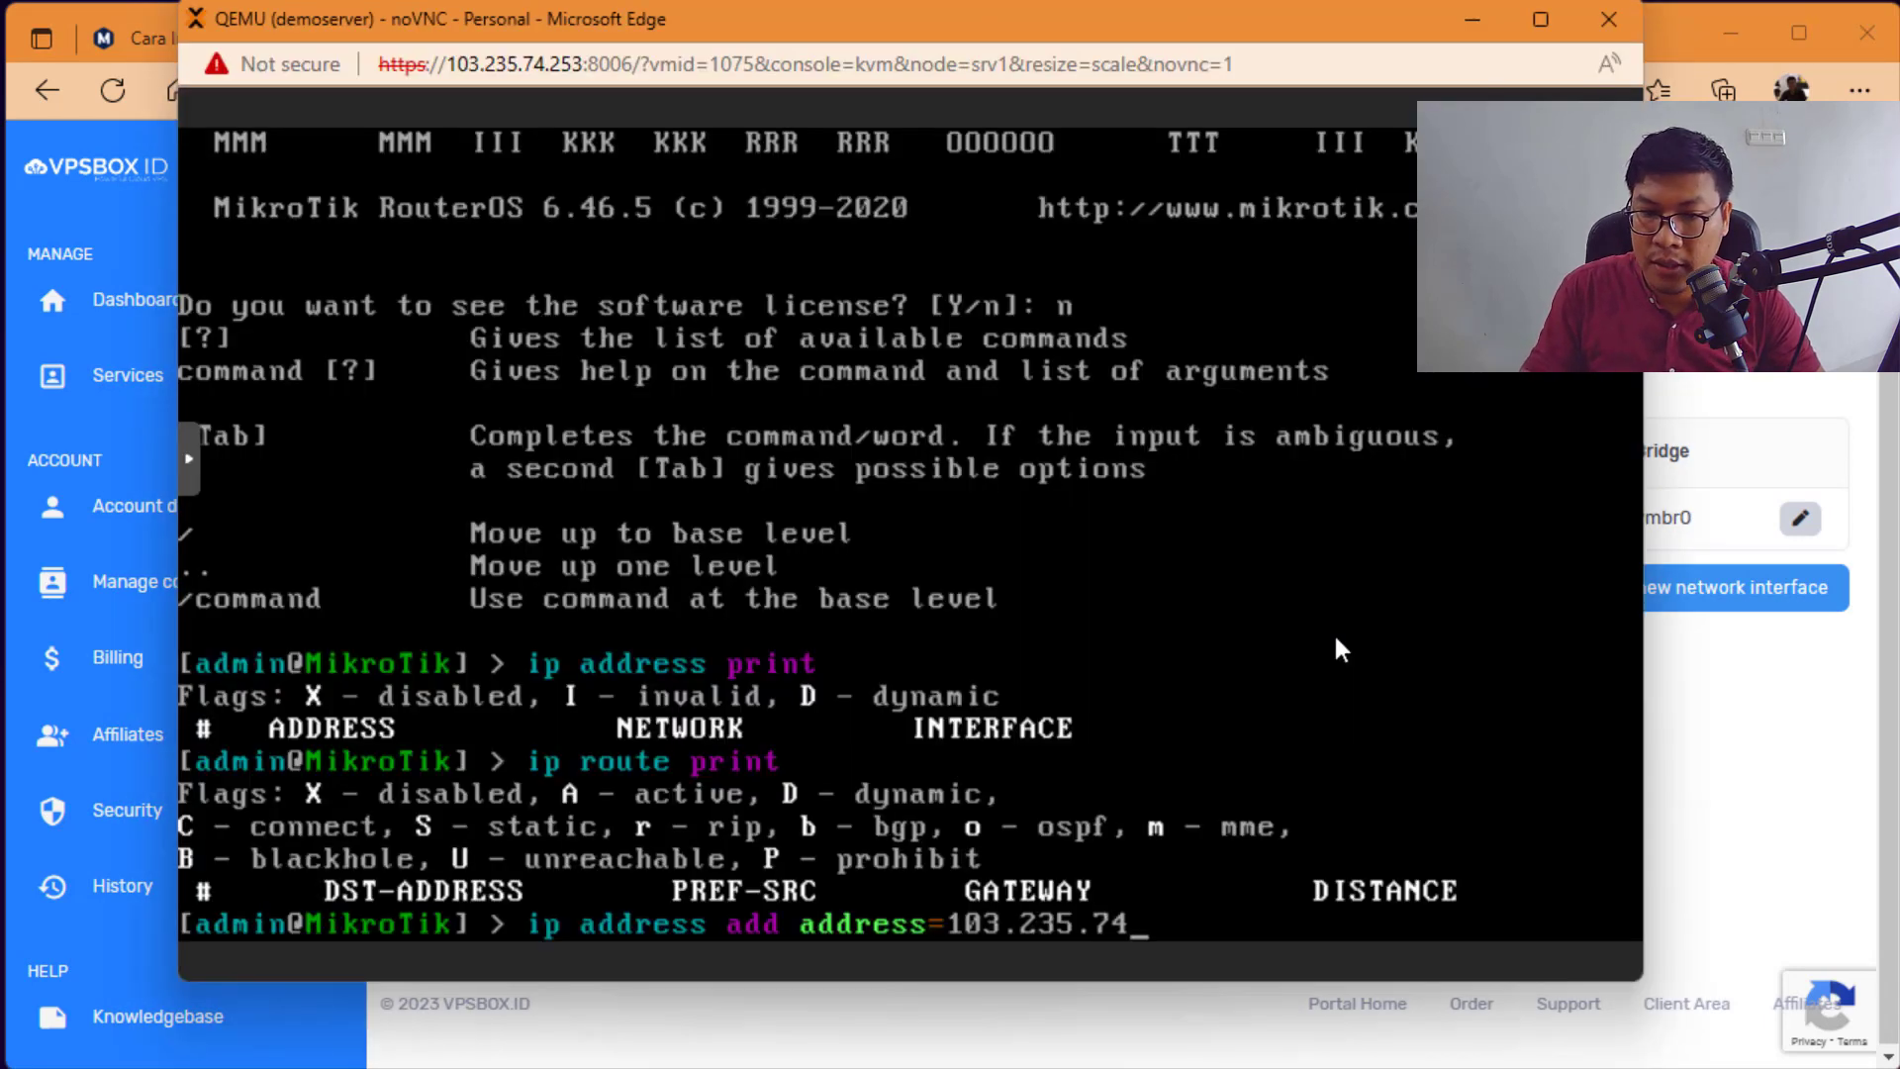
key(alt+Tab)
key(alt+Tab)
text(.)
text(2)
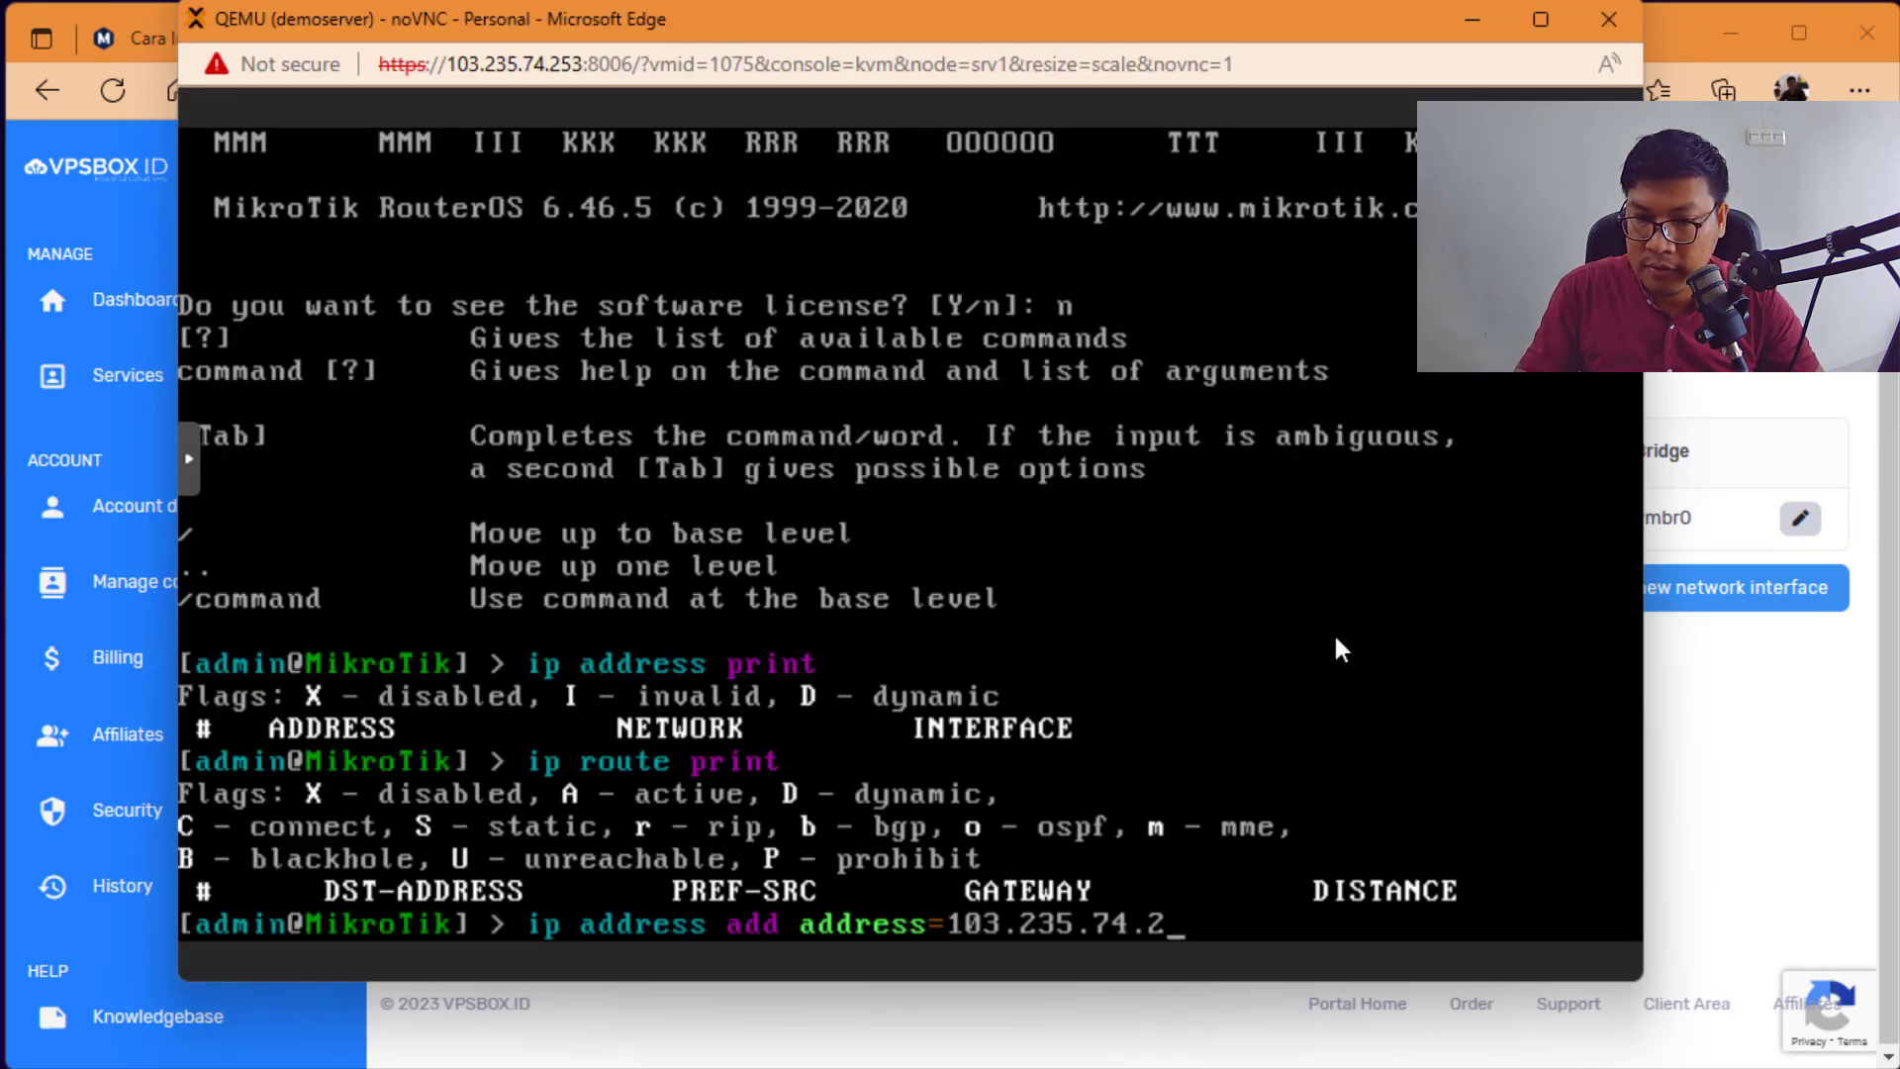
text(05/24)
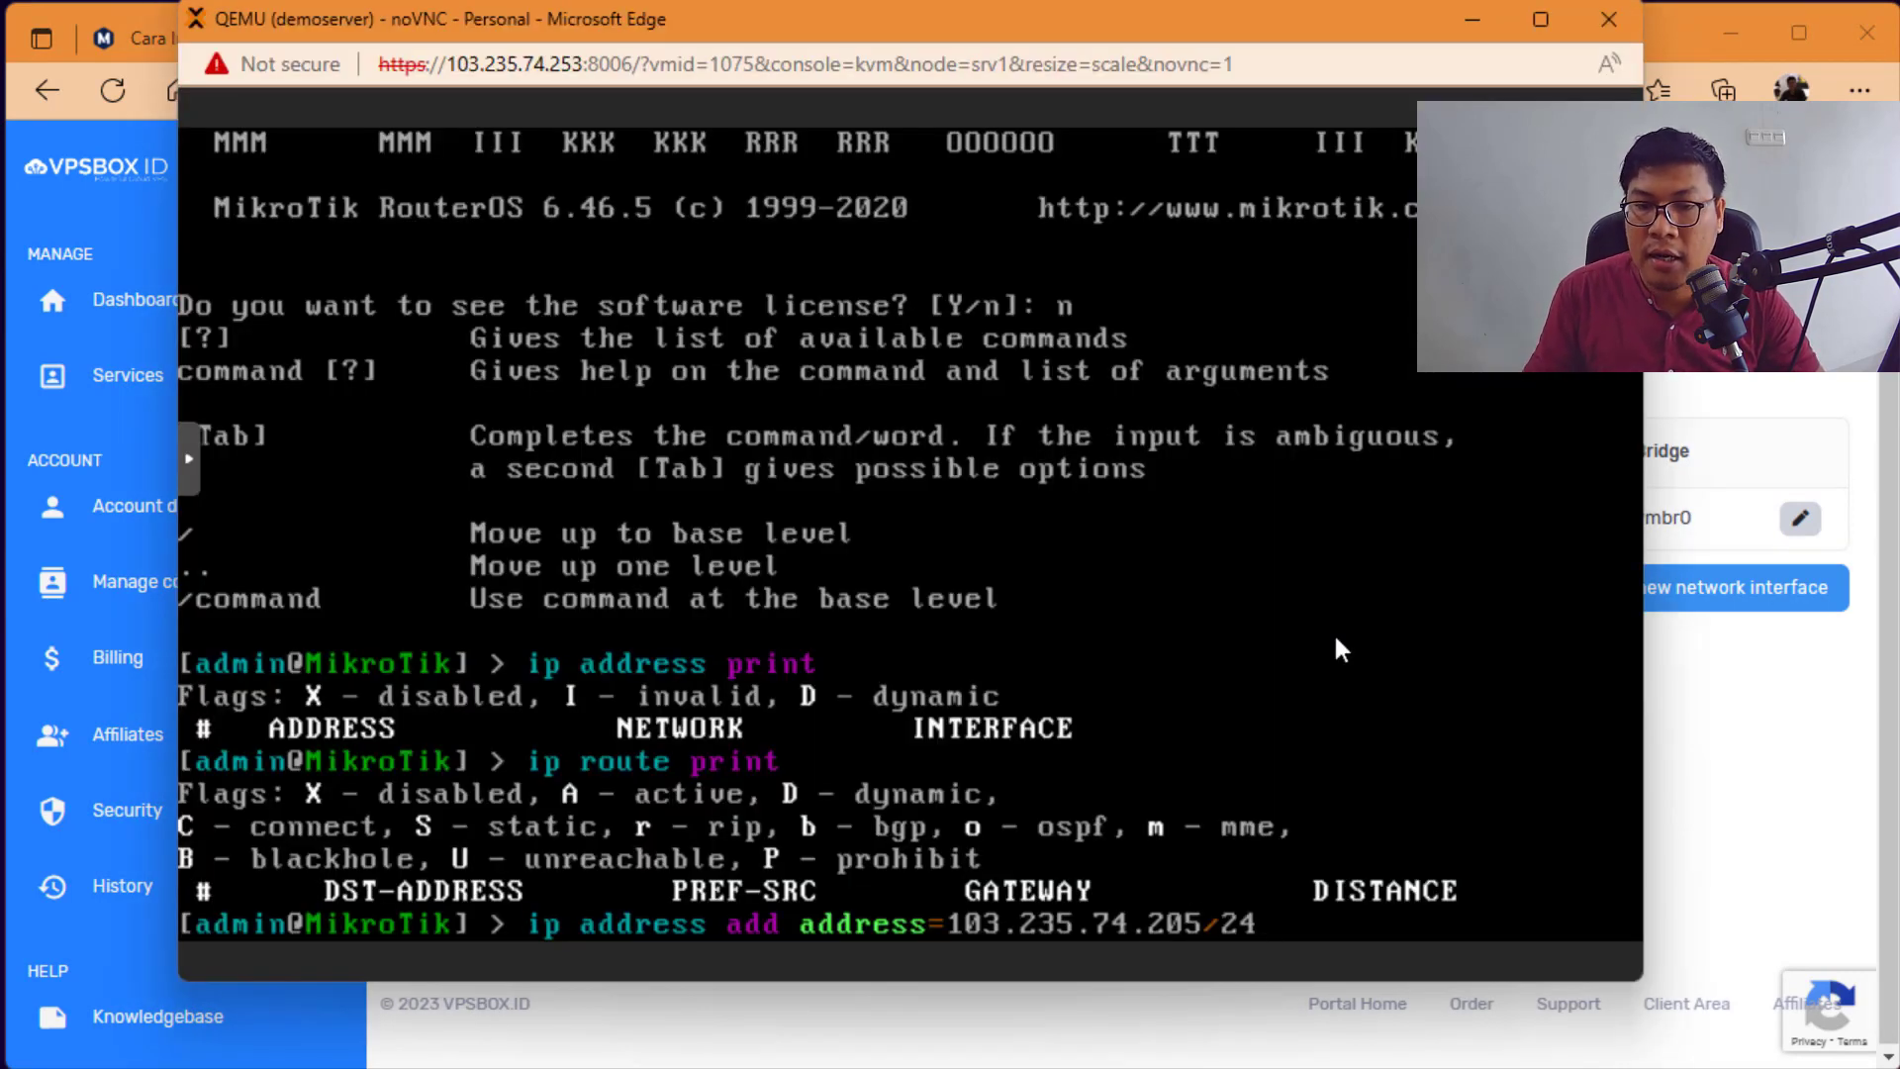
Step: Append interface=ether1 and run the command to assign the address
key(alt+Tab)
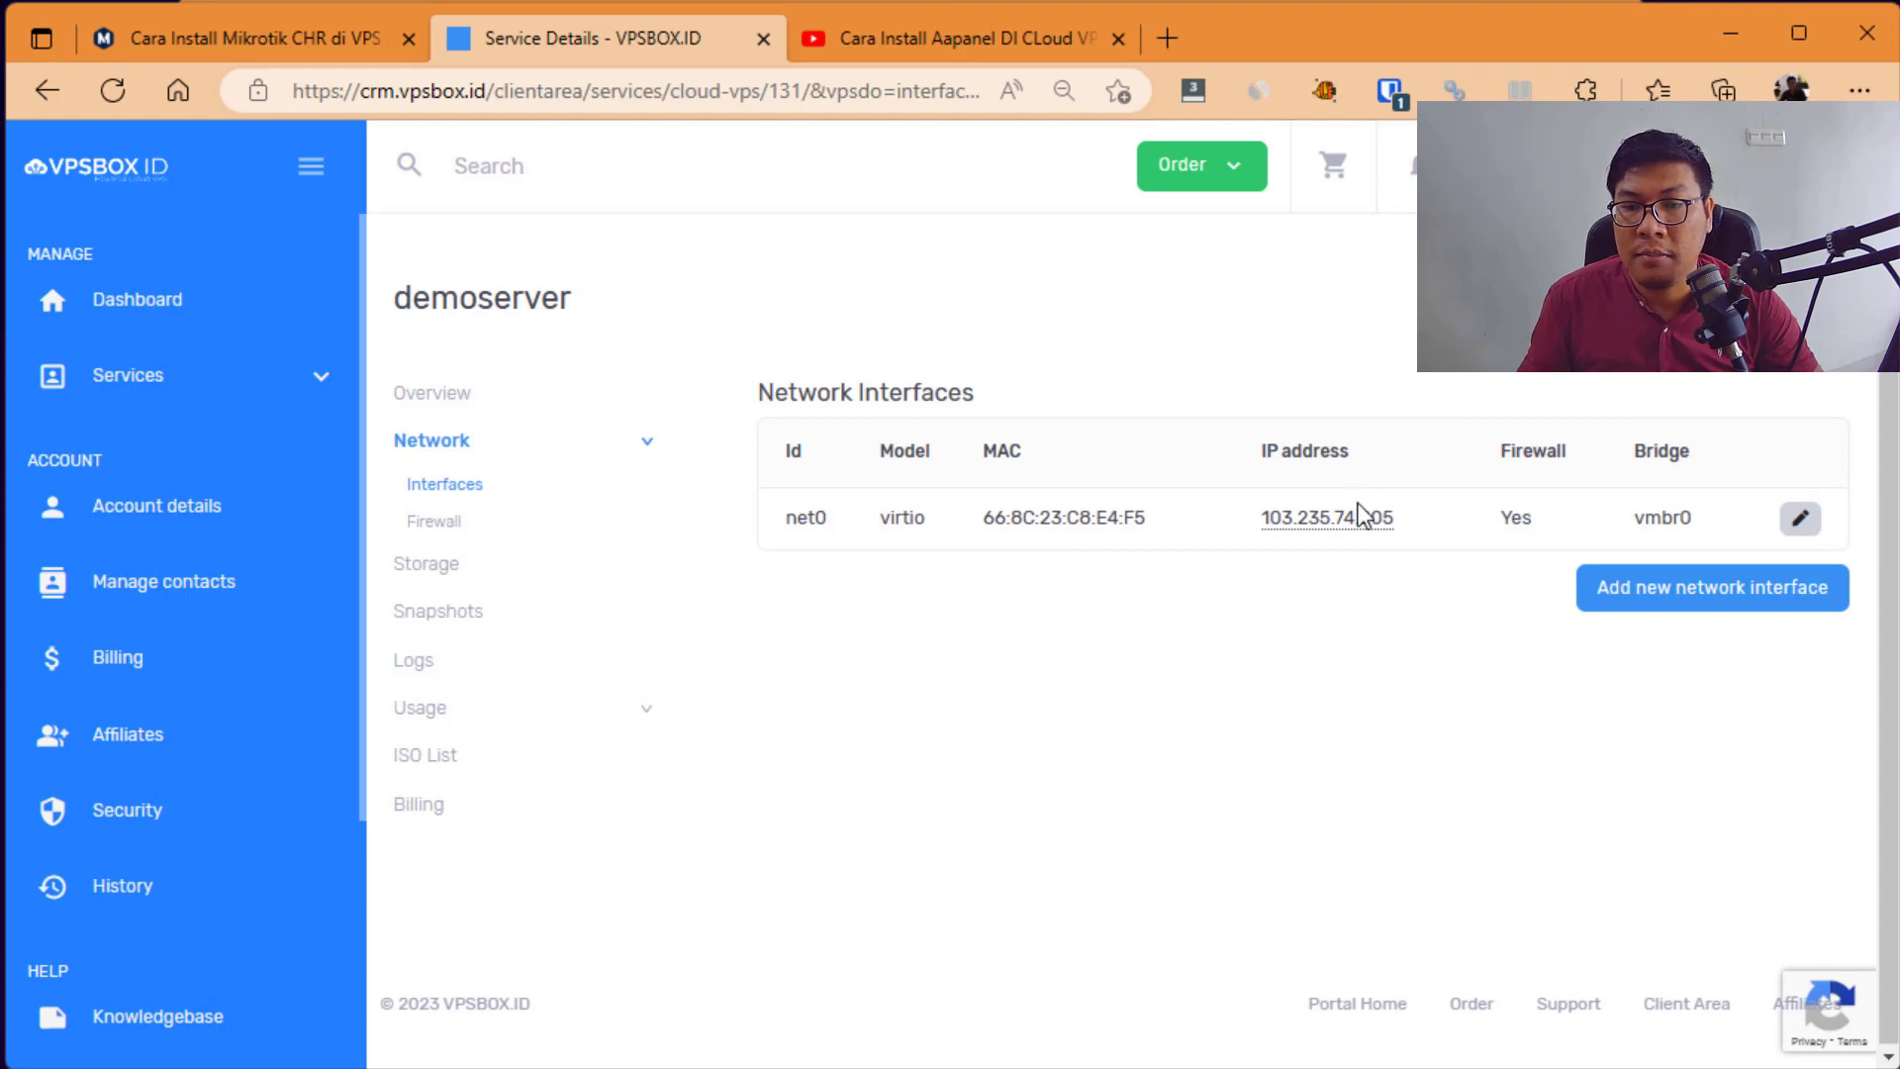
mouse_move(1363, 520)
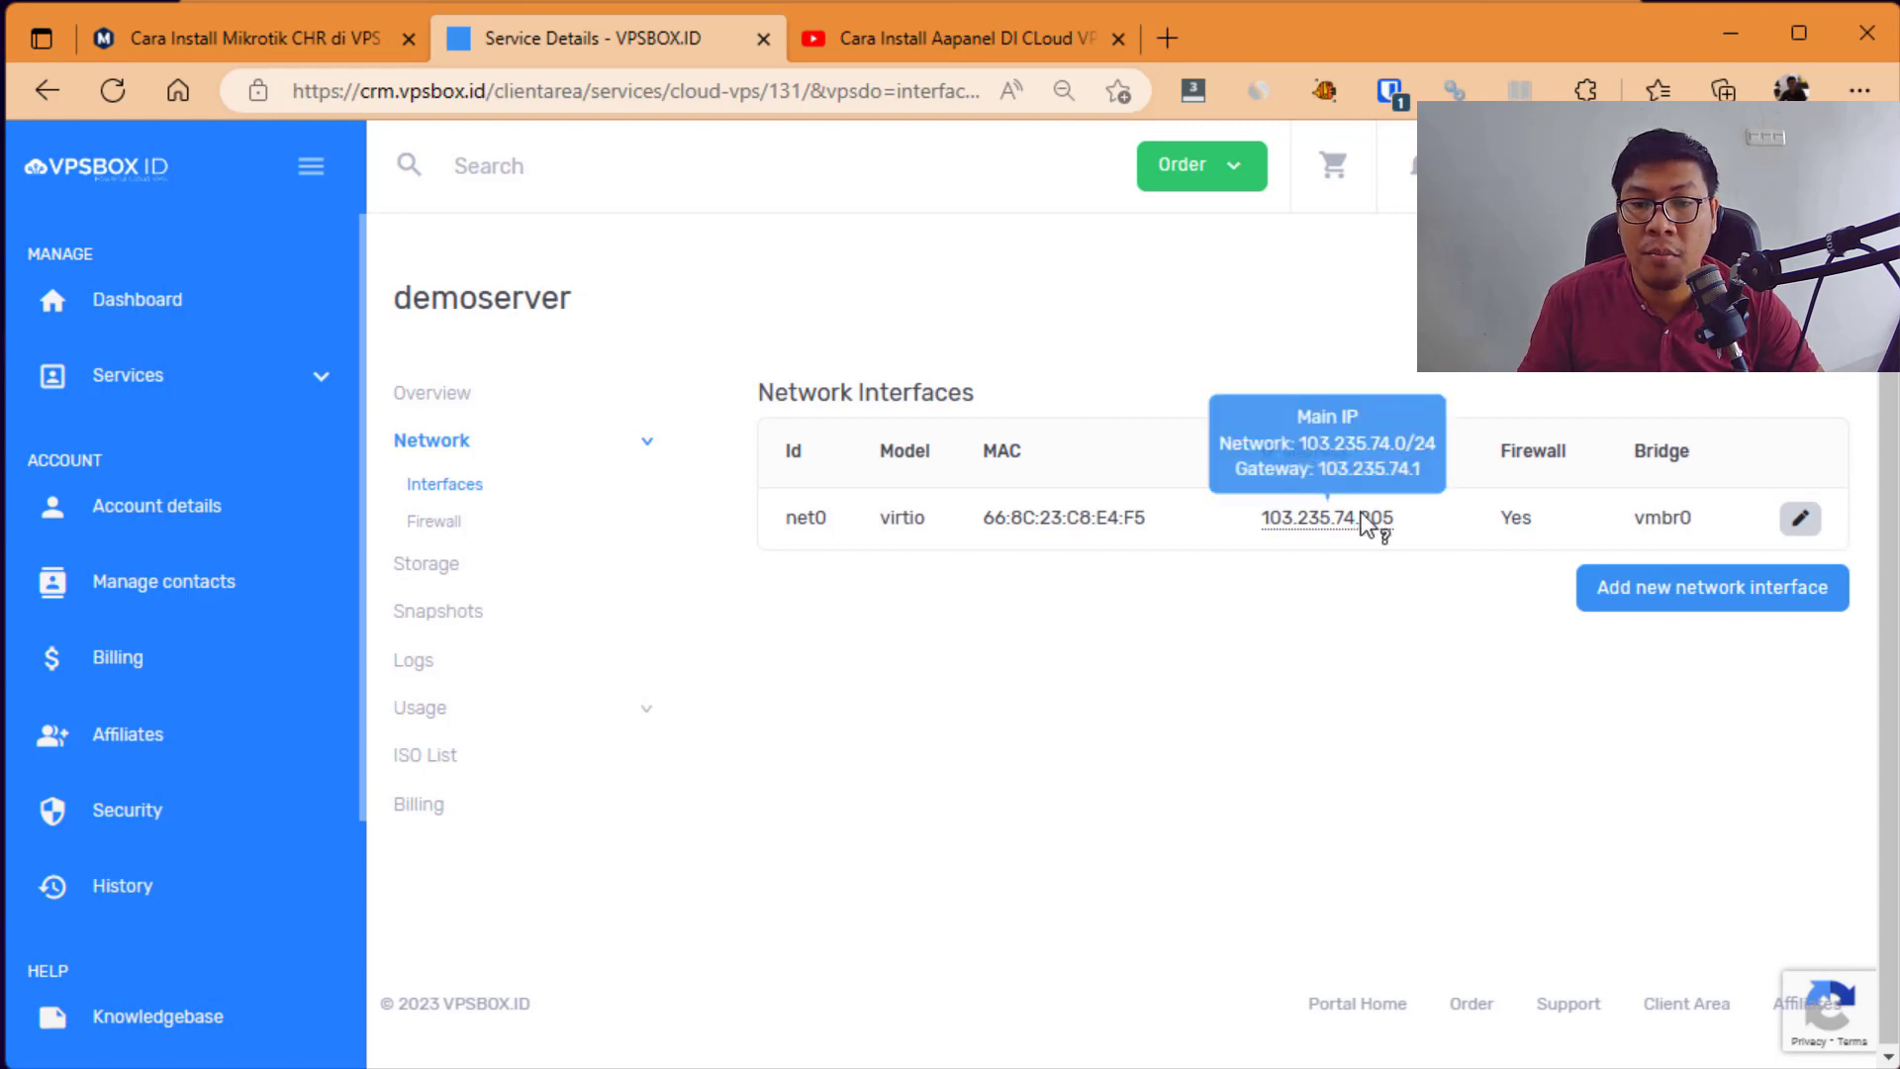
key(alt+Tab)
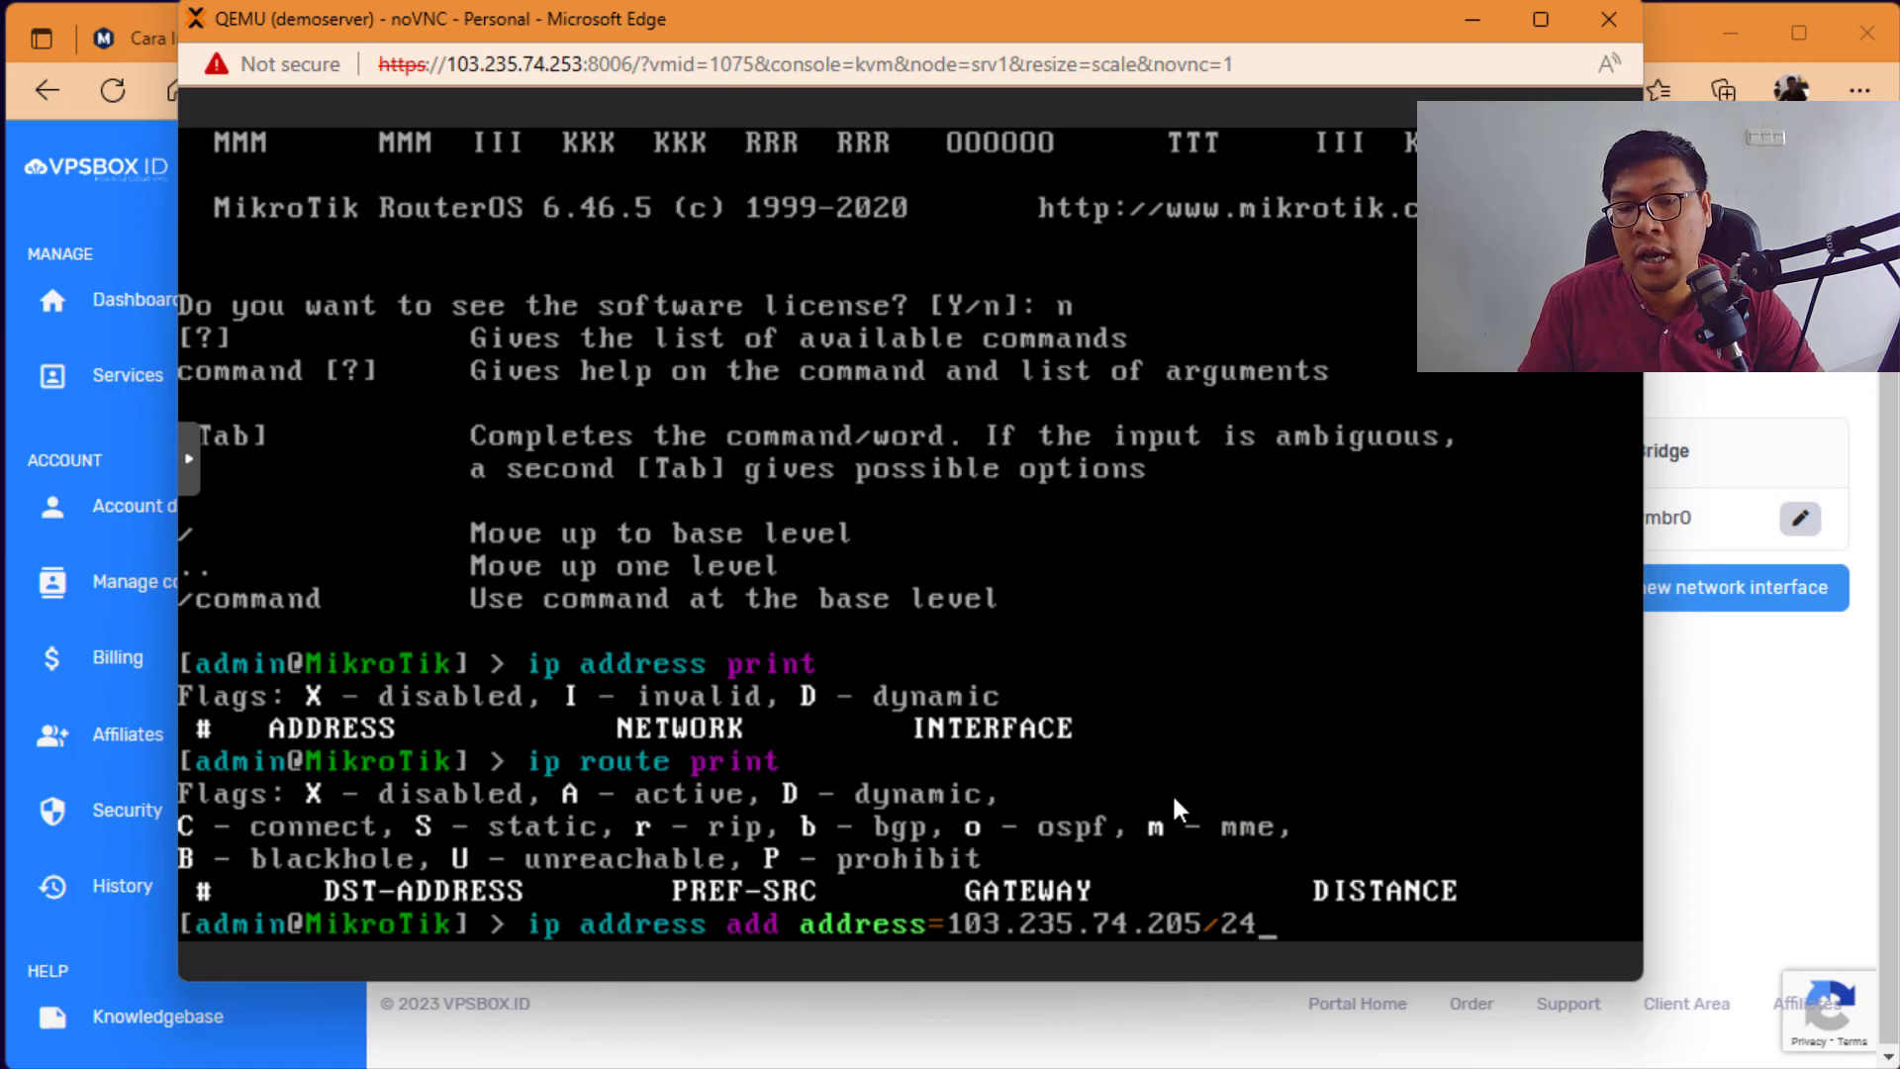
key(alt+Tab)
key(alt+Tab)
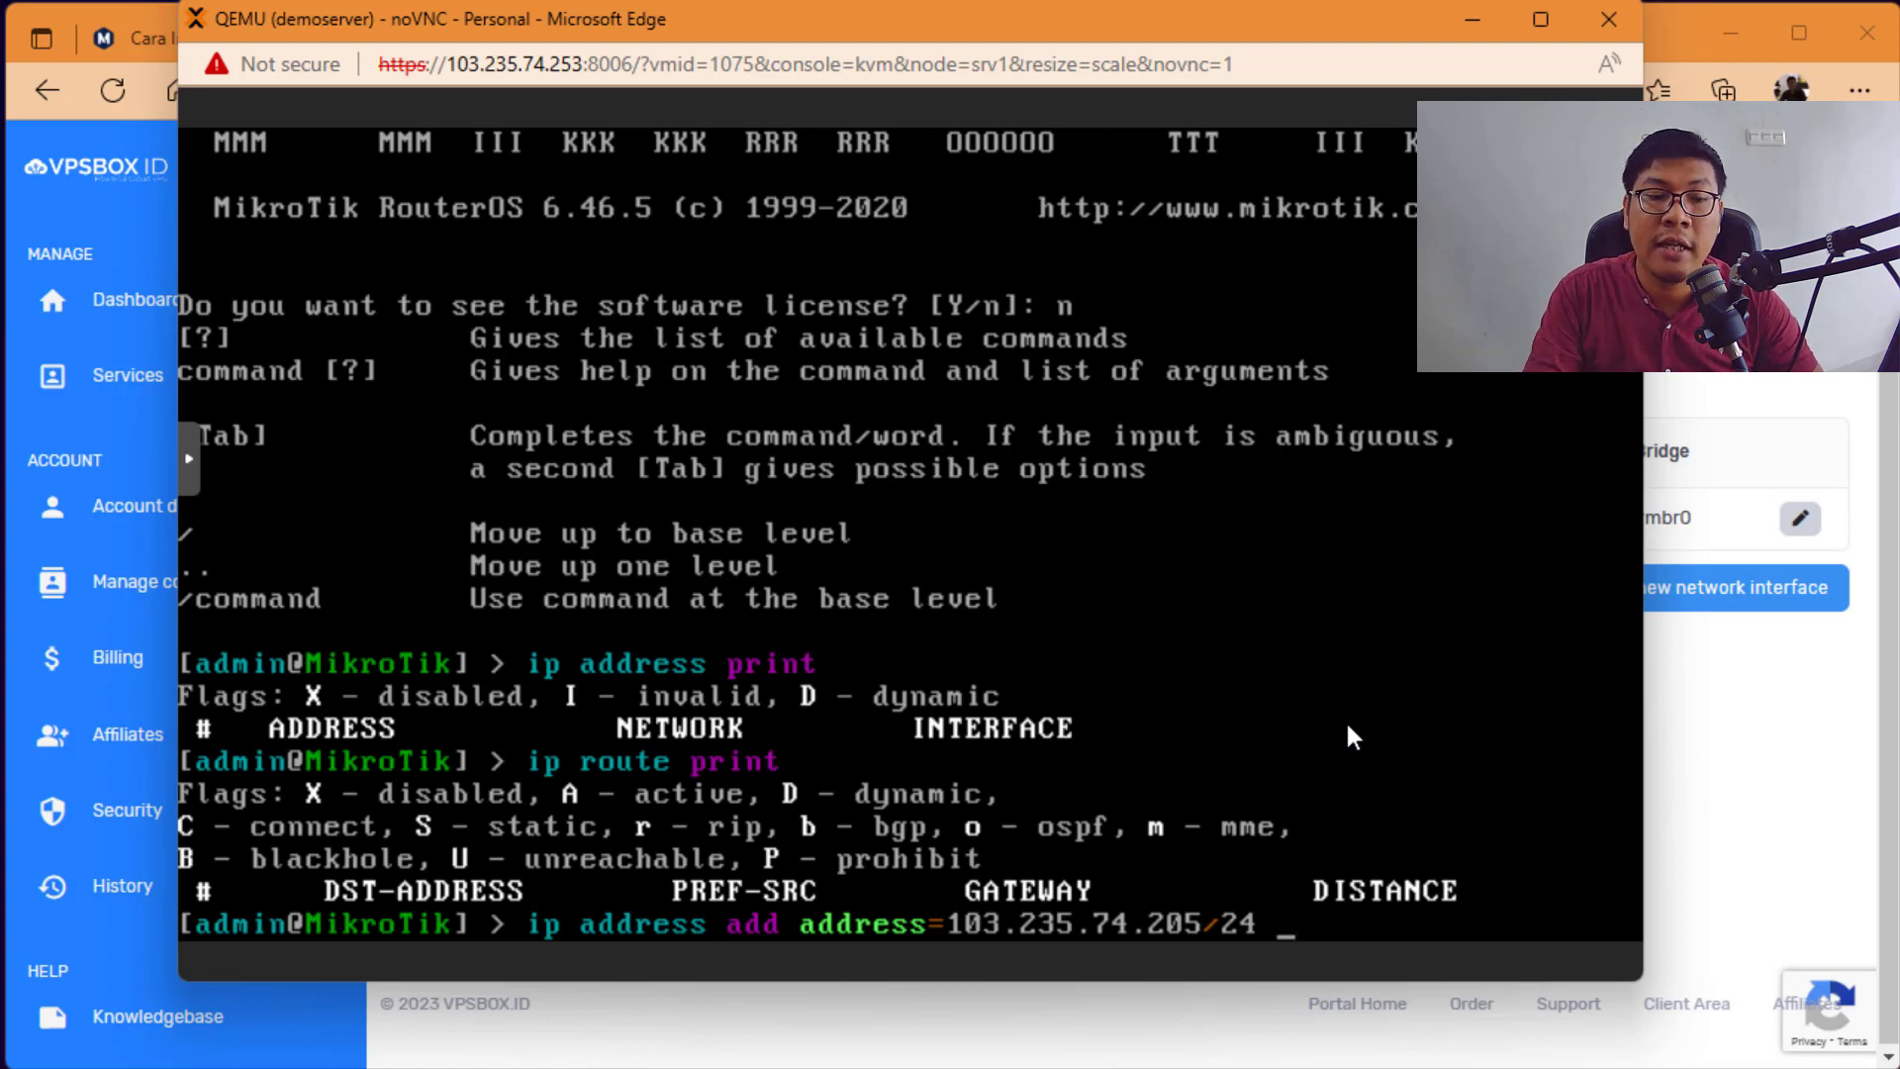
text(in)
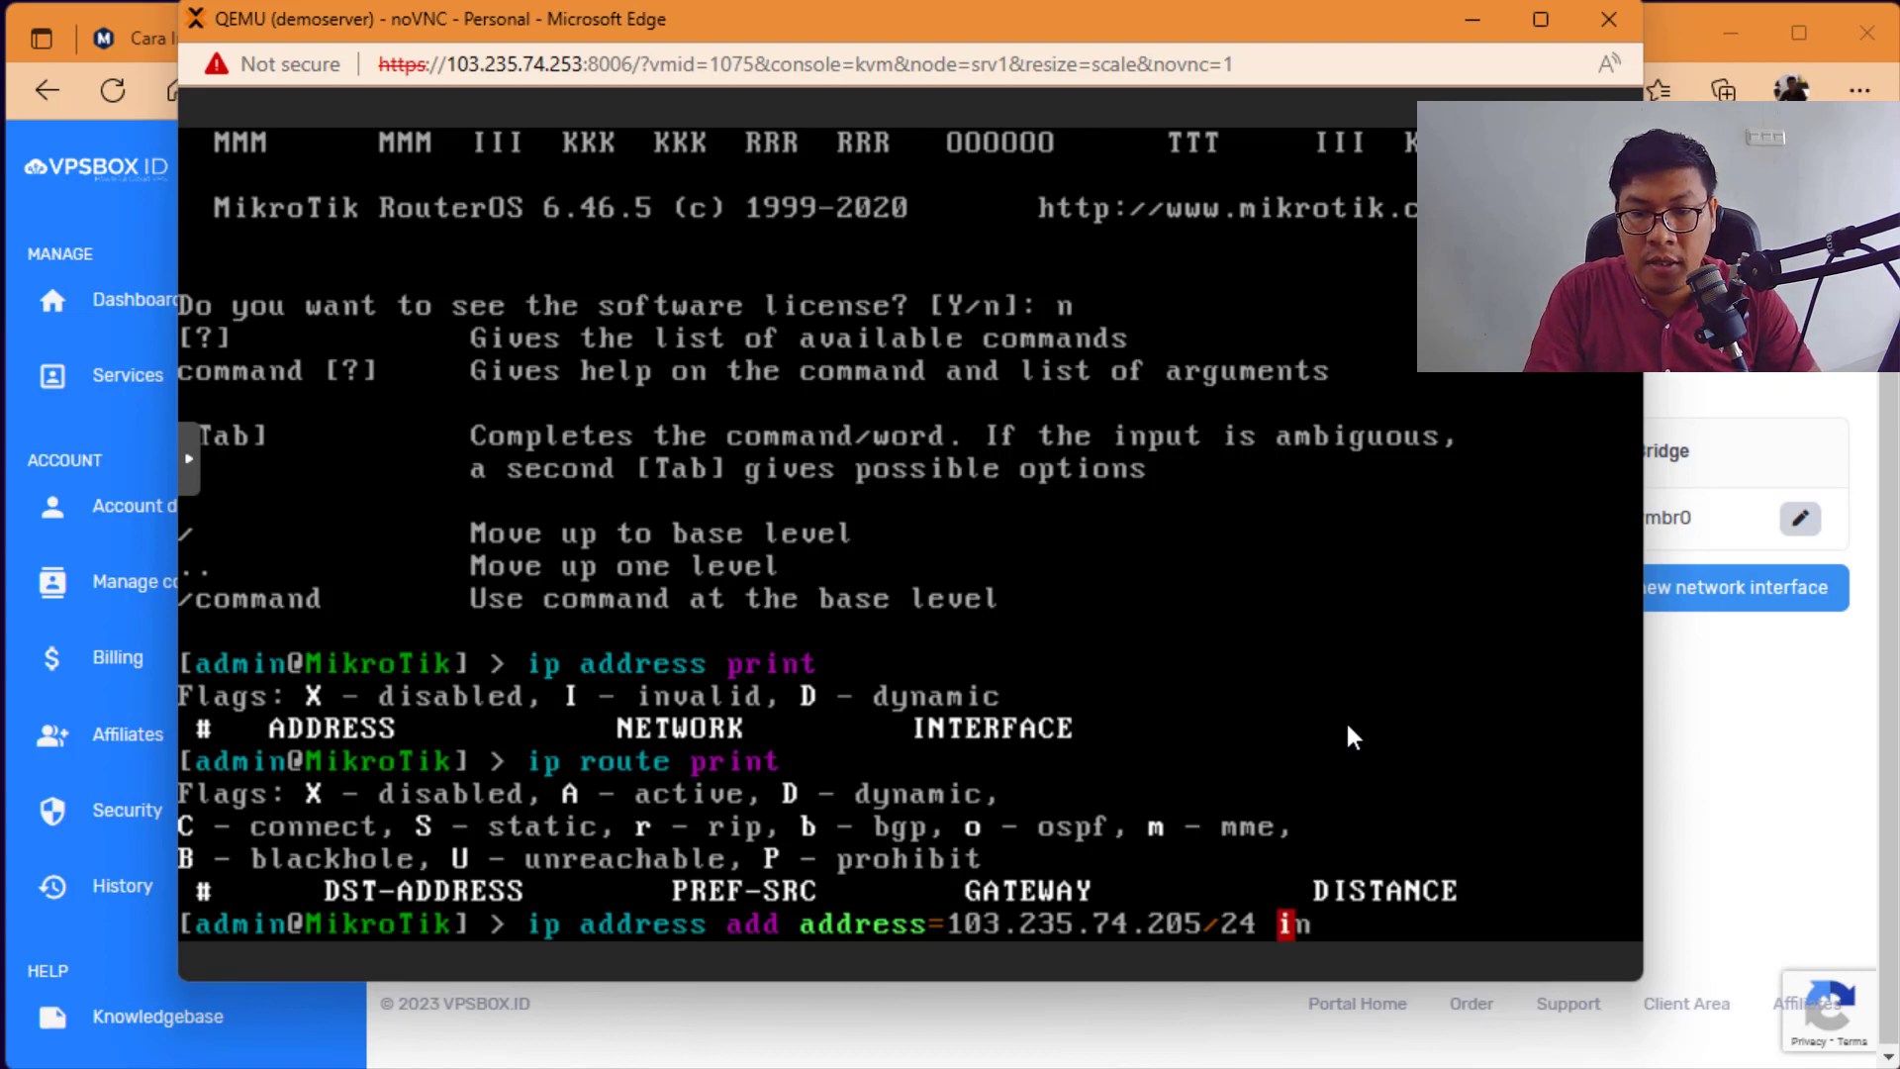
key(Tab)
key(Tab)
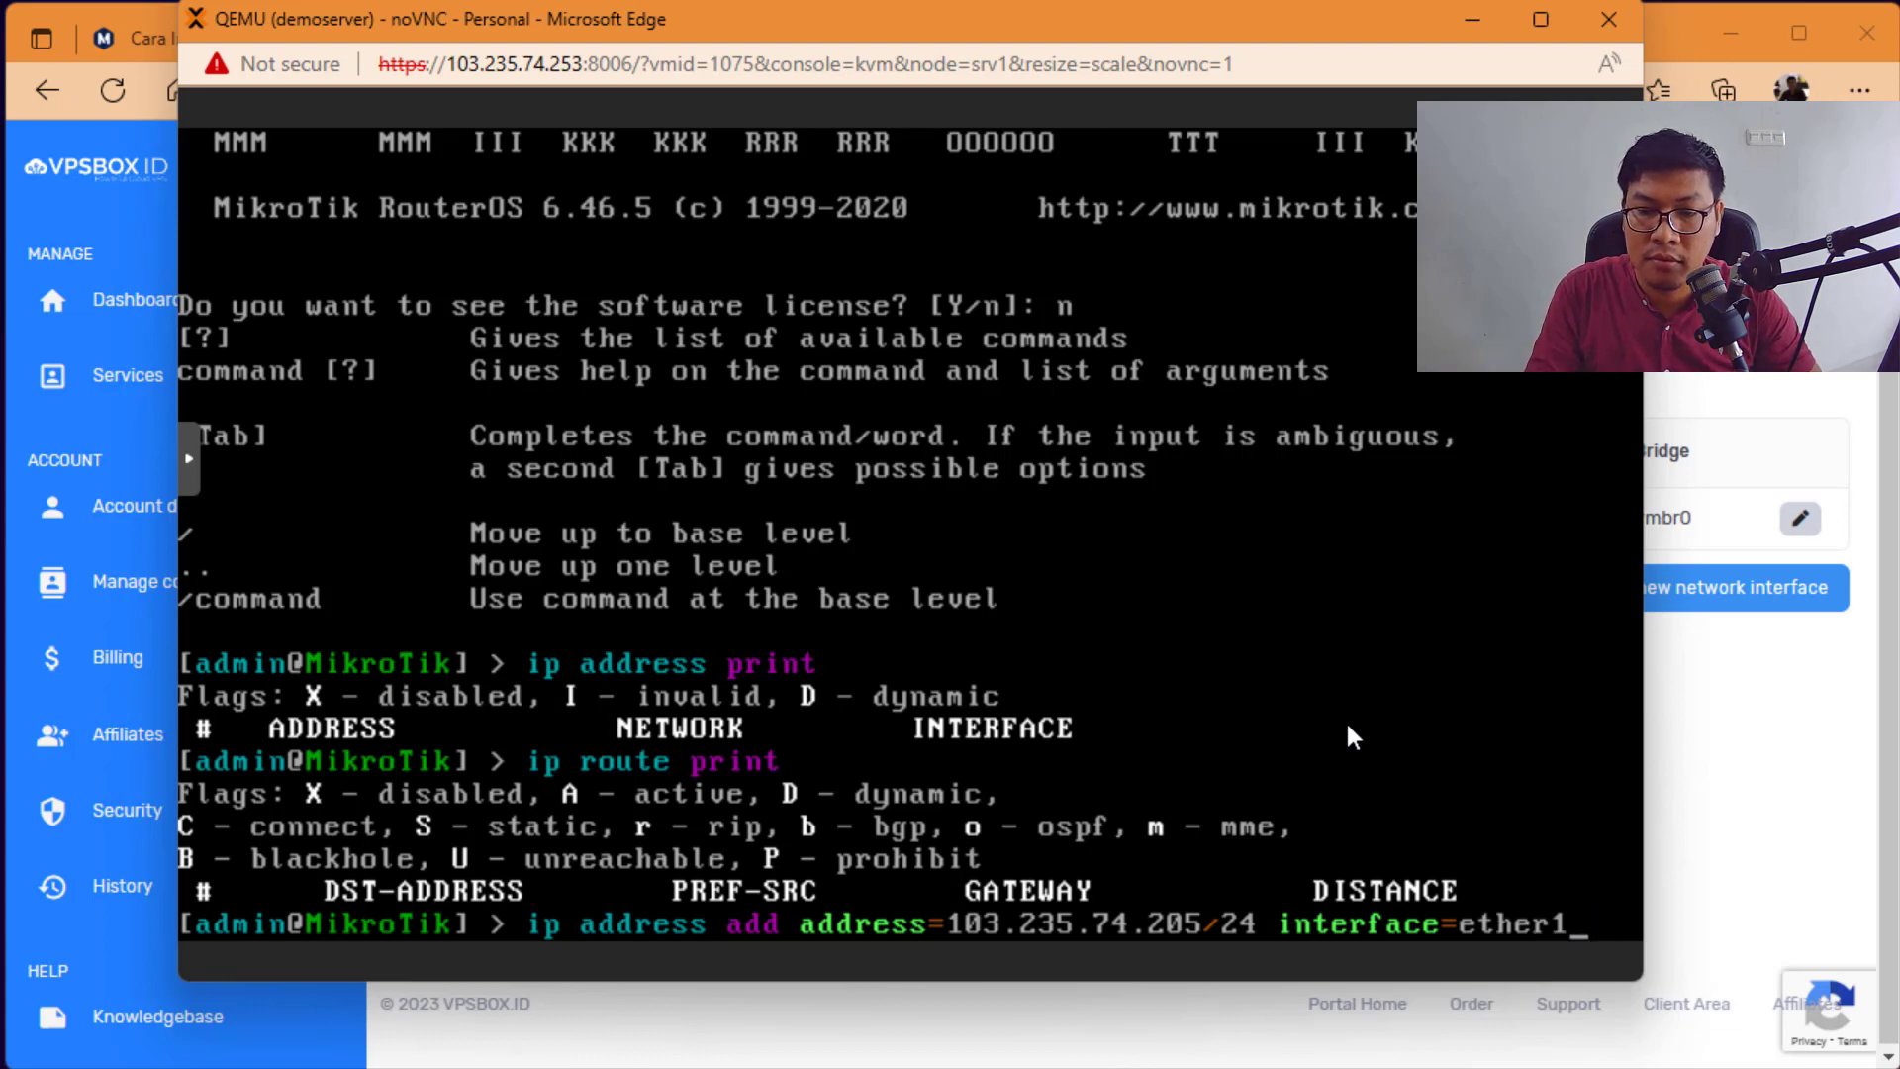
key(Return)
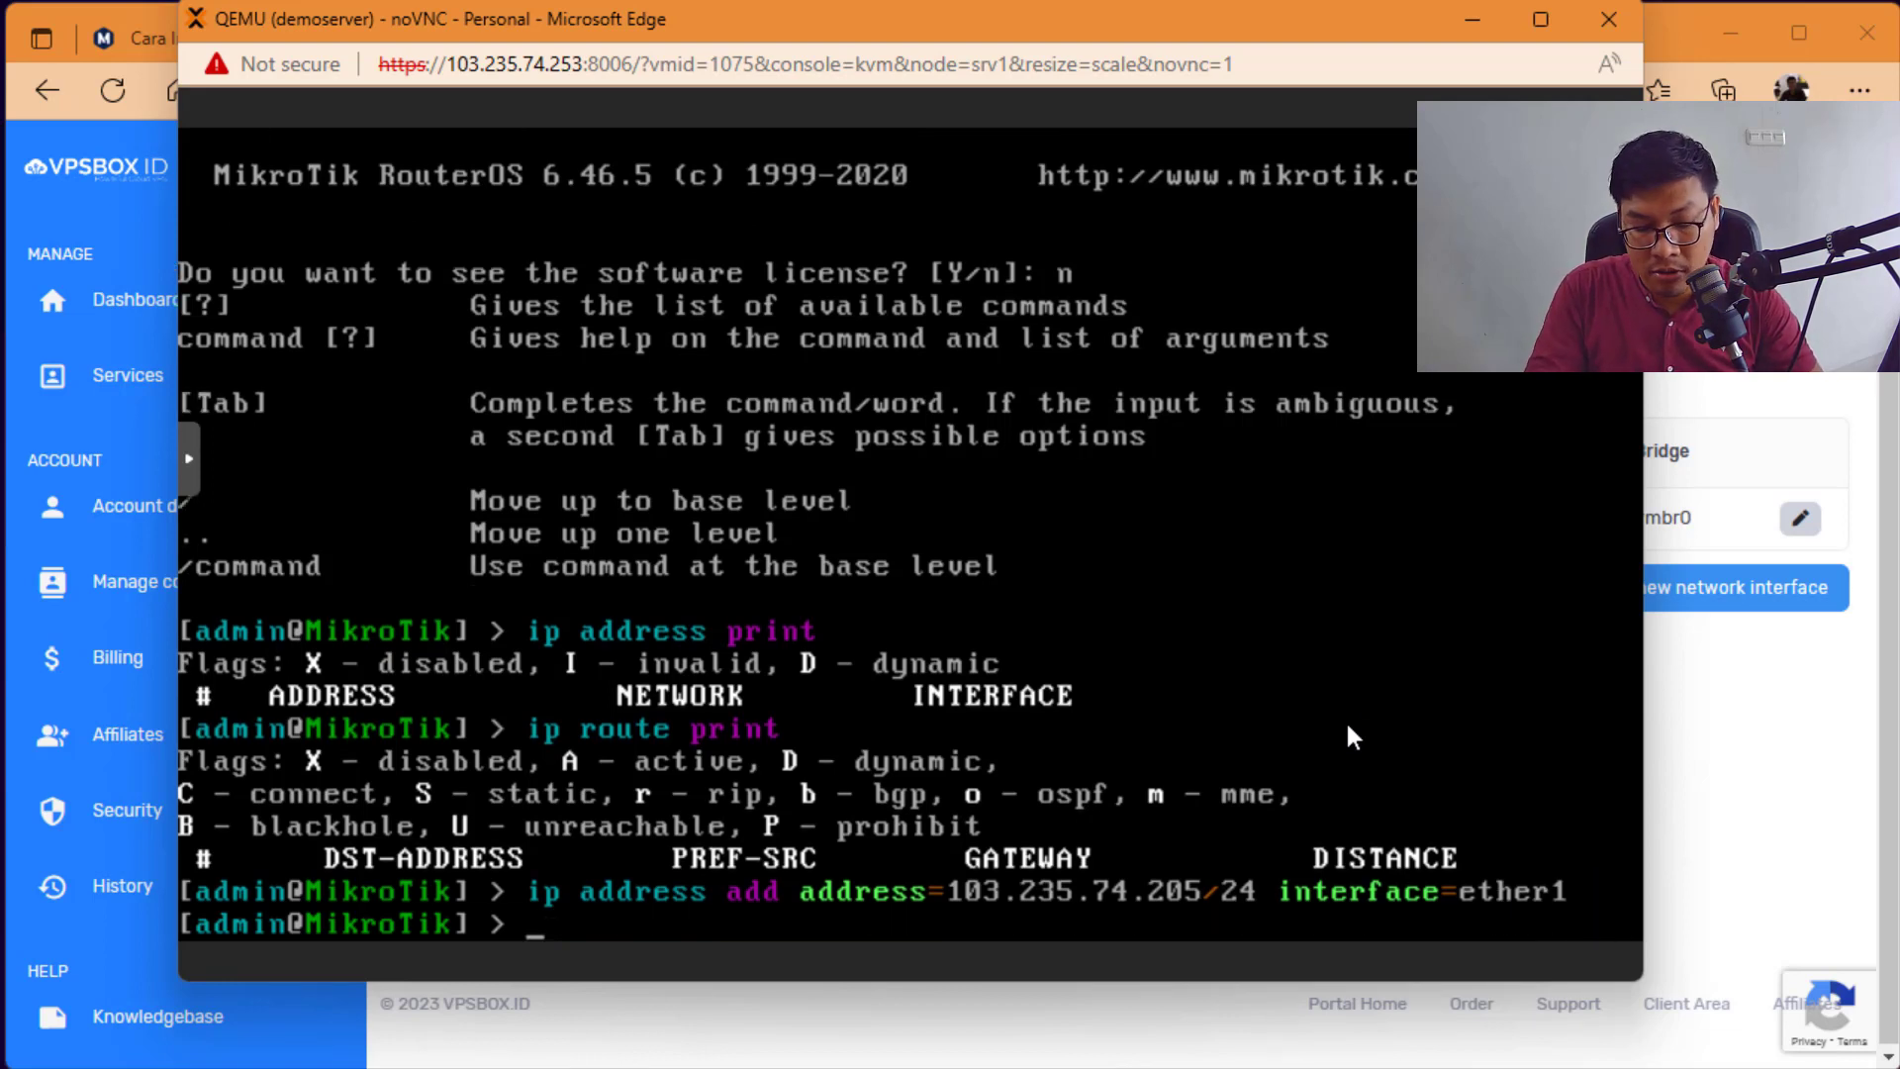
Step: Run 'ip address print' to confirm 103.235.74.205/24 on ether1, then start 'ip route add gateway='
text(oip)
key(BackSpace)
key(BackSpace)
key(BackSpace)
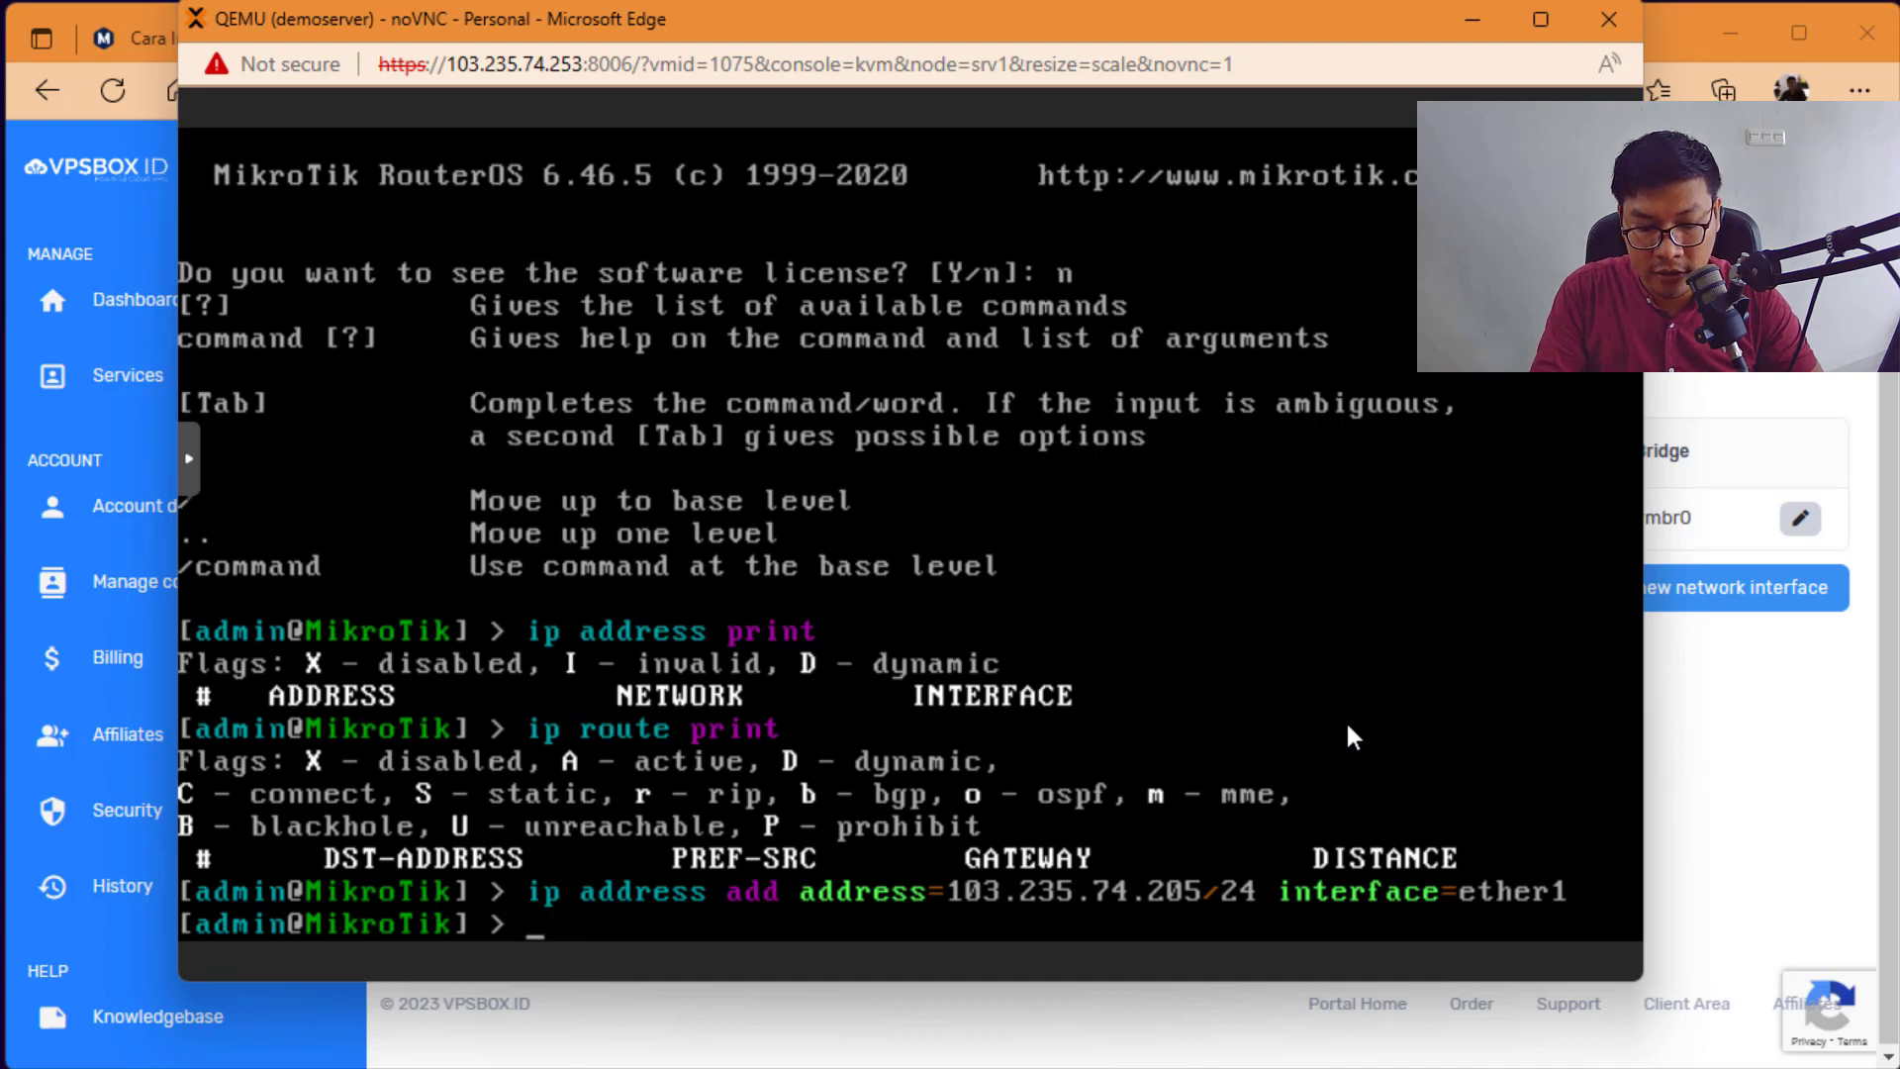
text(ip address print)
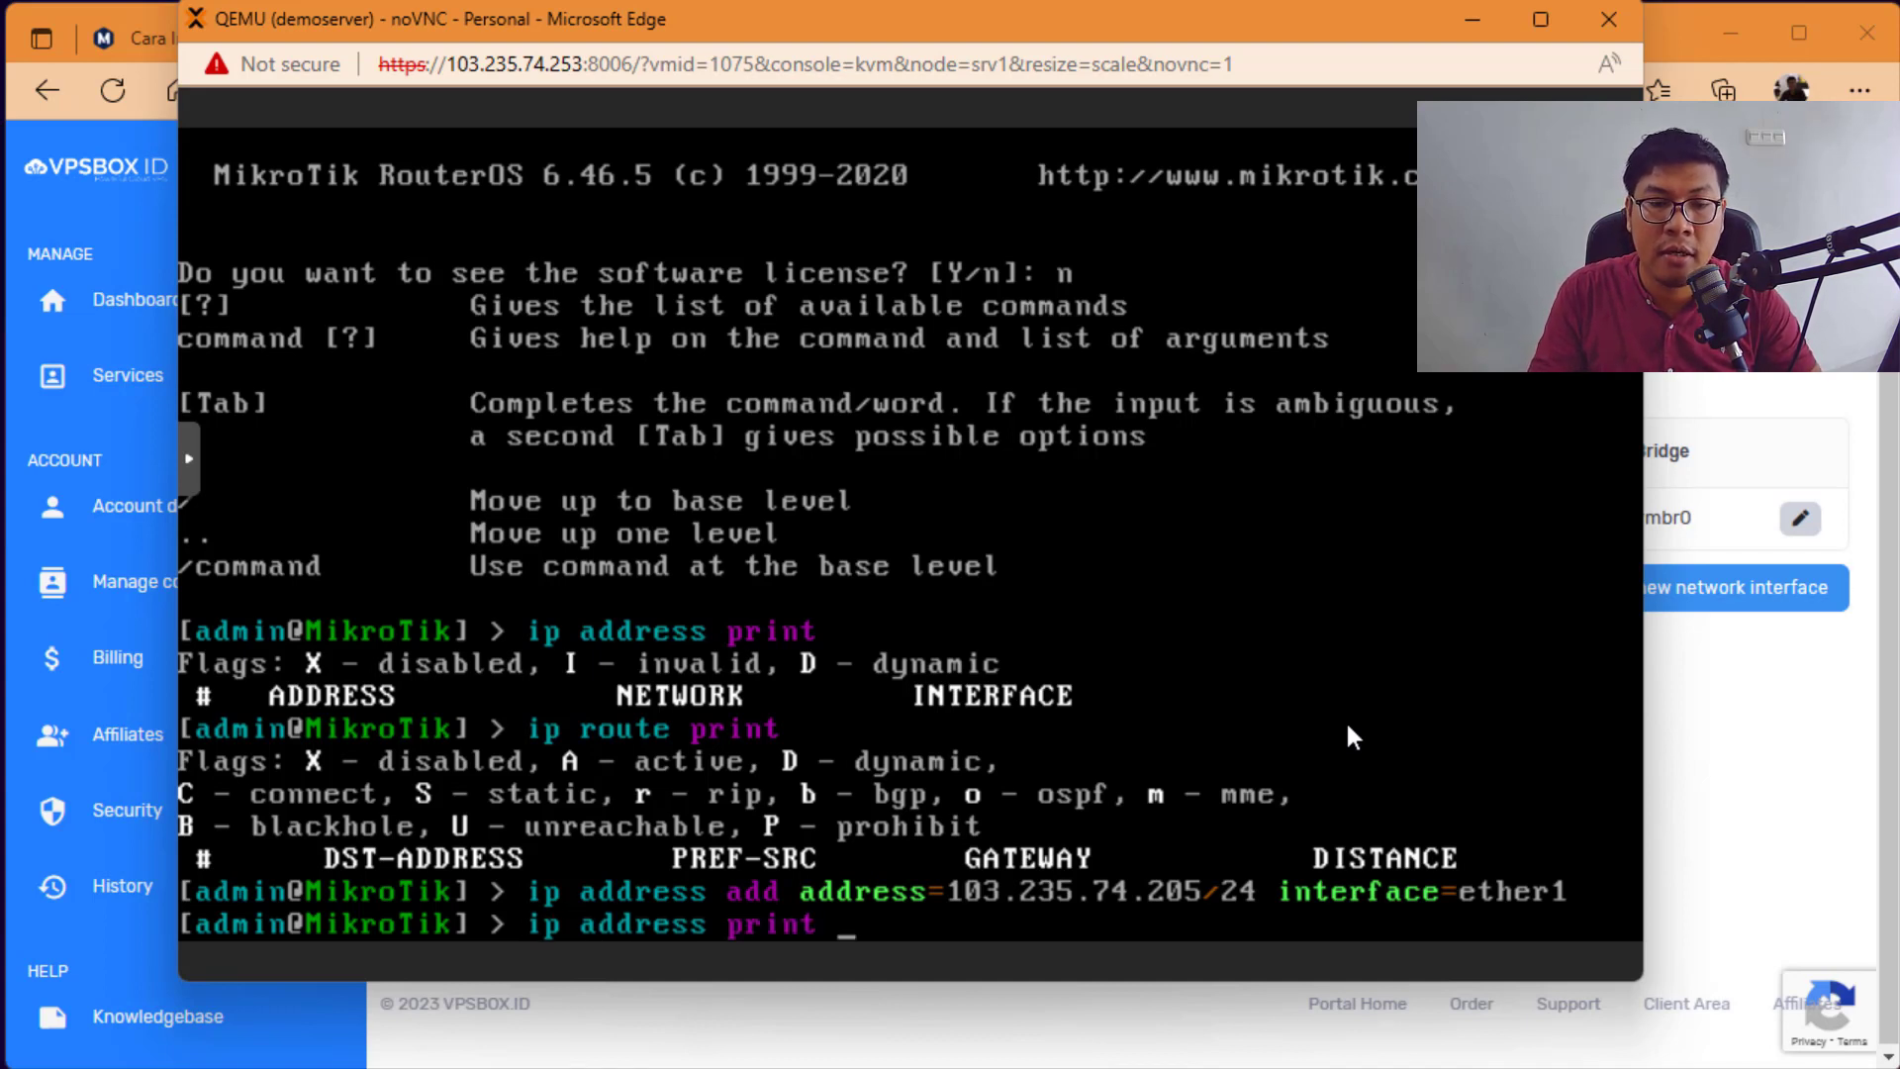
key(Return)
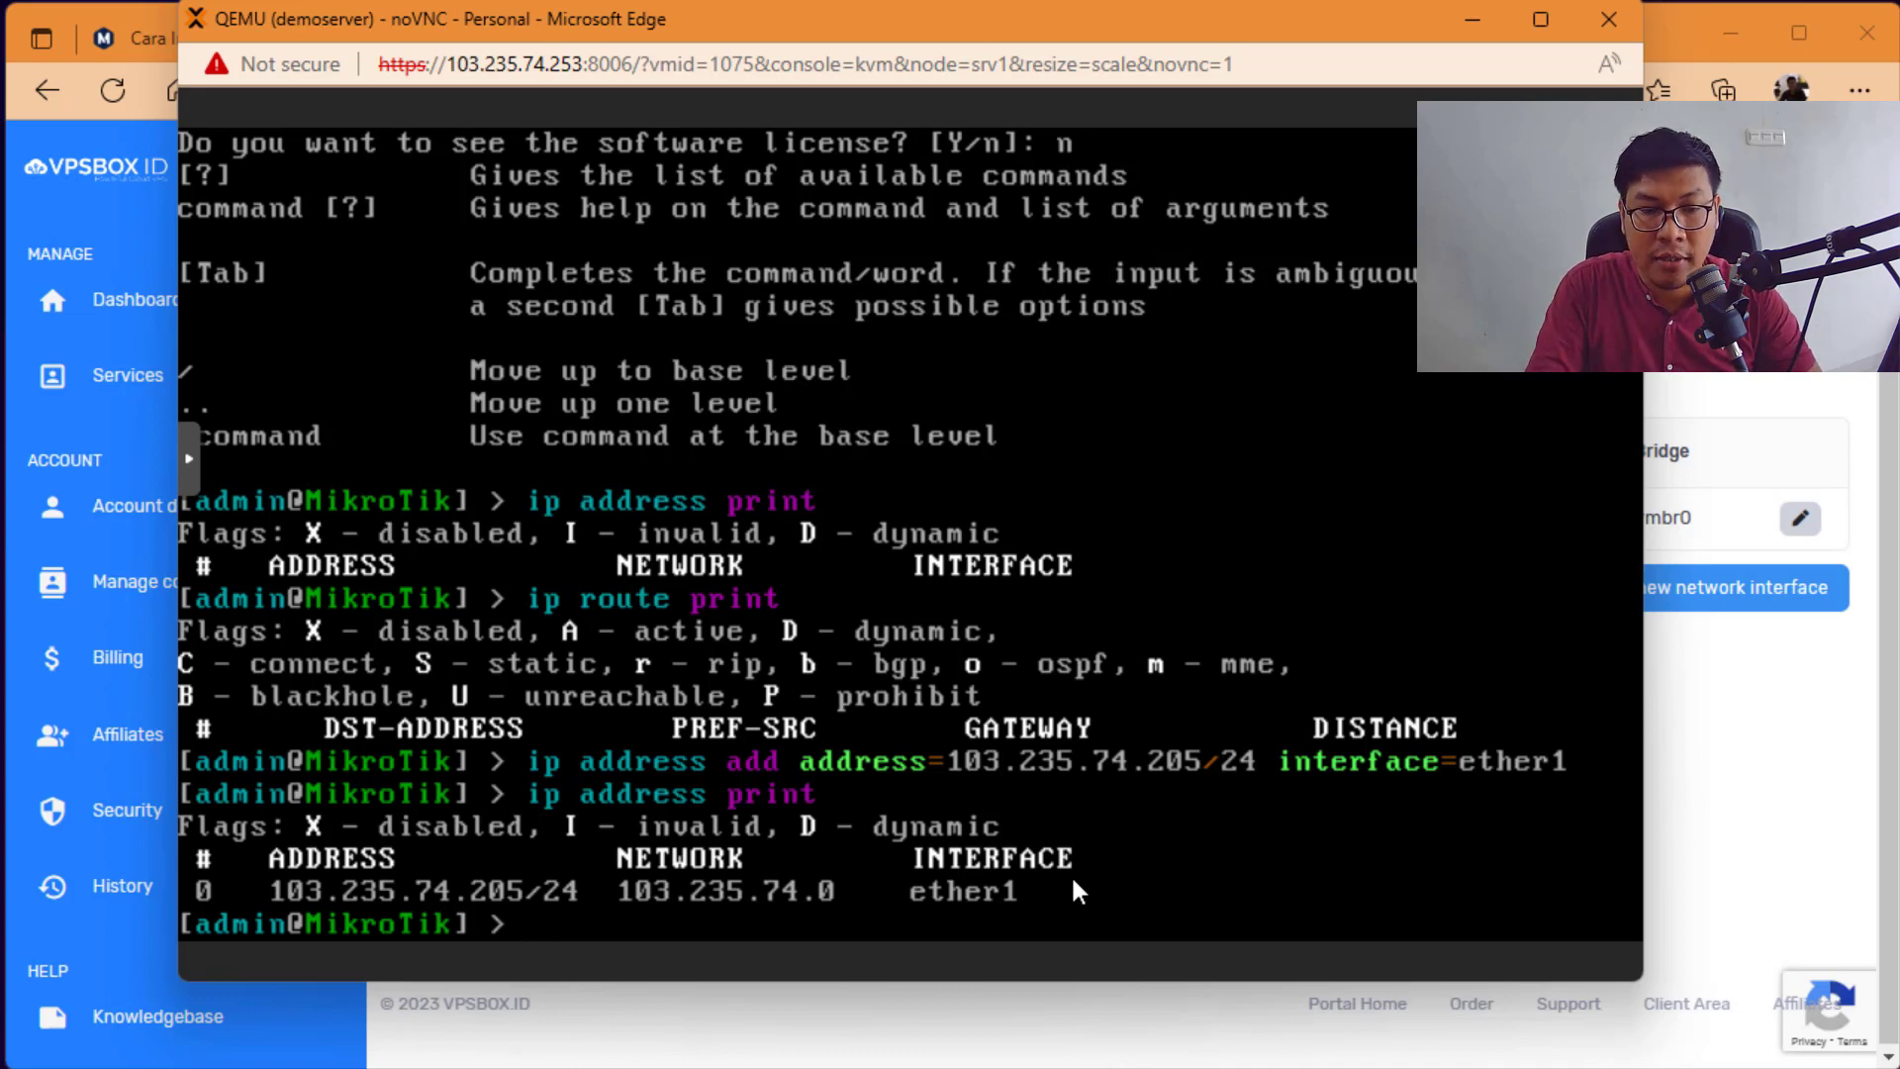
text(ip route add)
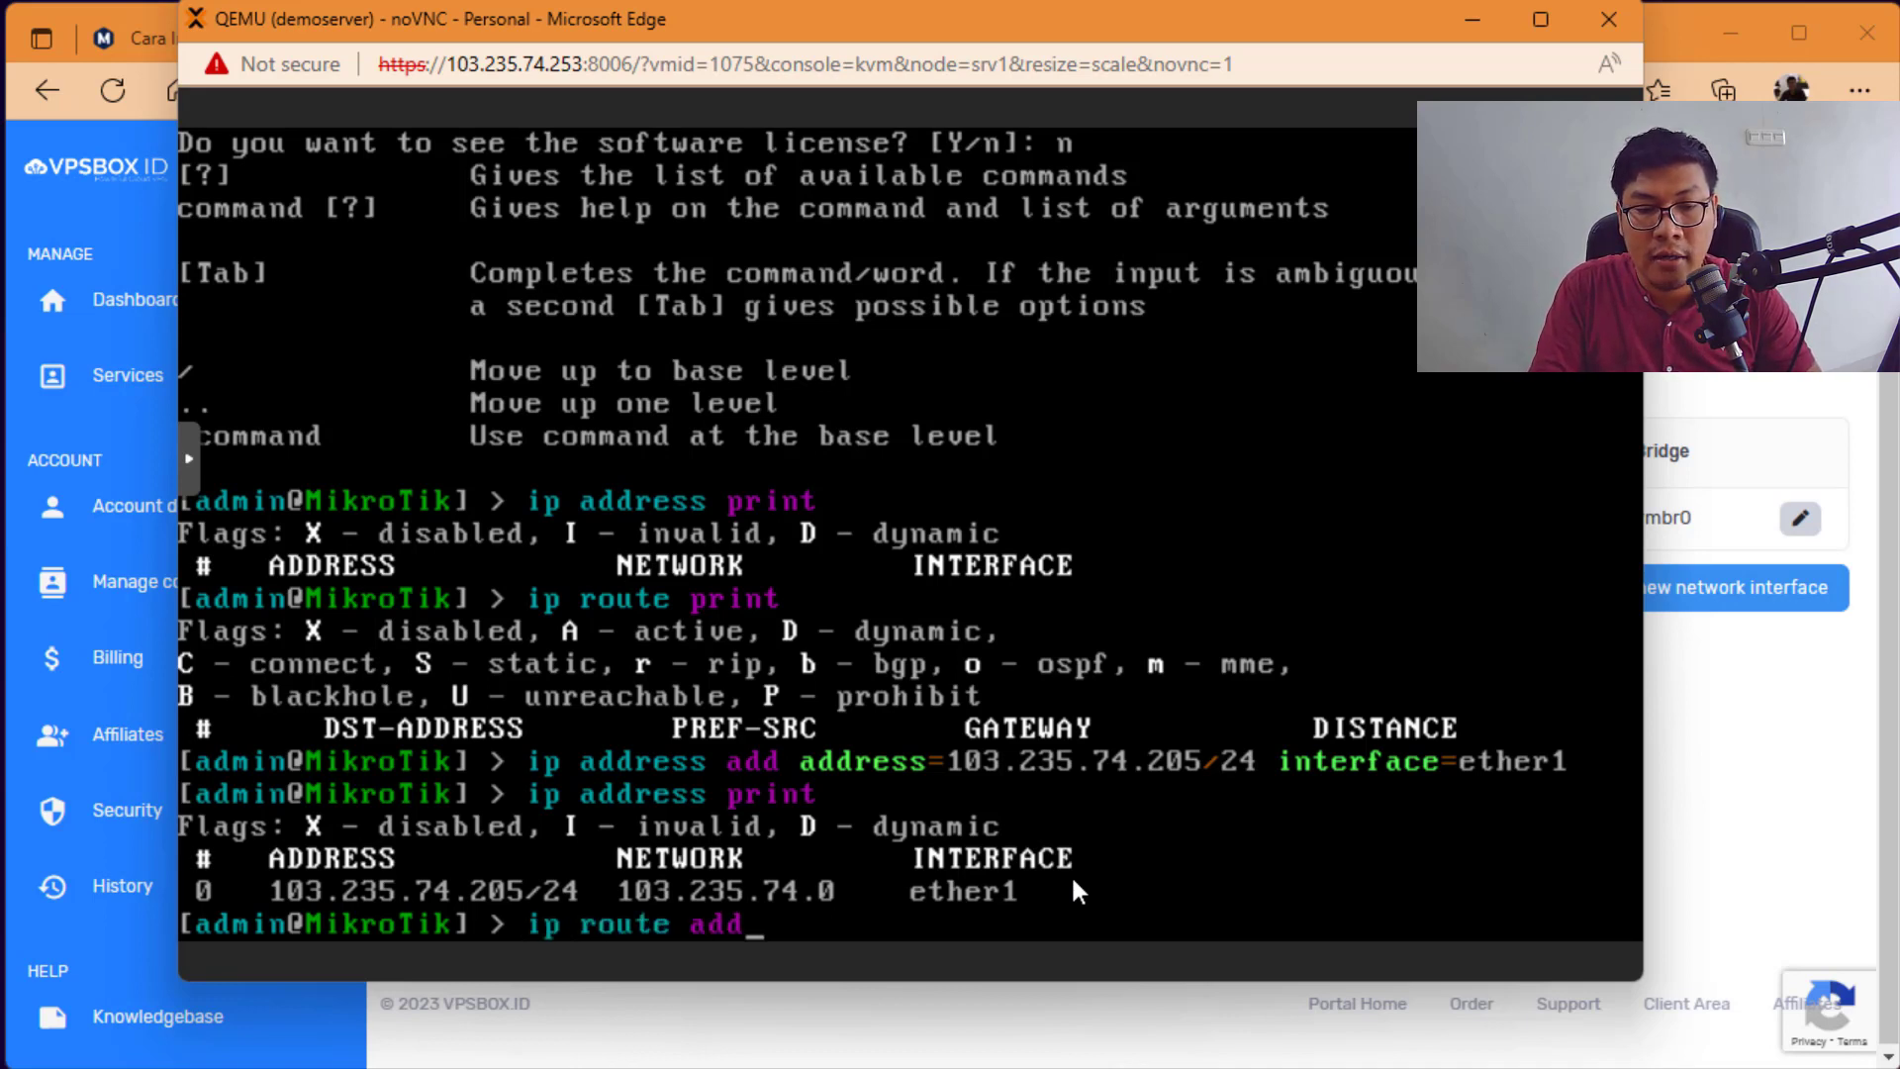
text( gateway=)
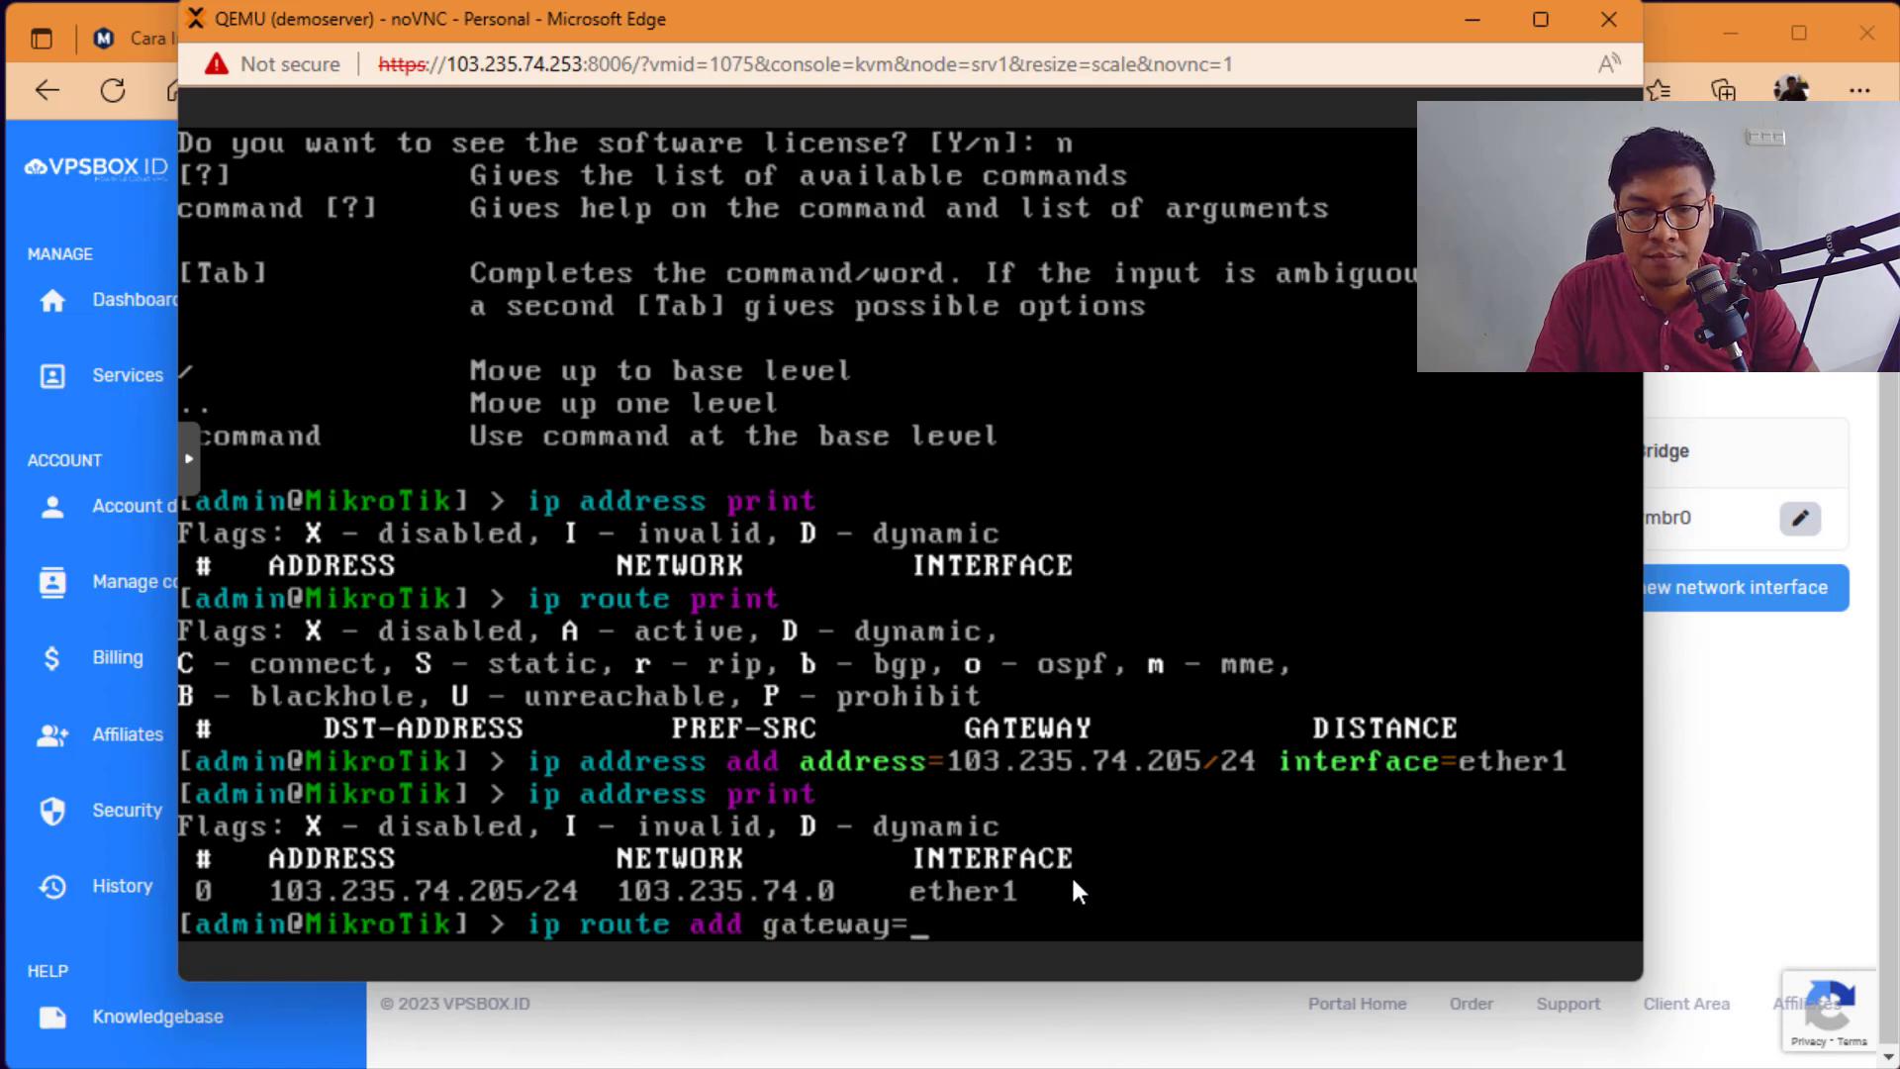
Step: Add the default route with gateway 103.235.74.1, read from the VPSBOX IP details
click(1694, 763)
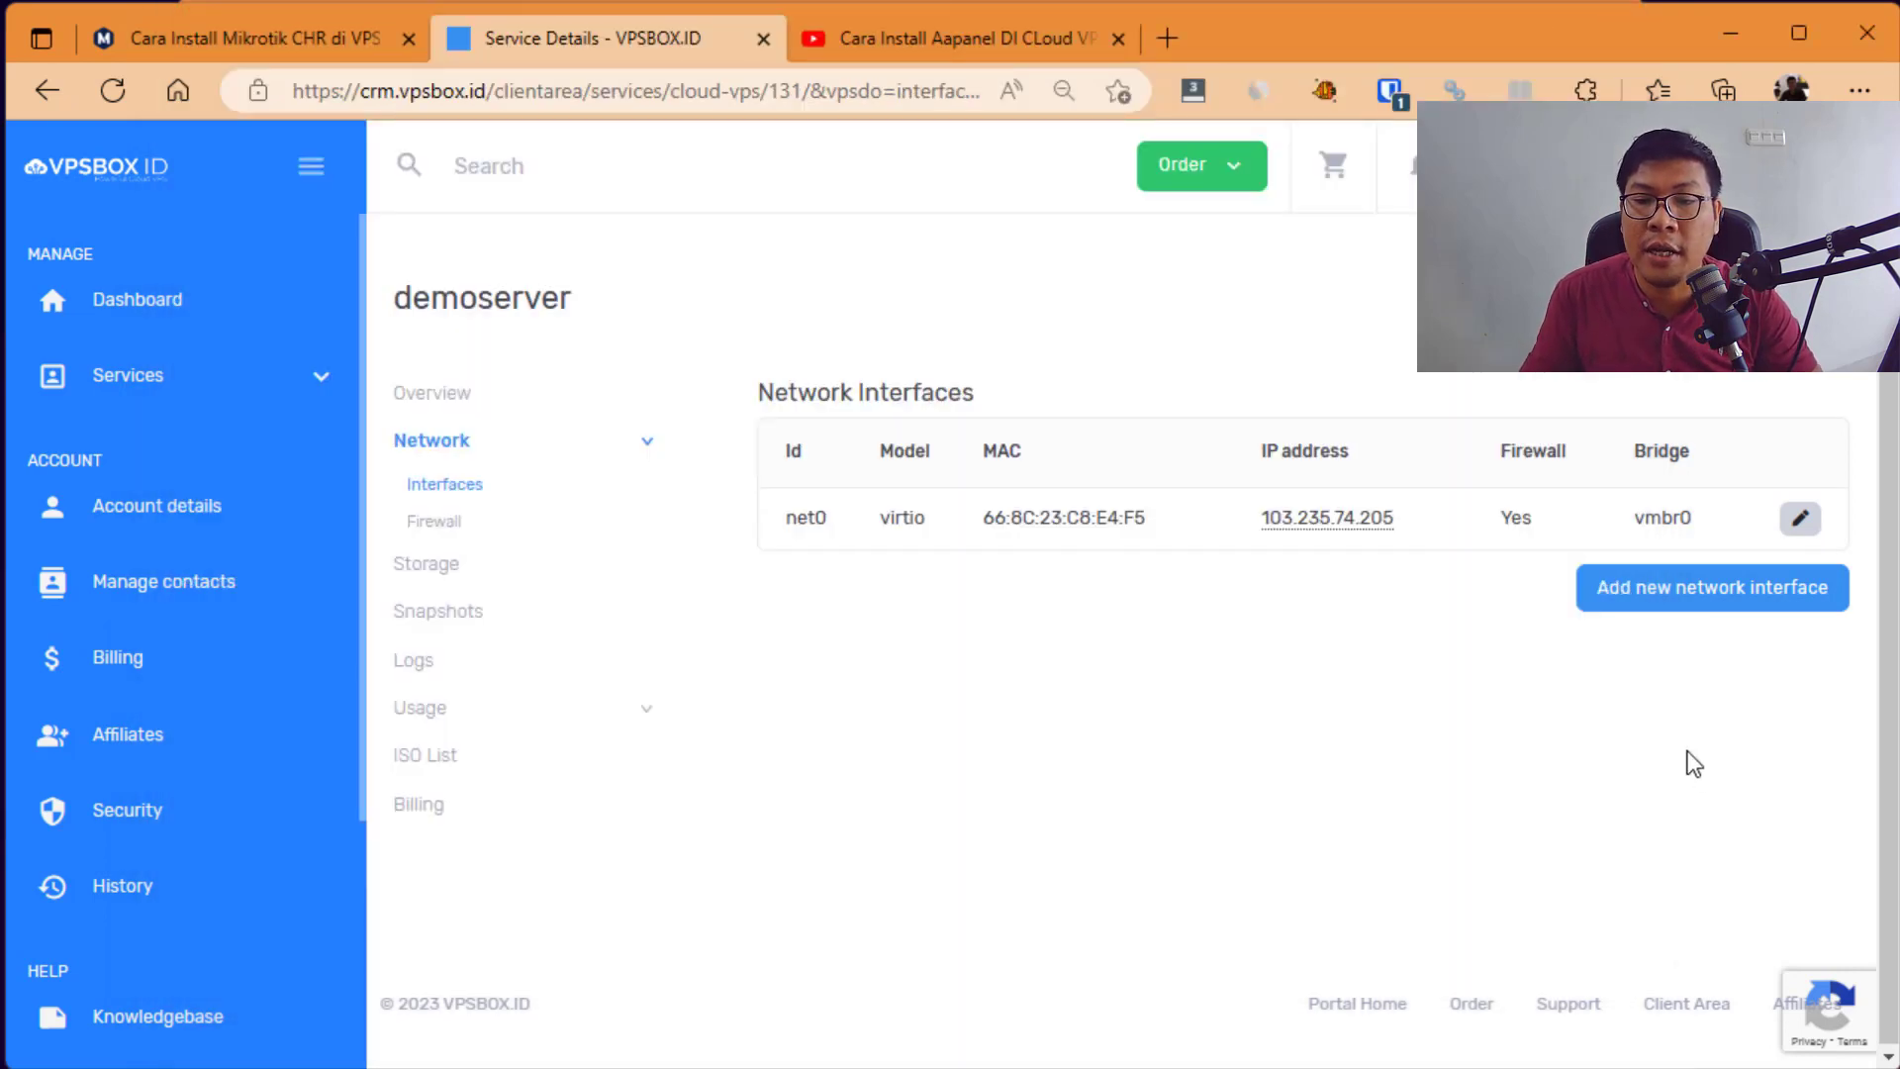
mouse_move(1346, 514)
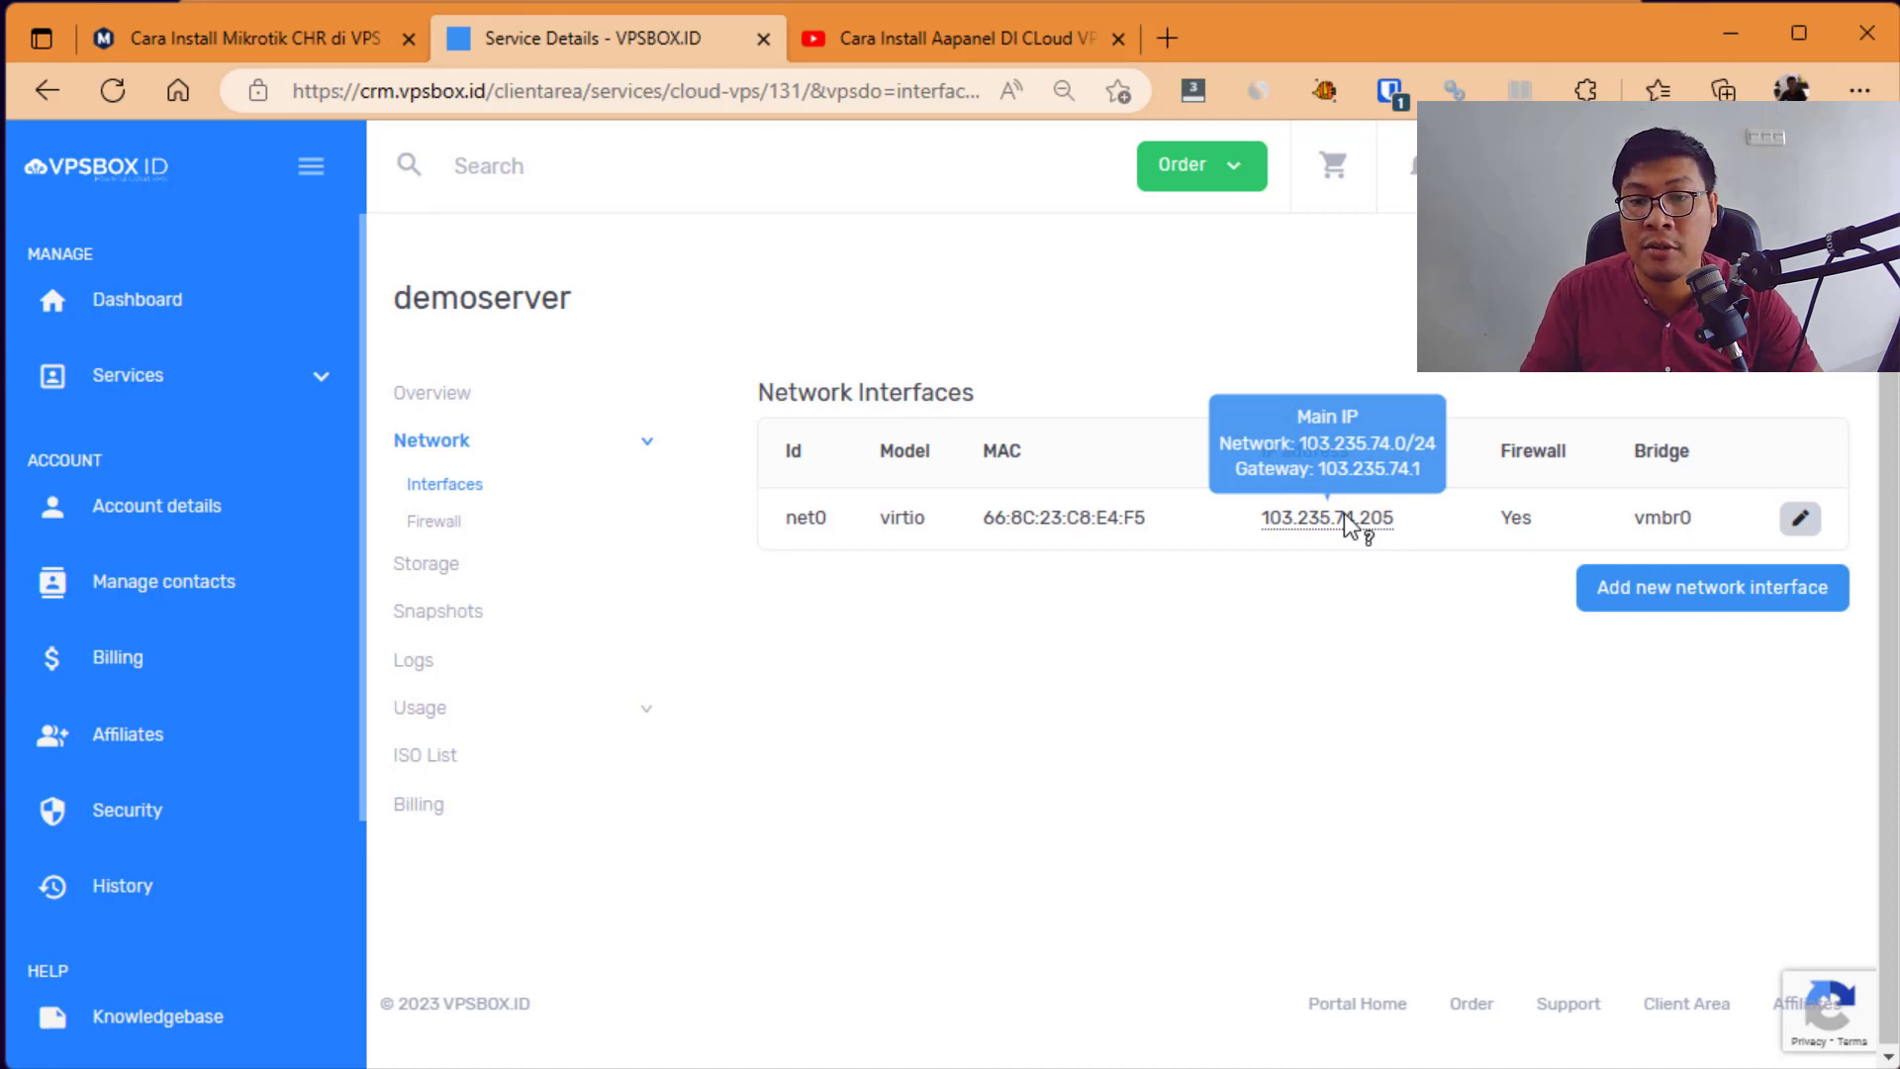
key(alt+Tab)
text(10)
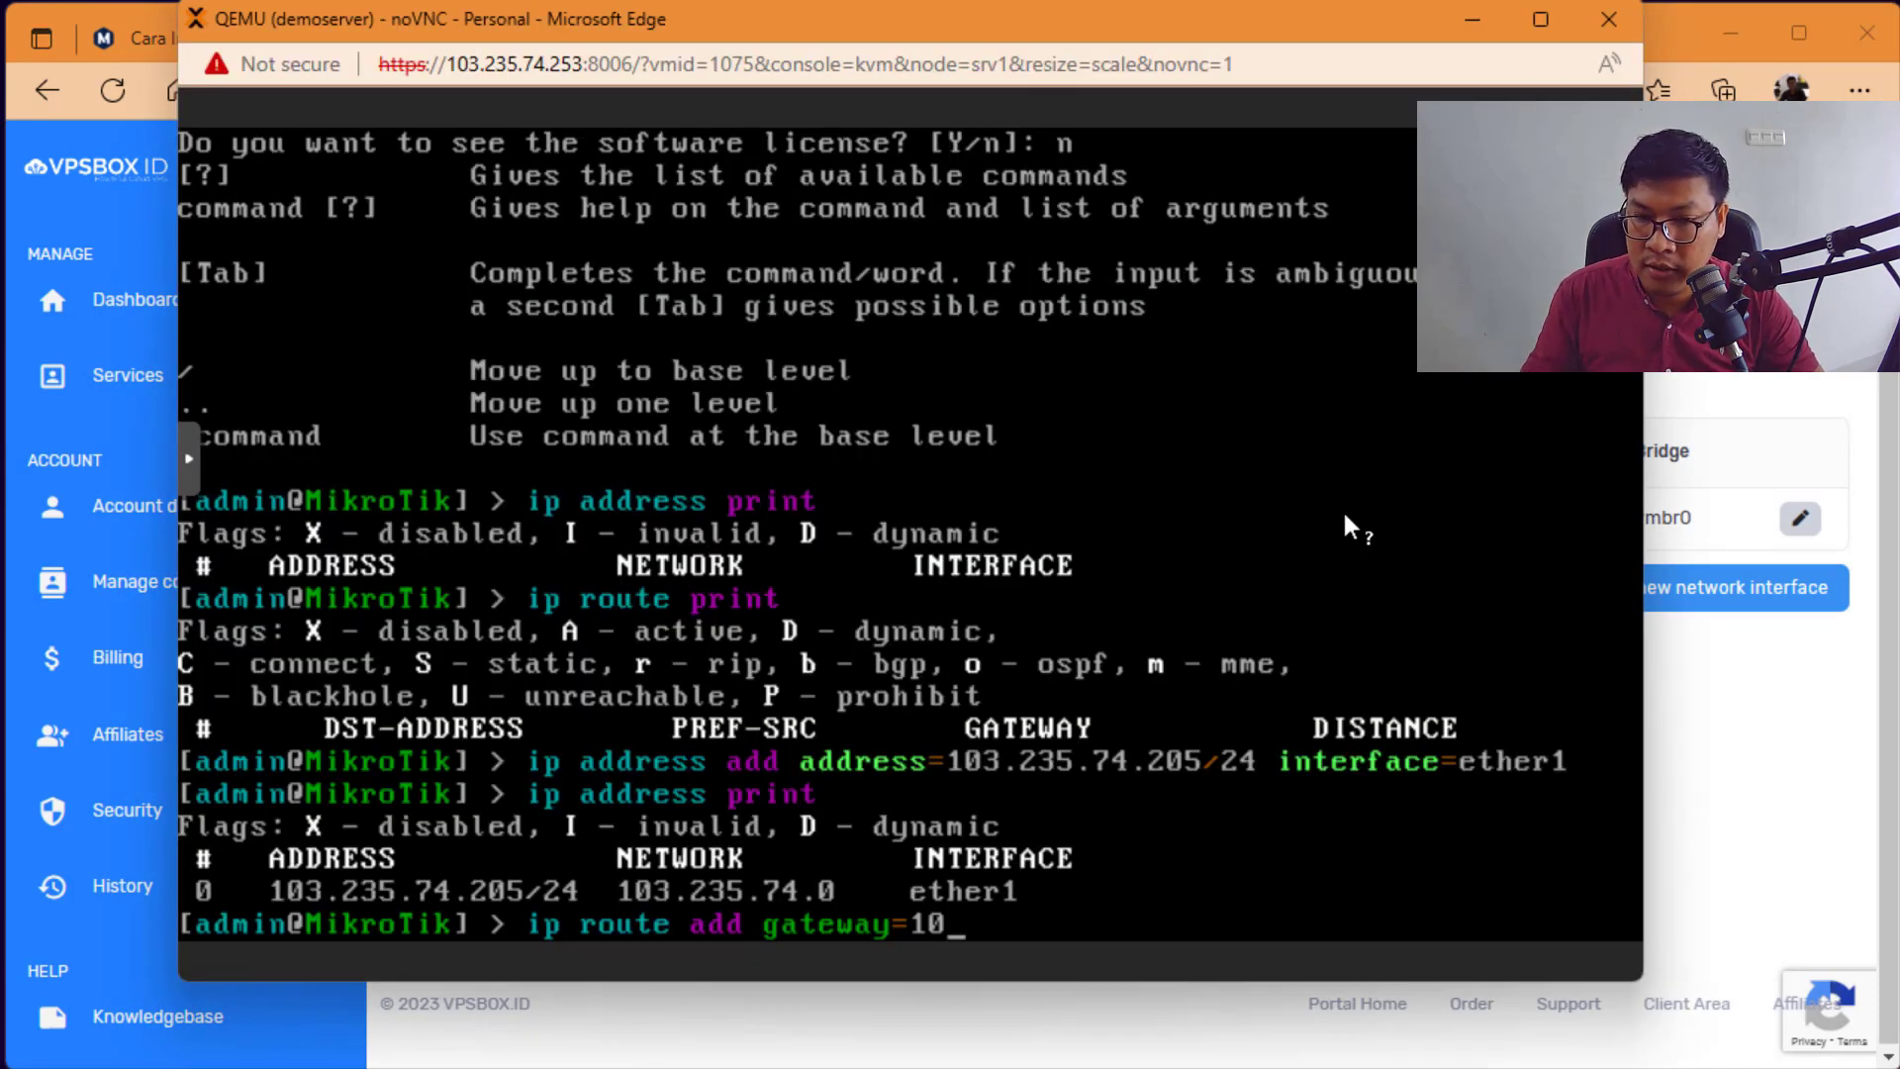
key(alt+Tab)
key(alt+Tab)
text(3.)
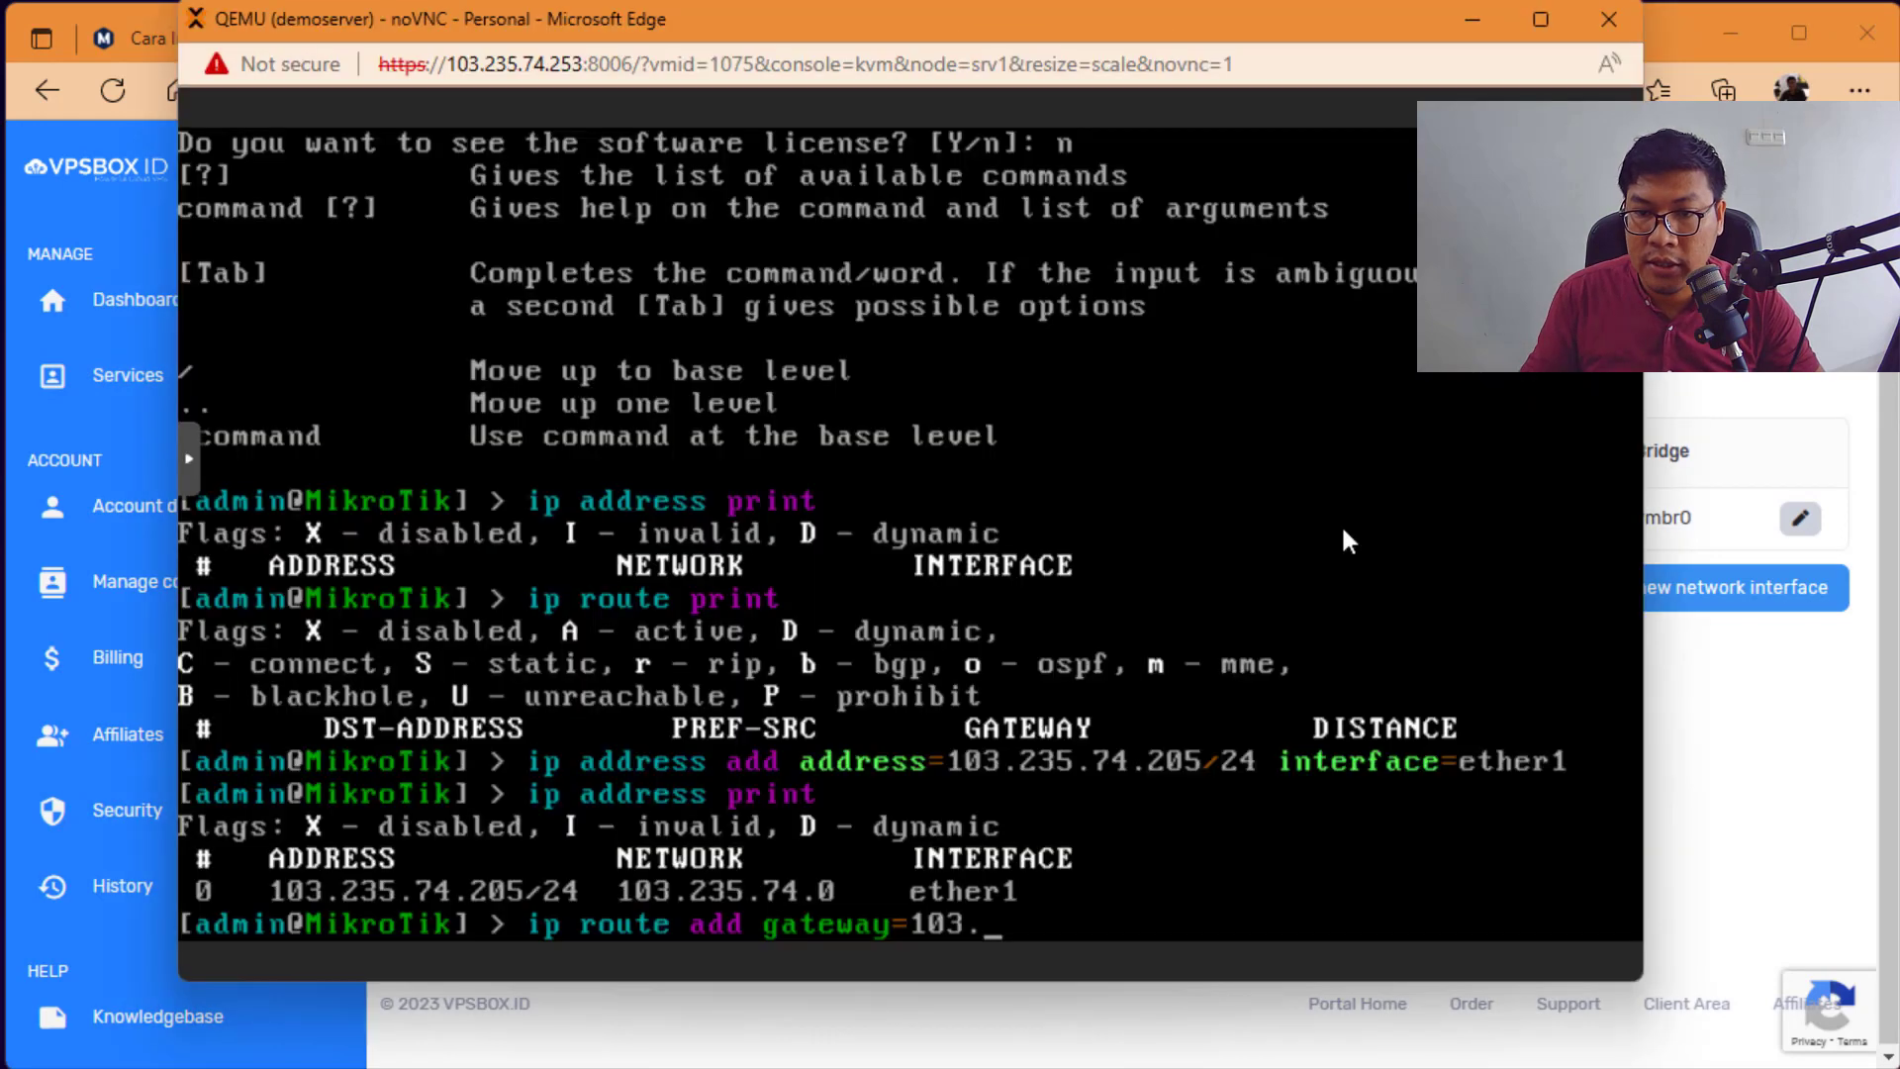
text(235.)
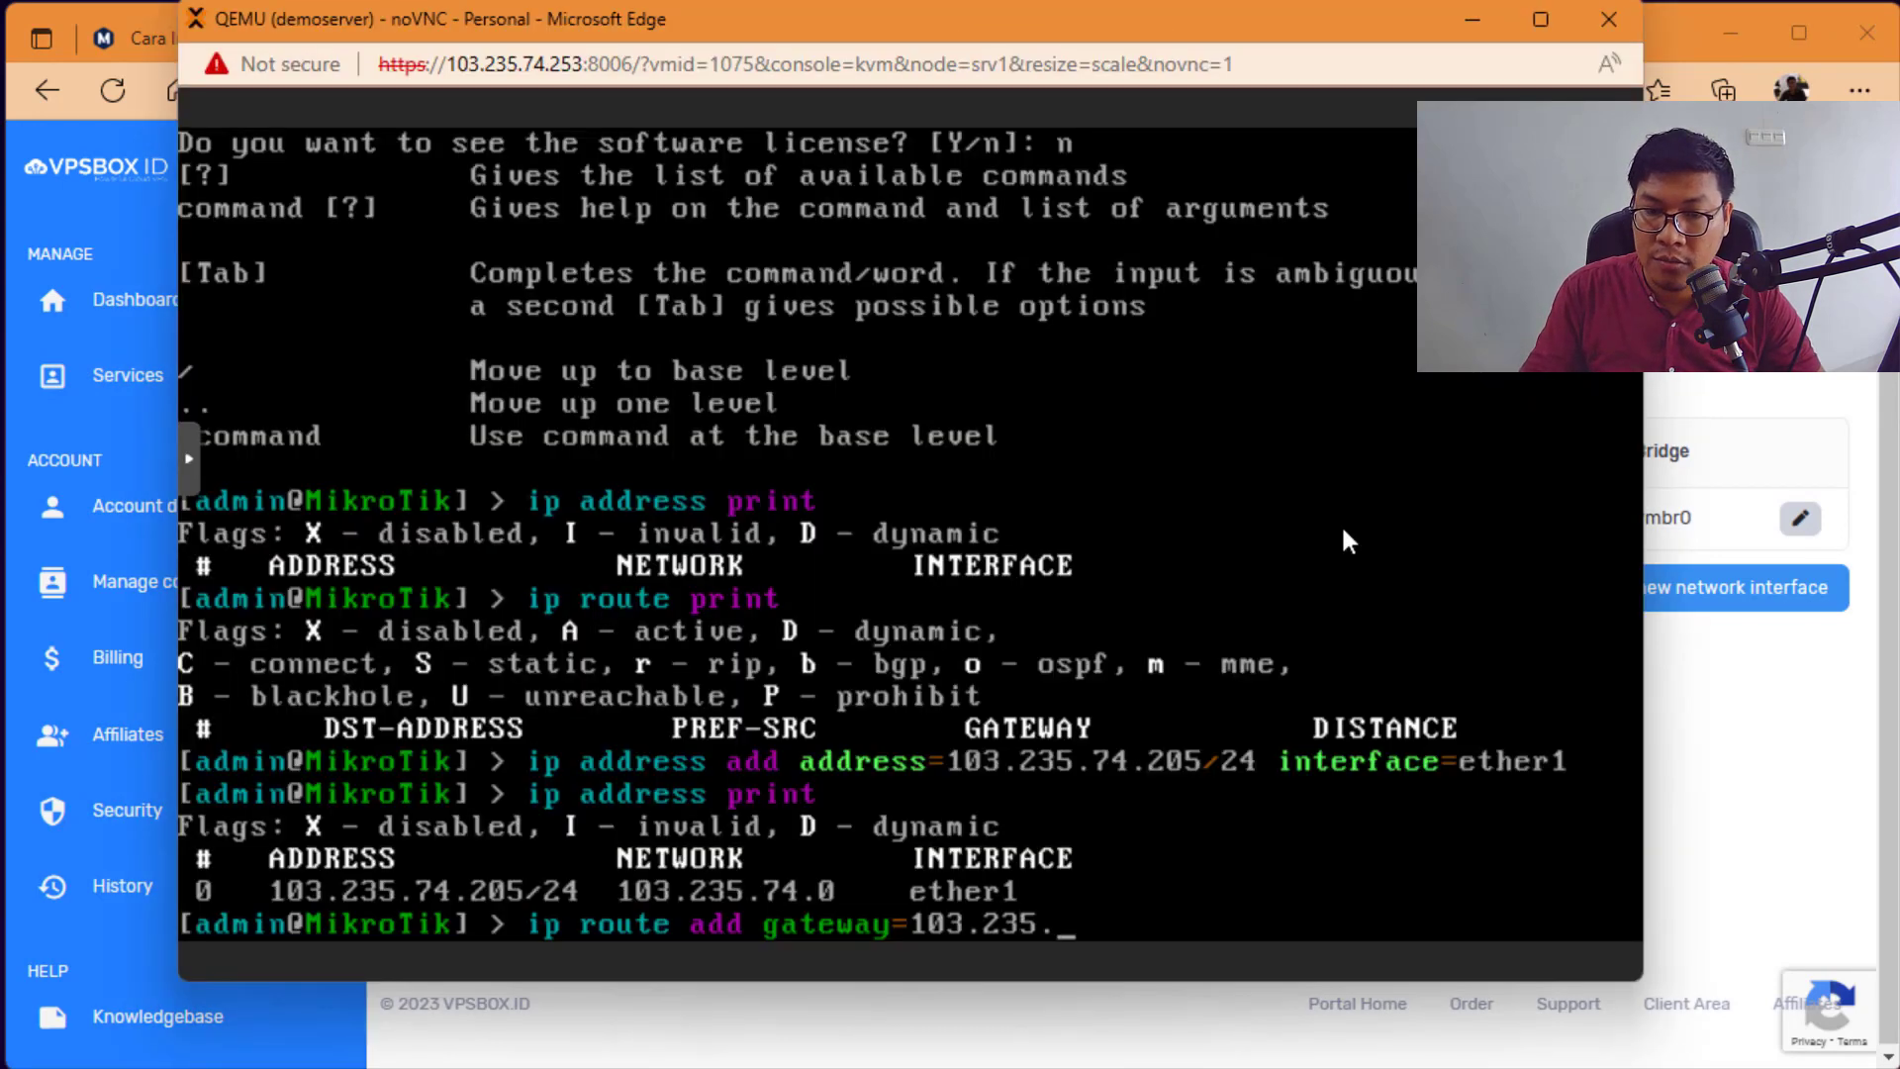
text(74.1)
key(alt+Tab)
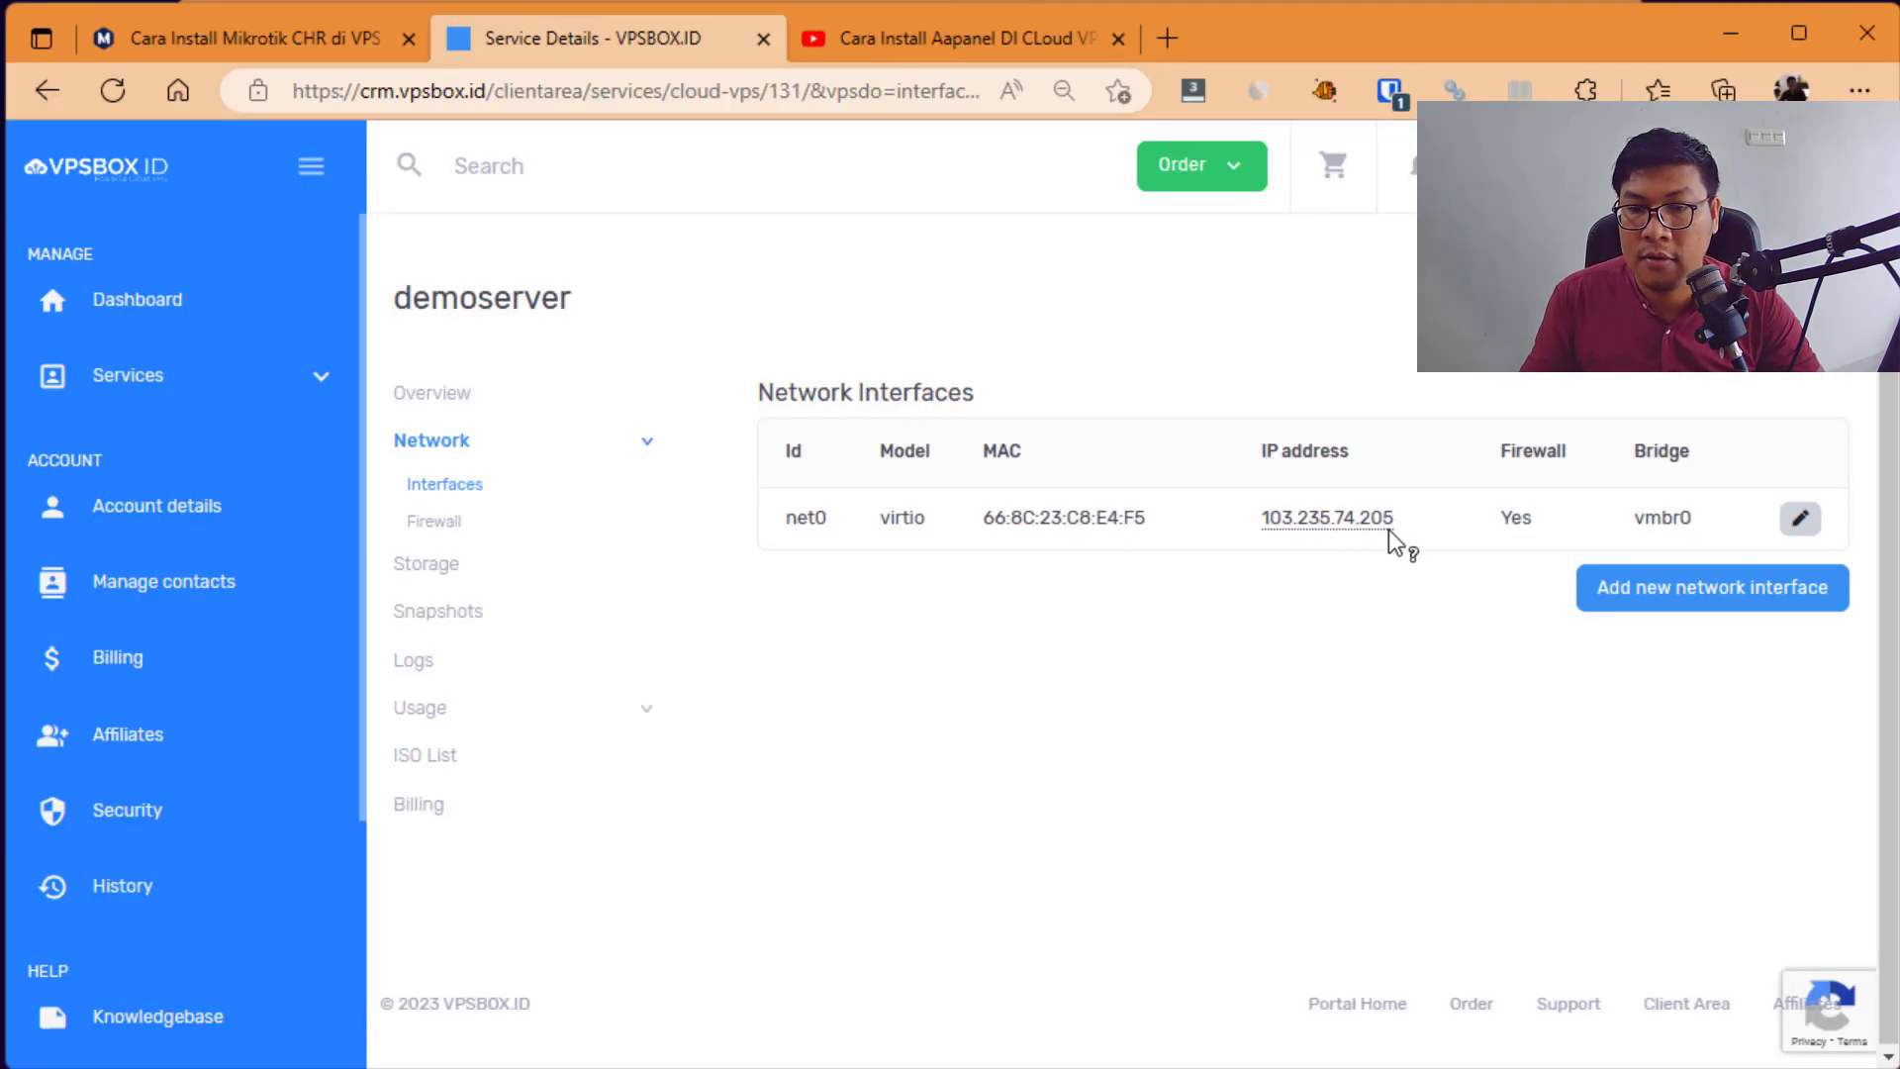
key(alt+Tab)
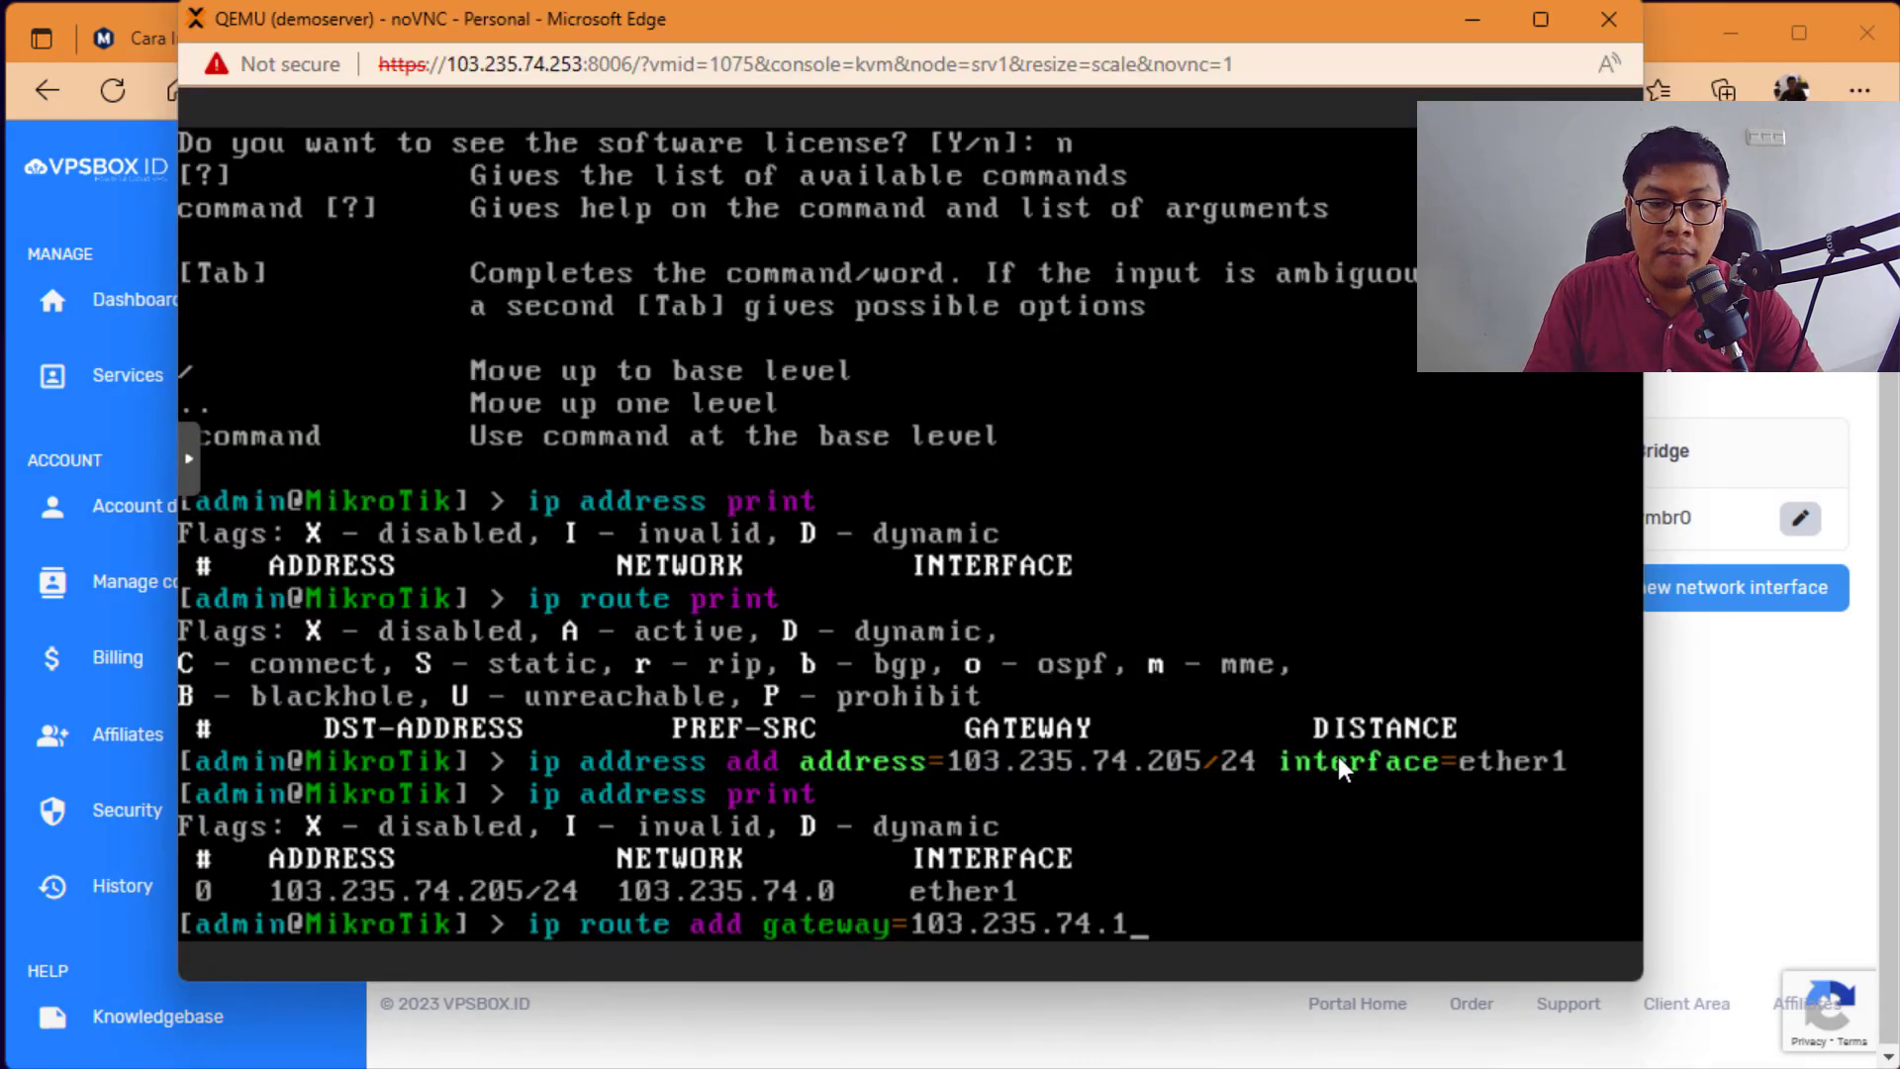
key(Return)
Step: Print the route table showing the active static route 0.0.0.0/0 via 103.235.74.1
text(ip)
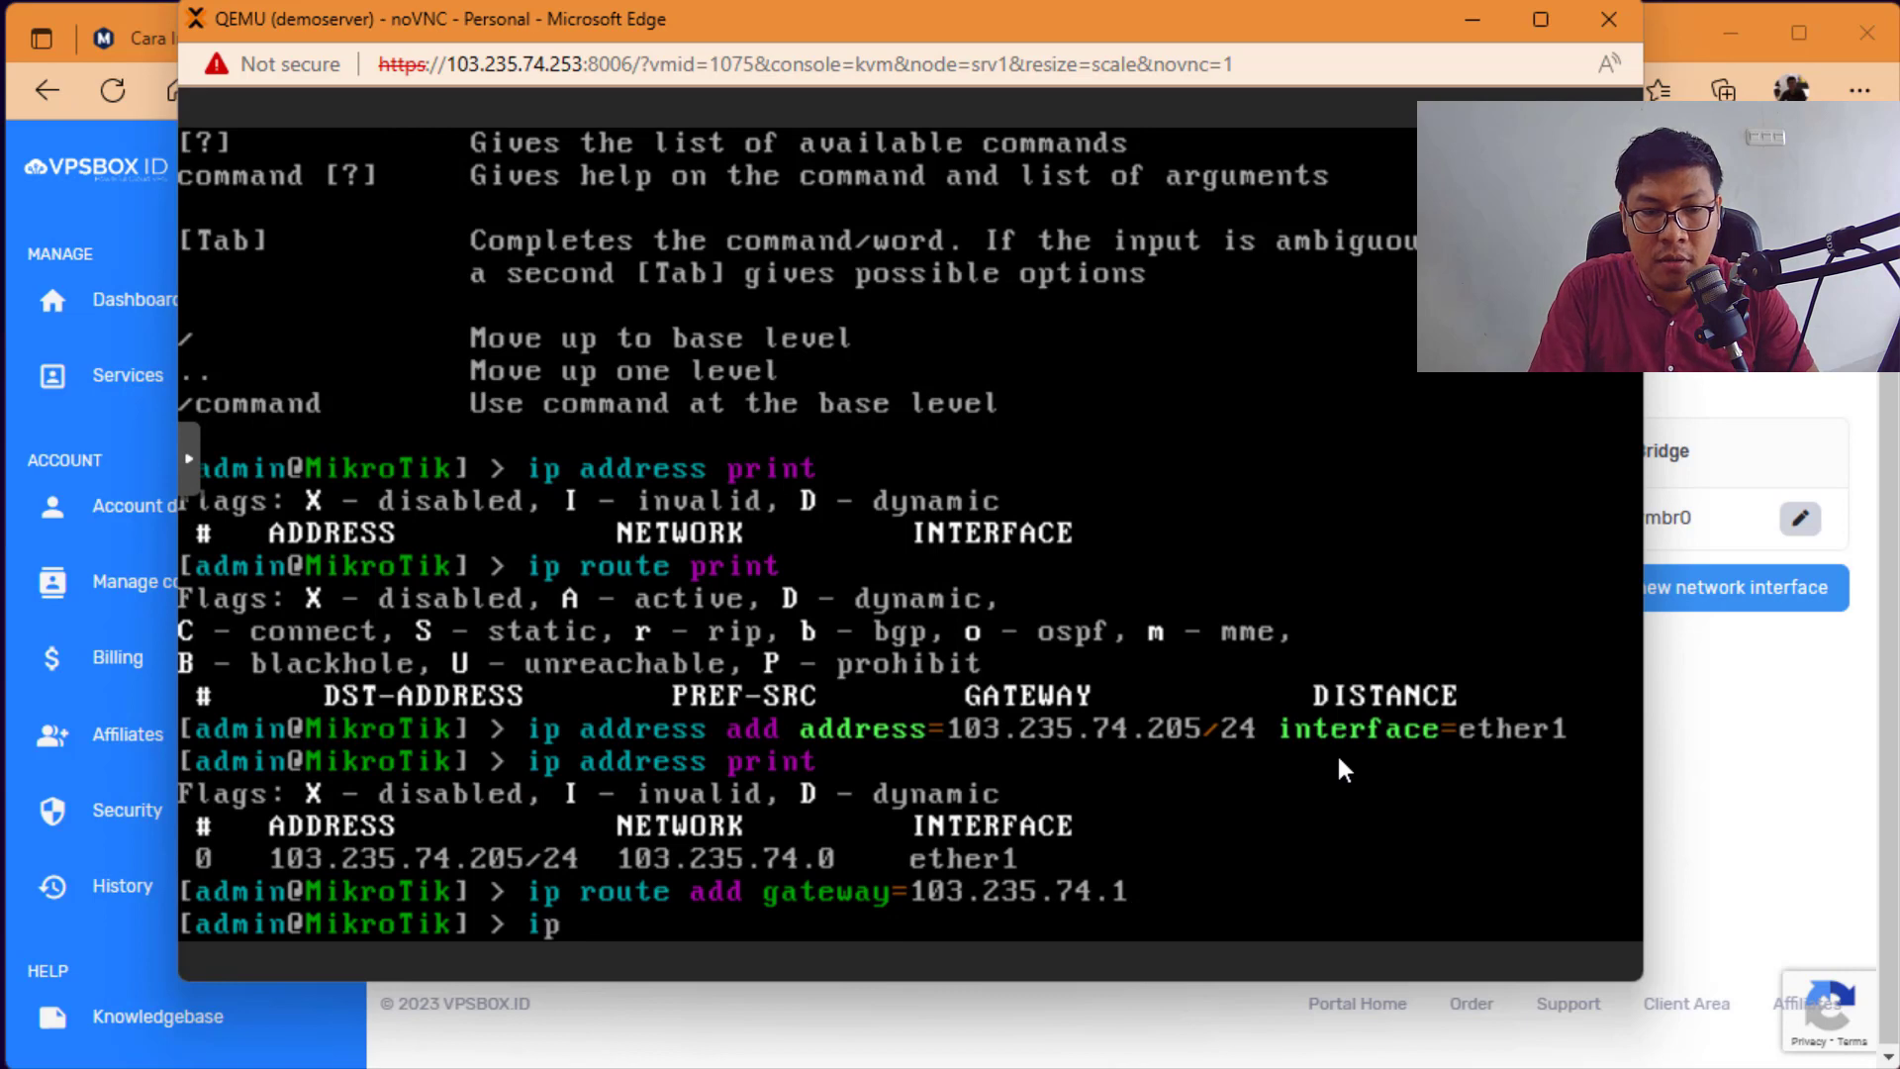
text( route print)
key(Return)
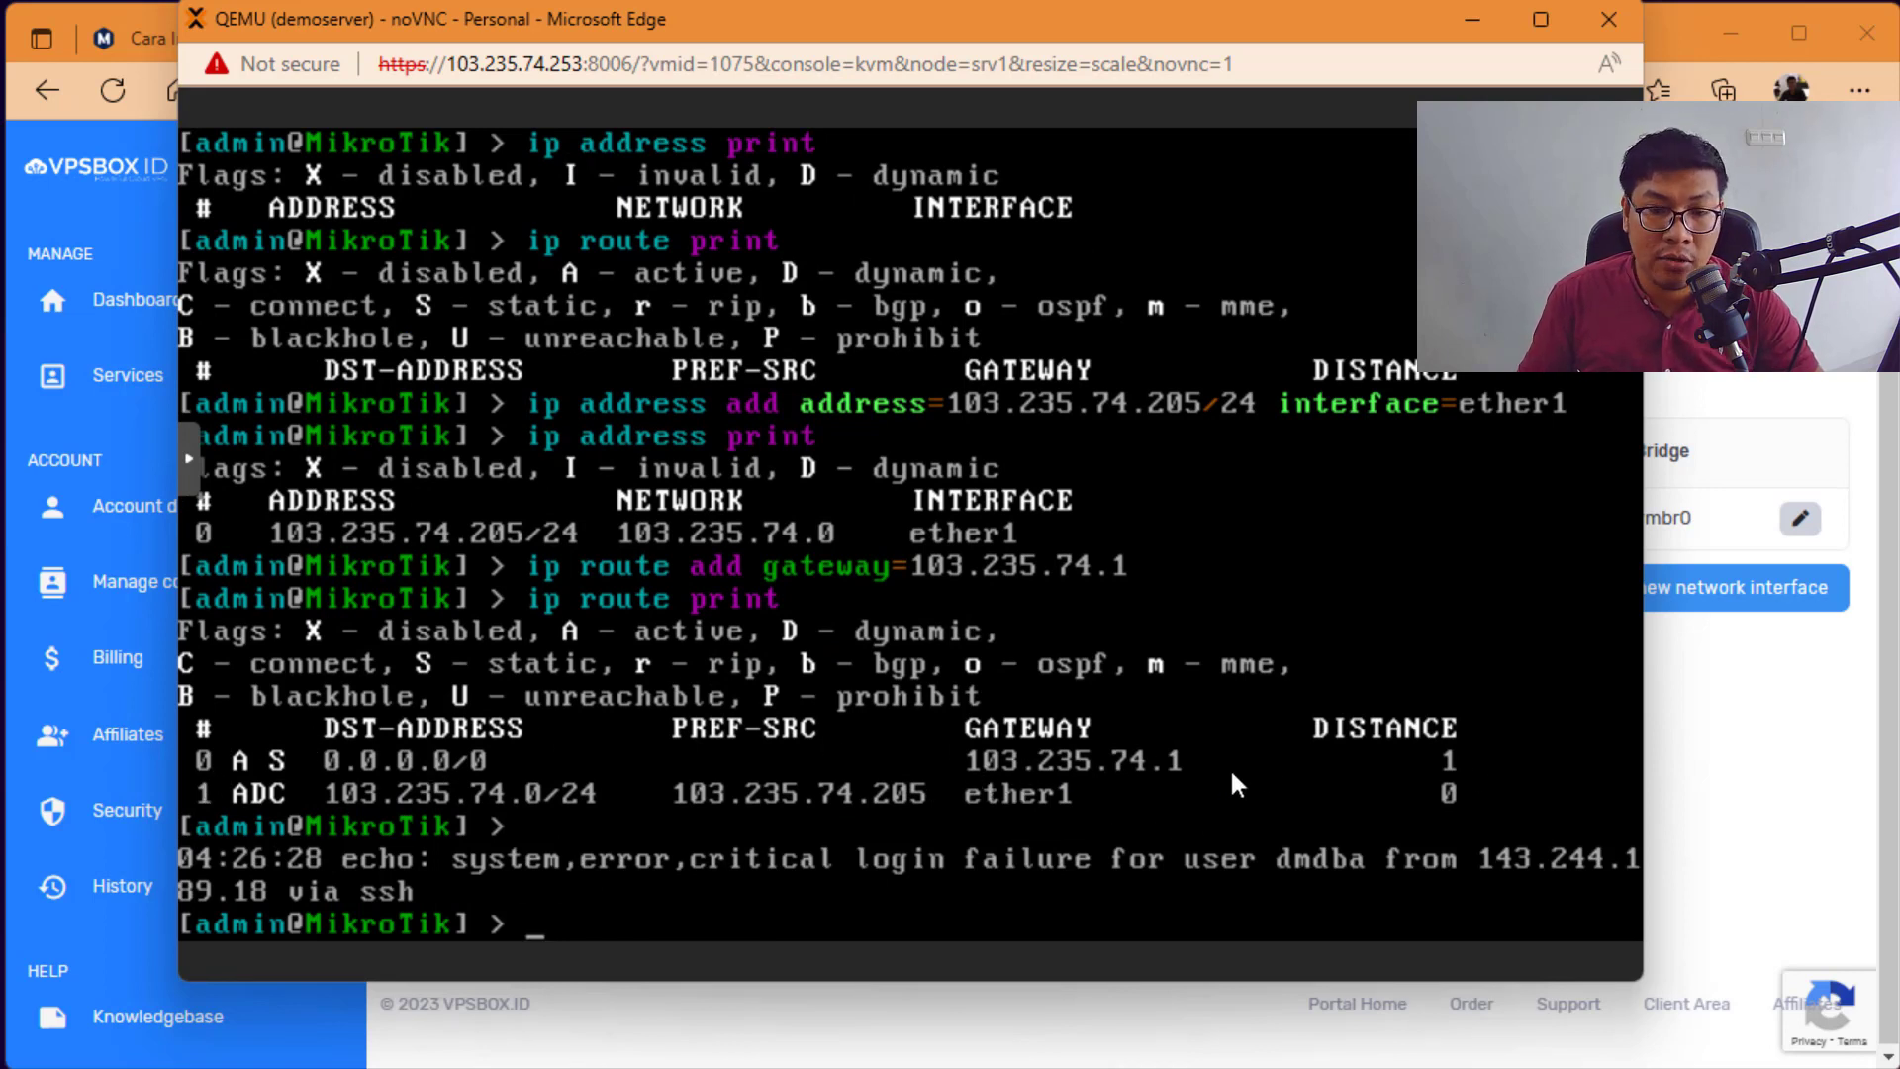
key(alt+Tab)
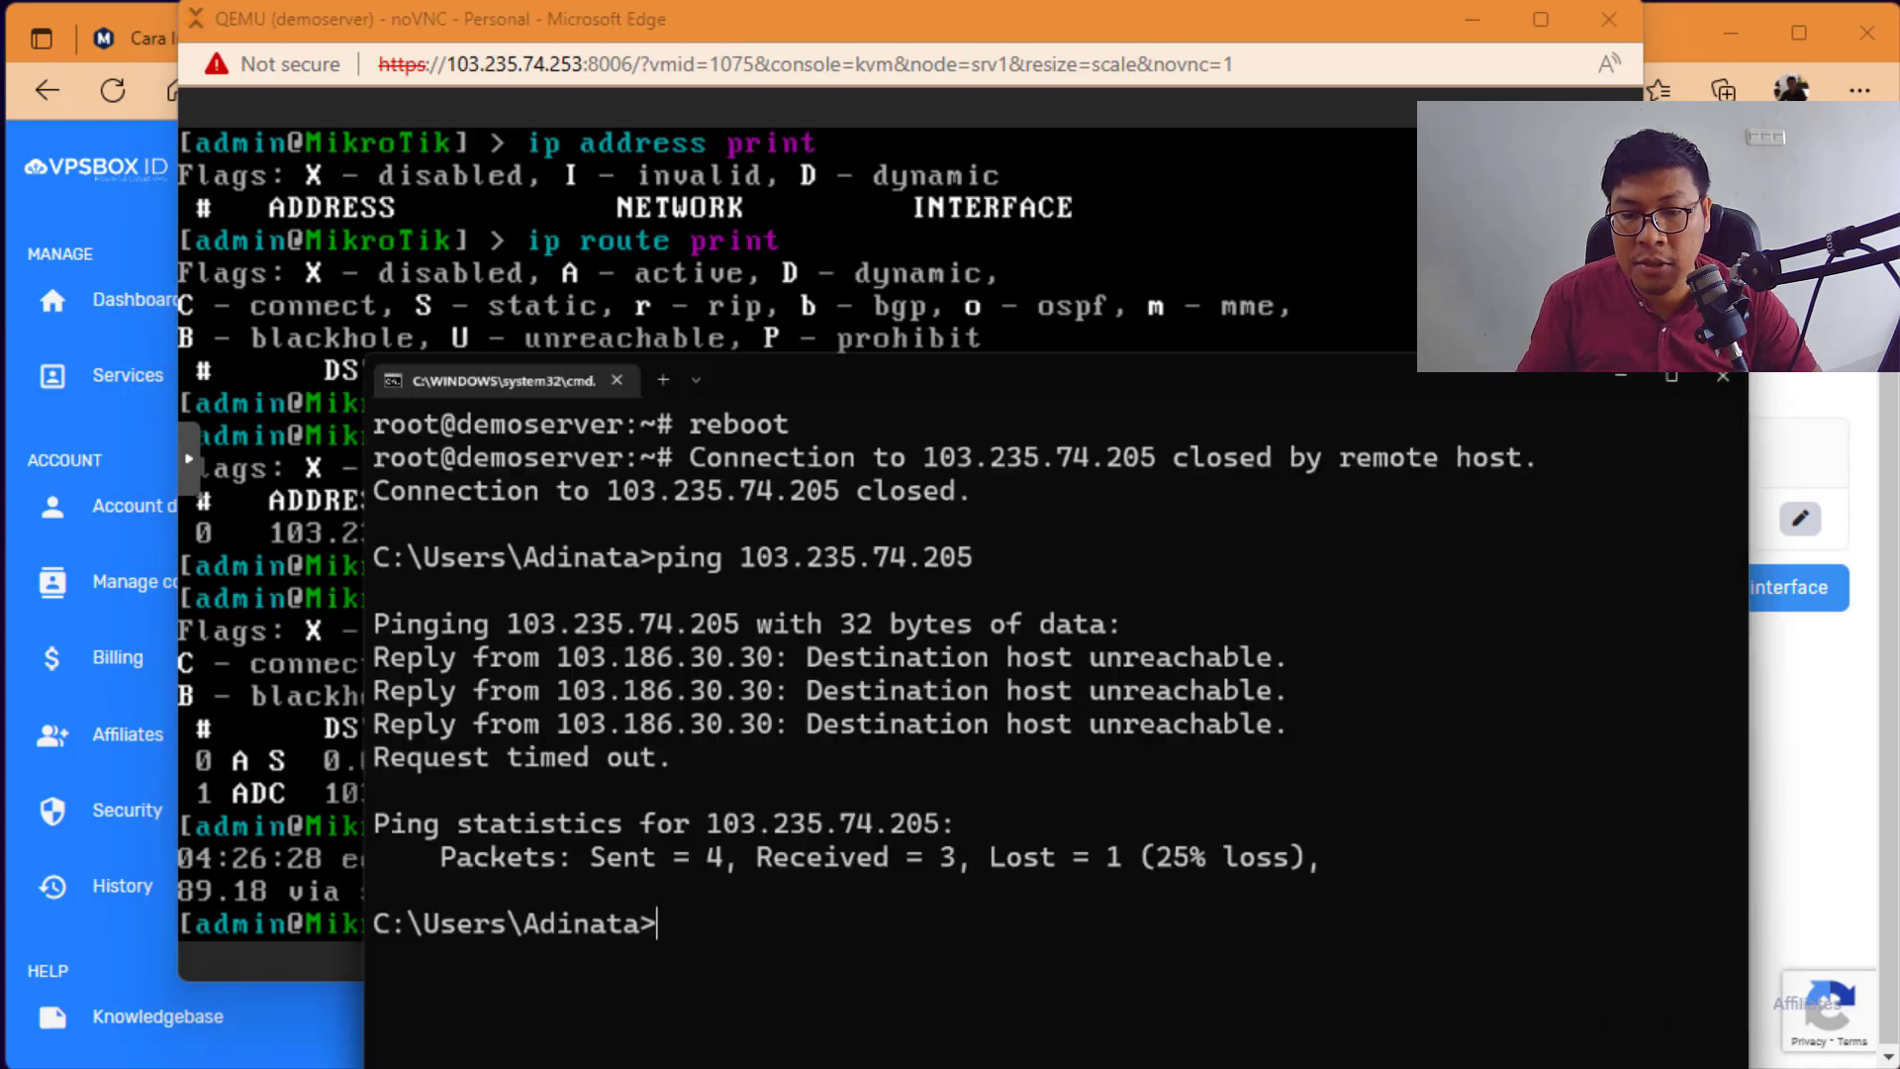
Step: Rerun the ping to 103.235.74.205, which now gets replies
key(Up)
key(Return)
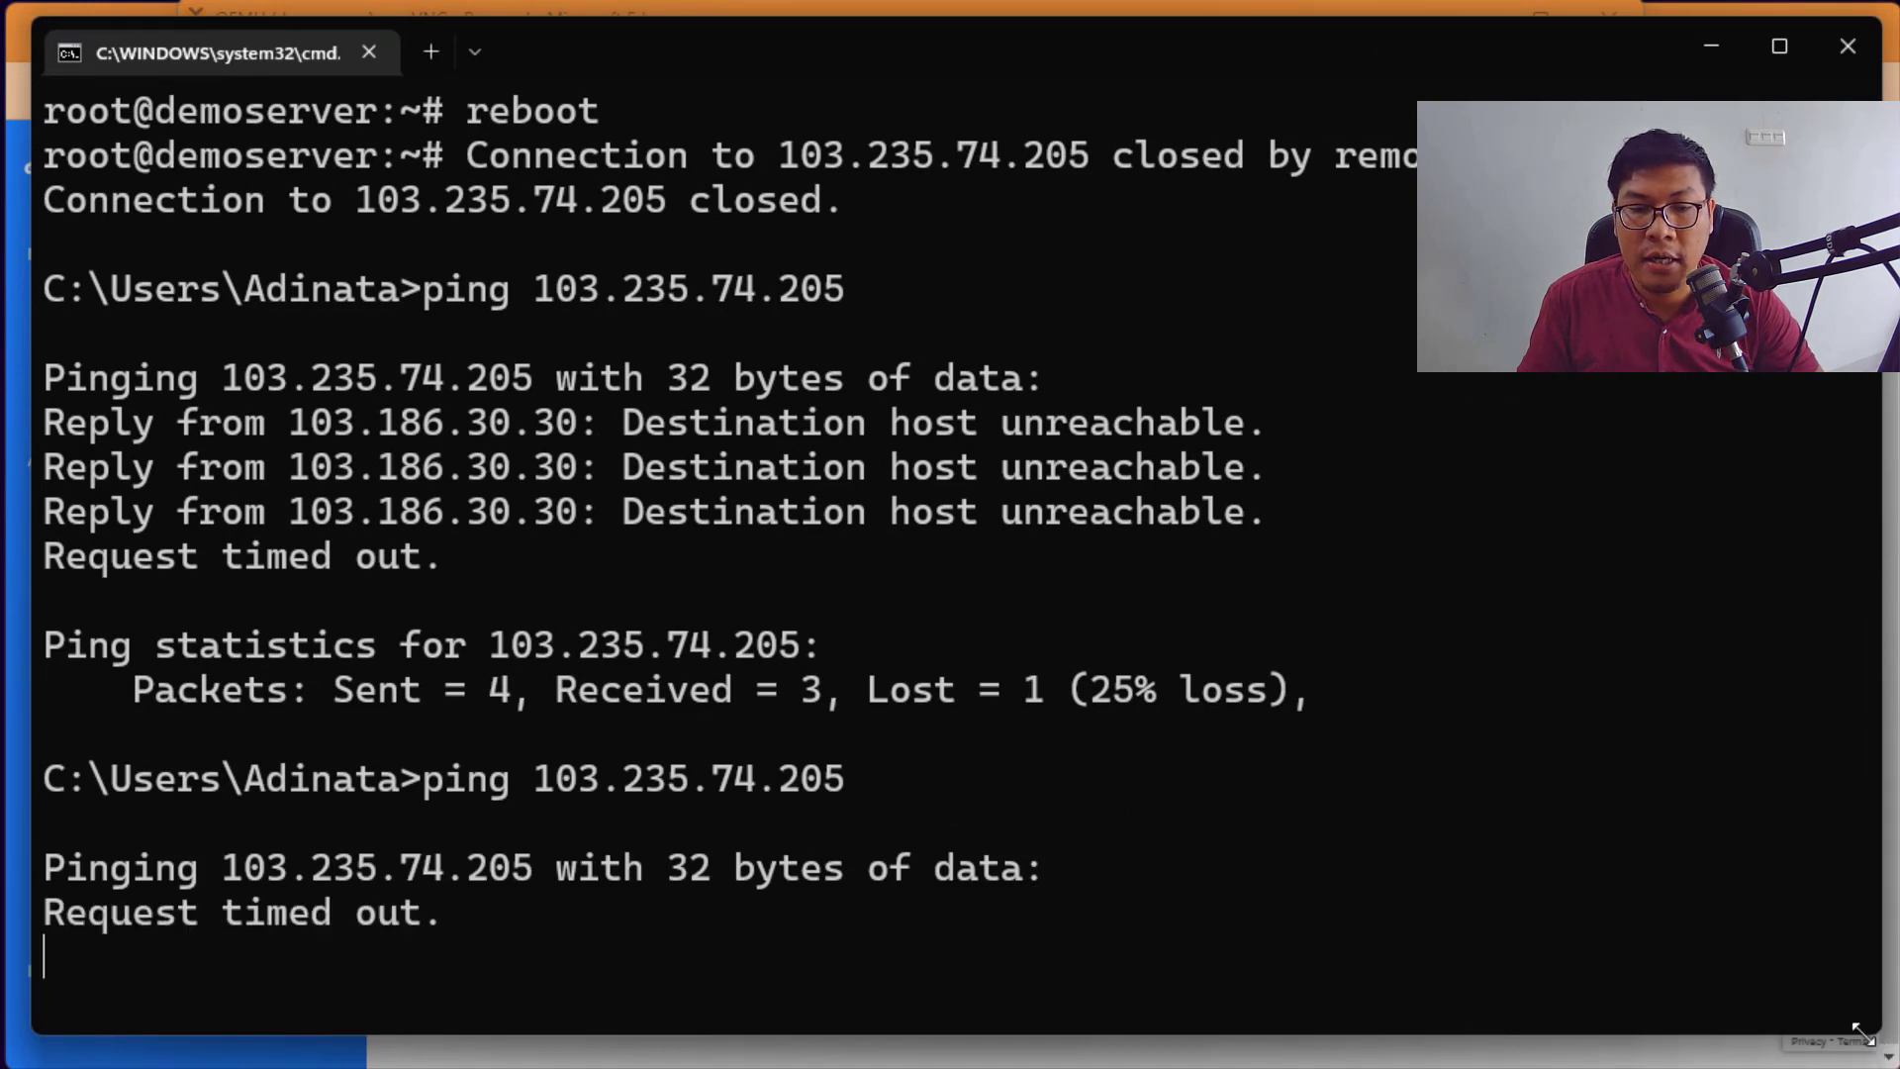
drag(1859, 1031, 1793, 986)
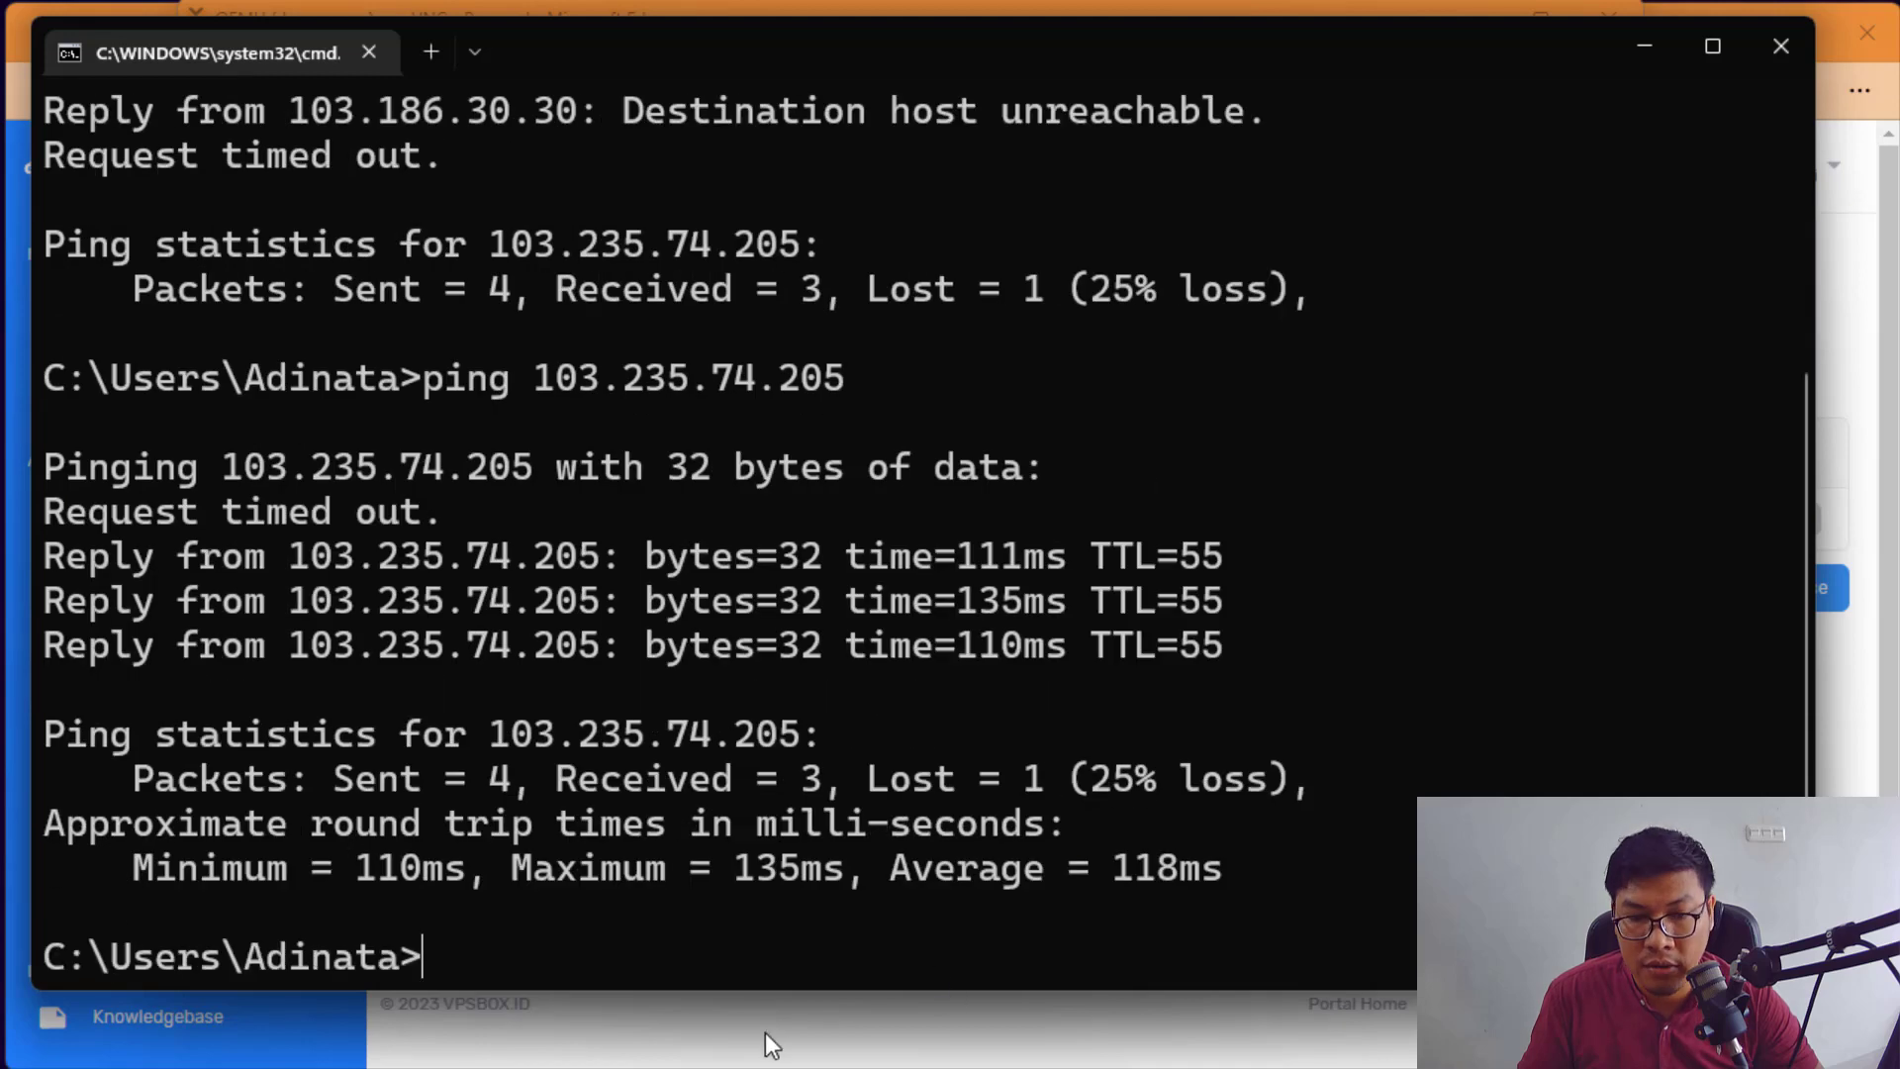
Step: Restart the ping with -t so it runs continuously
key(Up)
text(-t)
key(Return)
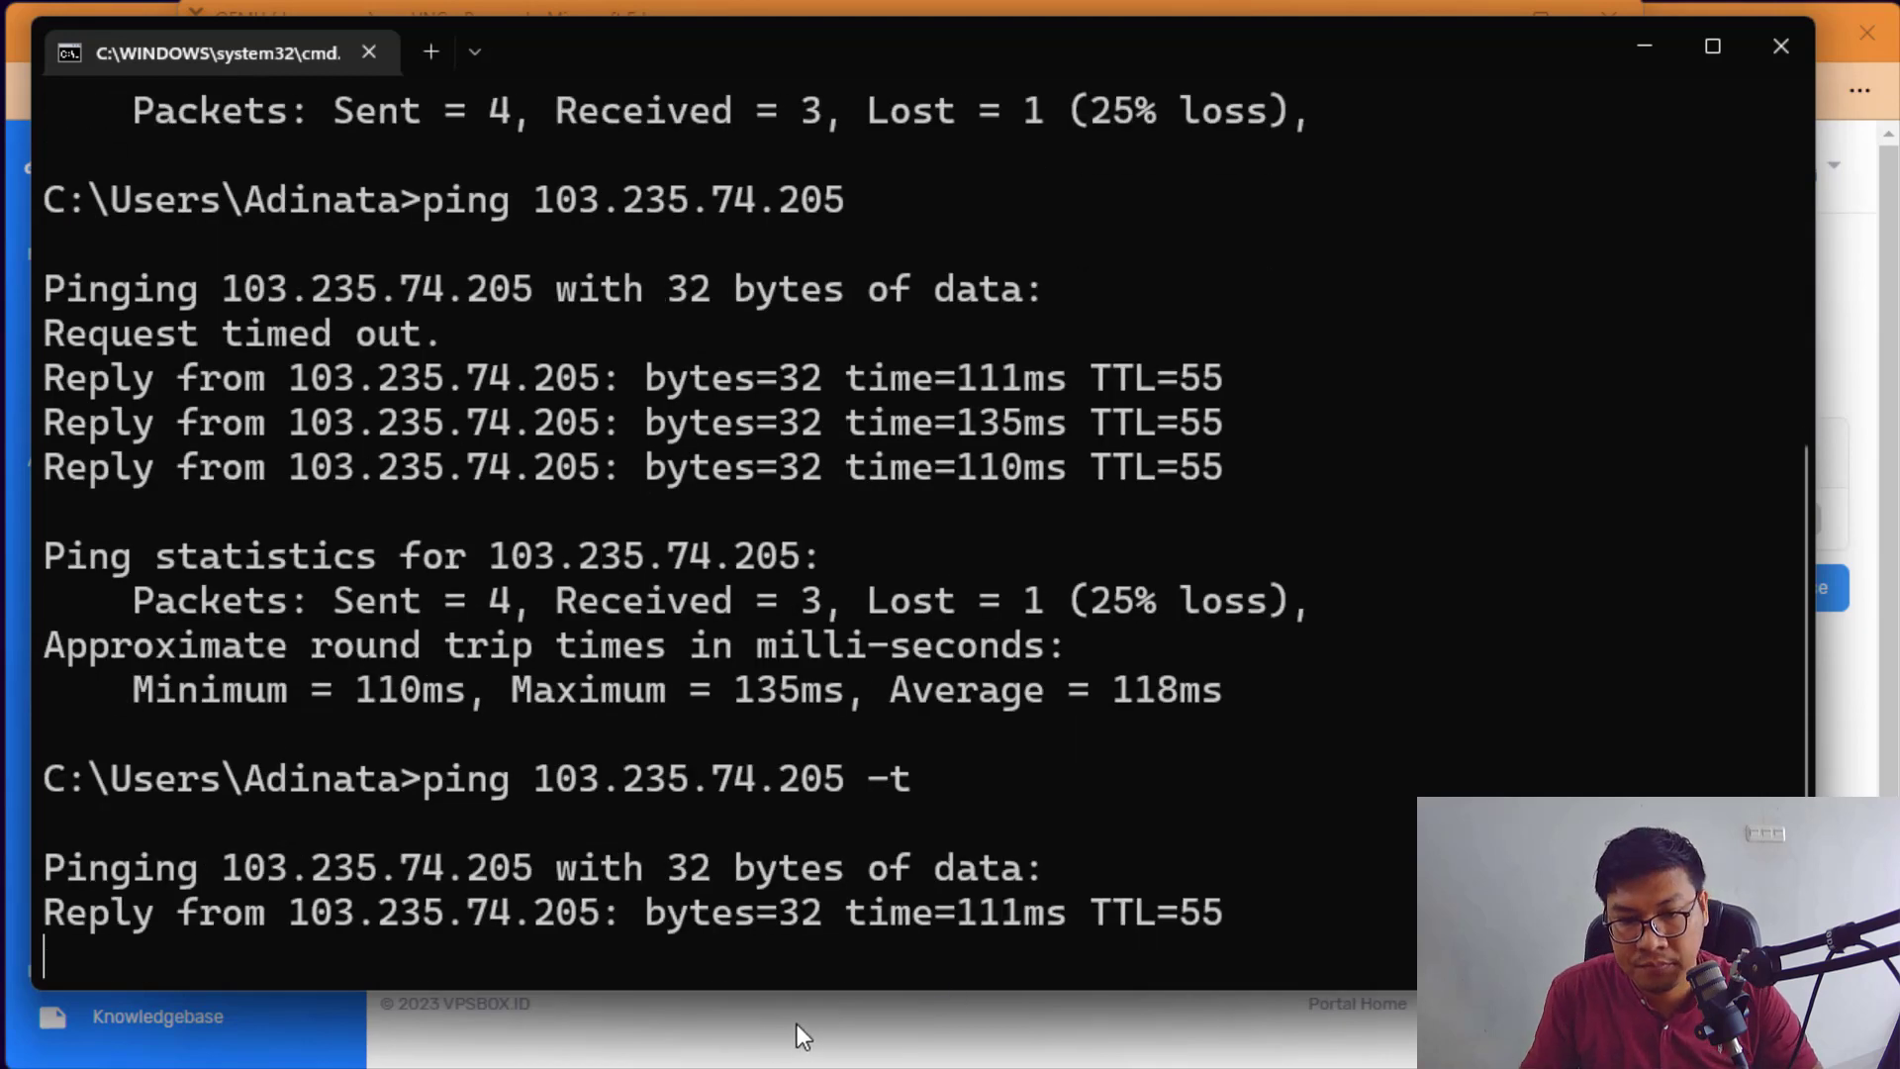
click(797, 1025)
click(1029, 1067)
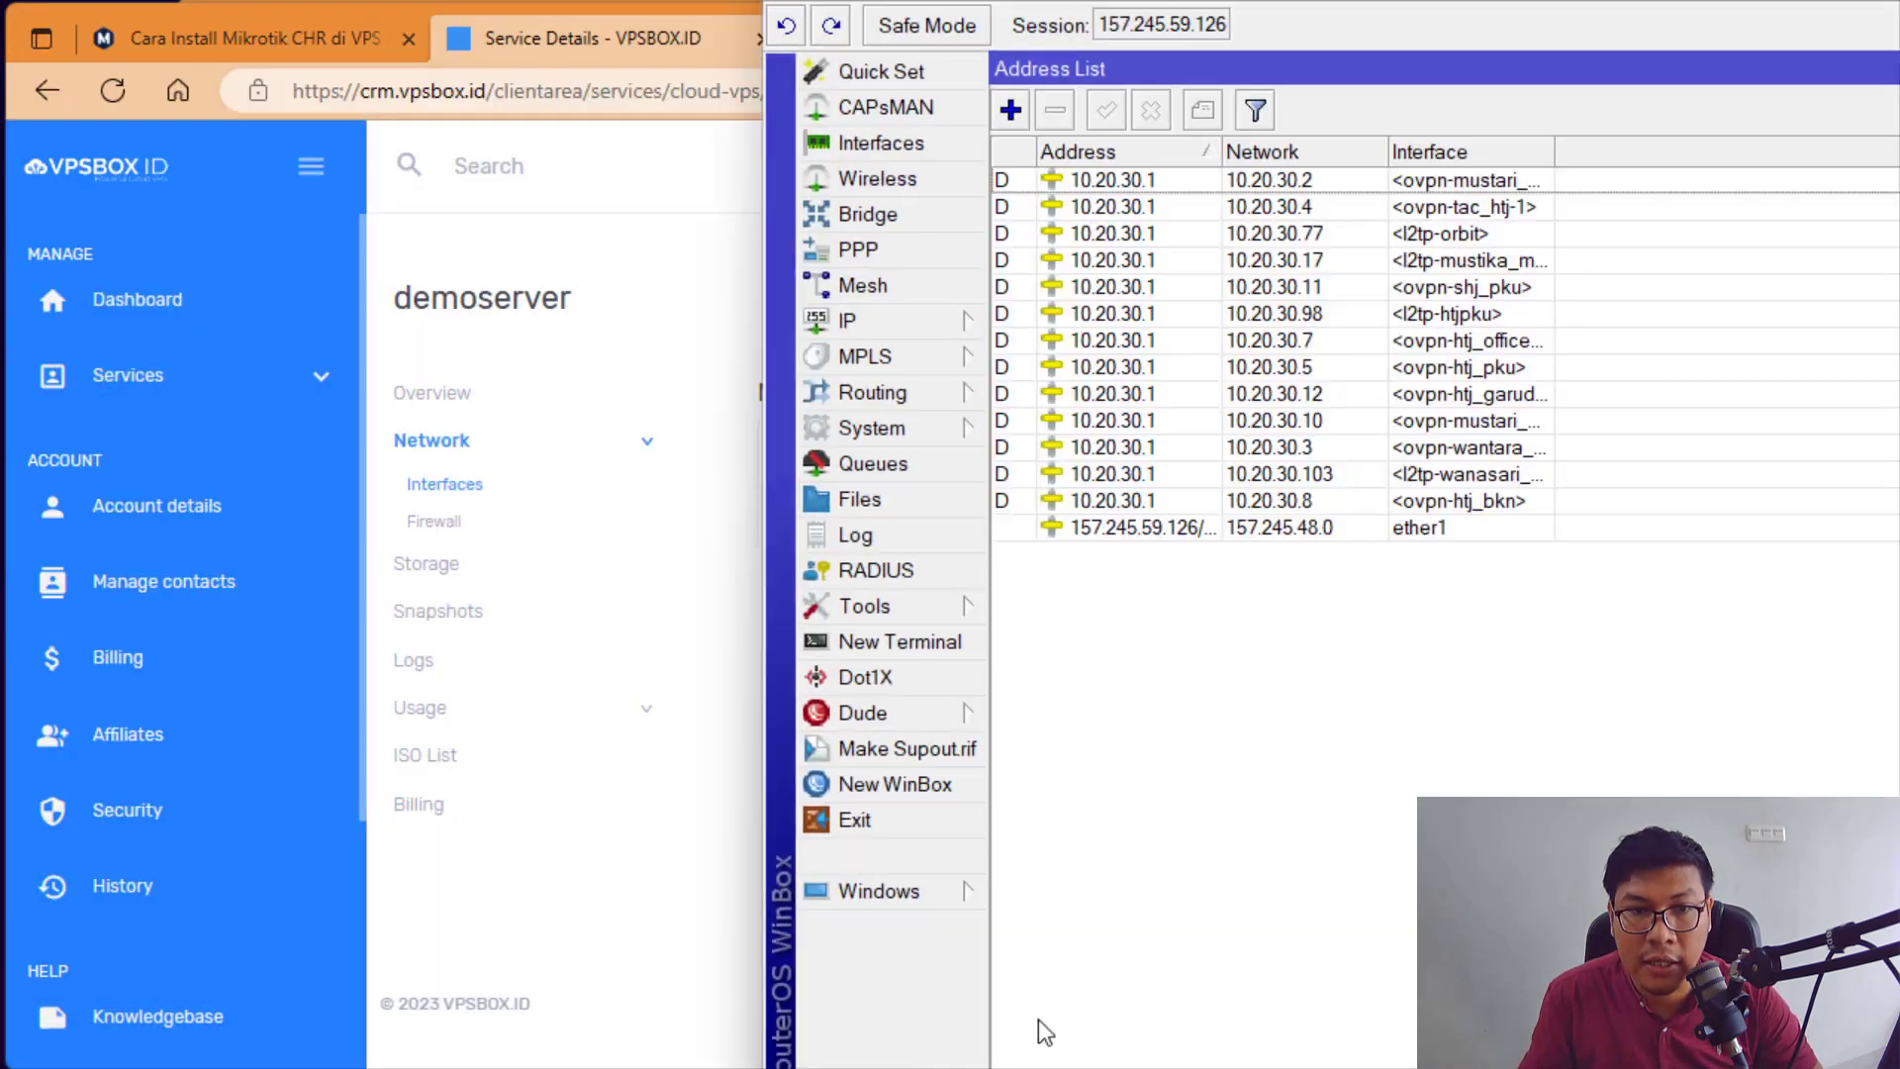
Step: Close the old router session, open a fresh WinBox login and enlarge its text twice
click(886, 829)
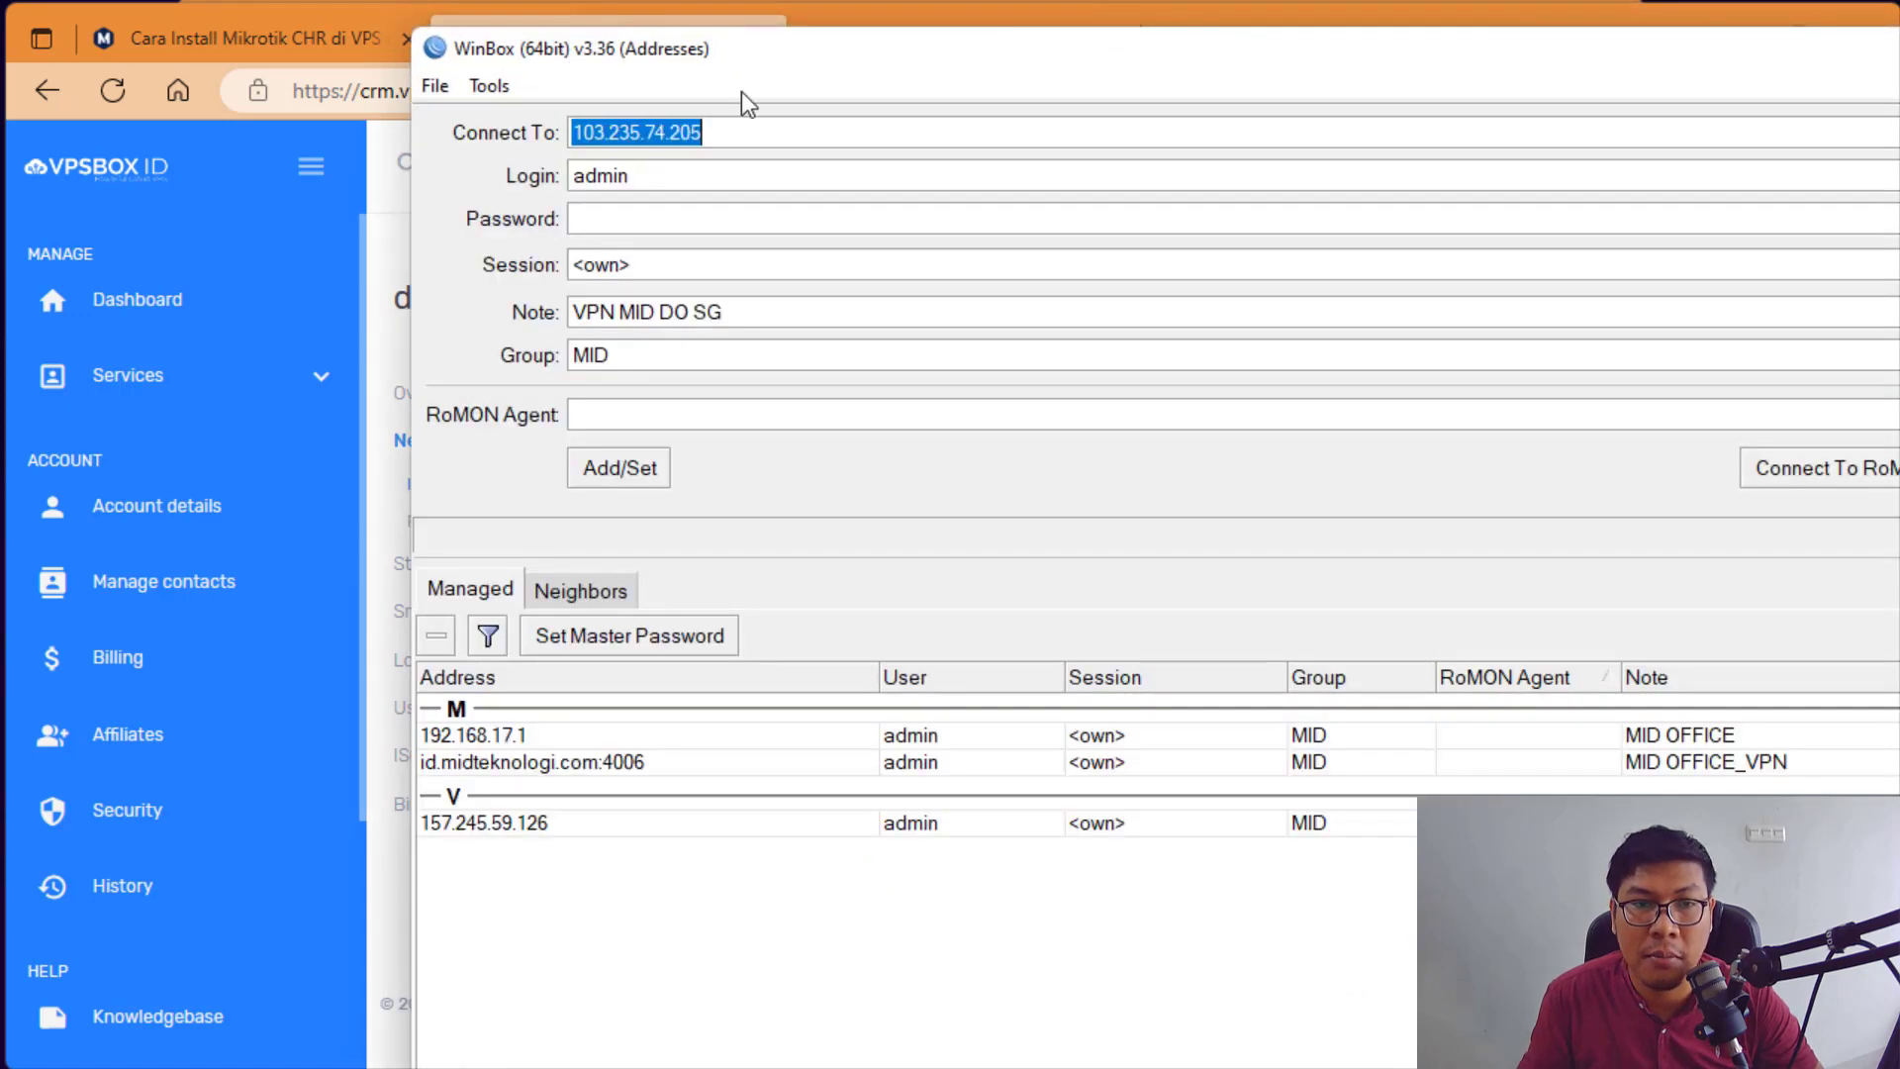
click(763, 130)
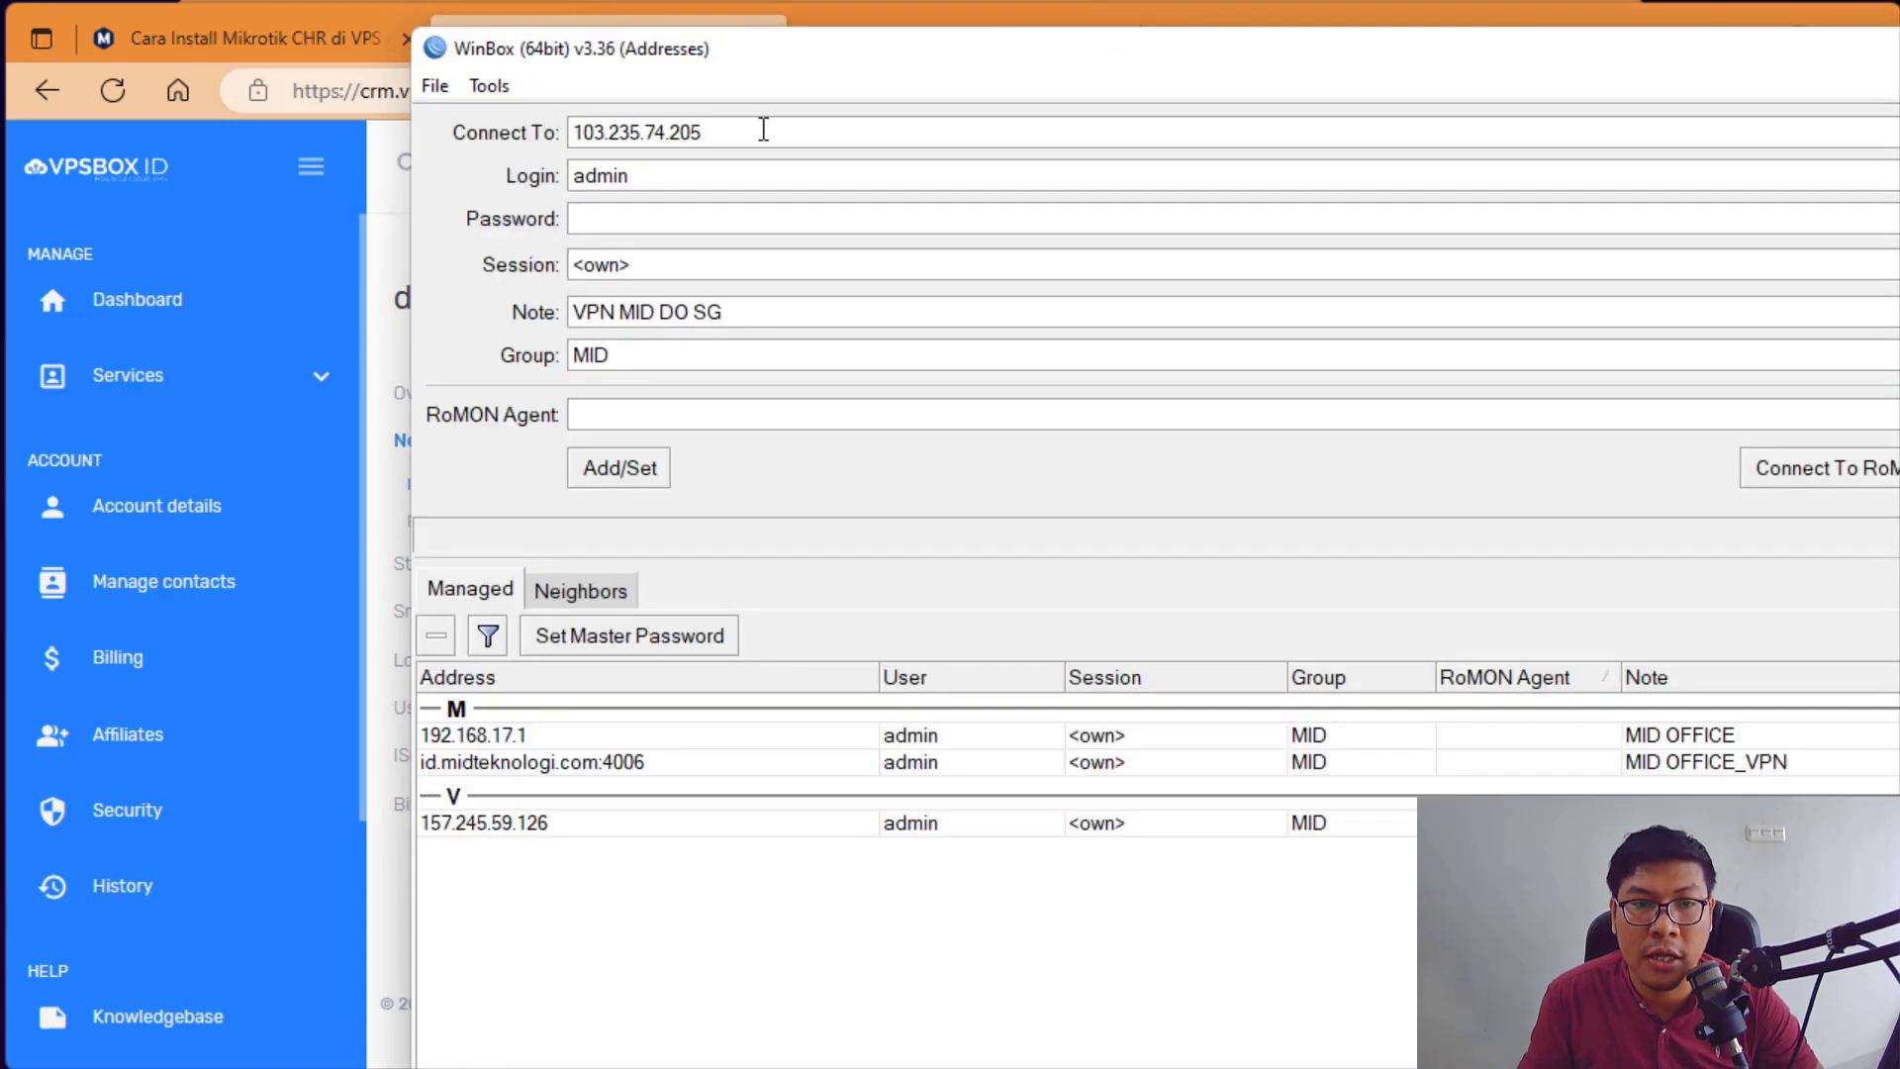
drag(592, 132, 801, 130)
click(801, 130)
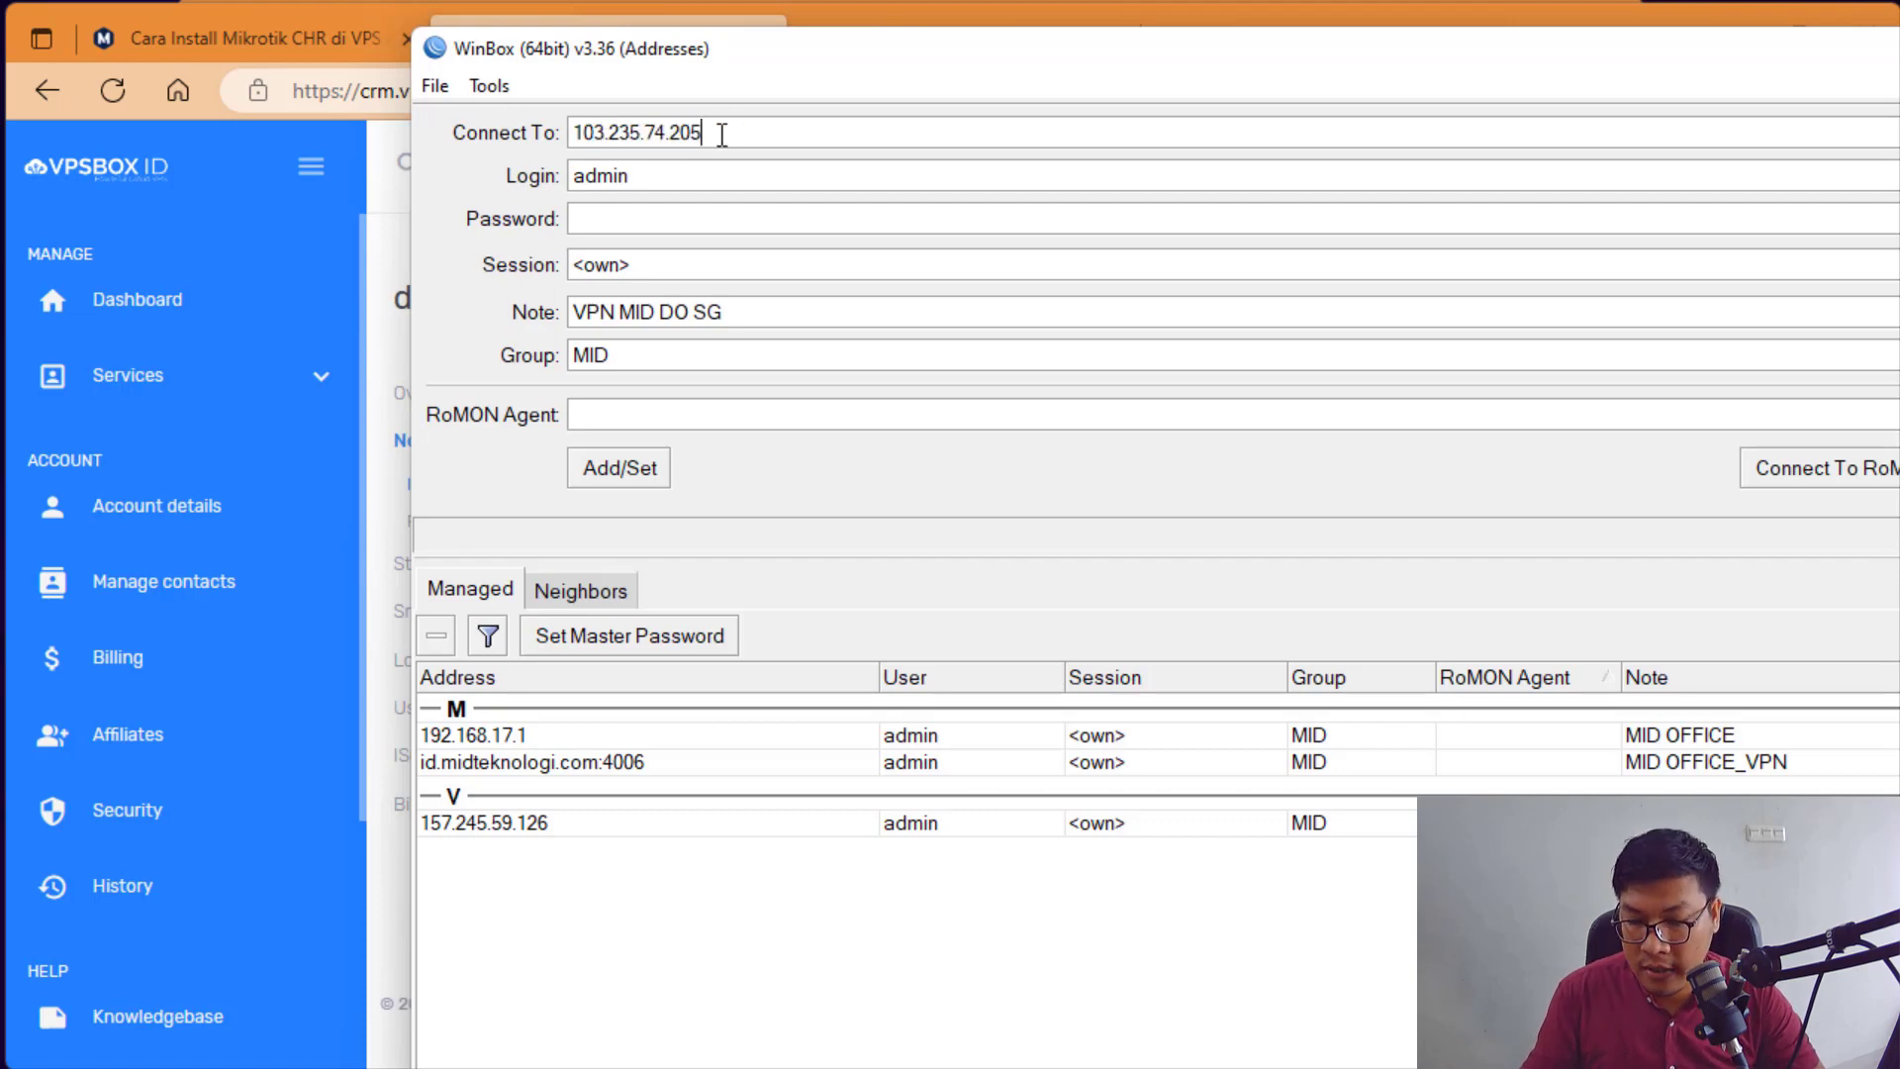
click(485, 86)
click(524, 199)
click(490, 86)
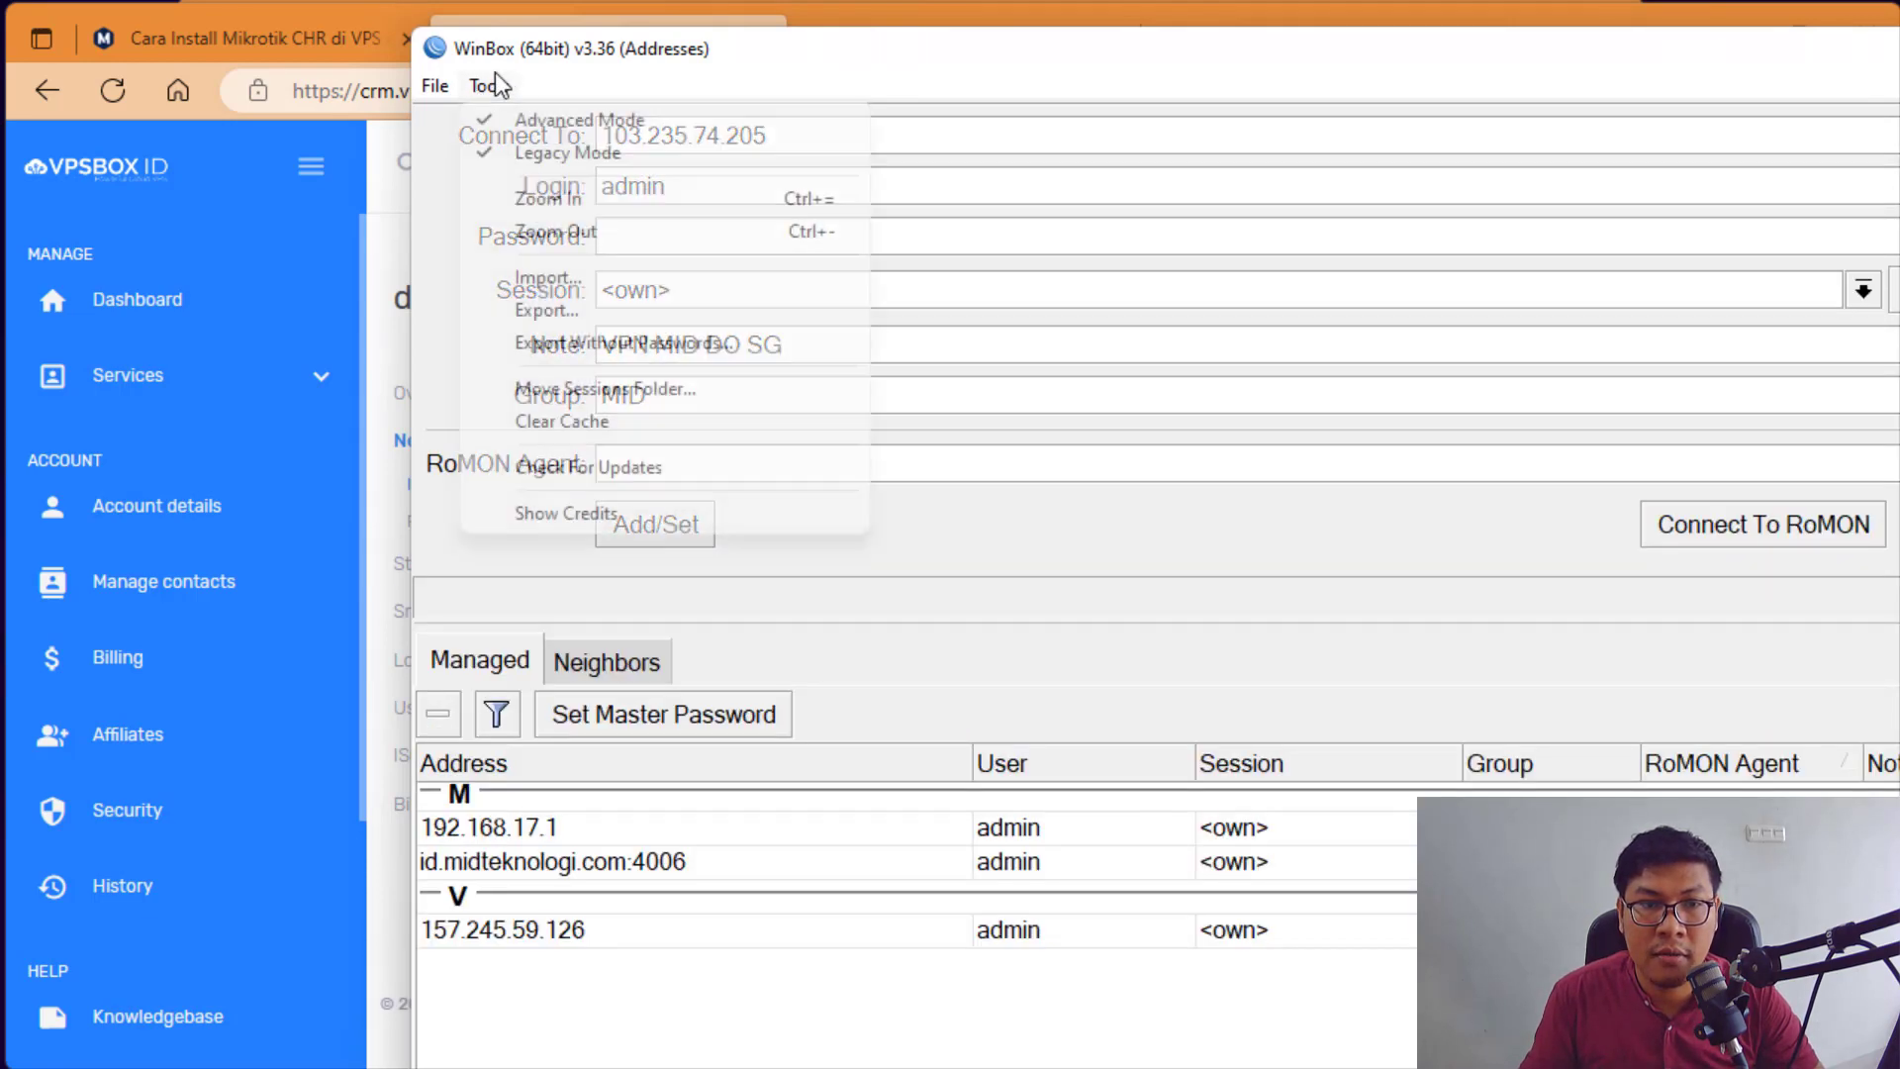
click(543, 198)
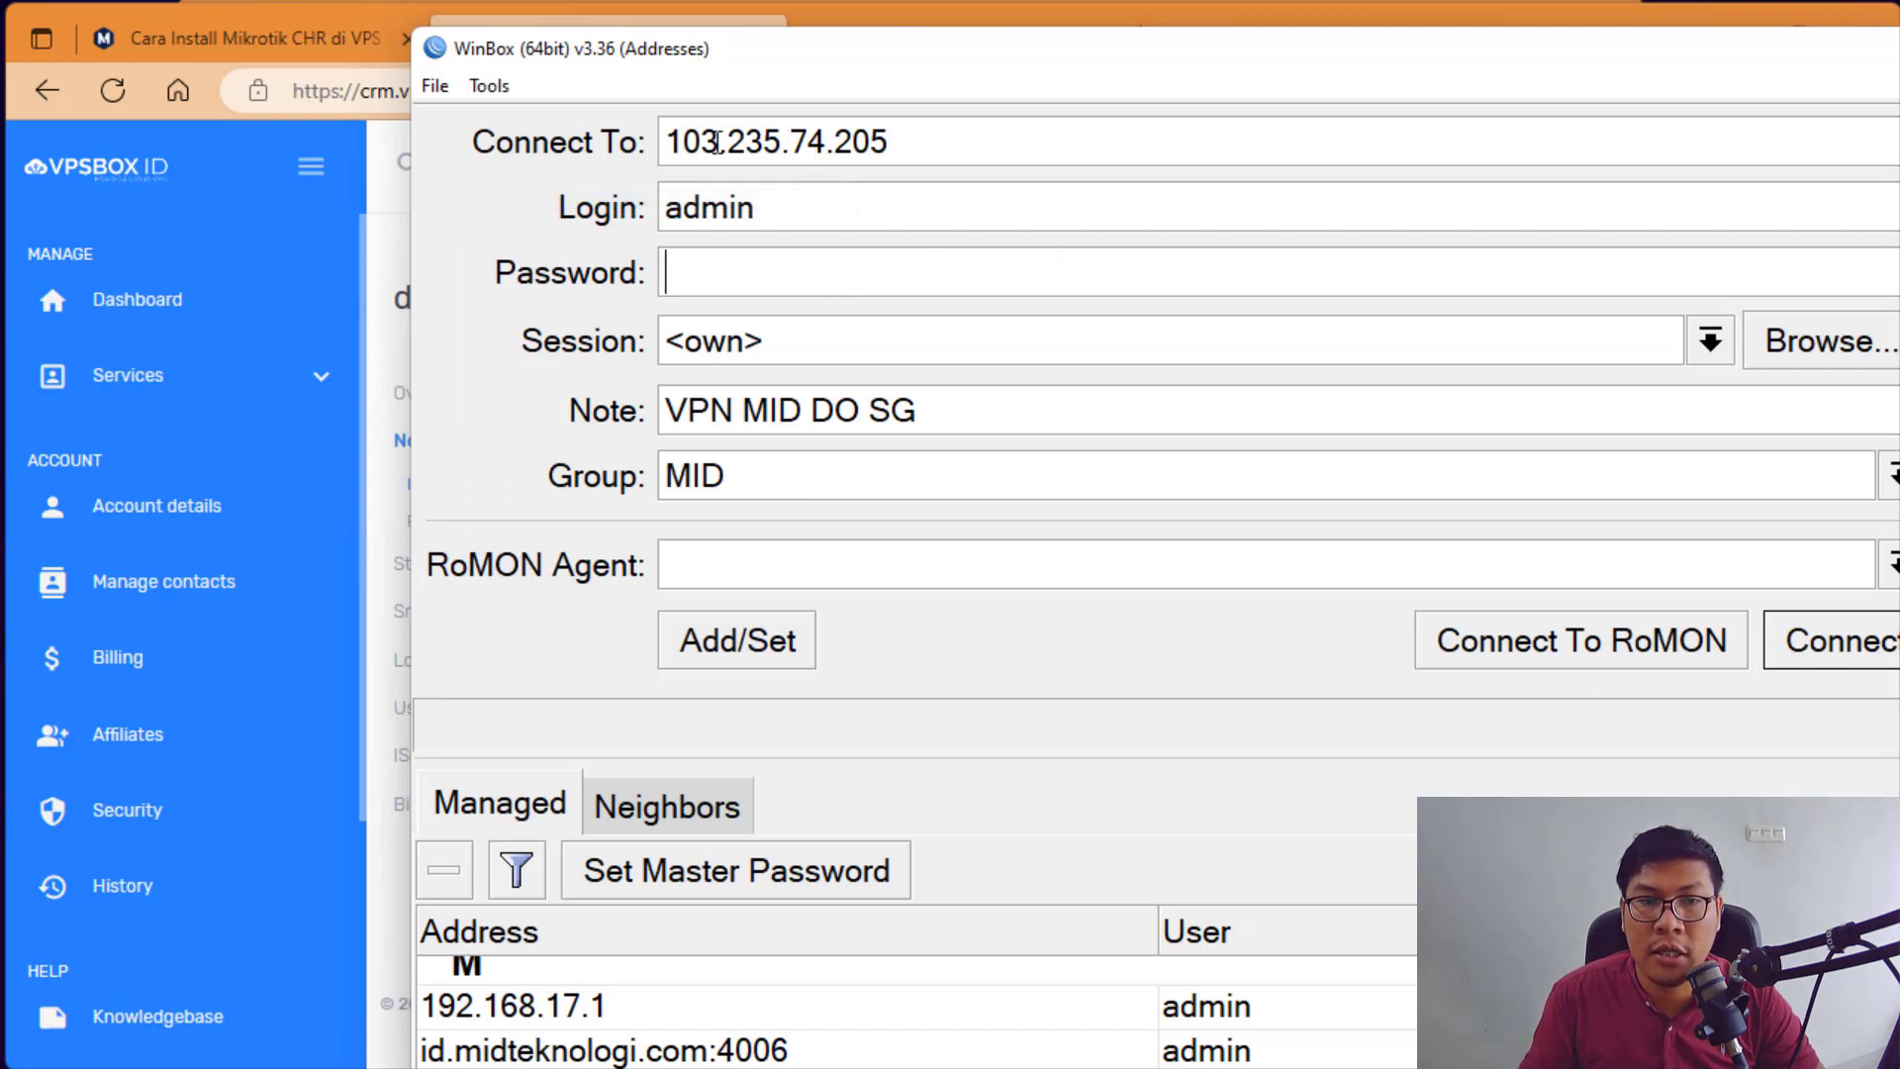
Step: Connect to the router at 103.235.74.205 as admin
click(875, 134)
drag(876, 134, 627, 263)
click(815, 212)
mouse_move(815, 211)
mouse_down()
mouse_move(679, 207)
mouse_move(800, 214)
mouse_up()
click(1799, 643)
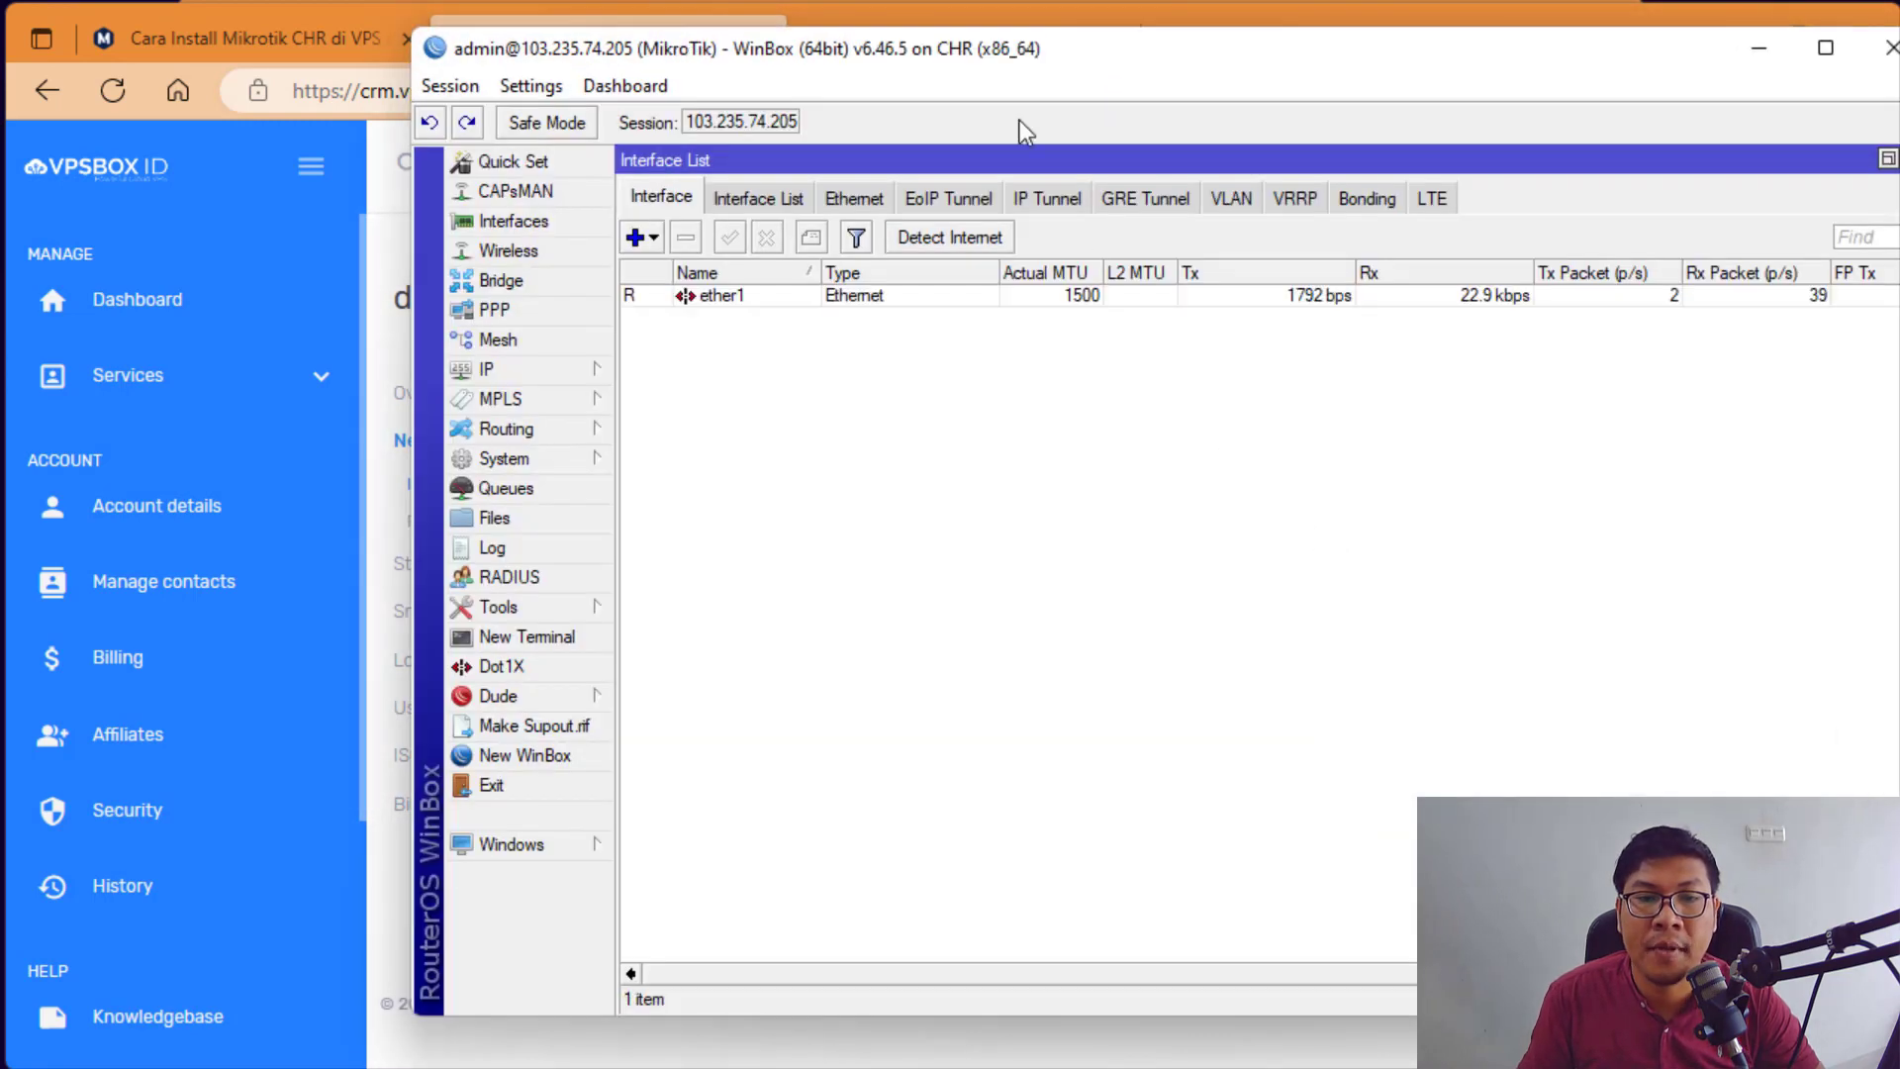
Step: Zoom the router window in twice and enlarge it to show ether1 in the Interface List
drag(1019, 56, 839, 64)
click(333, 85)
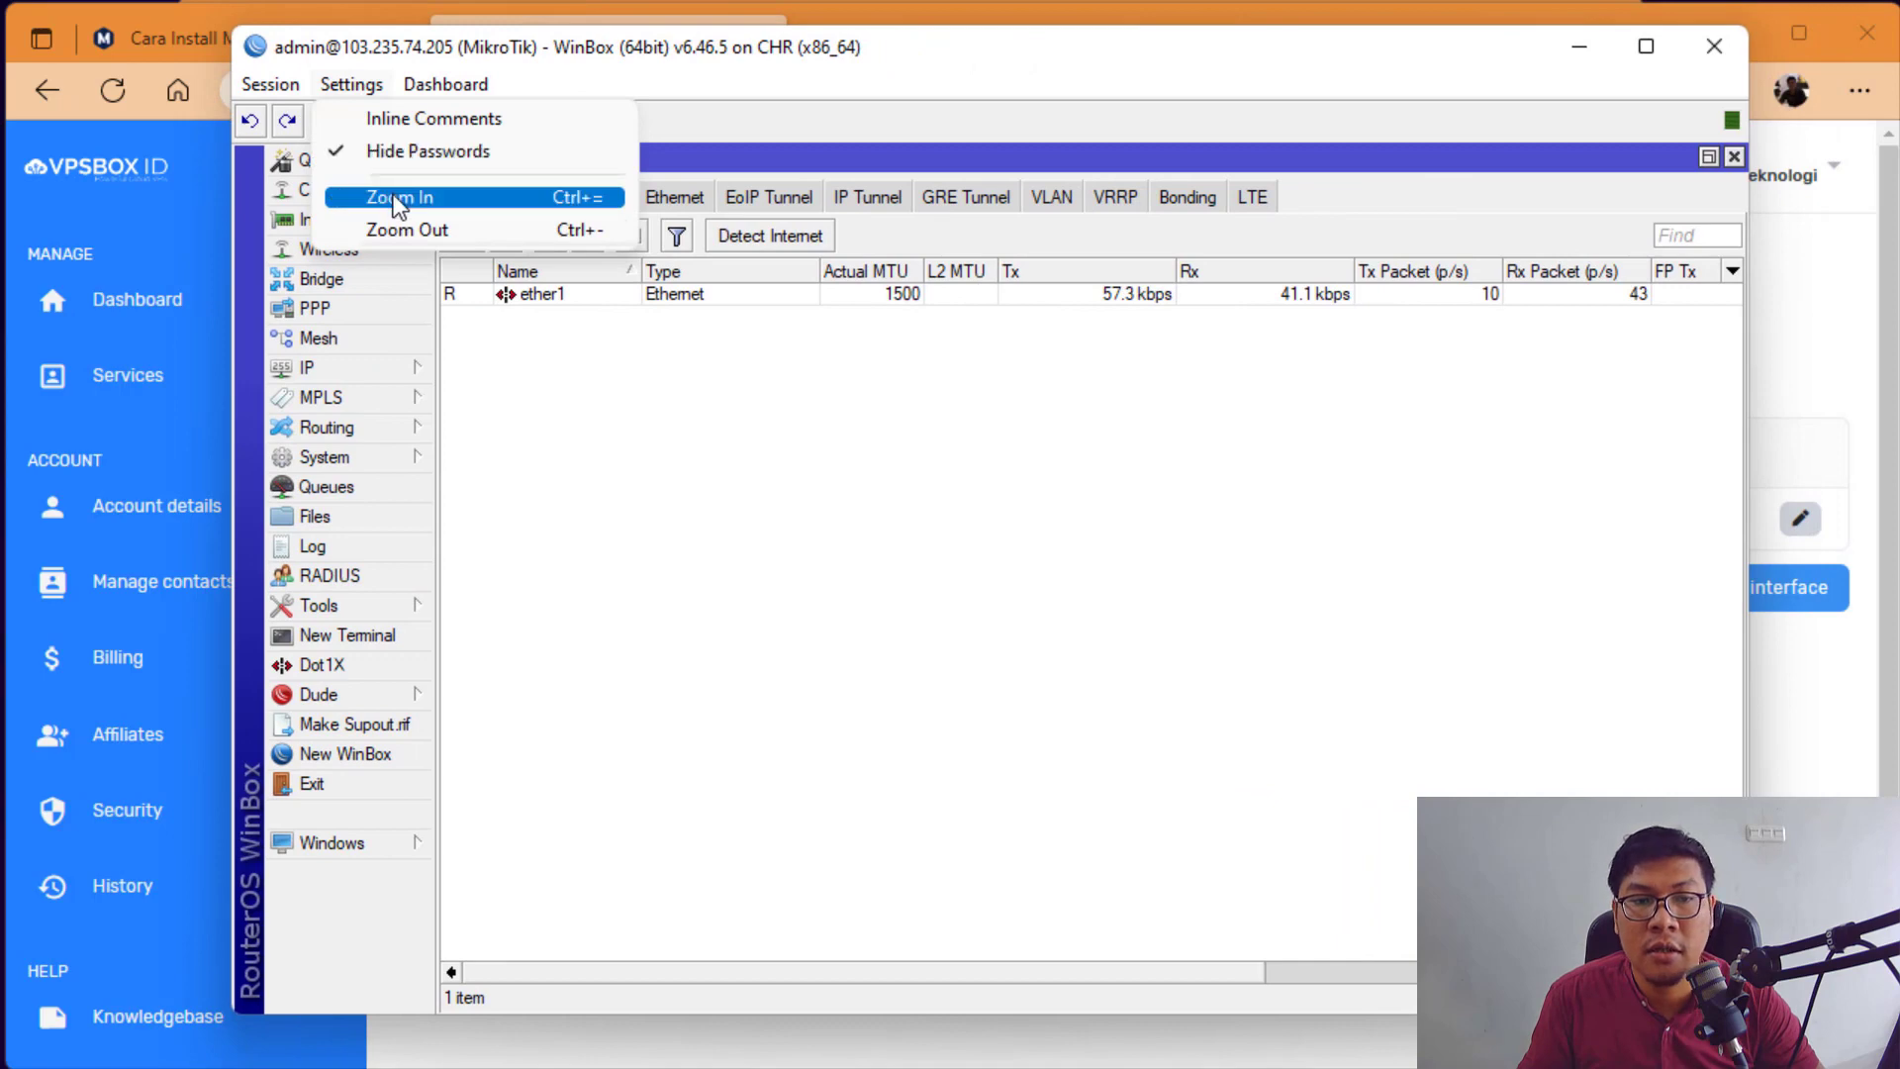
click(384, 195)
click(361, 85)
click(388, 192)
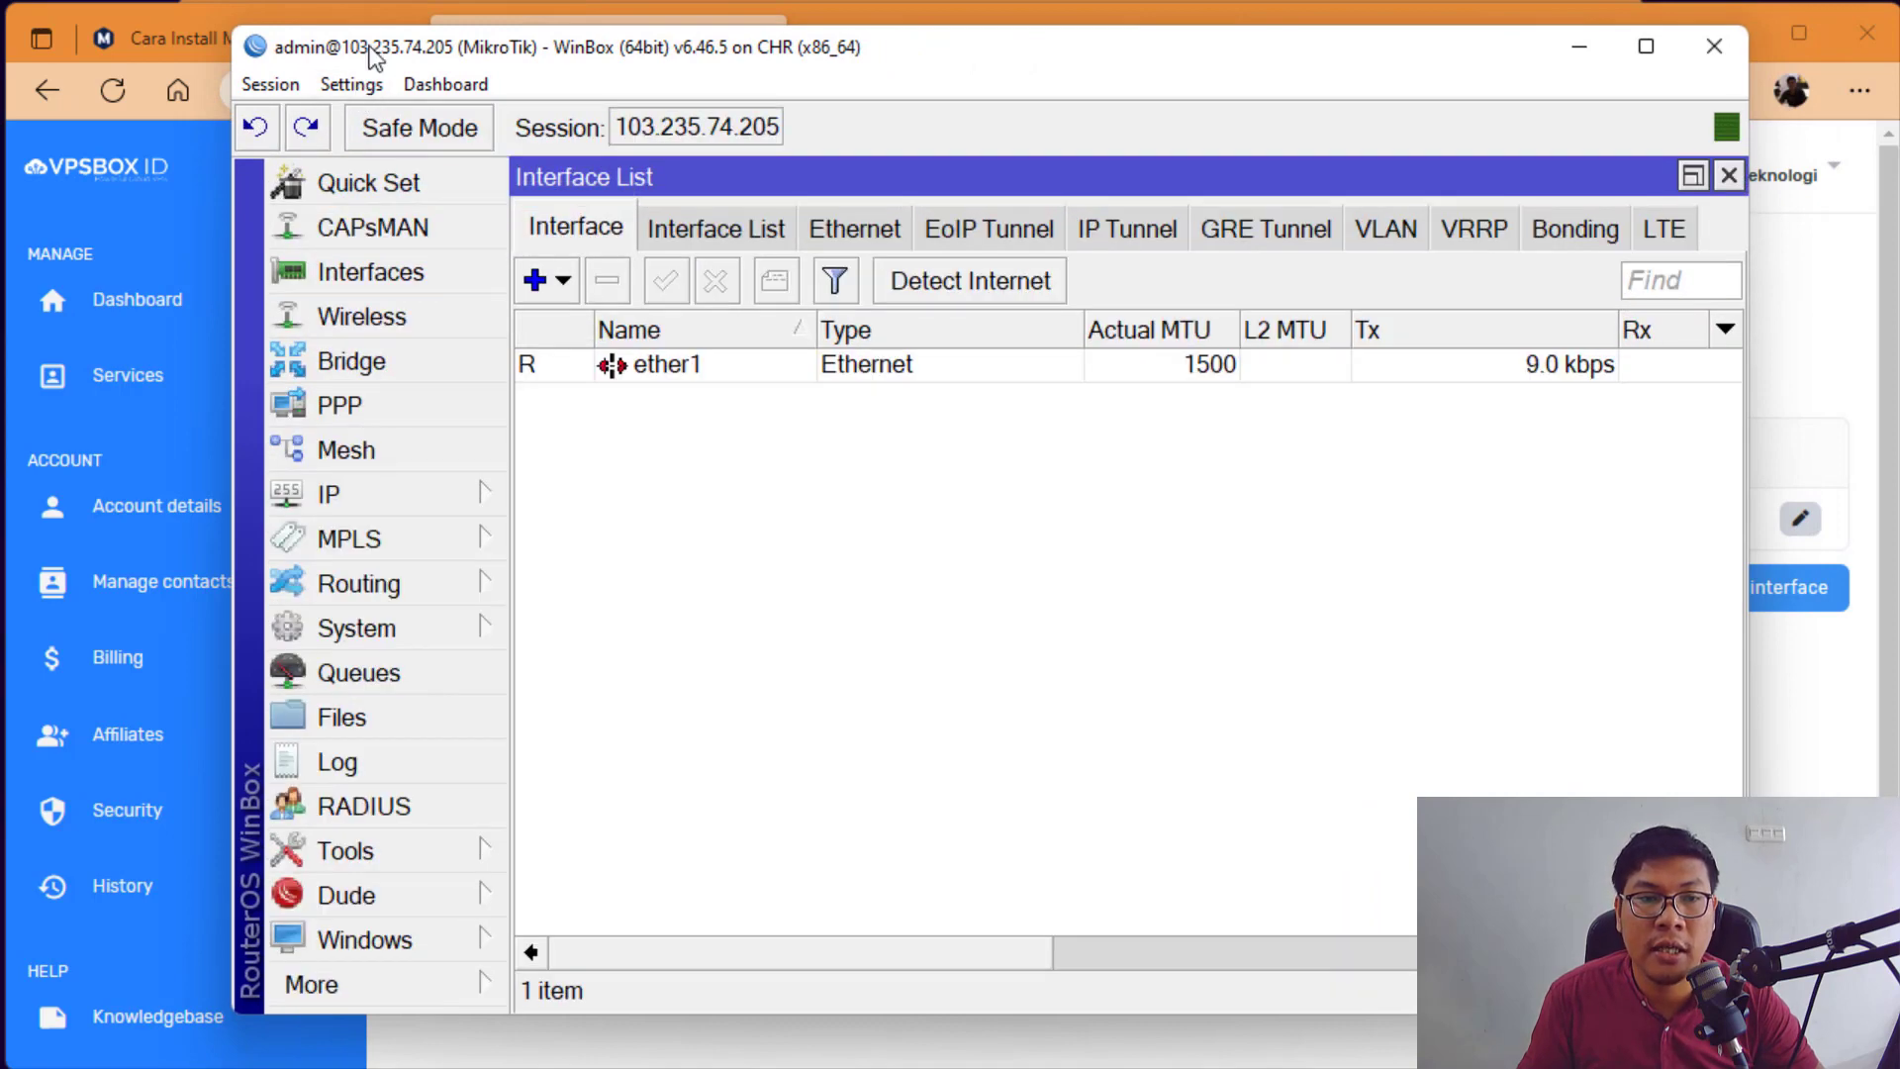
drag(365, 53, 185, 41)
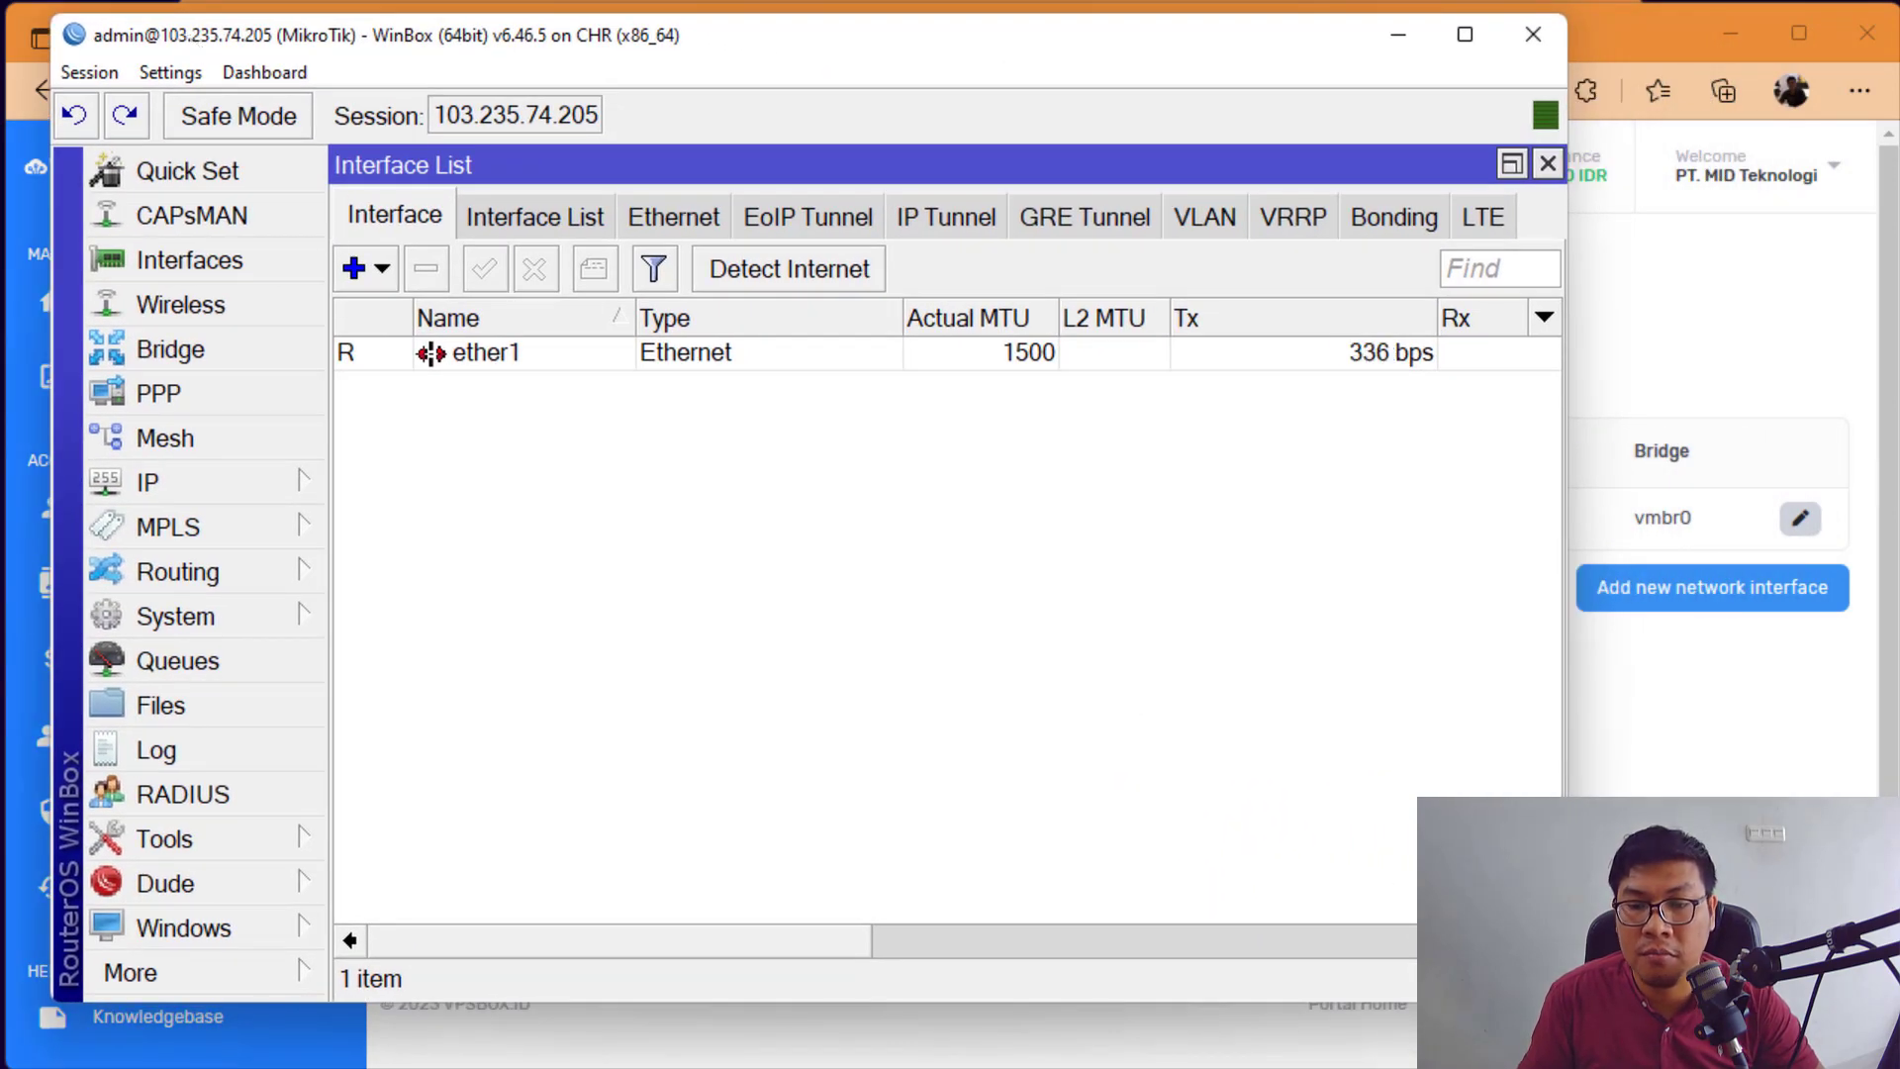
drag(1567, 1001, 1871, 1042)
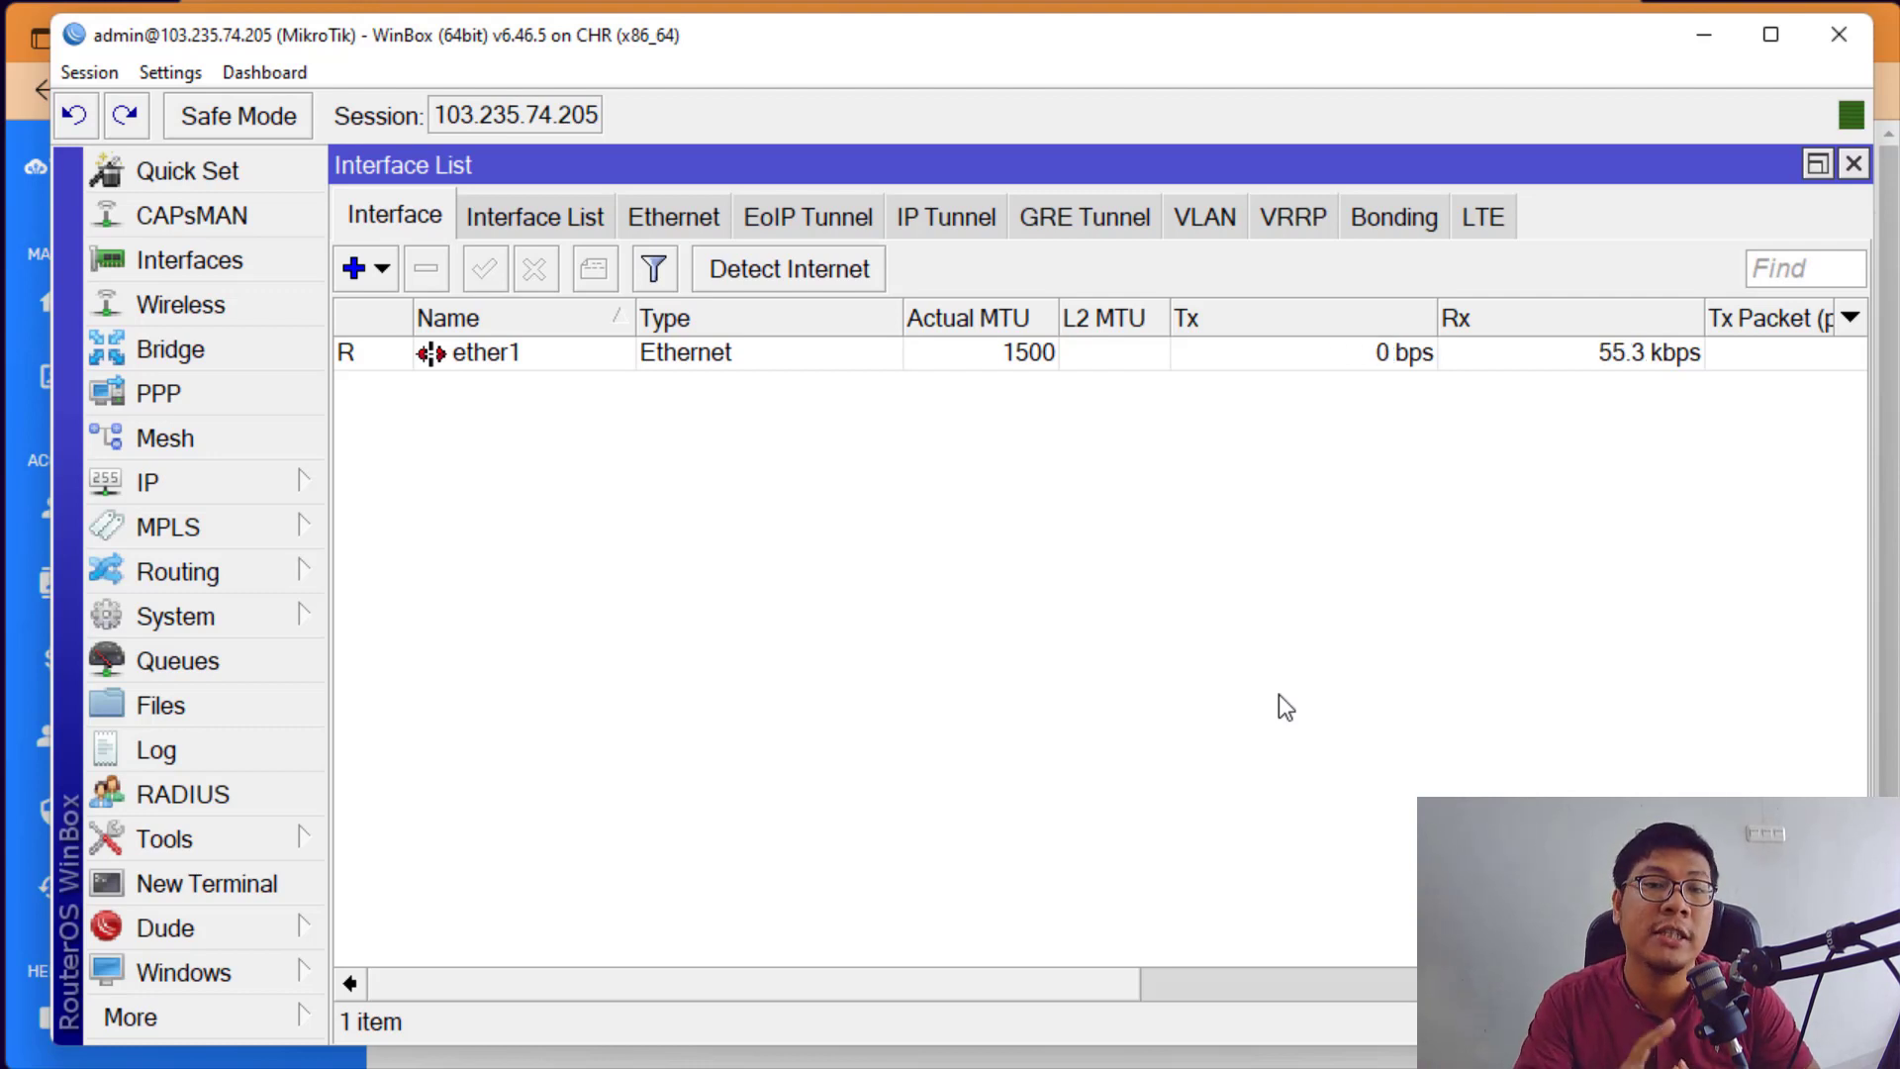
Step: Disable all seven IP services except winbox on port 8291 in IP > Services
click(295, 479)
click(439, 1061)
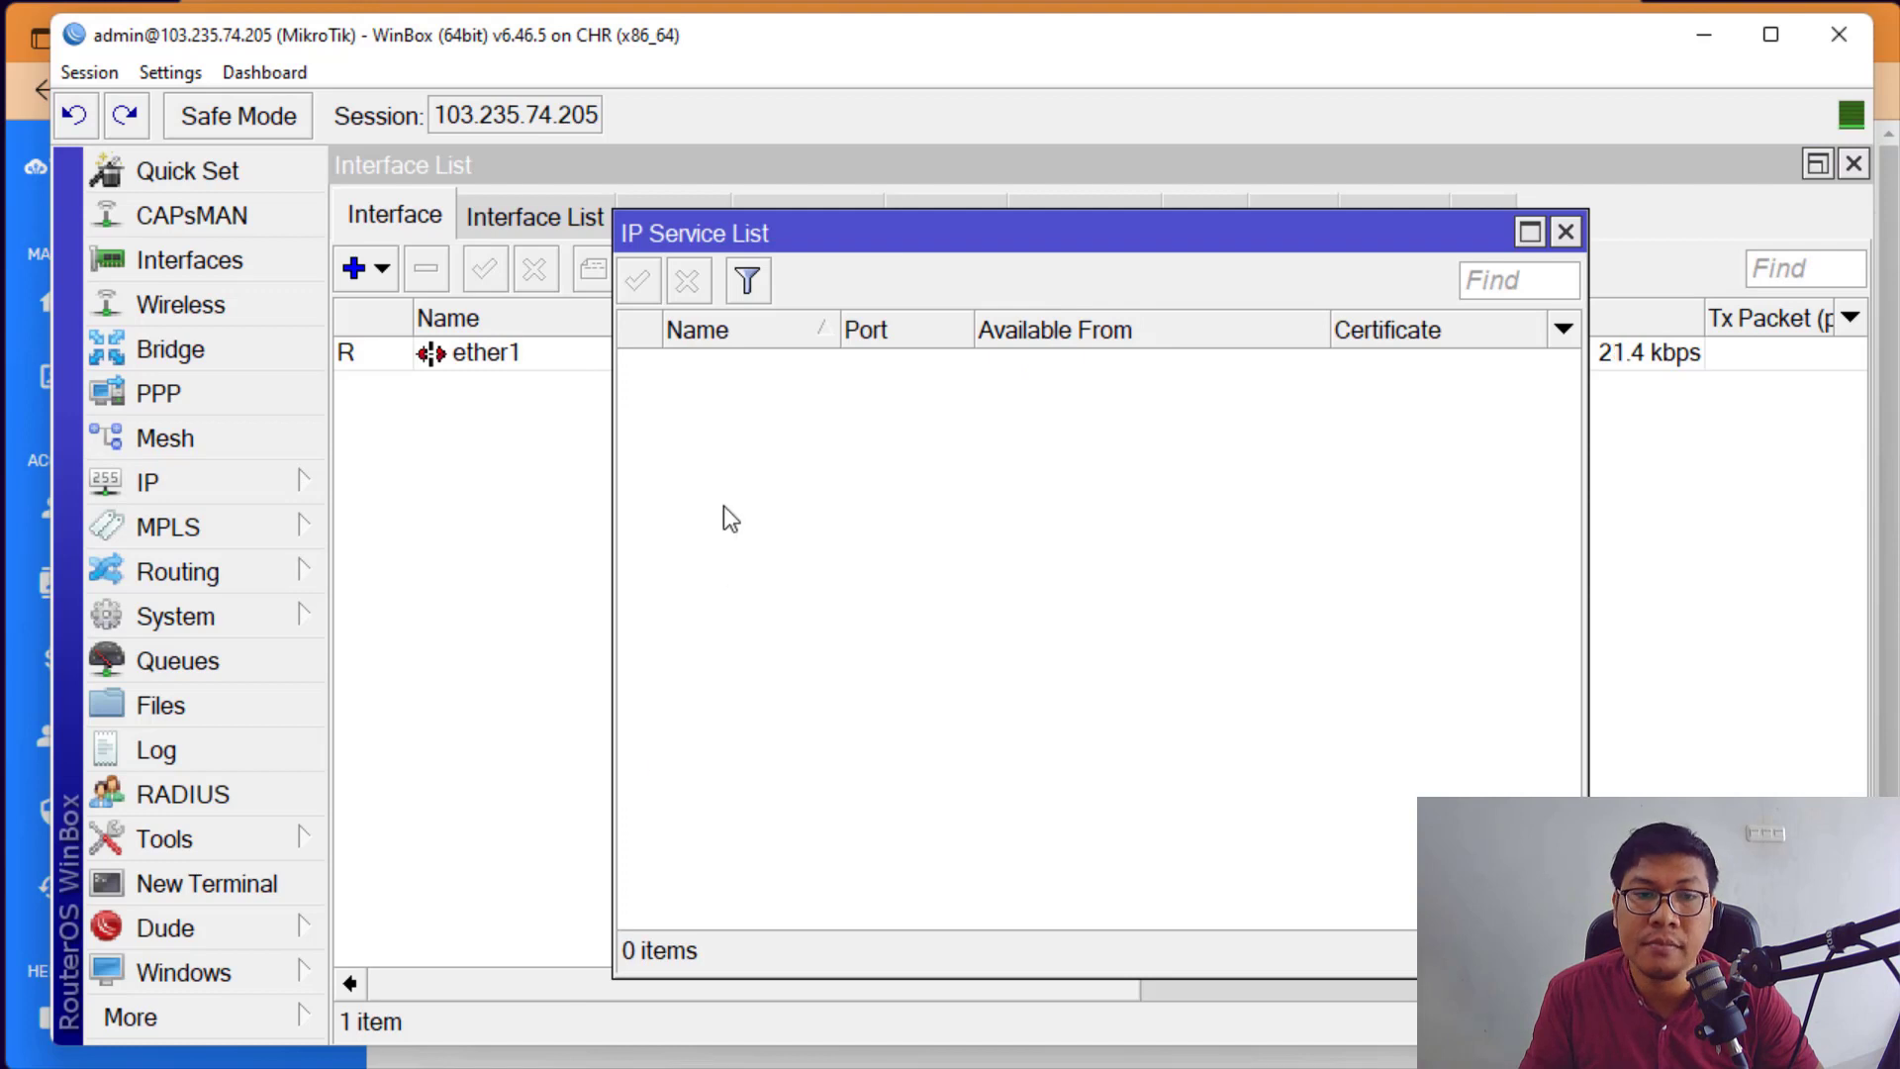
click(762, 499)
key(ctrl+a)
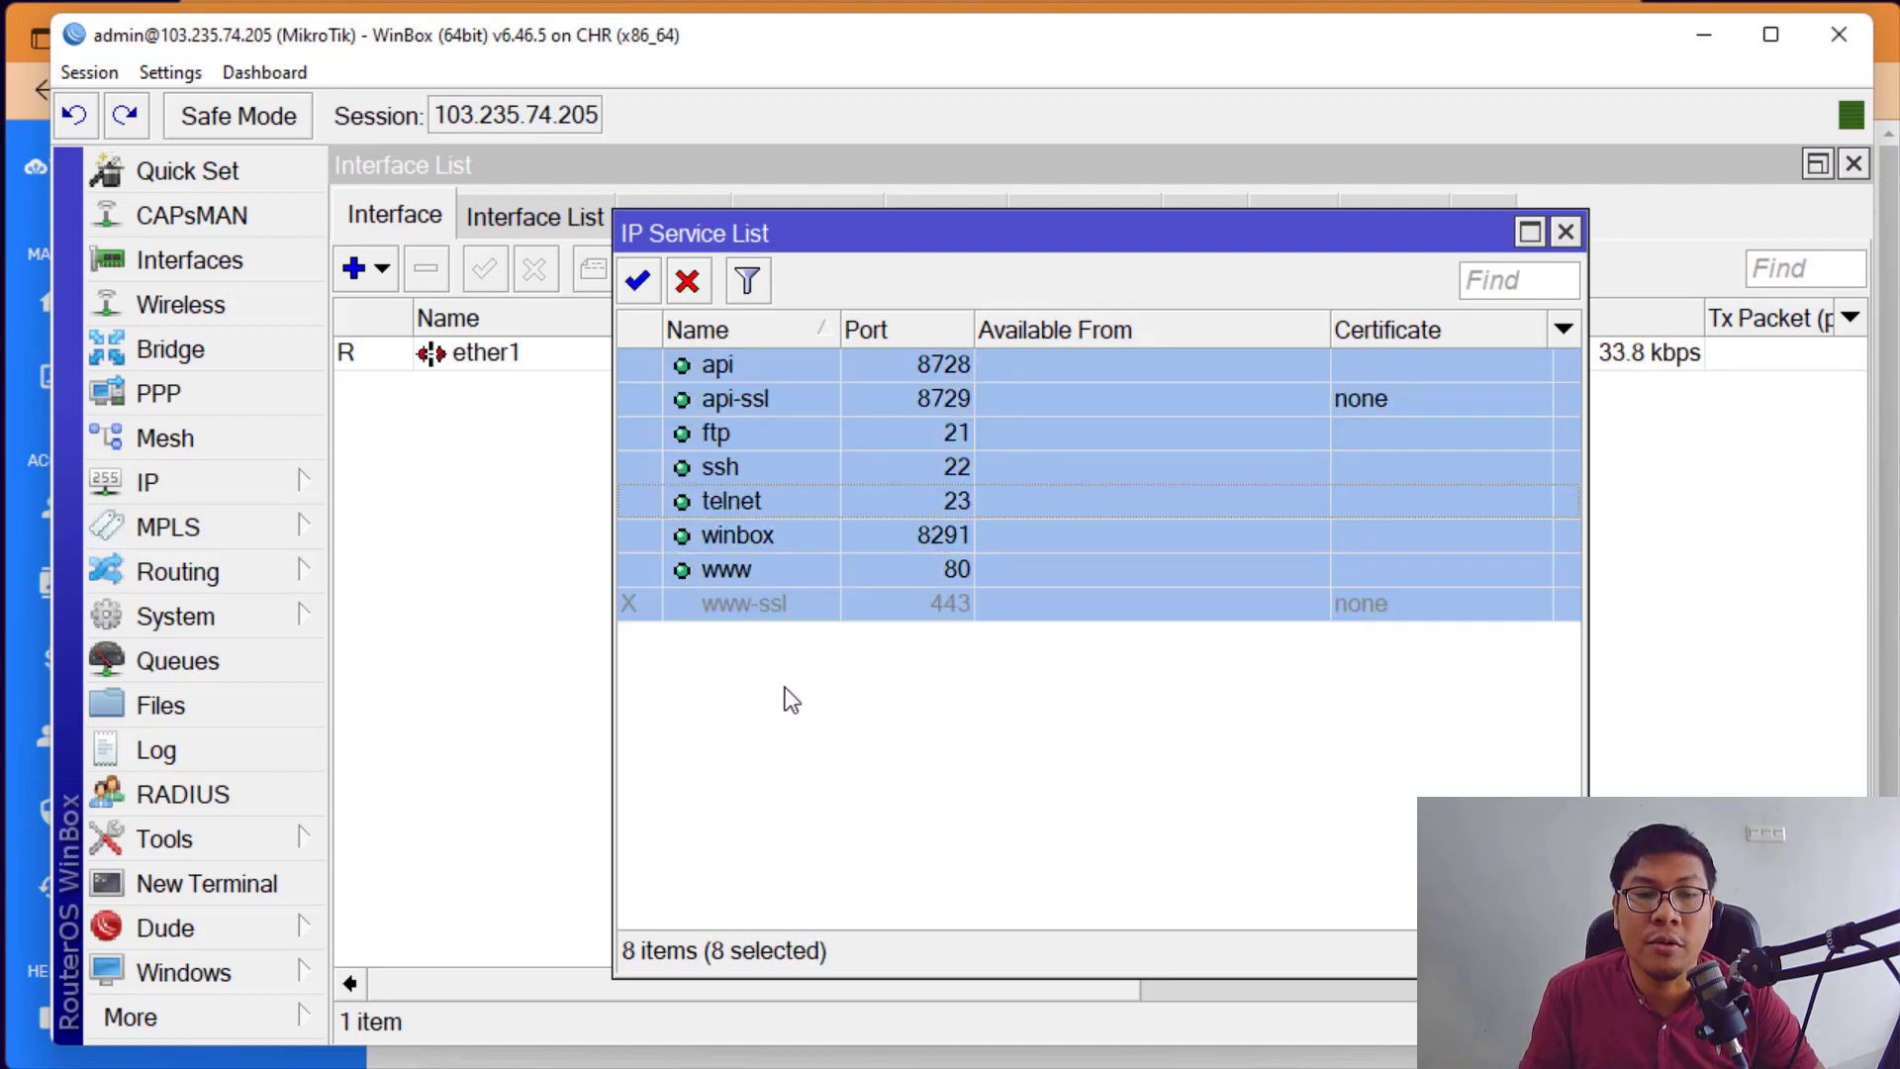
ctrl+click(781, 536)
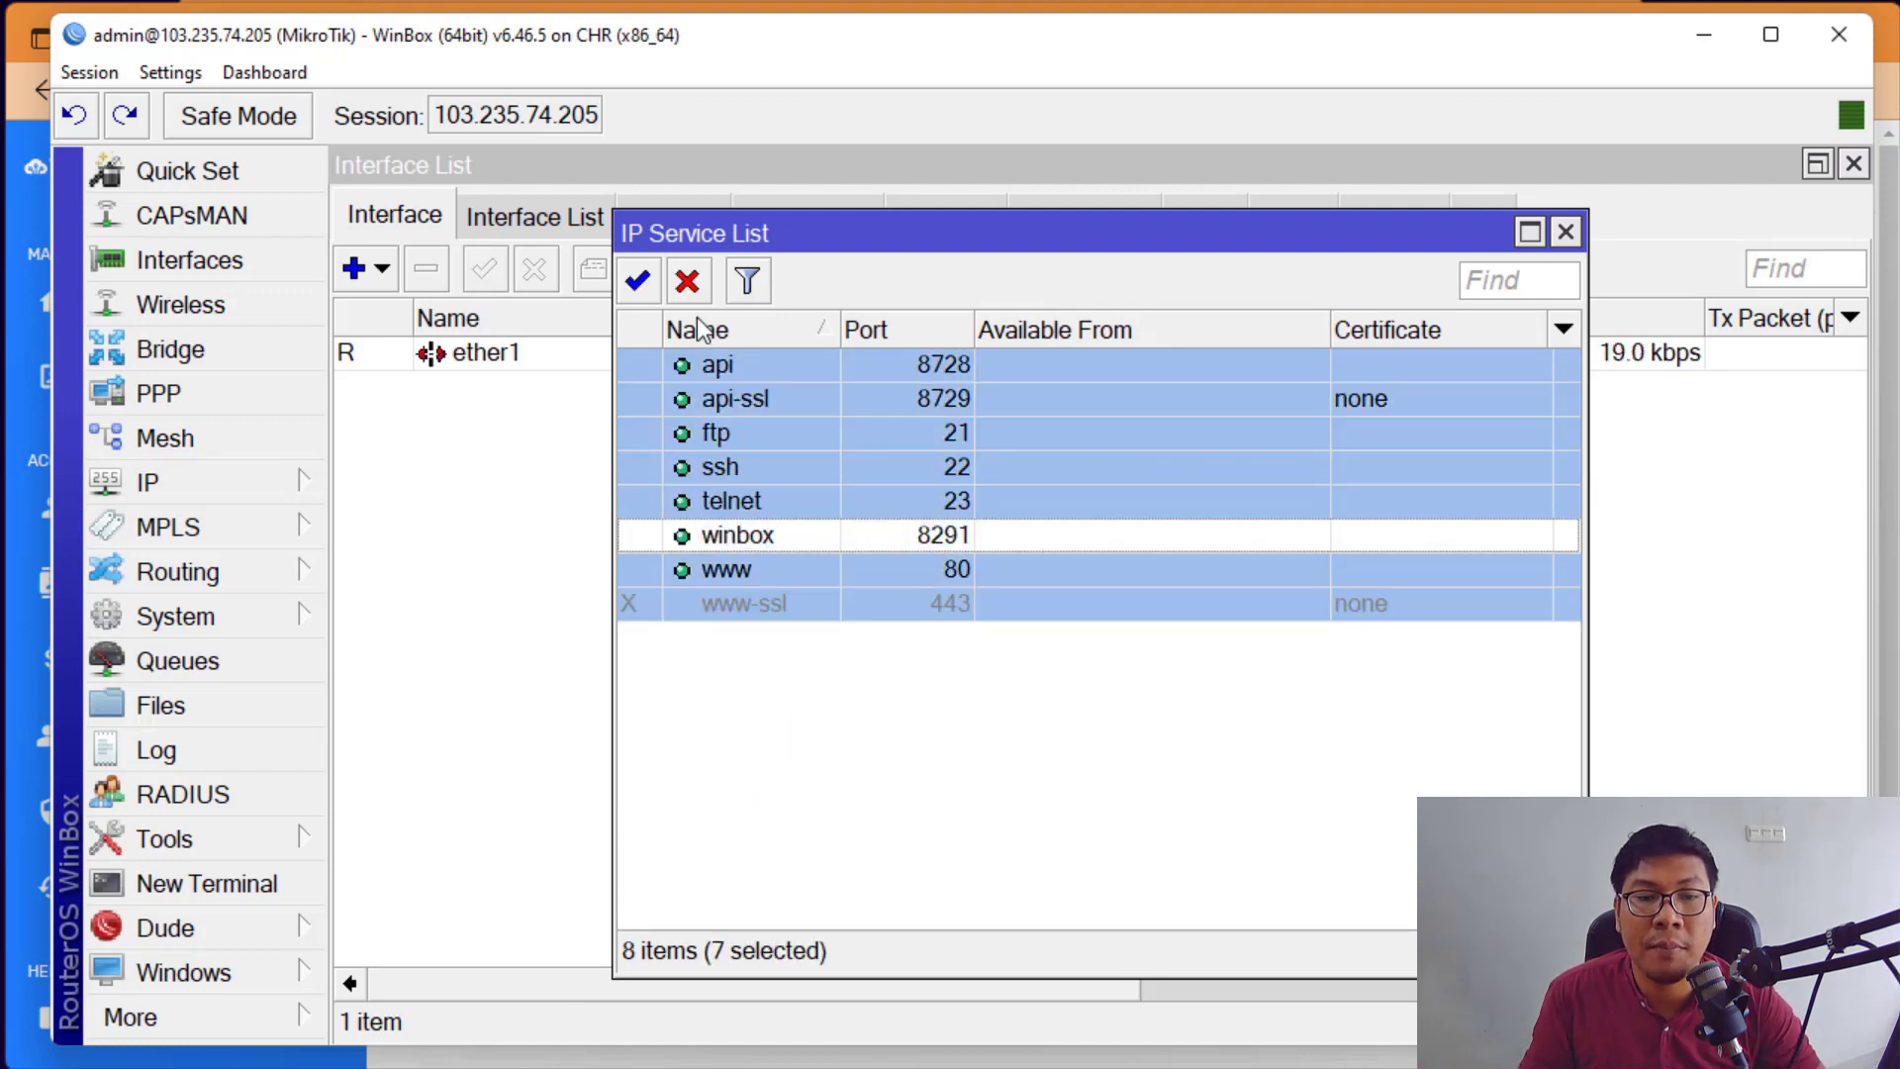
click(687, 281)
click(1005, 792)
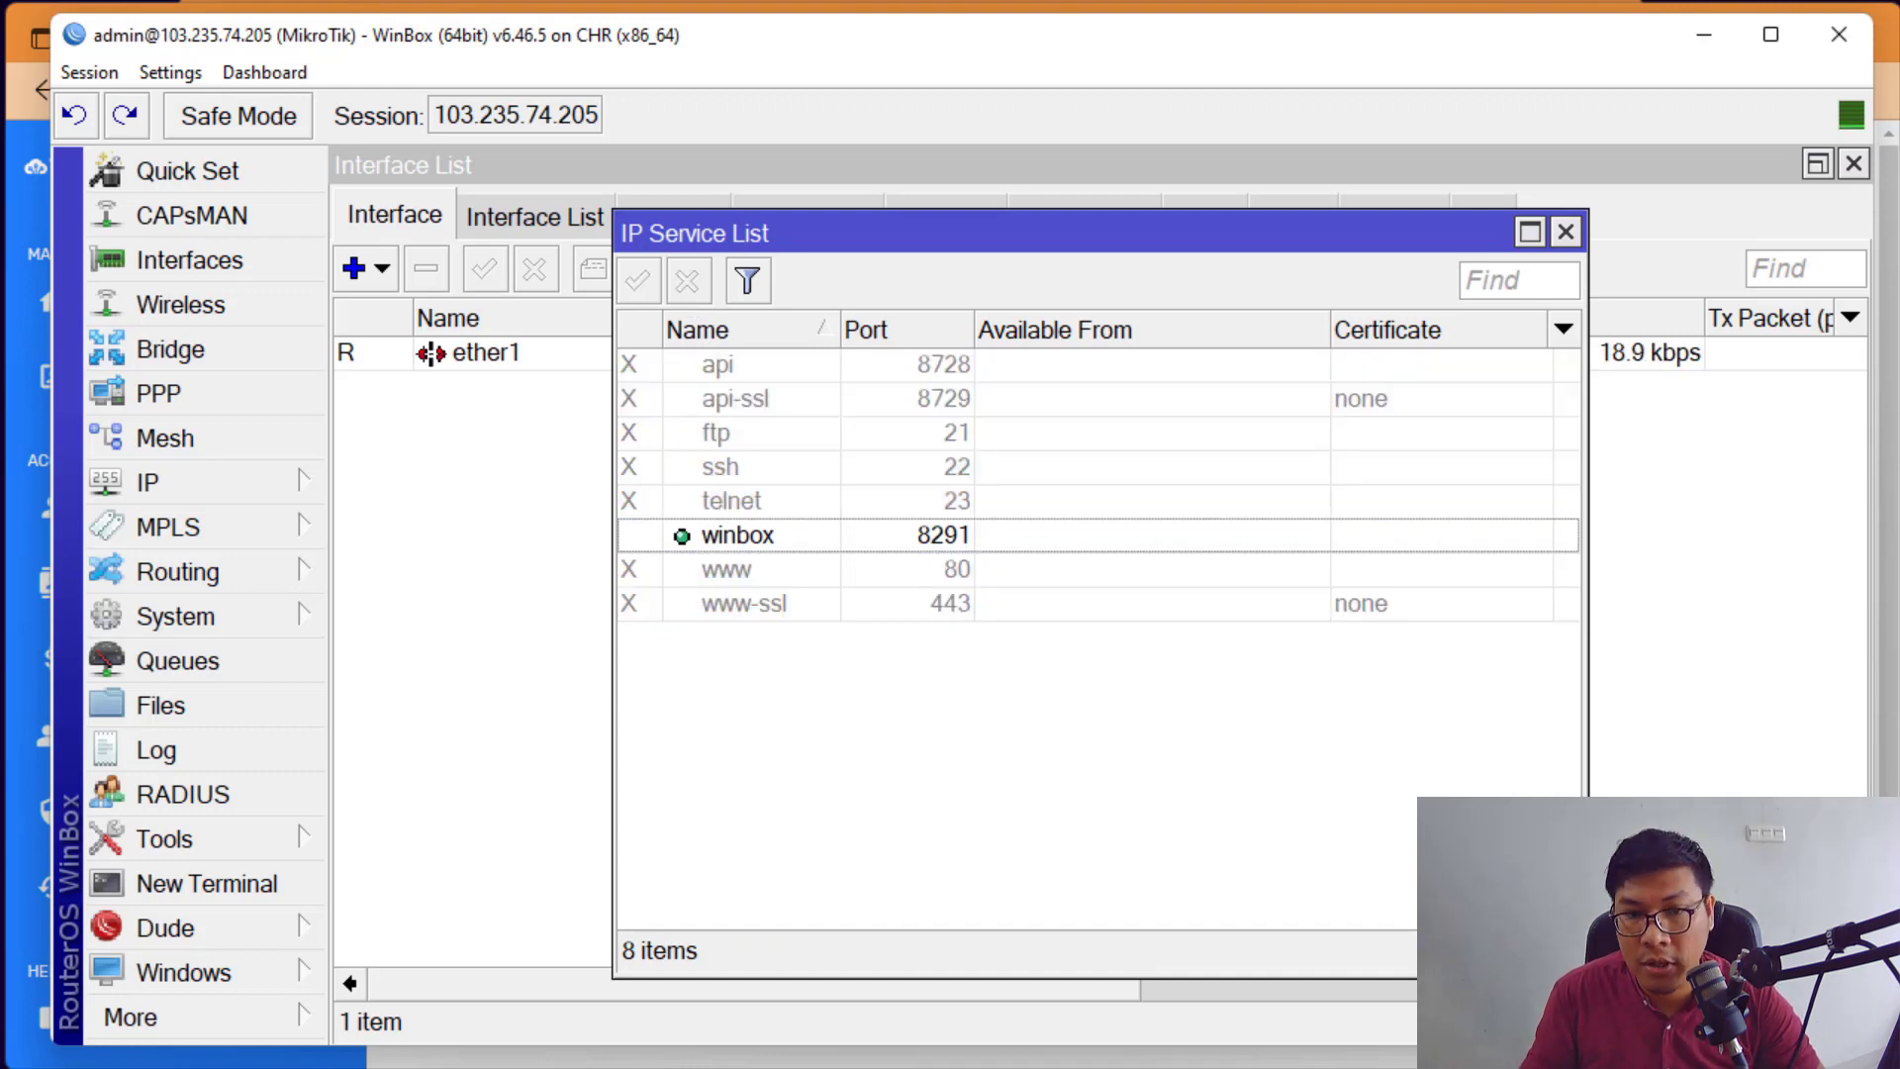
click(475, 906)
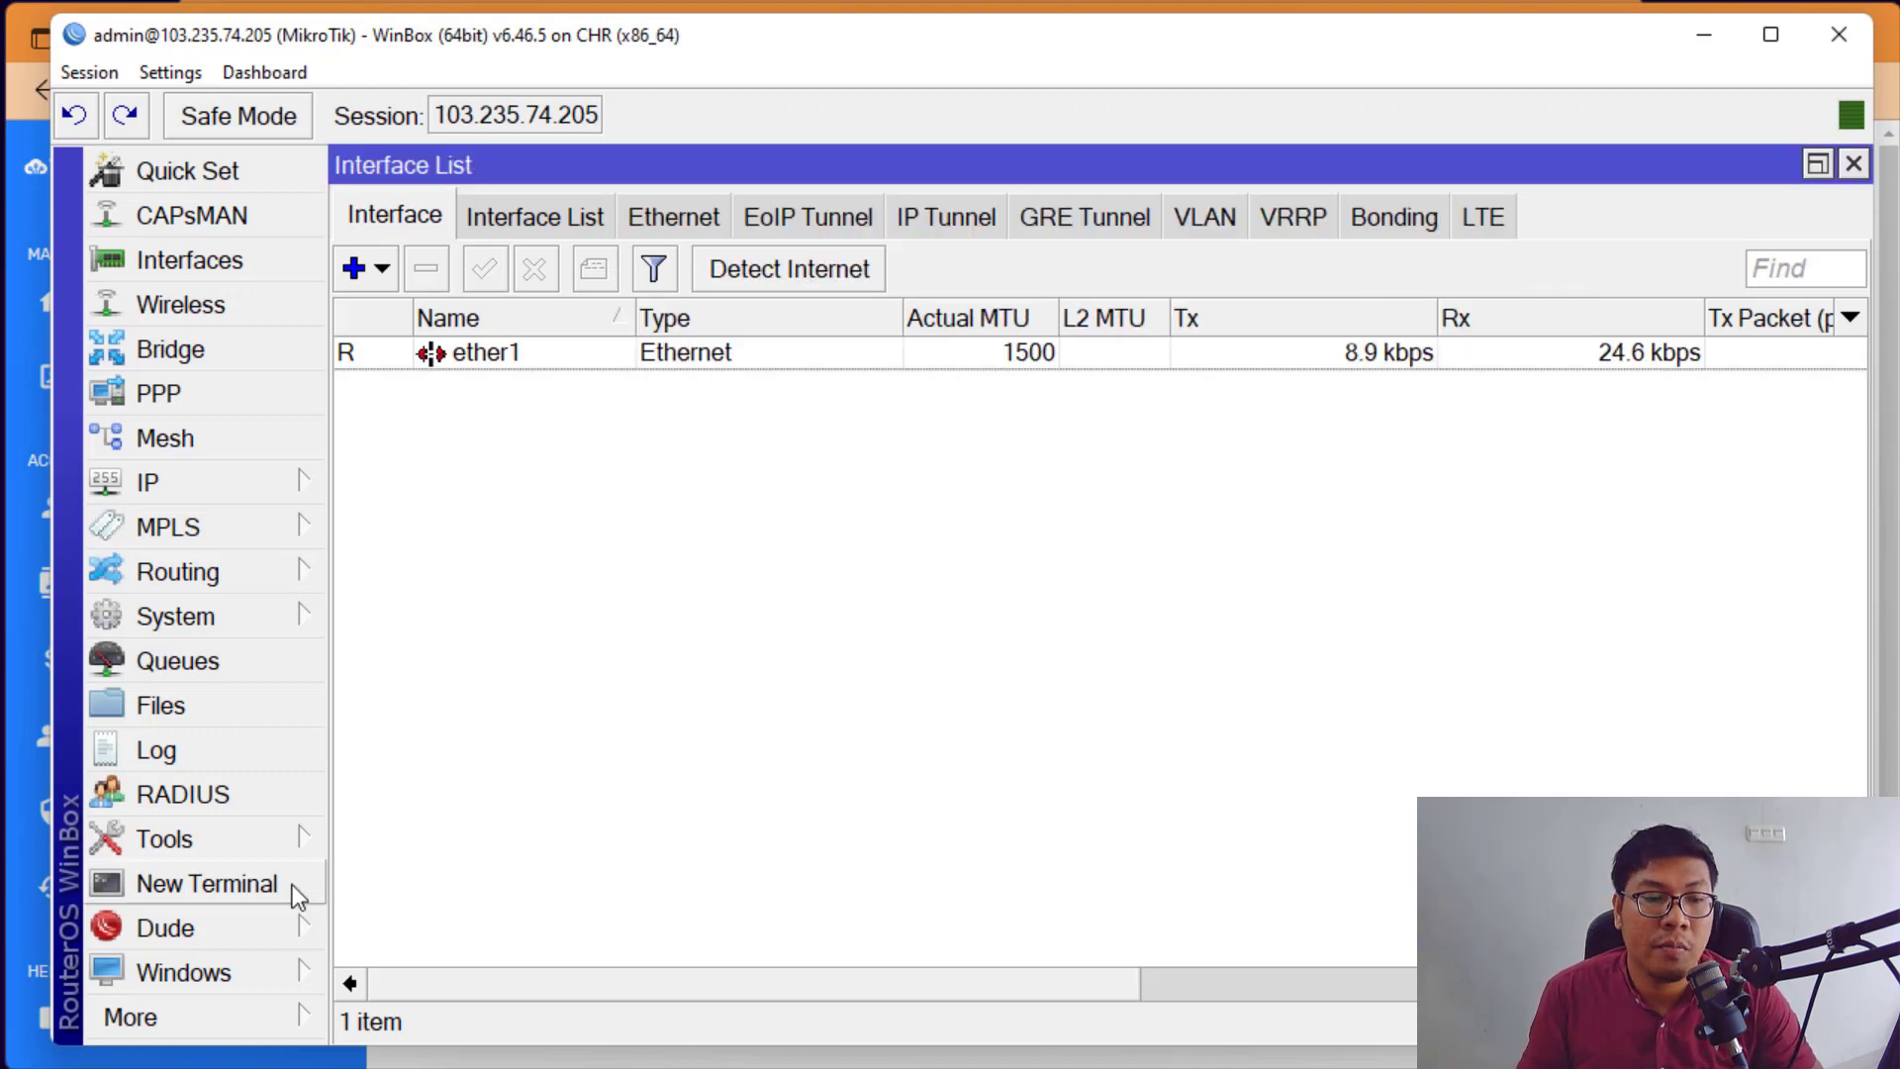
Step: Open the router's System > Password change form, close the terminal, and minimize WinBox
click(286, 885)
drag(792, 238, 777, 169)
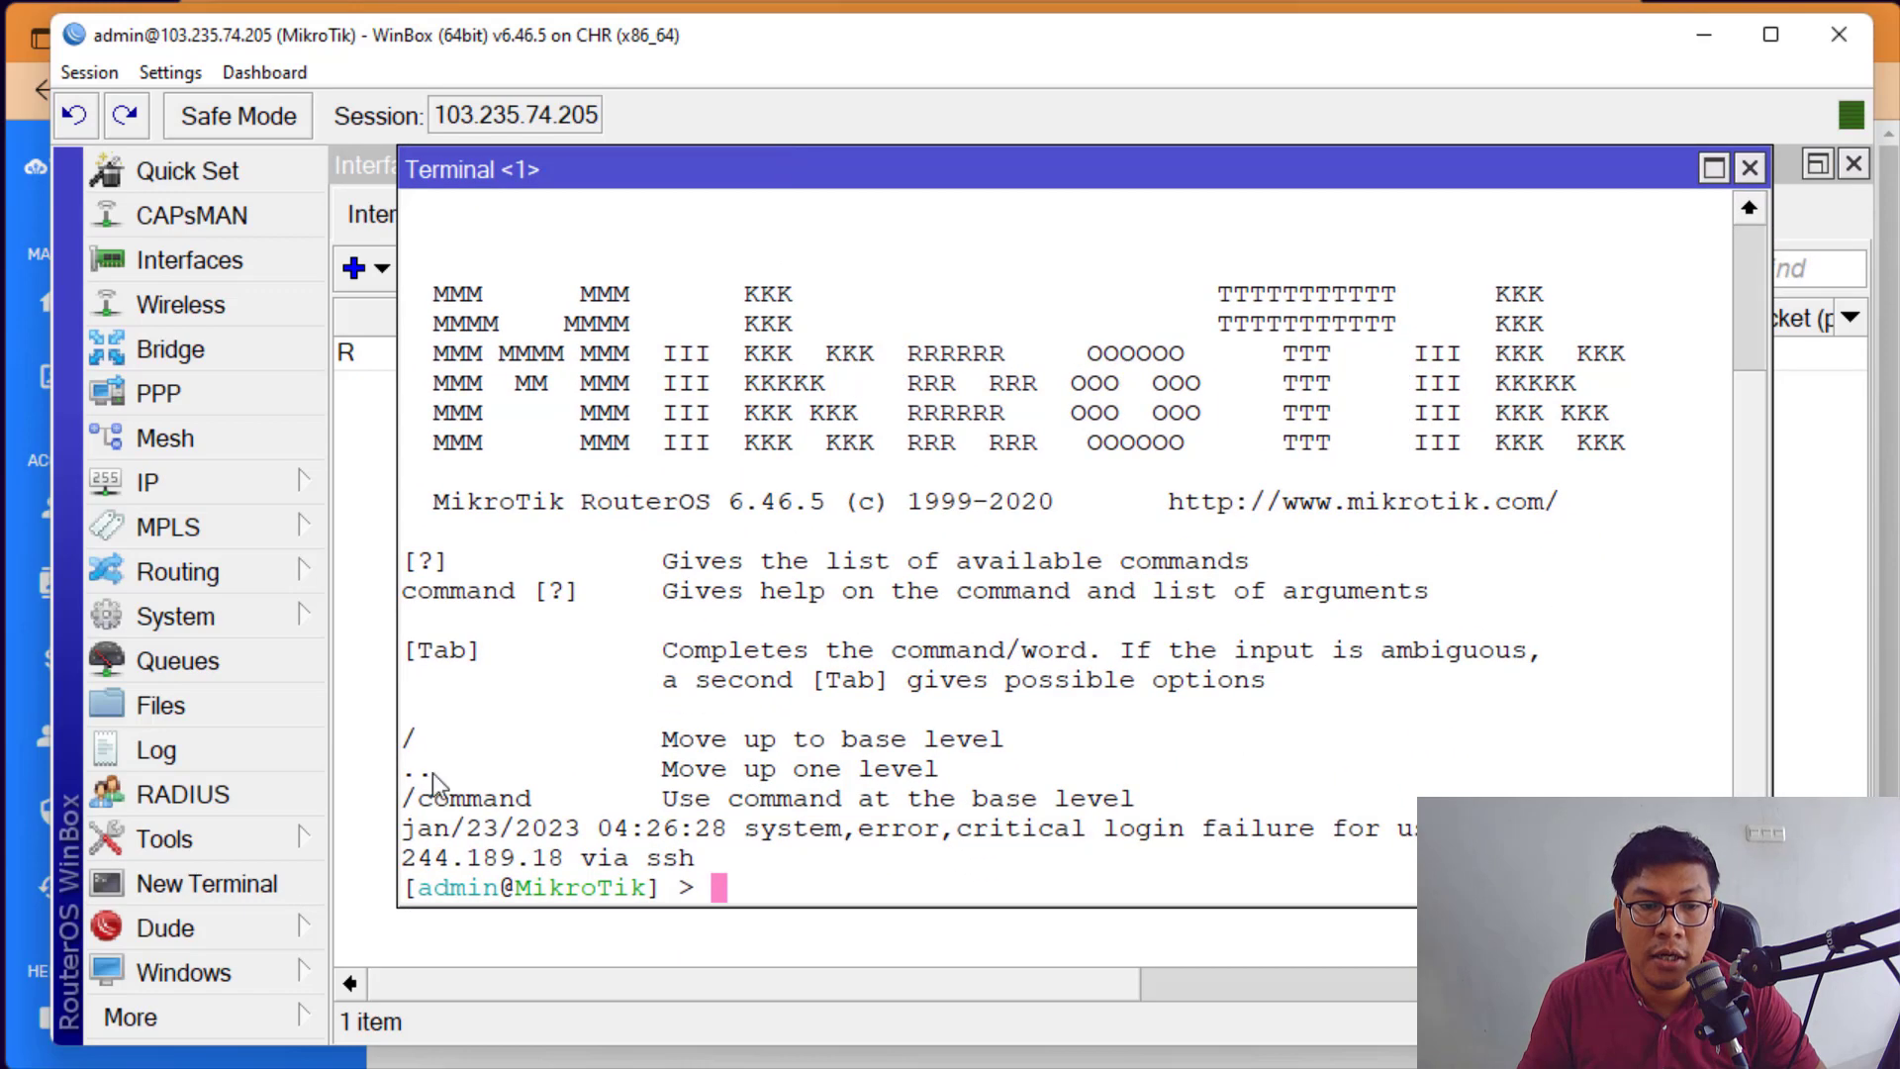
click(247, 609)
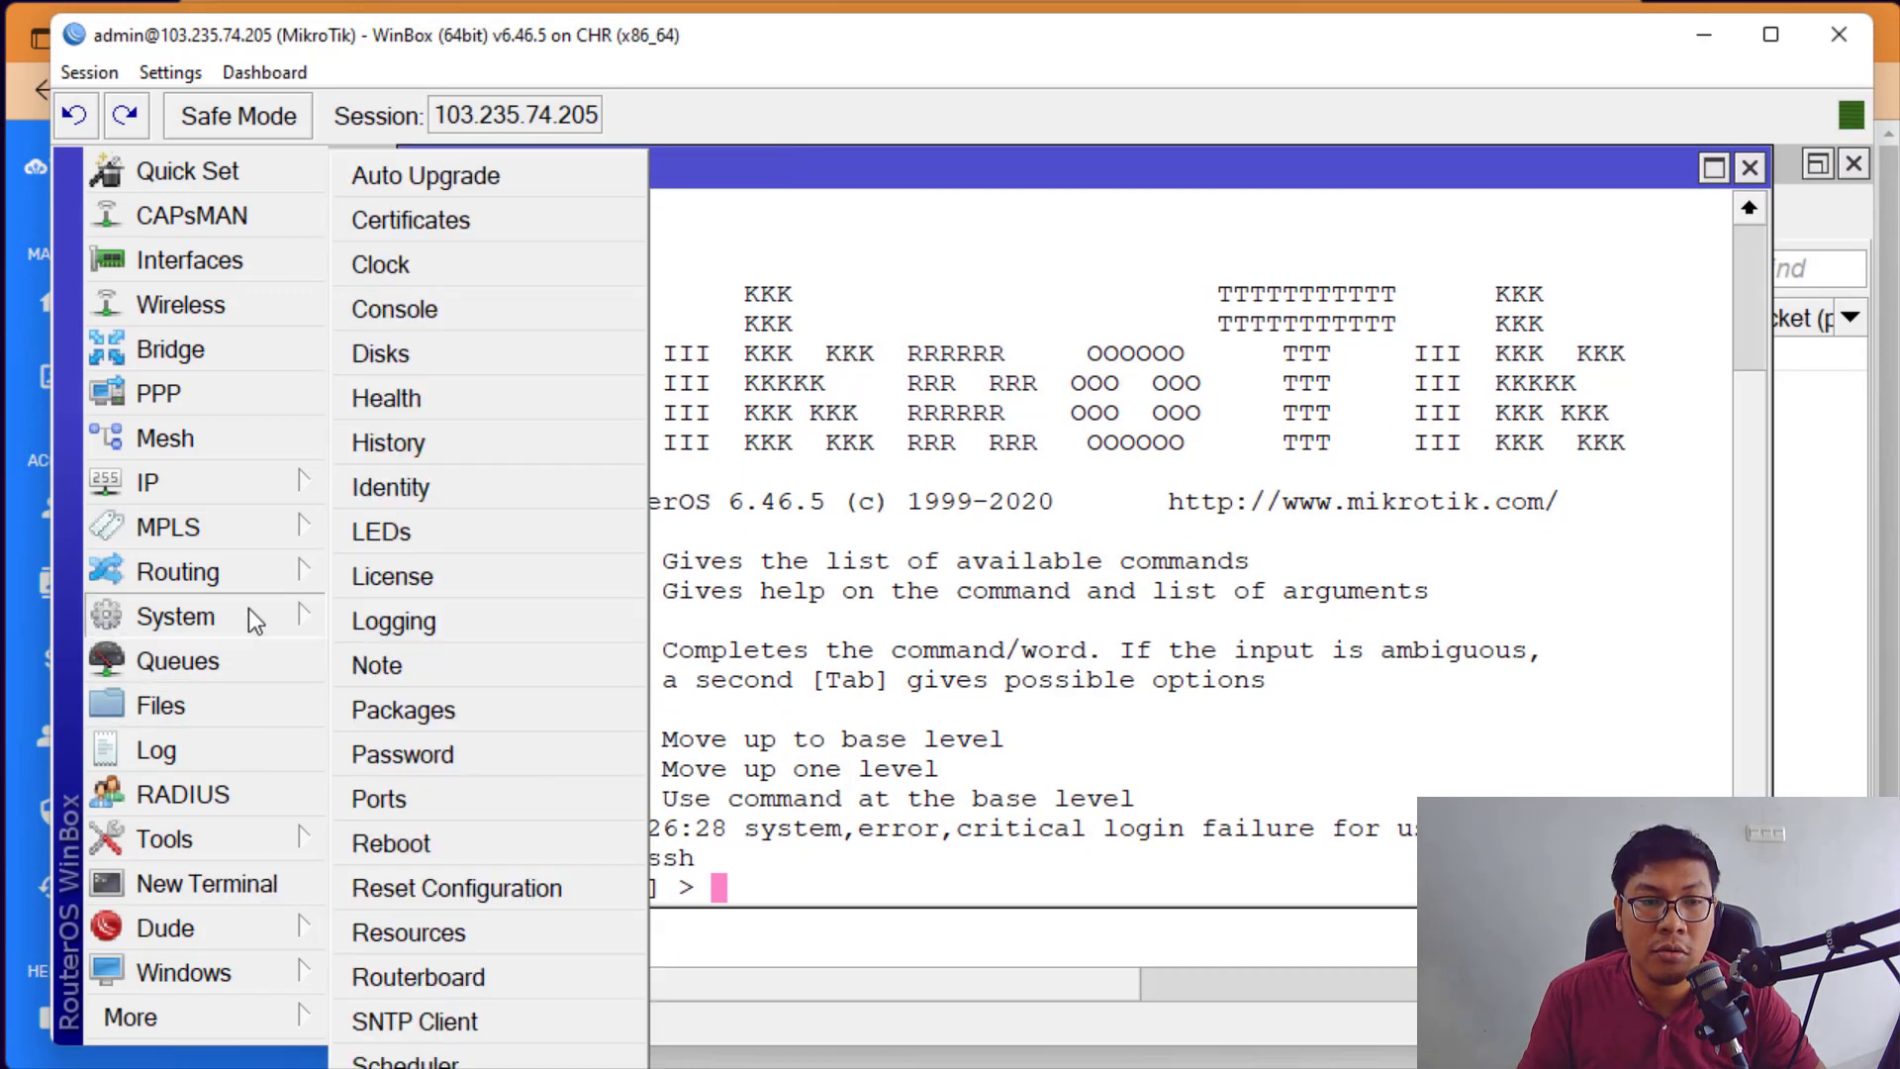
click(435, 757)
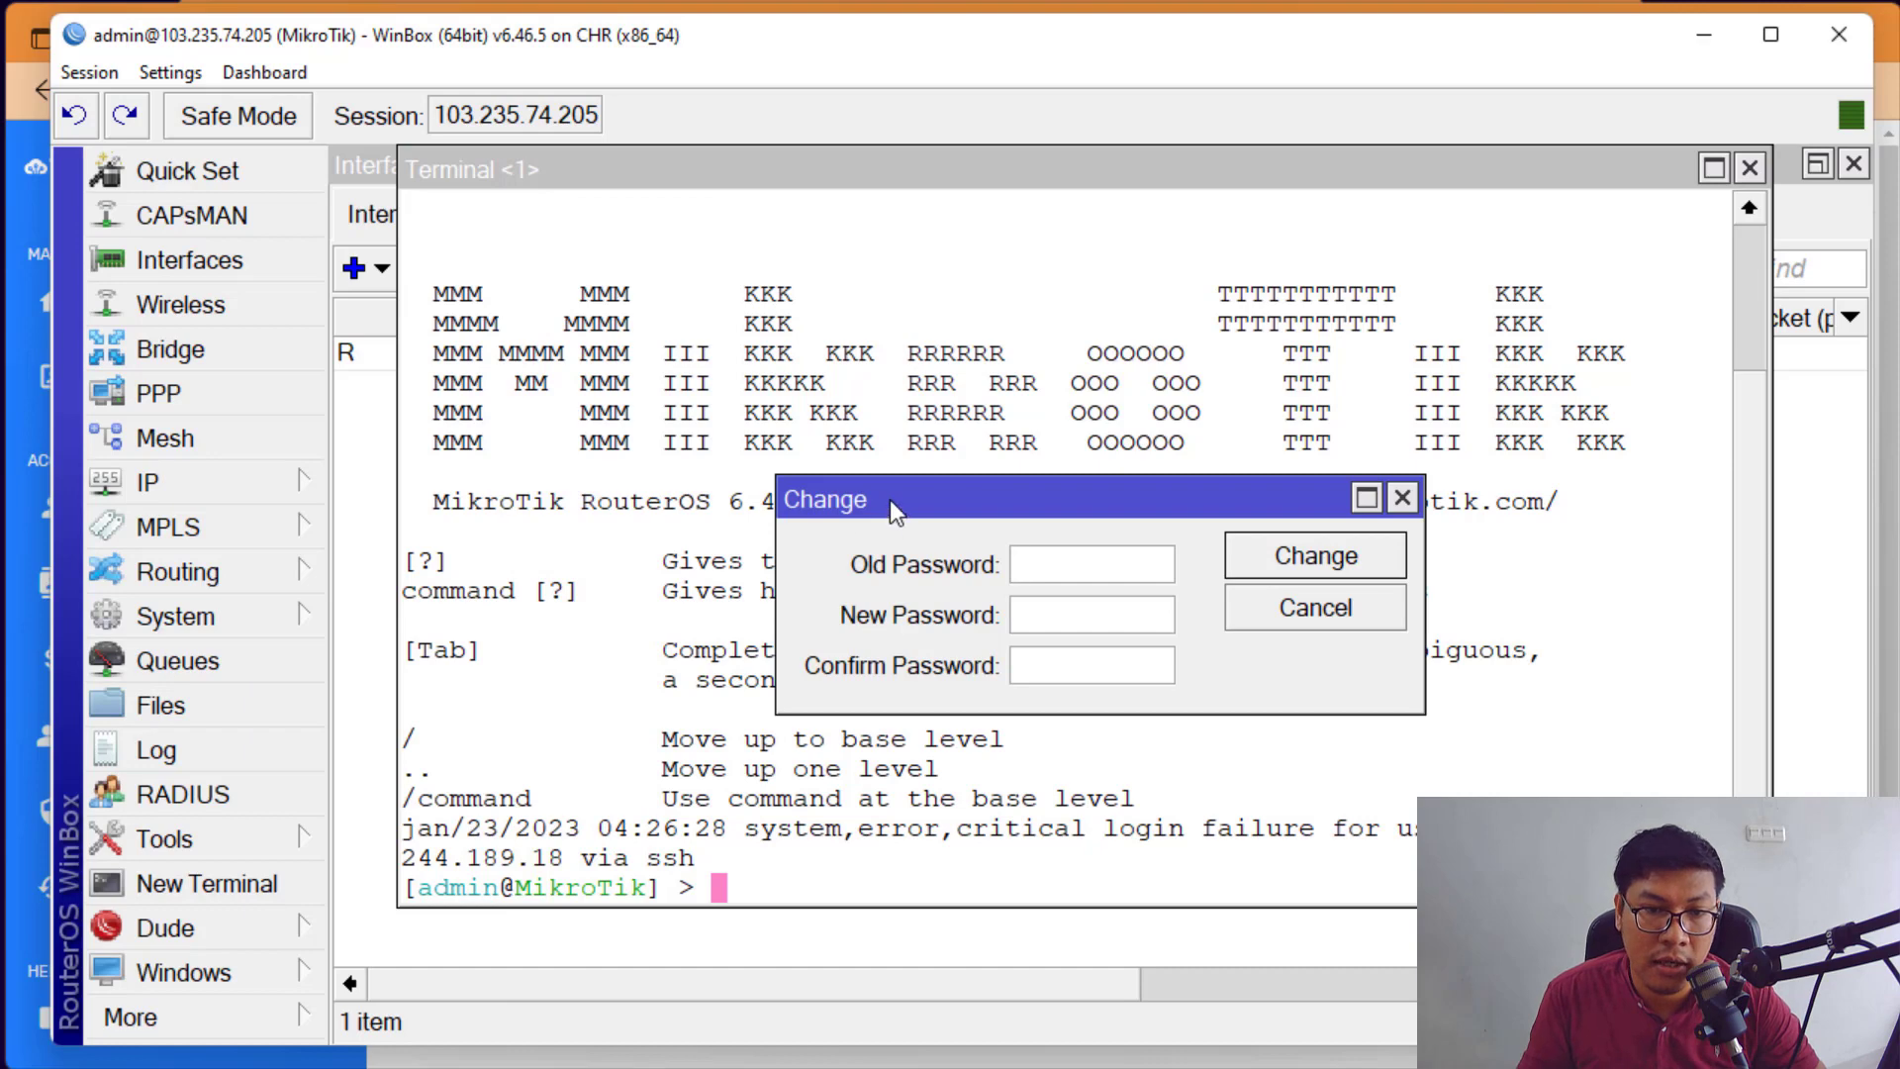
click(984, 577)
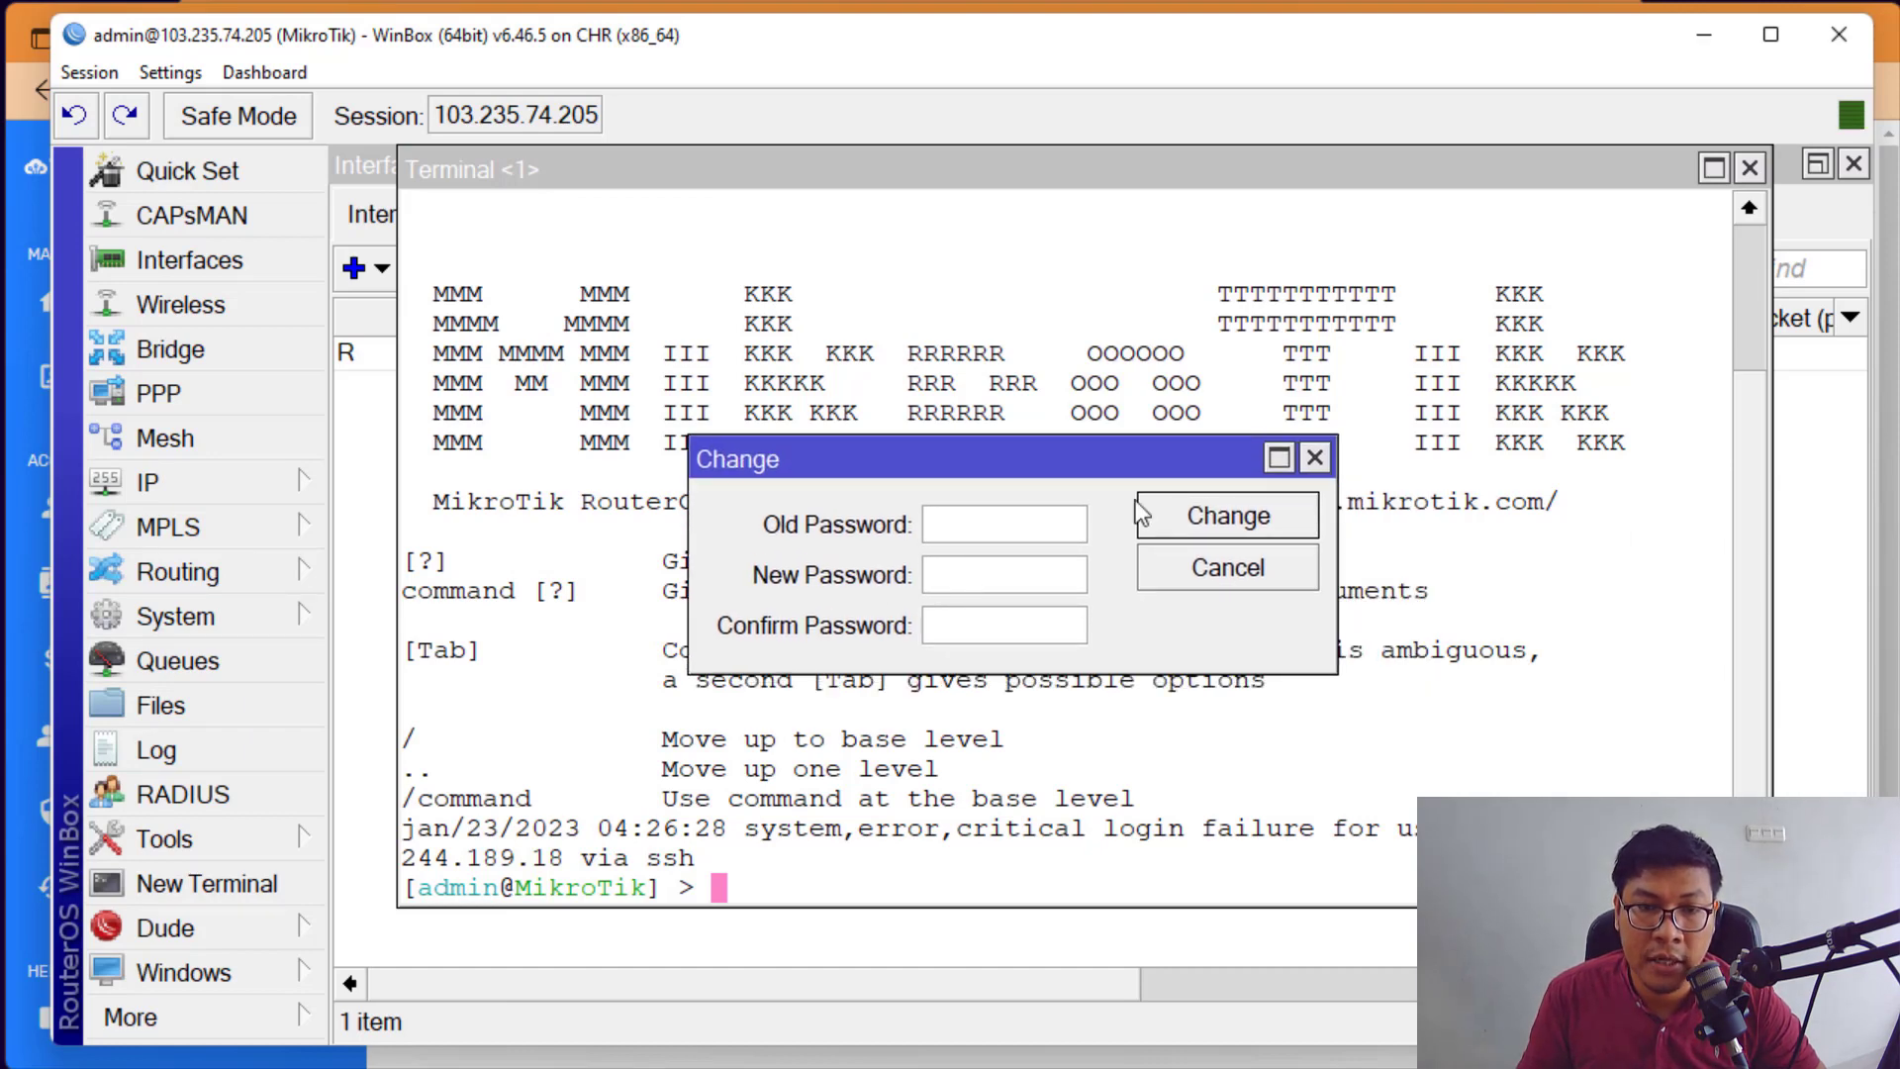
click(1749, 168)
click(1011, 570)
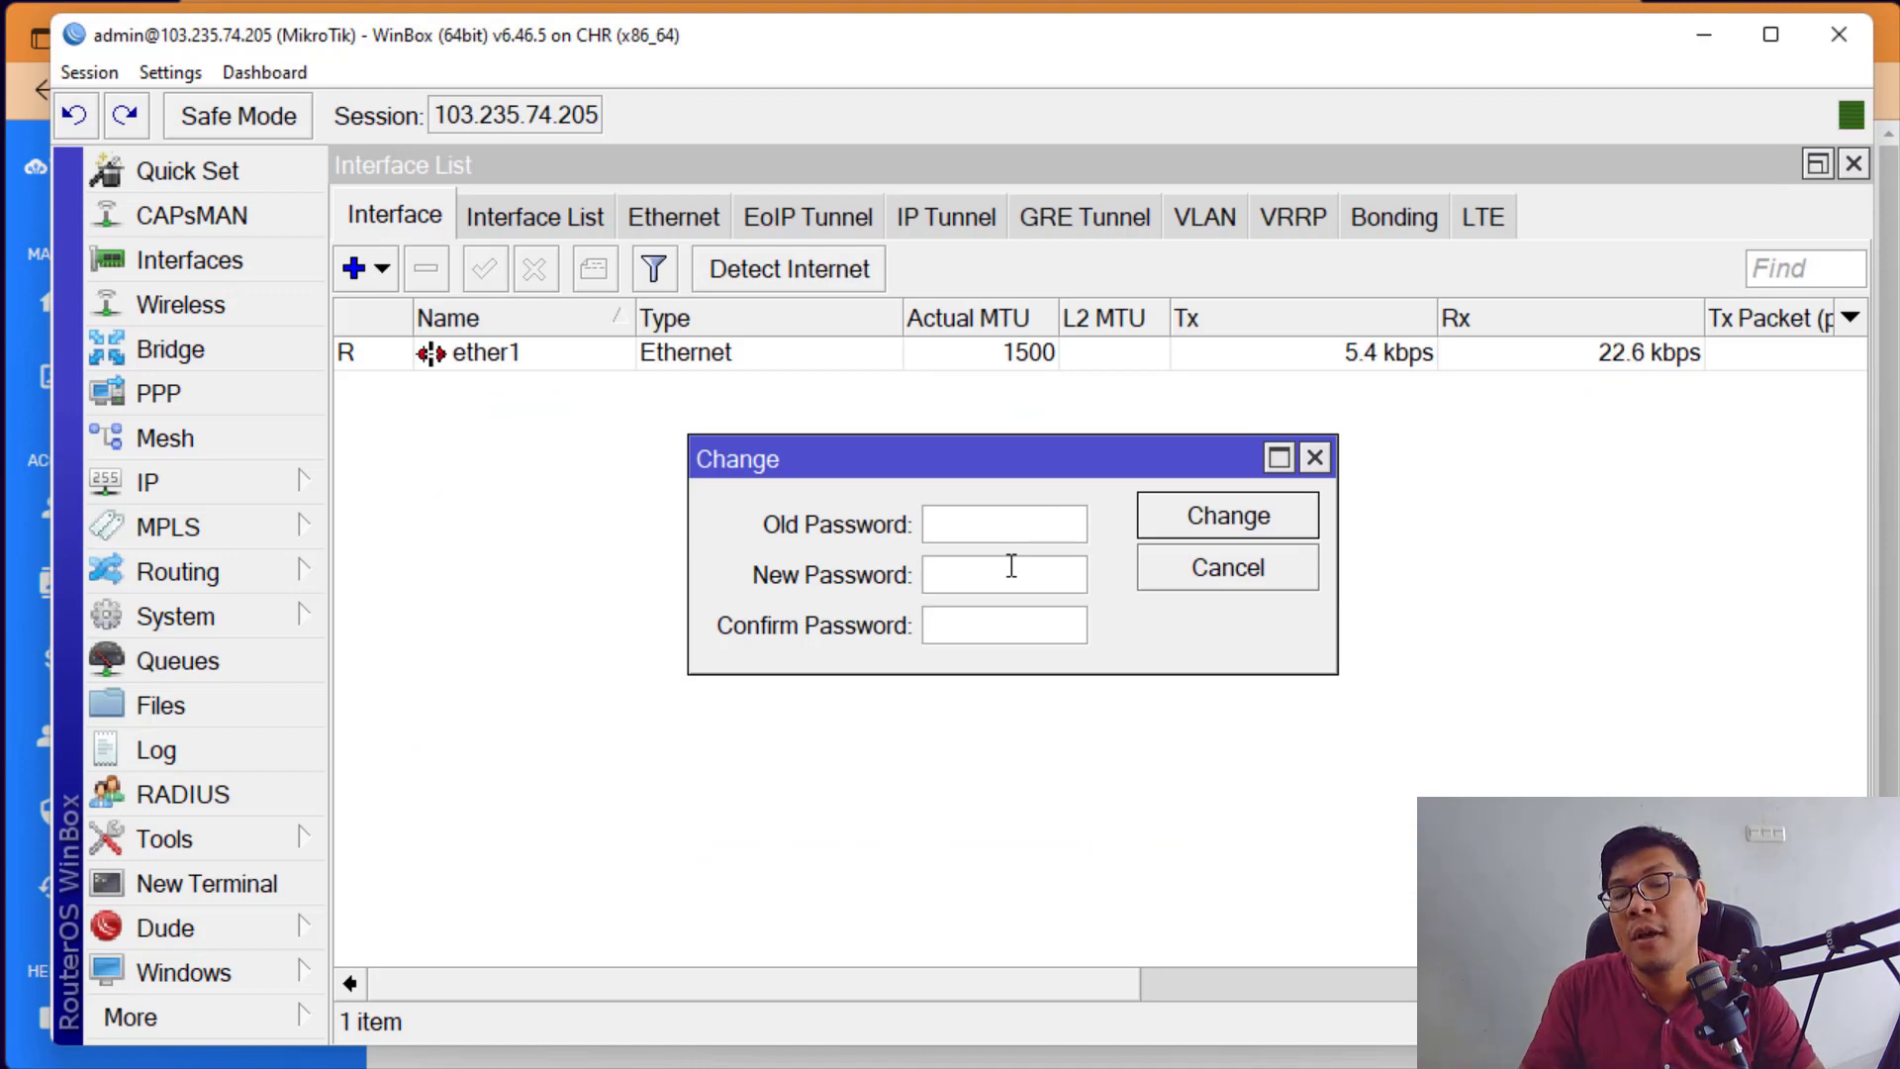
click(1702, 37)
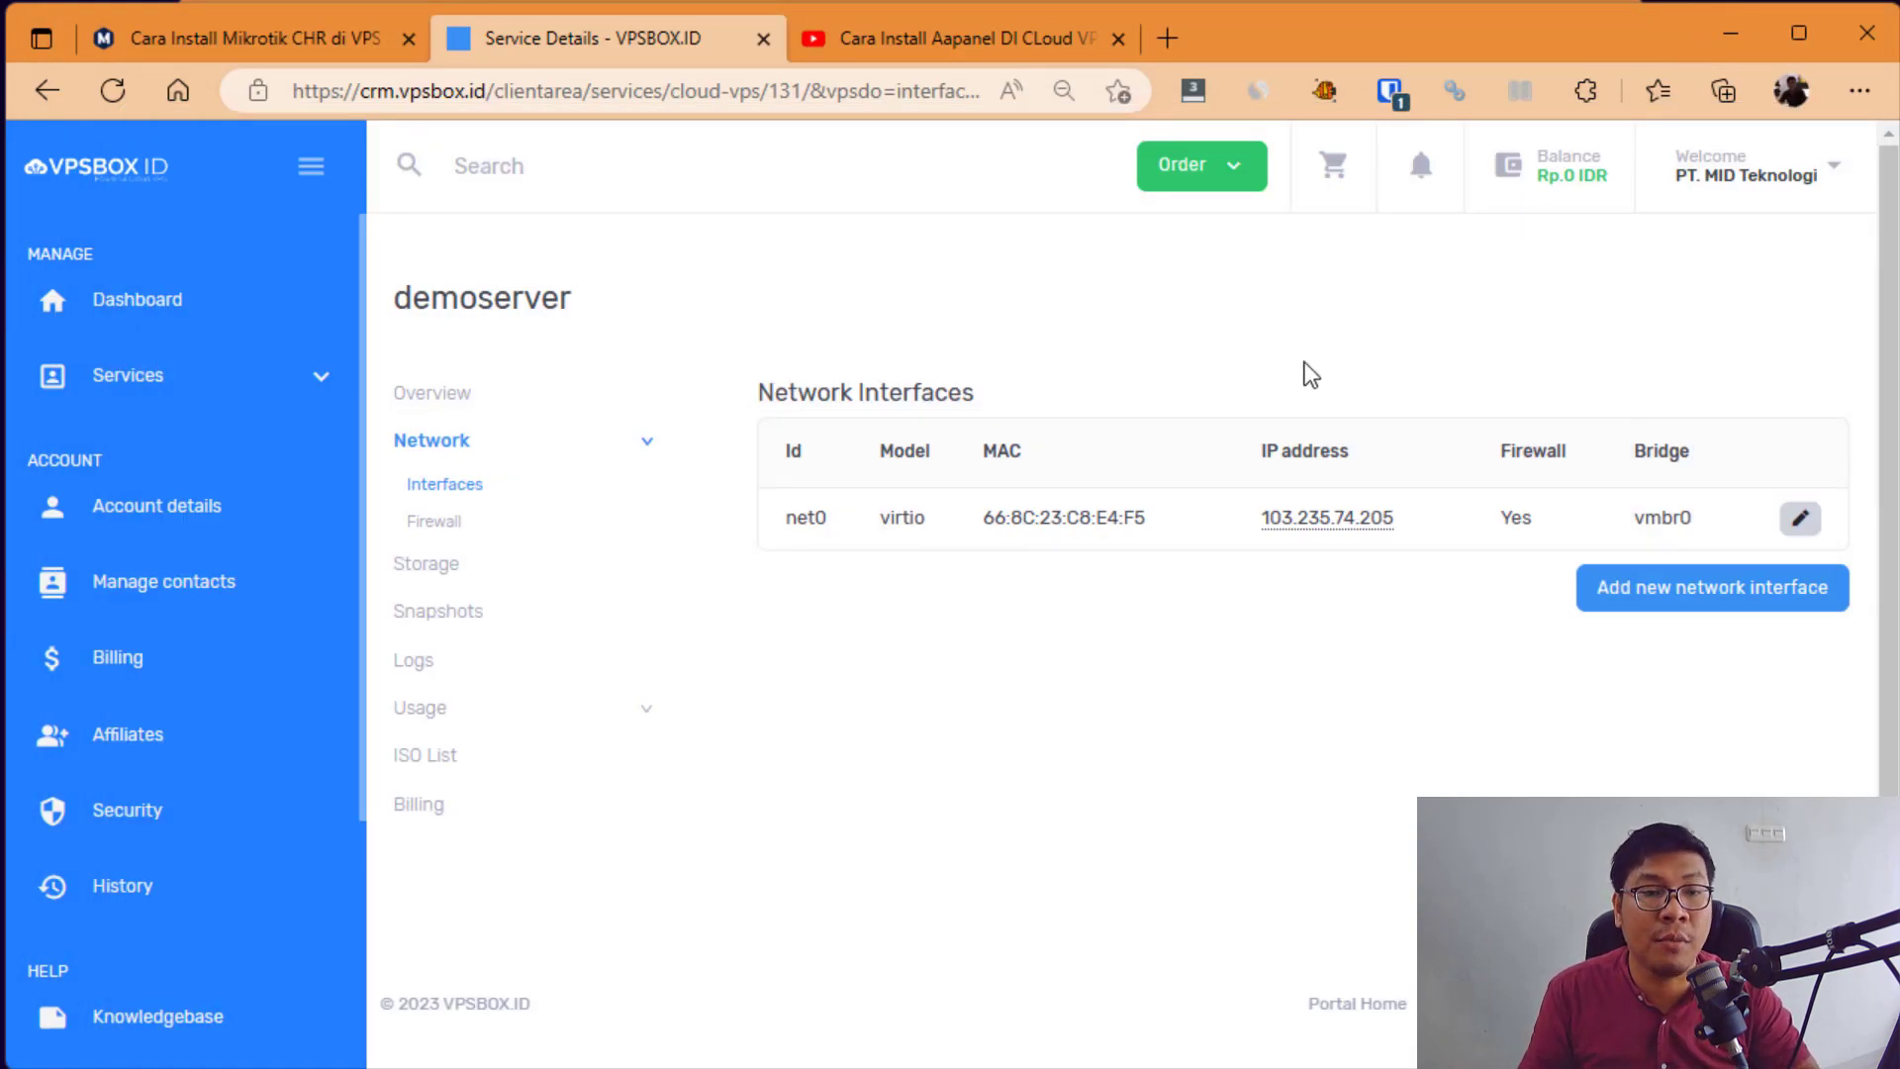
Step: Switch to the Cara Install Mikrotik CHR blog tab and scroll through the article
click(632, 104)
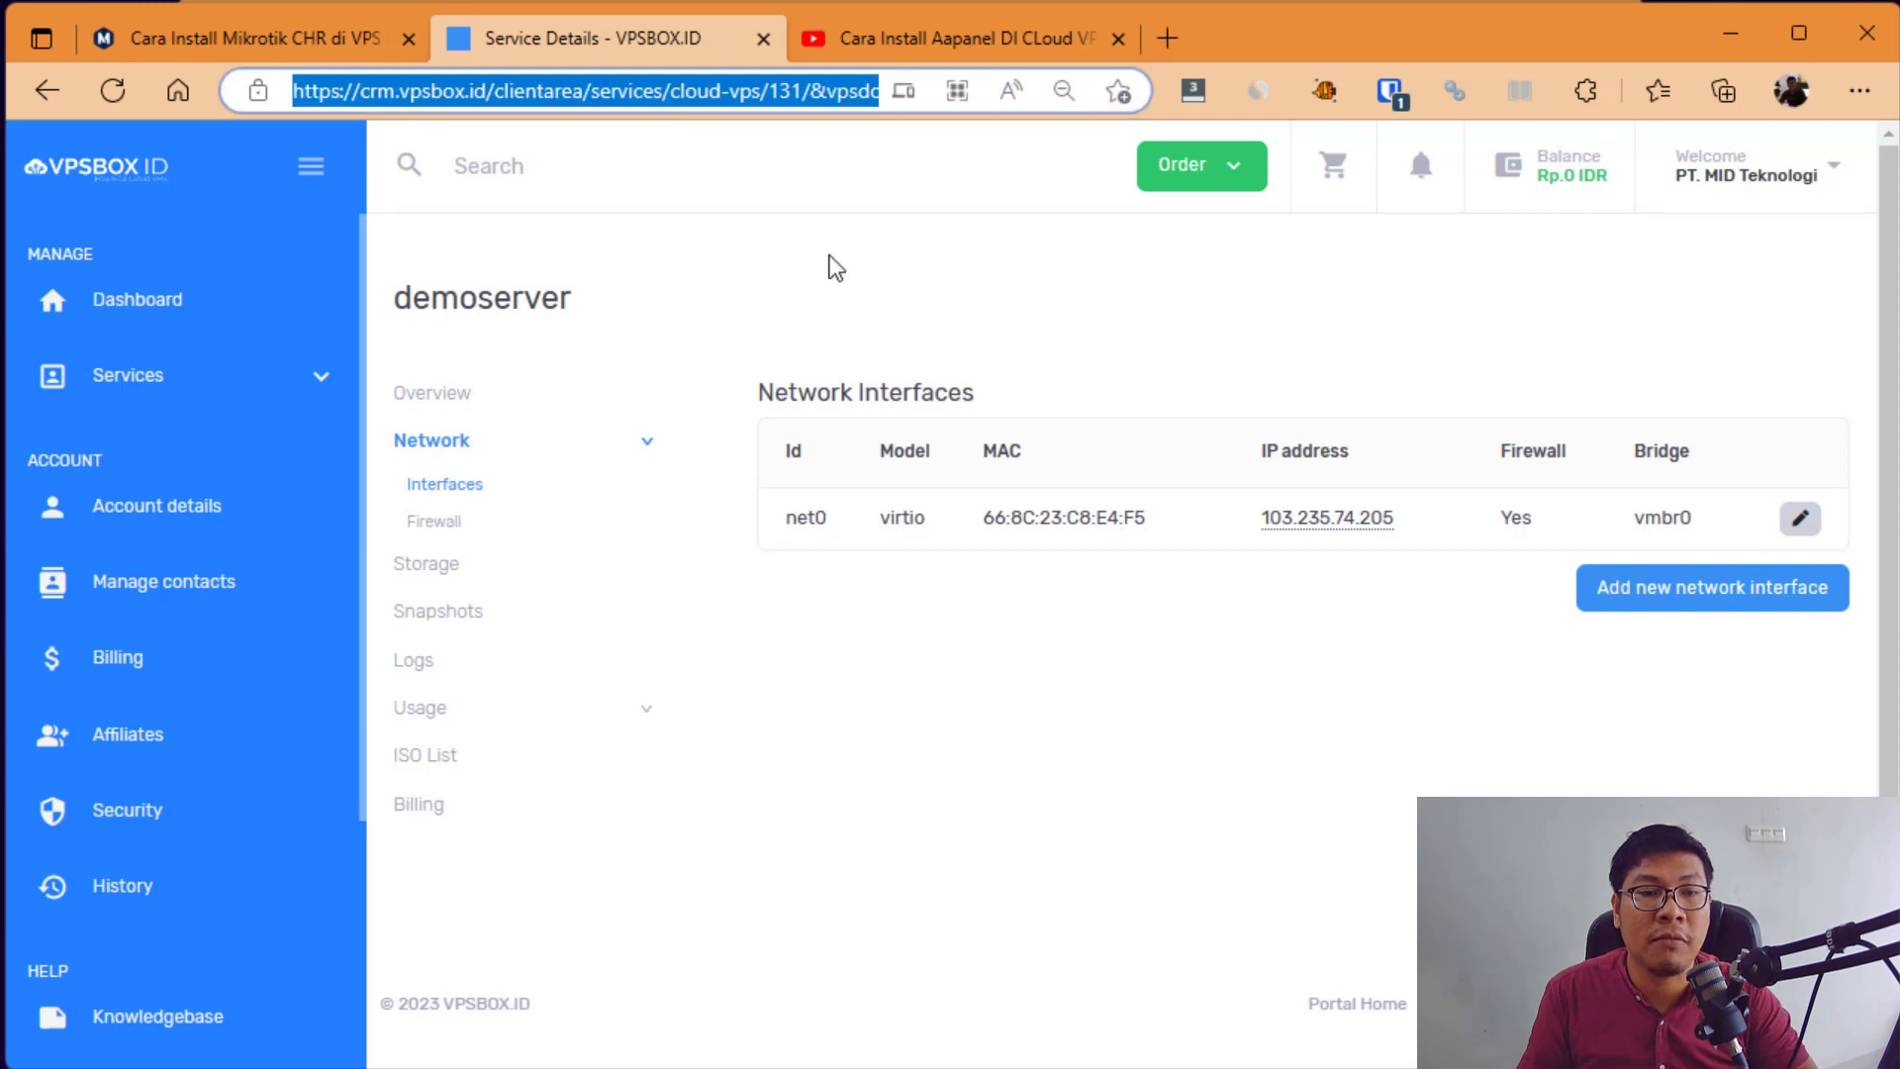
click(293, 37)
click(709, 446)
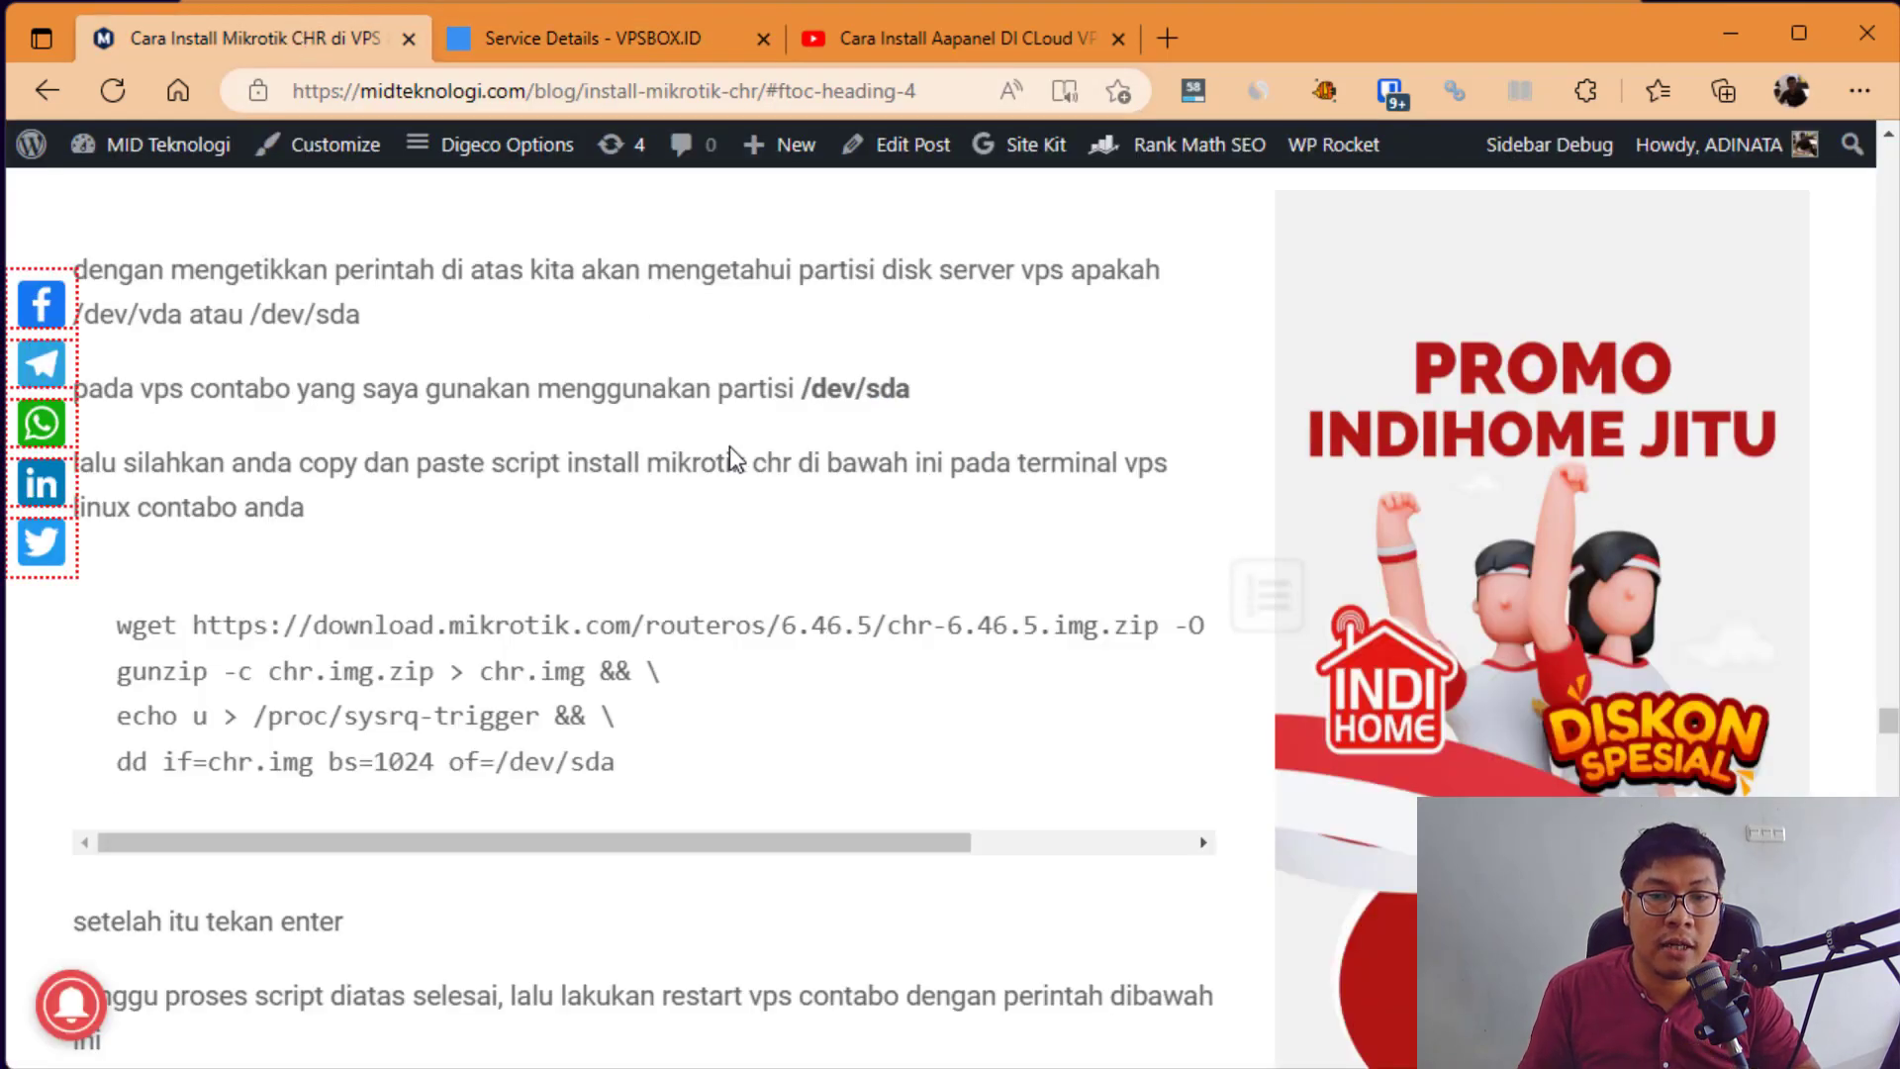
scroll(764, 608, up, 6)
scroll(768, 610, up, 1)
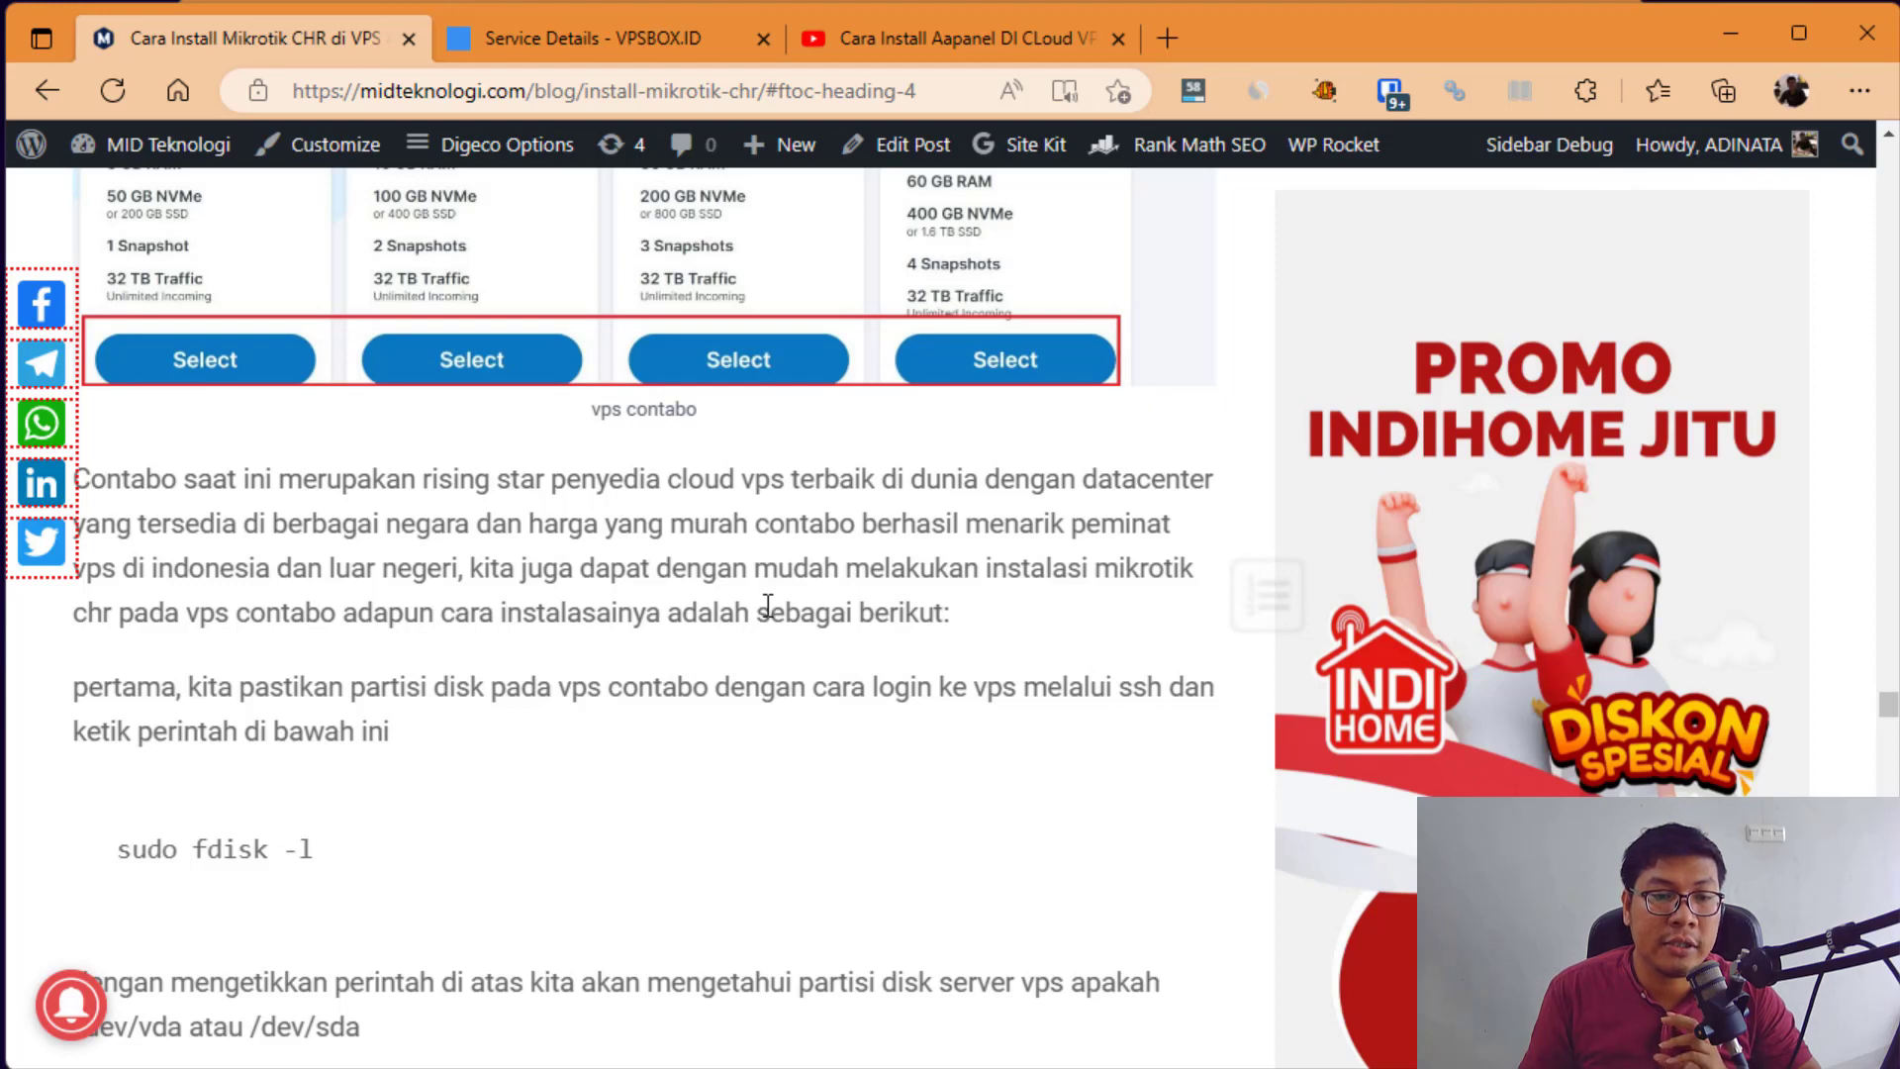
scroll(768, 605, down, 6)
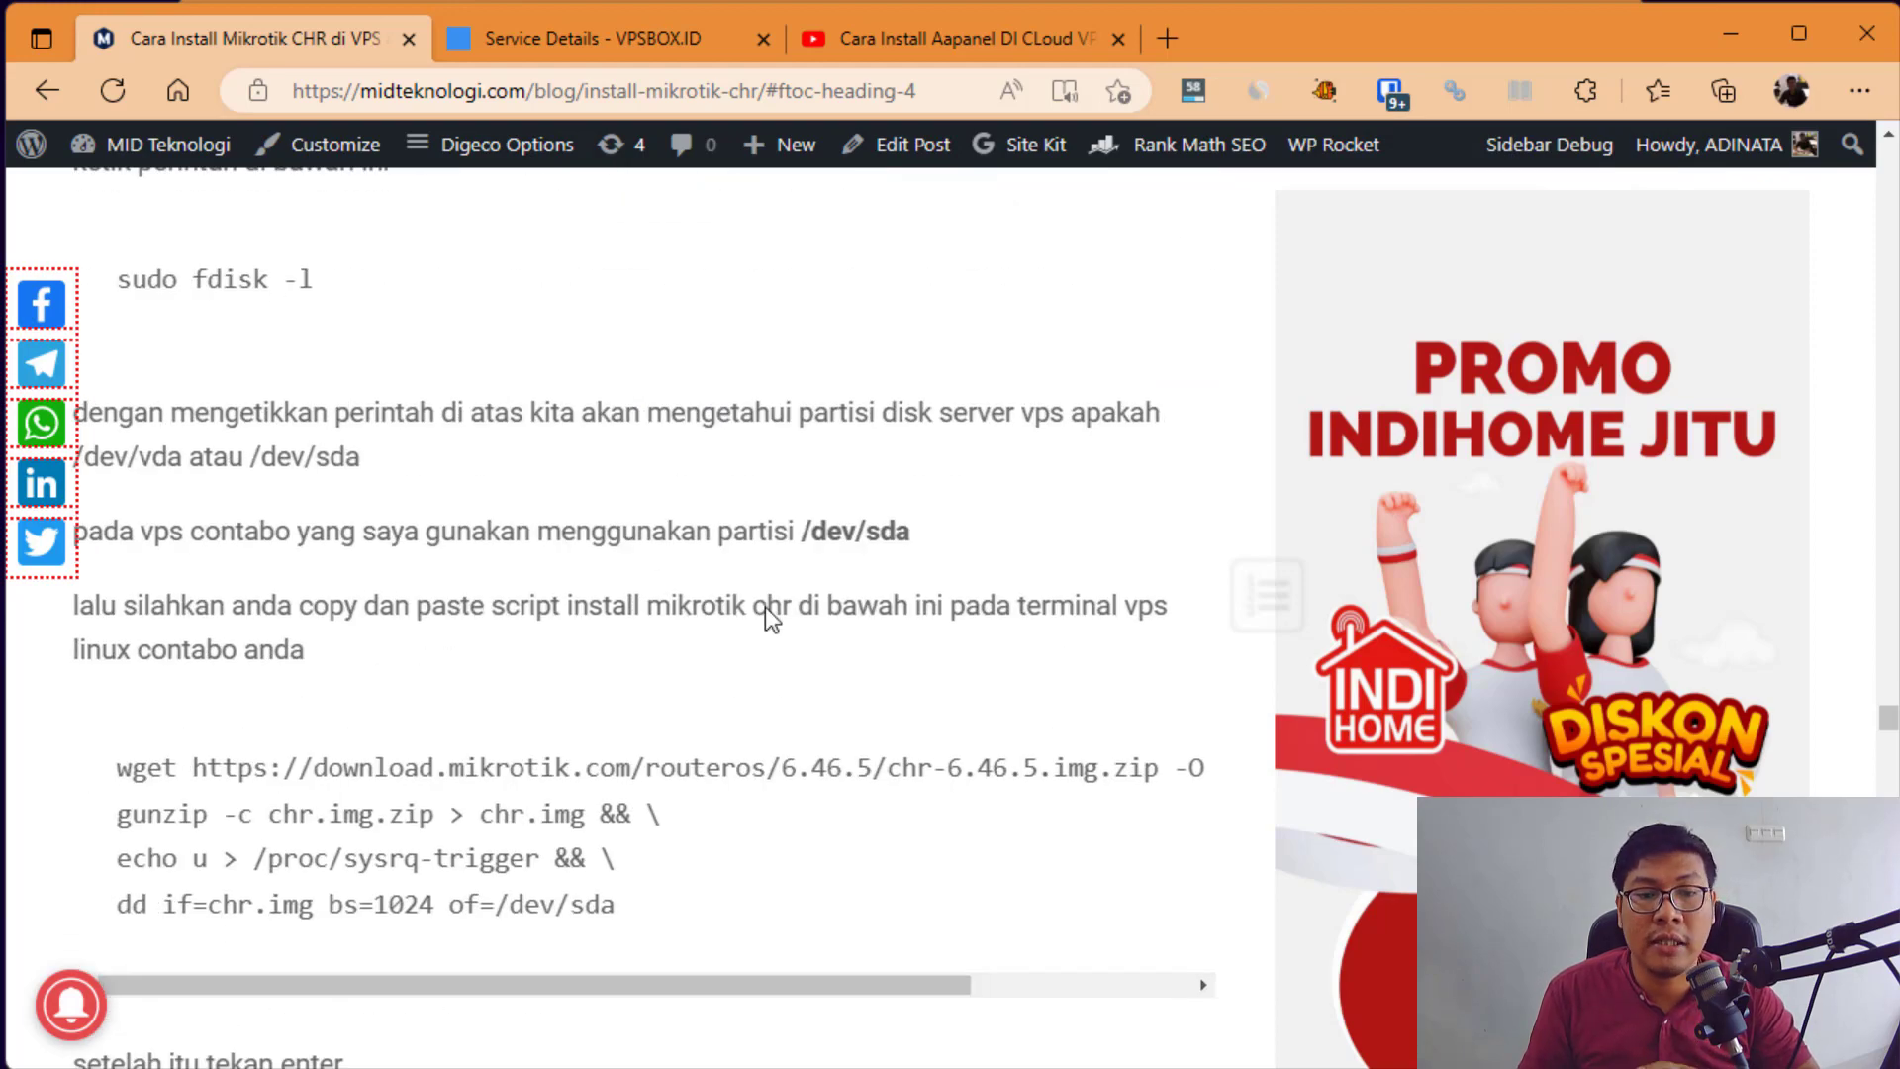
scroll(764, 608, up, 20)
scroll(767, 610, down, 4)
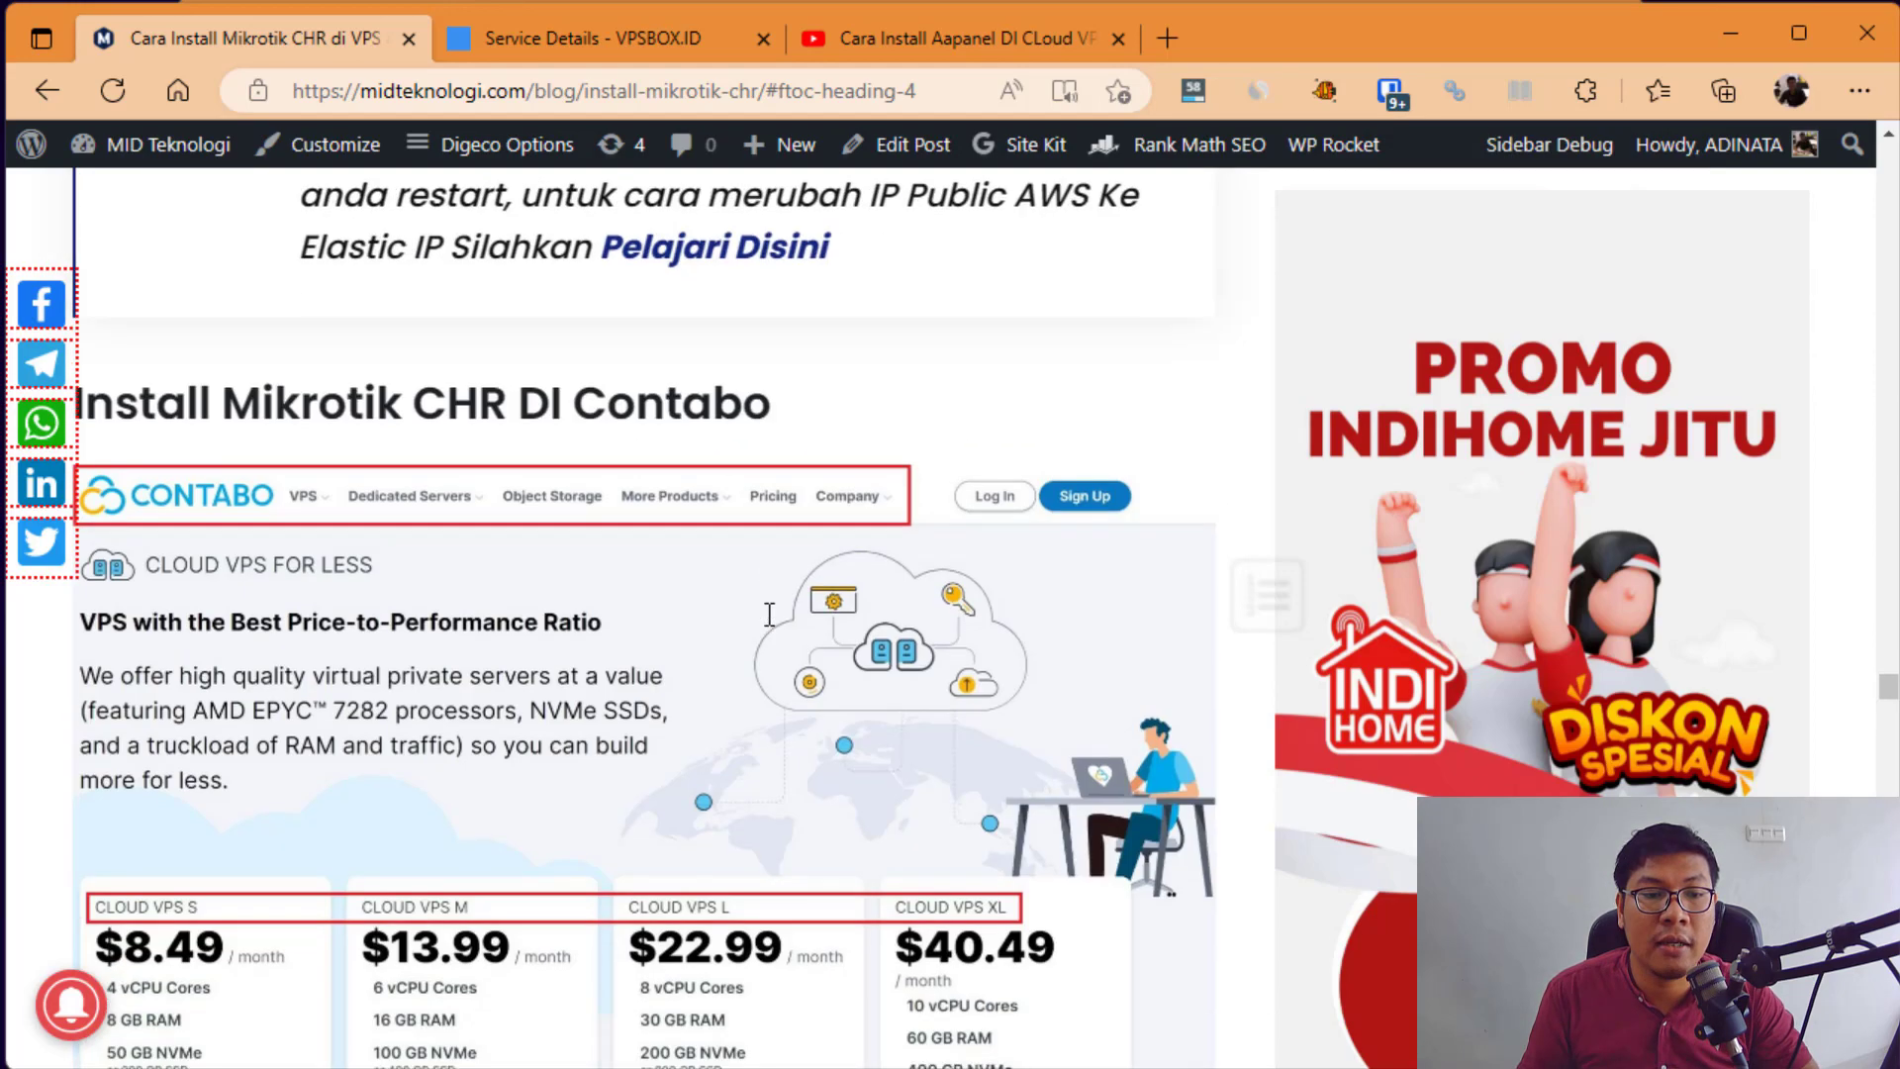
scroll(776, 614, down, 4)
scroll(450, 539, up, 4)
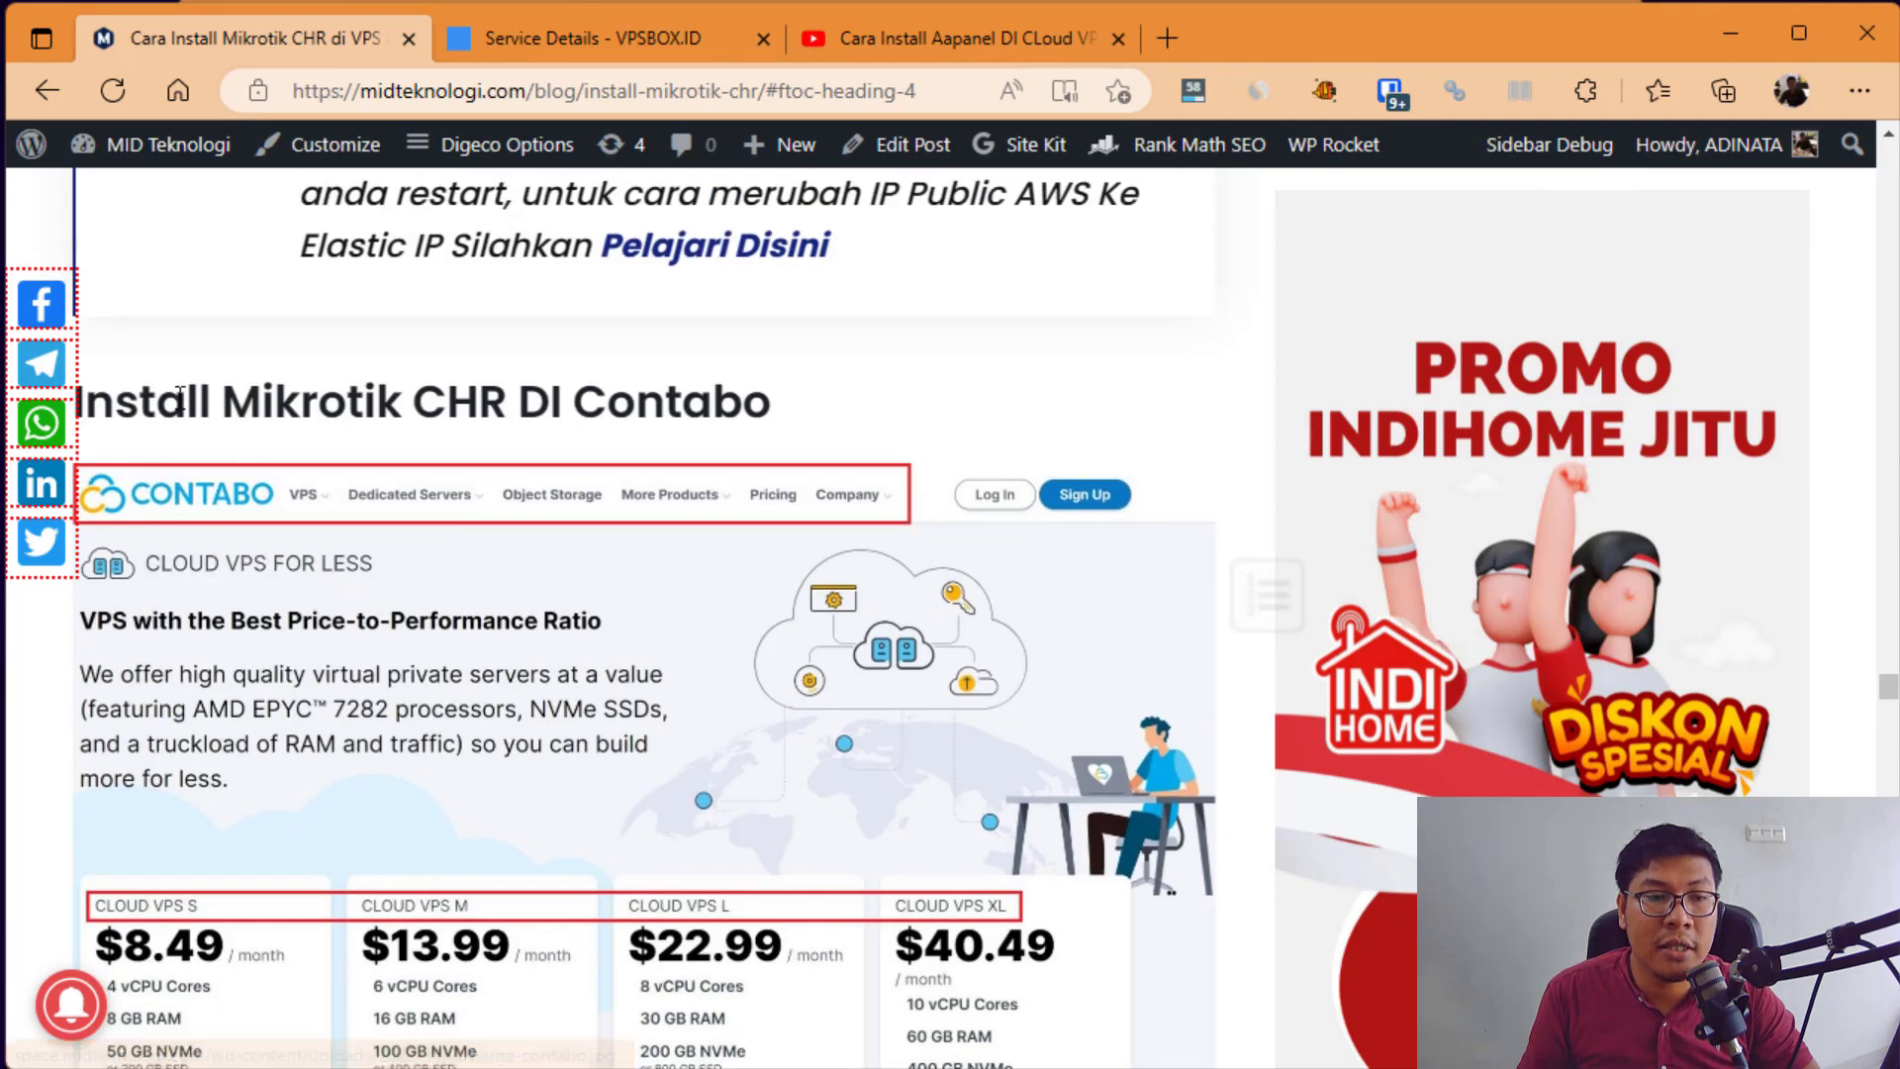
Step: Highlight the Install Mikrotik CHR DI Contabo heading and its wget/gunzip install script
drag(188, 401, 719, 383)
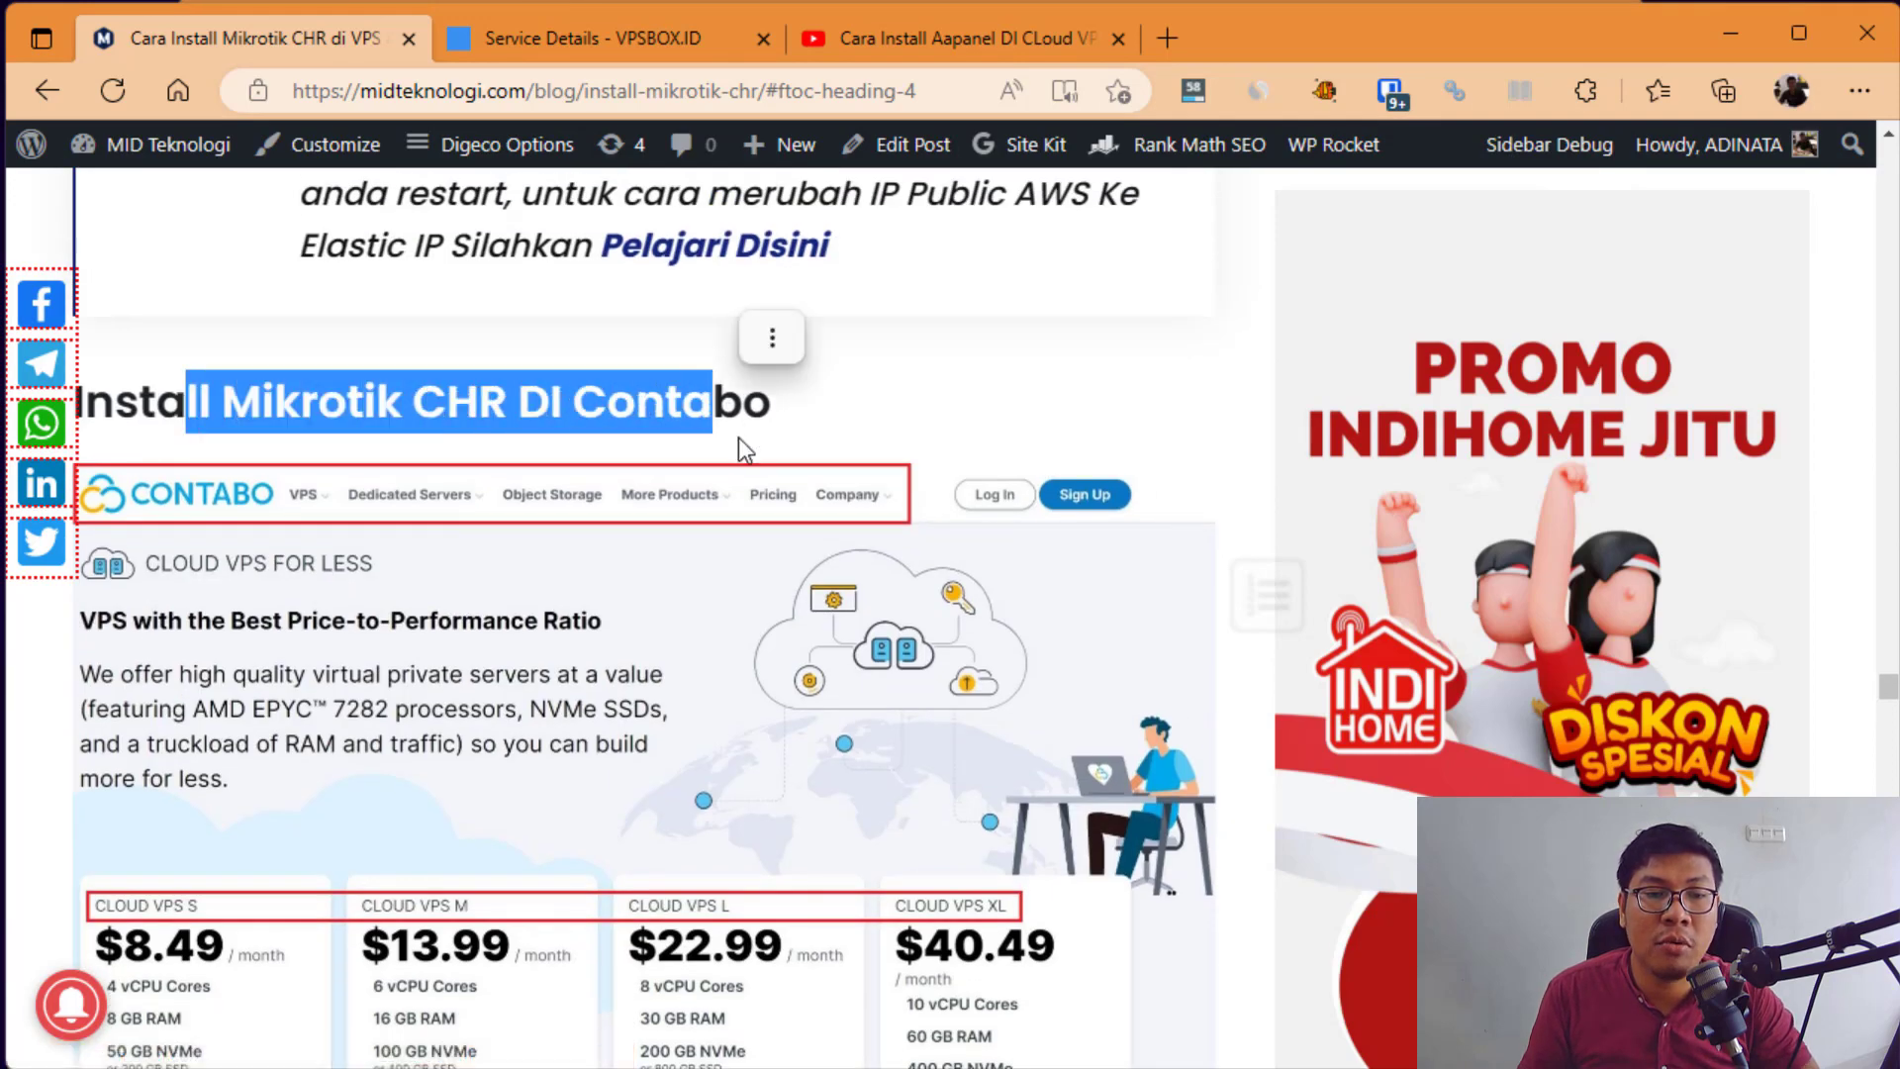
scroll(757, 327, down, 14)
scroll(673, 601, down, 3)
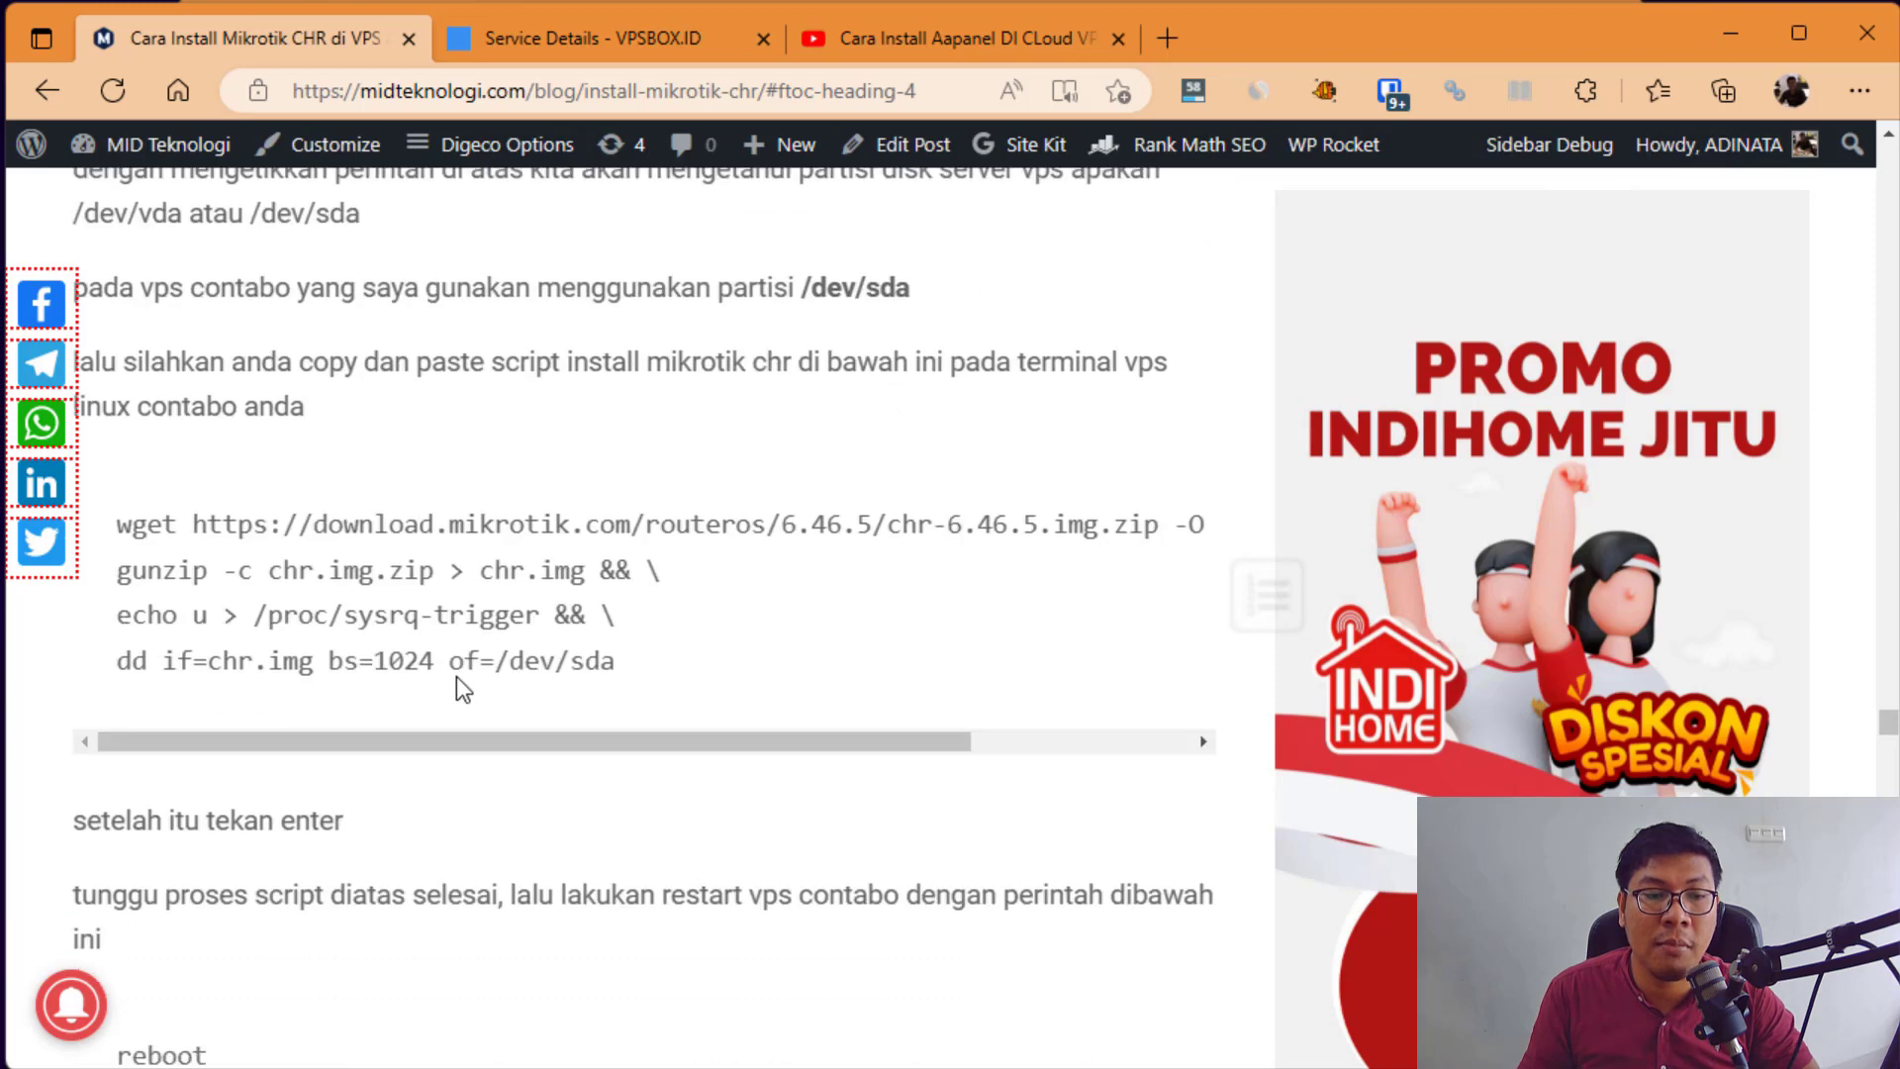
scroll(458, 679, up, 1)
drag(635, 641, 127, 467)
click(476, 362)
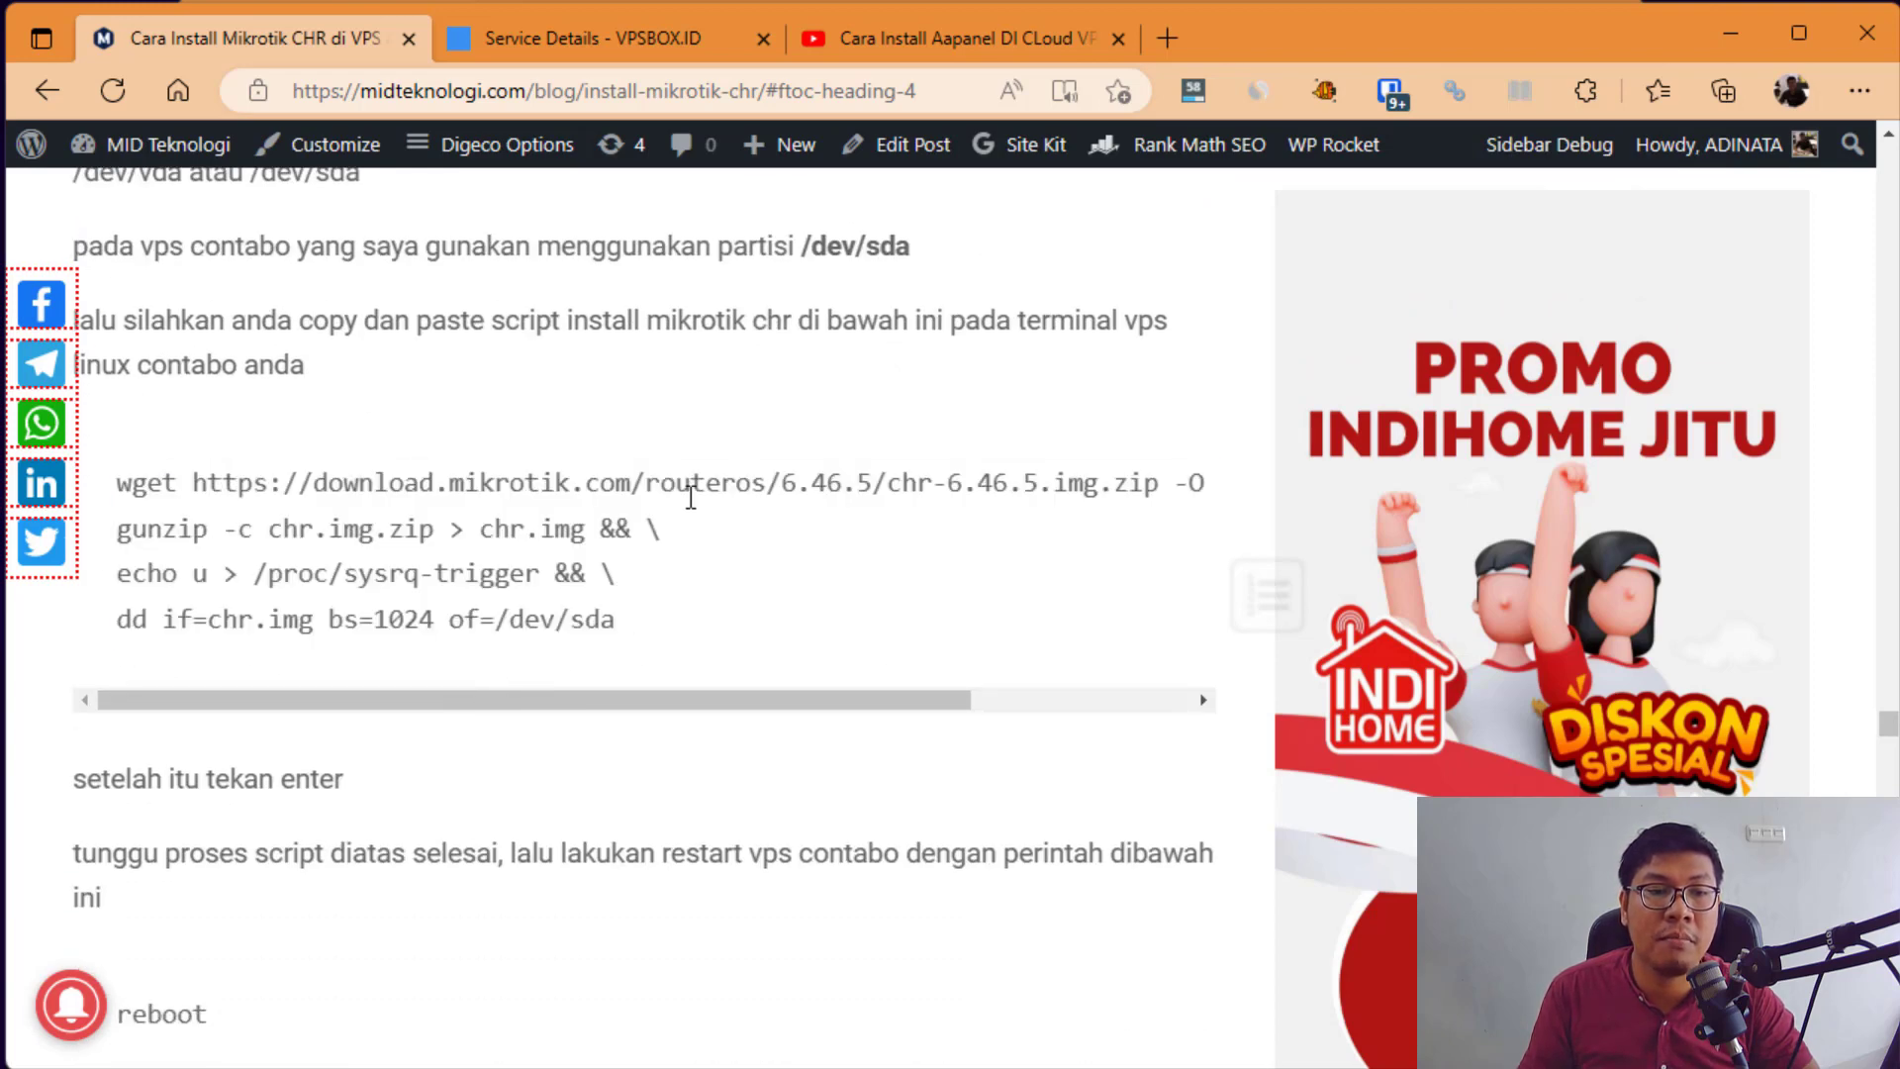